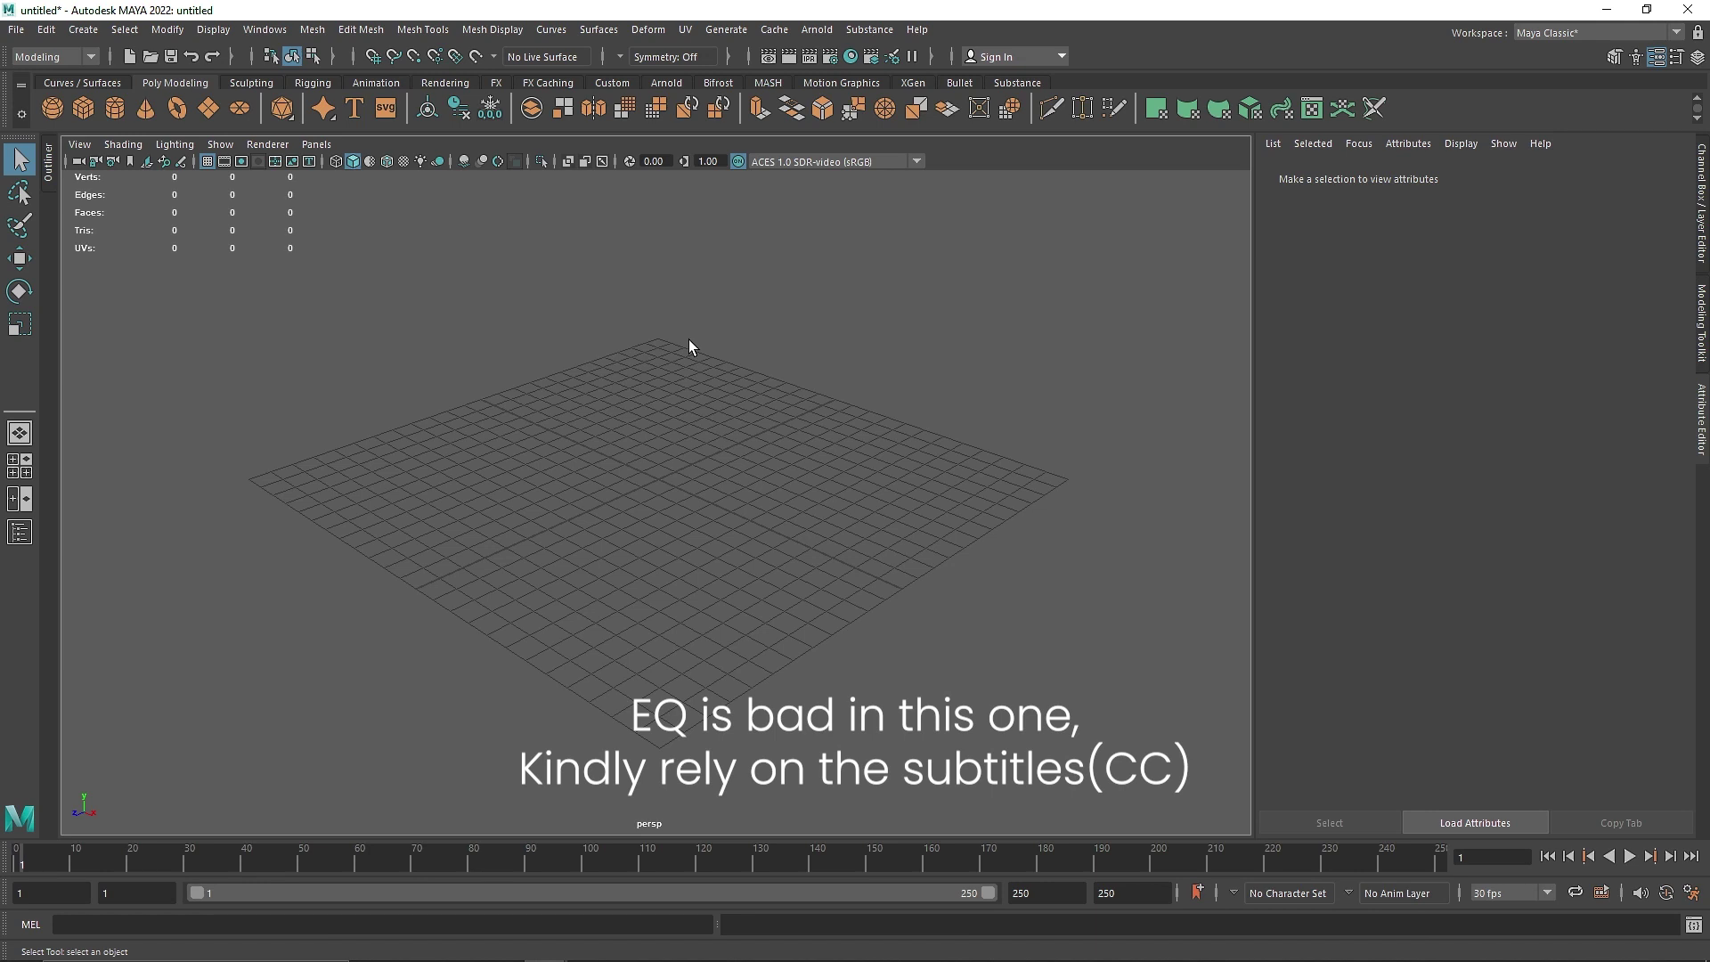
- Create a polygon plane at the grid centre and raise it to about 2.85 units in Y
{"action": "left_click_drag", "start_coordinate": [667, 487], "coordinate": [661, 479], "text": "alt"}
{"action": "left_click", "coordinate": [212, 110]}
{"action": "left_click_drag", "start_coordinate": [611, 409], "coordinate": [646, 412], "text": "alt"}
{"action": "key", "text": "w"}
{"action": "key", "text": "f"}
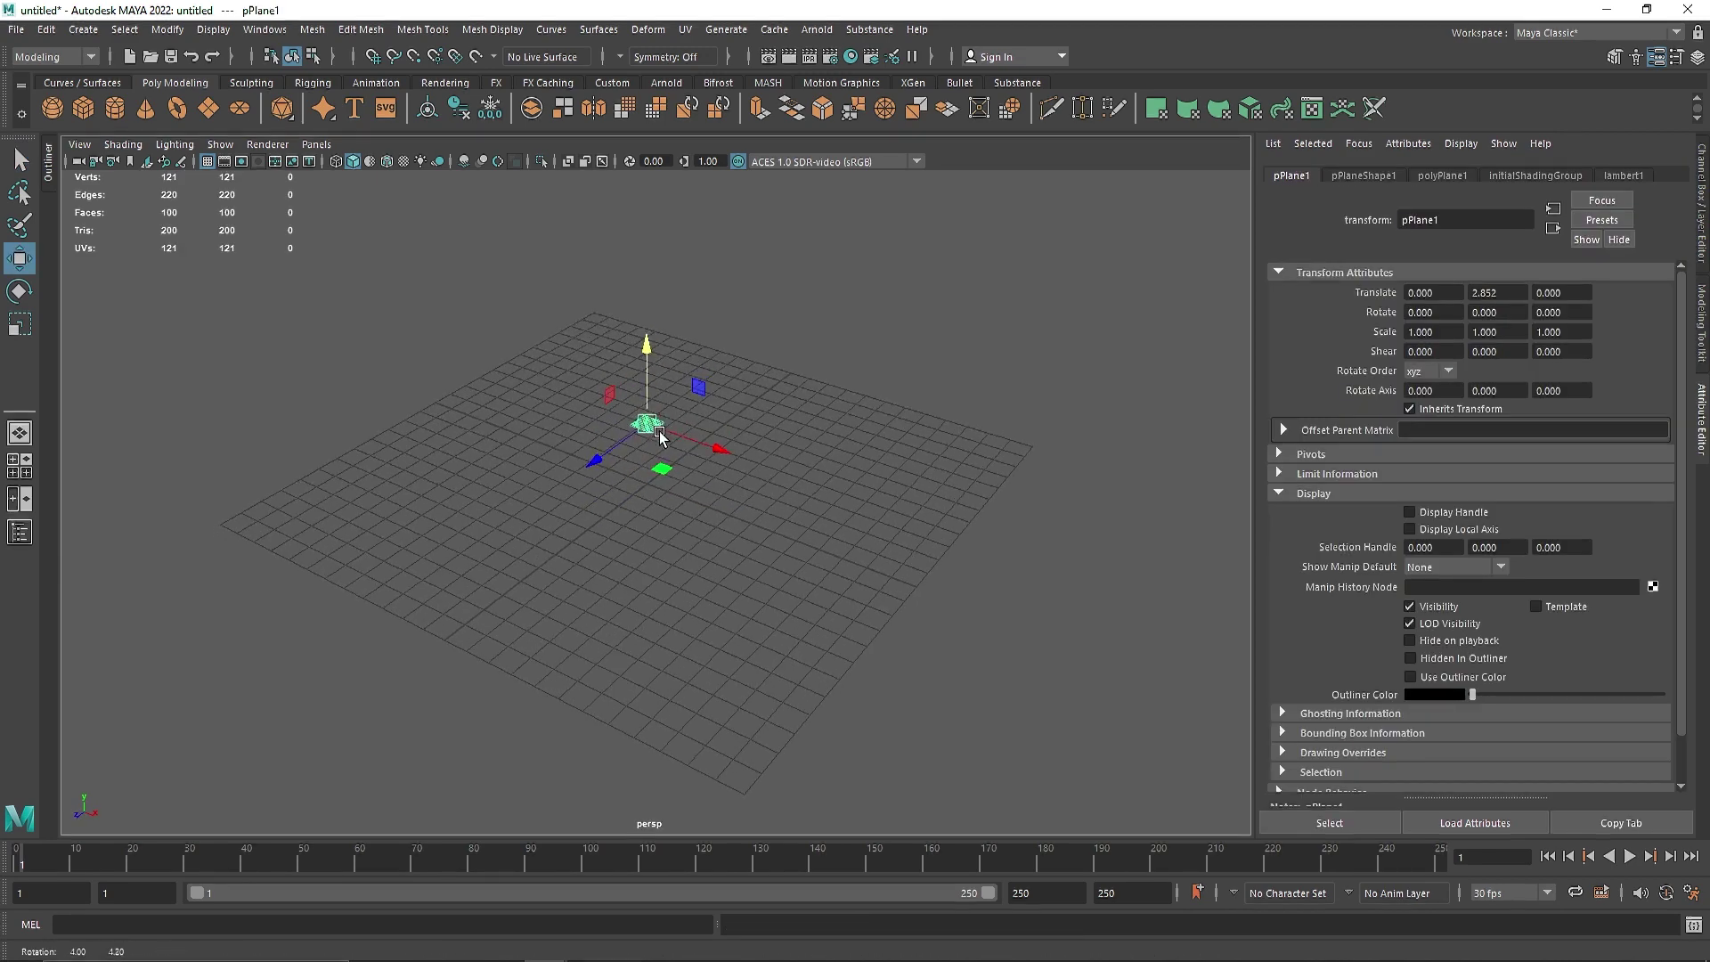
- Scale the plane into a rectangle, about 6.81 in X, 3.87 in Y and 4.36 in Z
{"action": "key", "text": "r"}
{"action": "middle_click_drag", "start_coordinate": [499, 474], "coordinate": [798, 537]}
{"action": "left_click_drag", "start_coordinate": [721, 526], "coordinate": [766, 547]}
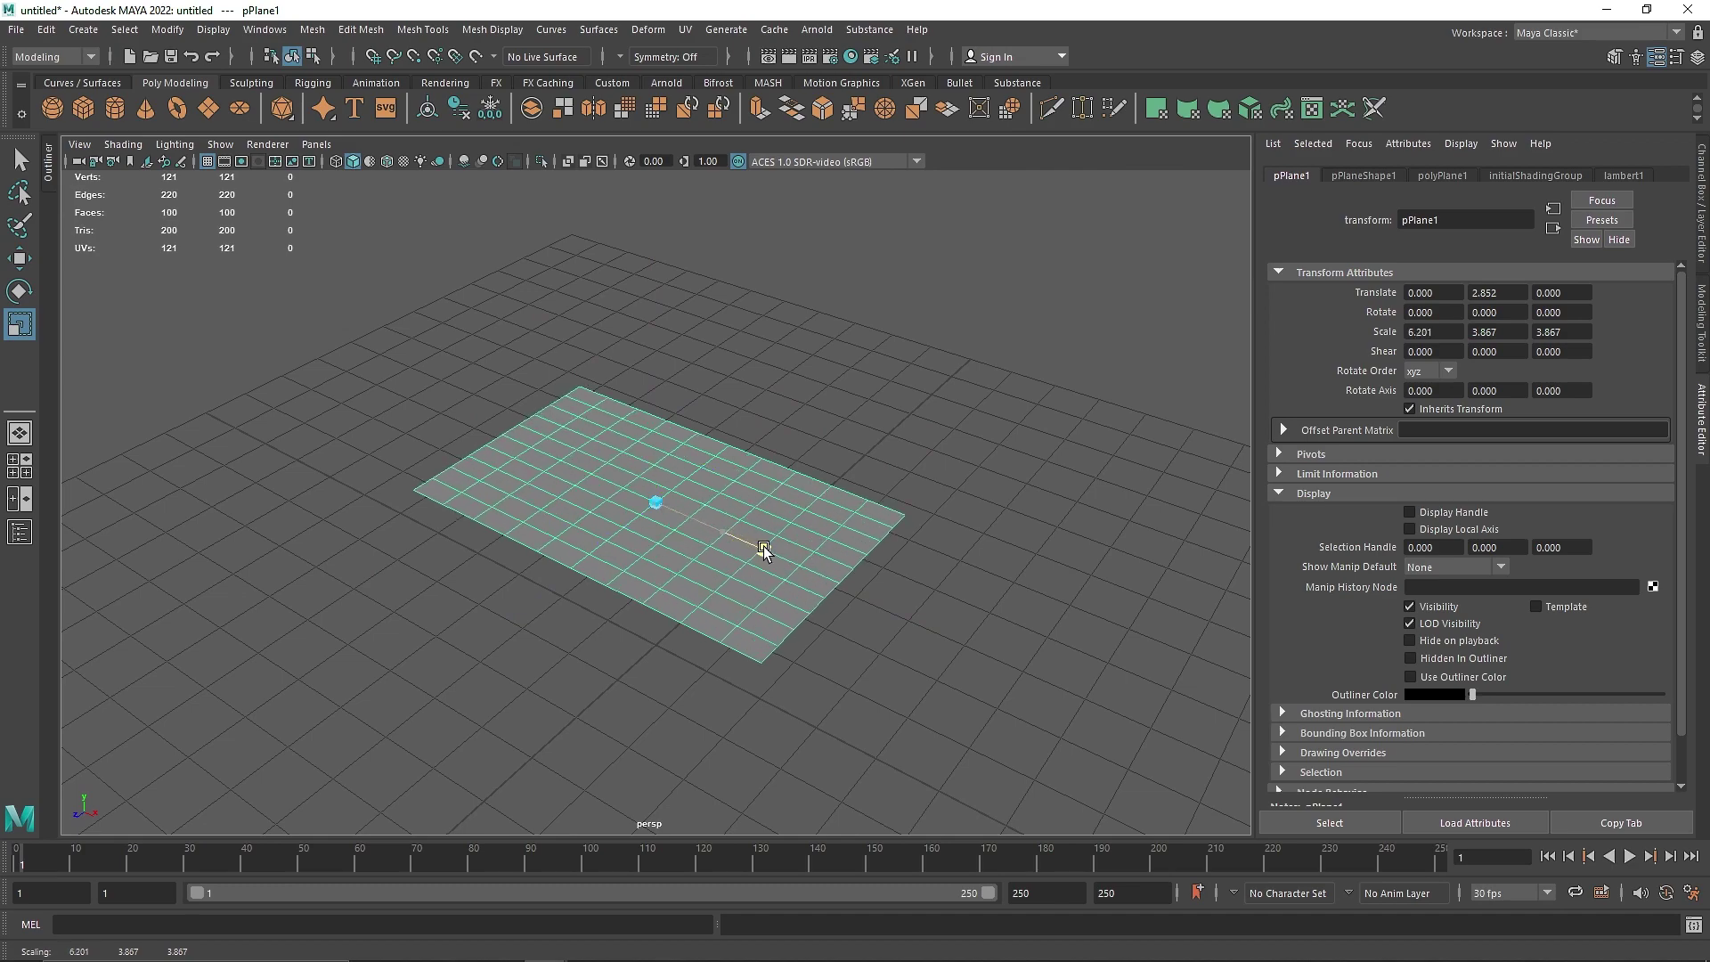
{"action": "left_click_drag", "start_coordinate": [611, 540], "coordinate": [606, 545]}
{"action": "left_click_drag", "start_coordinate": [717, 532], "coordinate": [743, 546]}
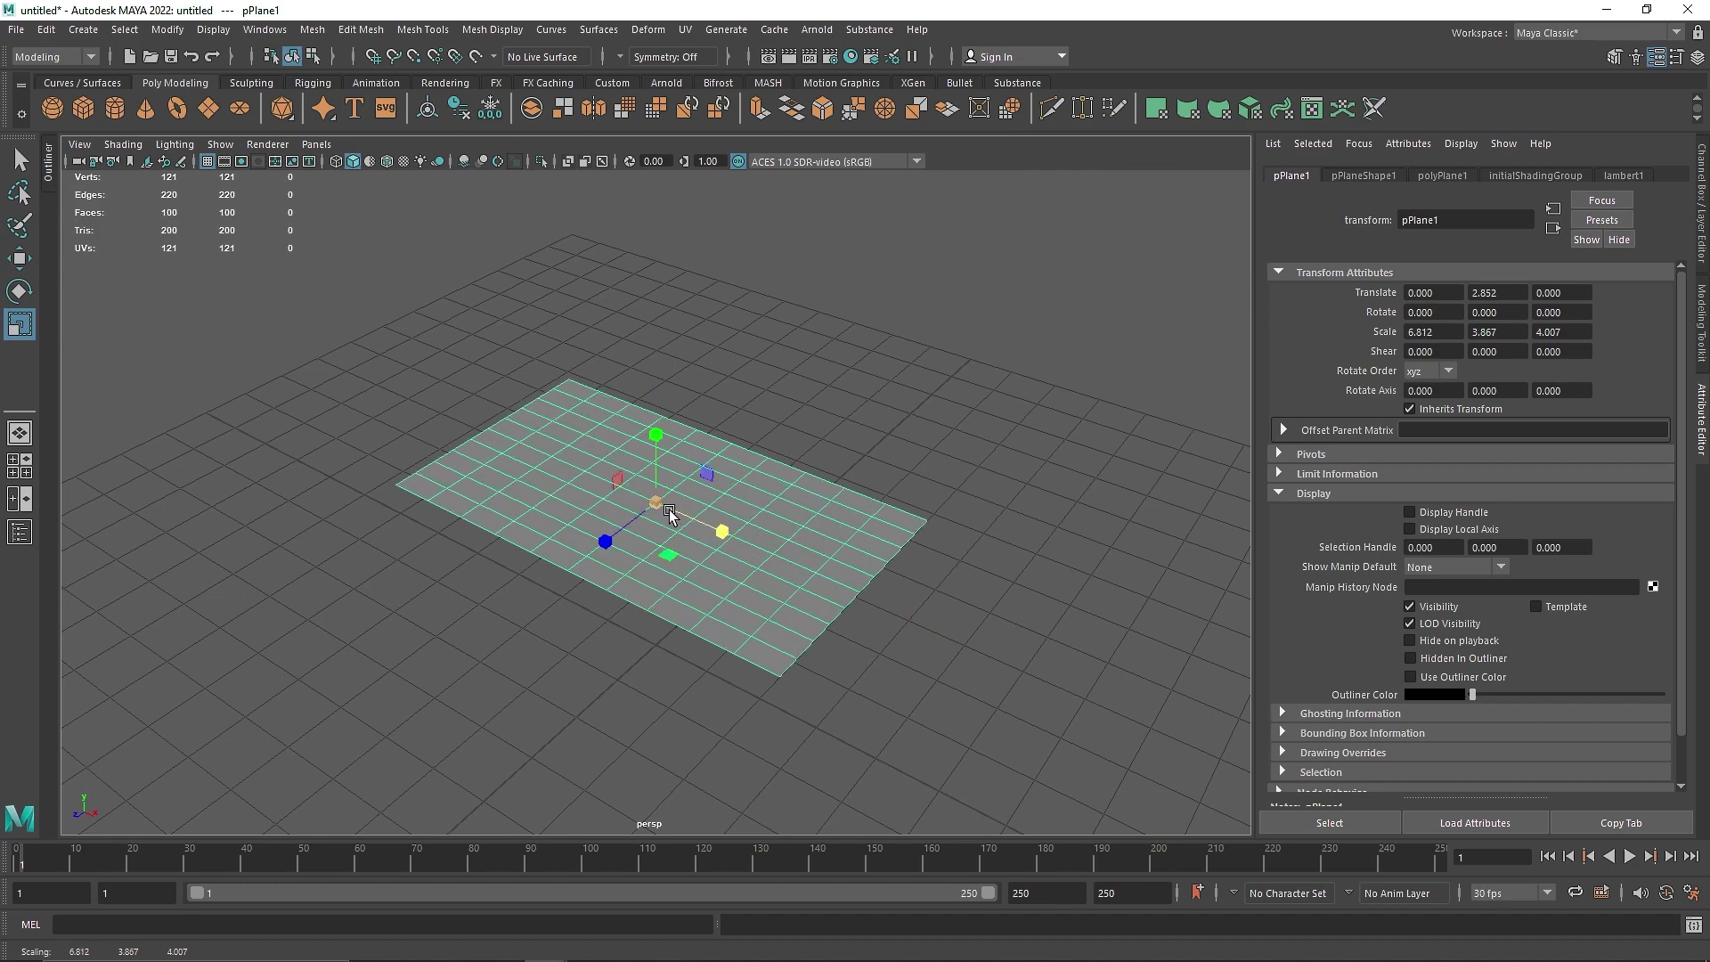
{"action": "left_click_drag", "start_coordinate": [608, 531], "coordinate": [599, 540]}
{"action": "mouse_move", "coordinate": [705, 570]}
{"action": "left_mouse_down", "text": "alt"}
{"action": "mouse_move", "coordinate": [607, 579]}
{"action": "mouse_move", "coordinate": [719, 552]}
{"action": "left_mouse_up", "text": "alt"}
- Set the plane's width and height subdivisions to 40 each
{"action": "left_click", "coordinate": [1701, 211]}
{"action": "left_click", "coordinate": [1498, 379]}
{"action": "left_click_drag", "start_coordinate": [1649, 421], "coordinate": [1652, 434]}
{"action": "key", "text": "Return"}
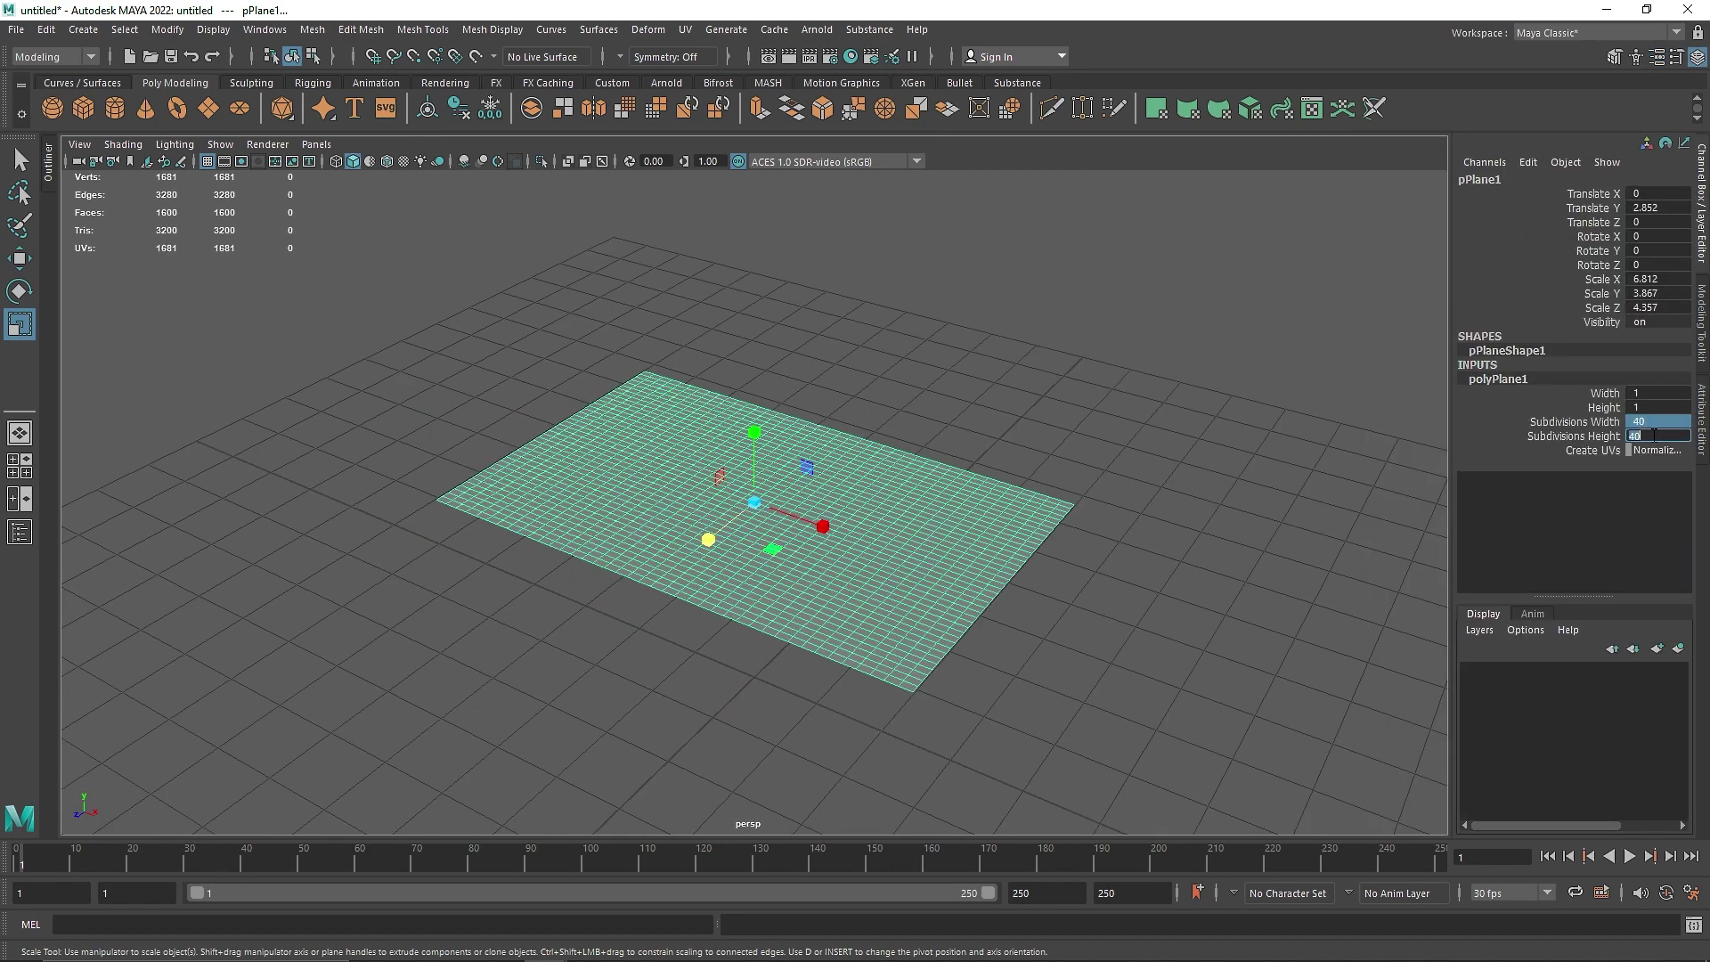
{"action": "left_click_drag", "start_coordinate": [1038, 629], "coordinate": [992, 637], "text": "alt"}
{"action": "left_click_drag", "start_coordinate": [890, 443], "coordinate": [731, 463], "text": "alt"}
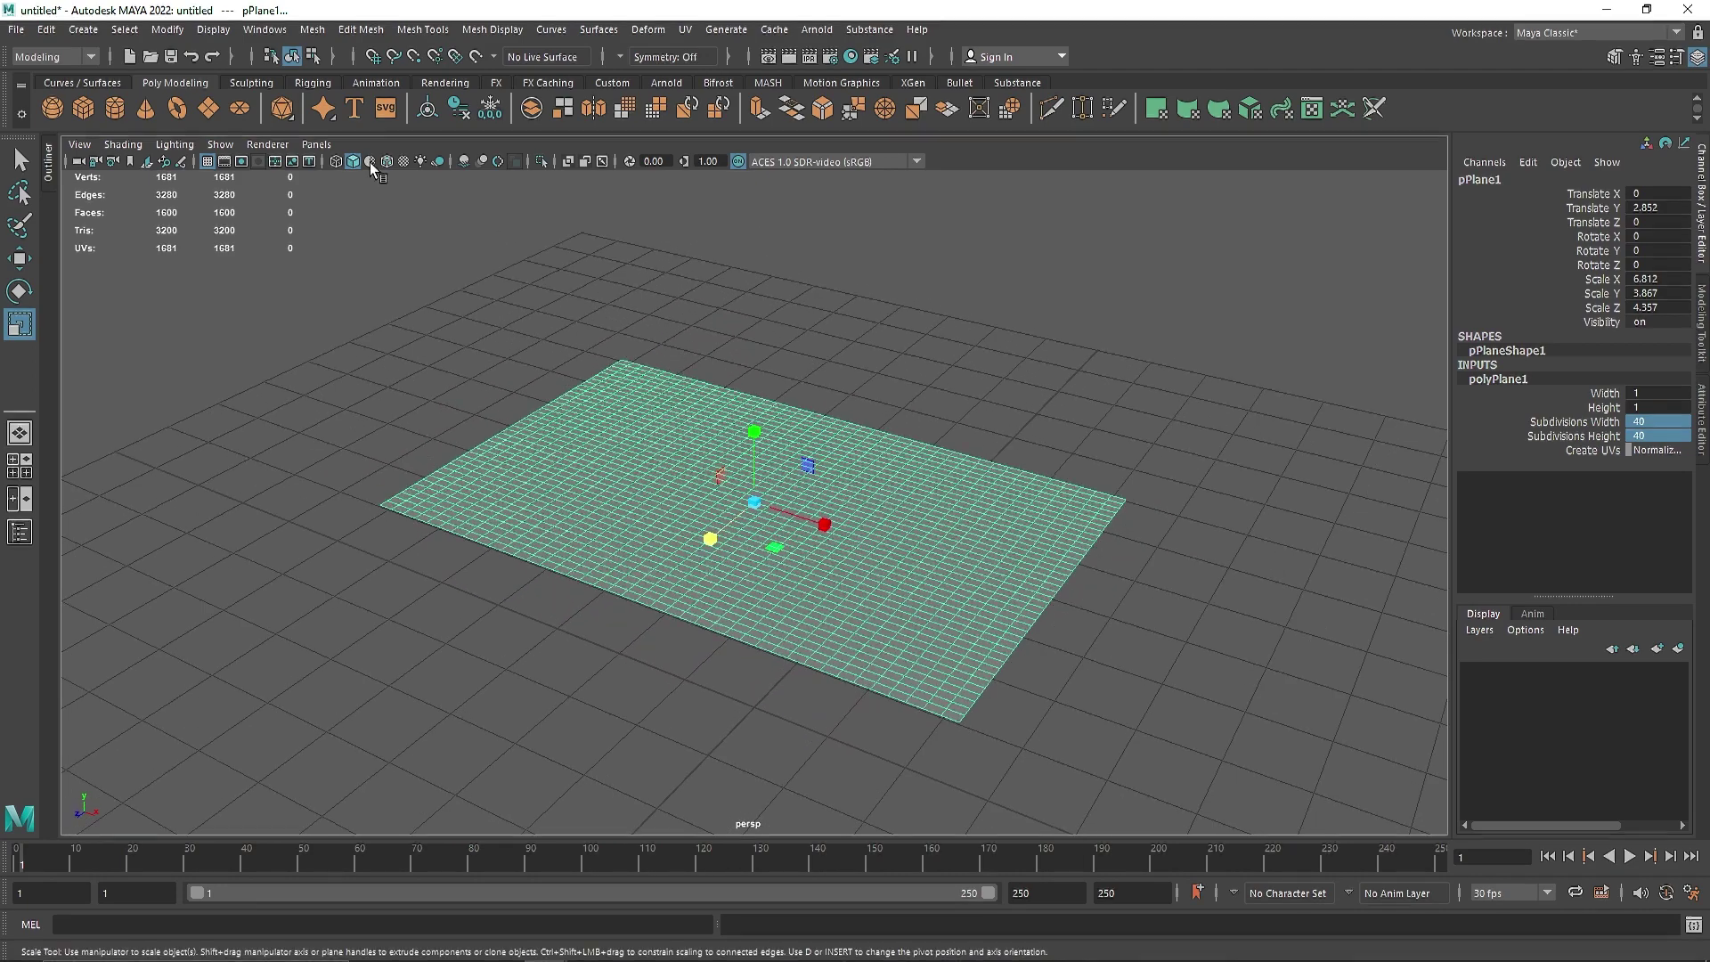
- Switch to the FX menu set and convert the plane to nCloth
{"action": "left_click", "coordinate": [61, 59]}
{"action": "left_click", "coordinate": [51, 130]}
{"action": "left_click_drag", "start_coordinate": [737, 439], "coordinate": [768, 527], "text": "alt"}
{"action": "left_click_drag", "start_coordinate": [875, 582], "coordinate": [862, 578], "text": "alt"}
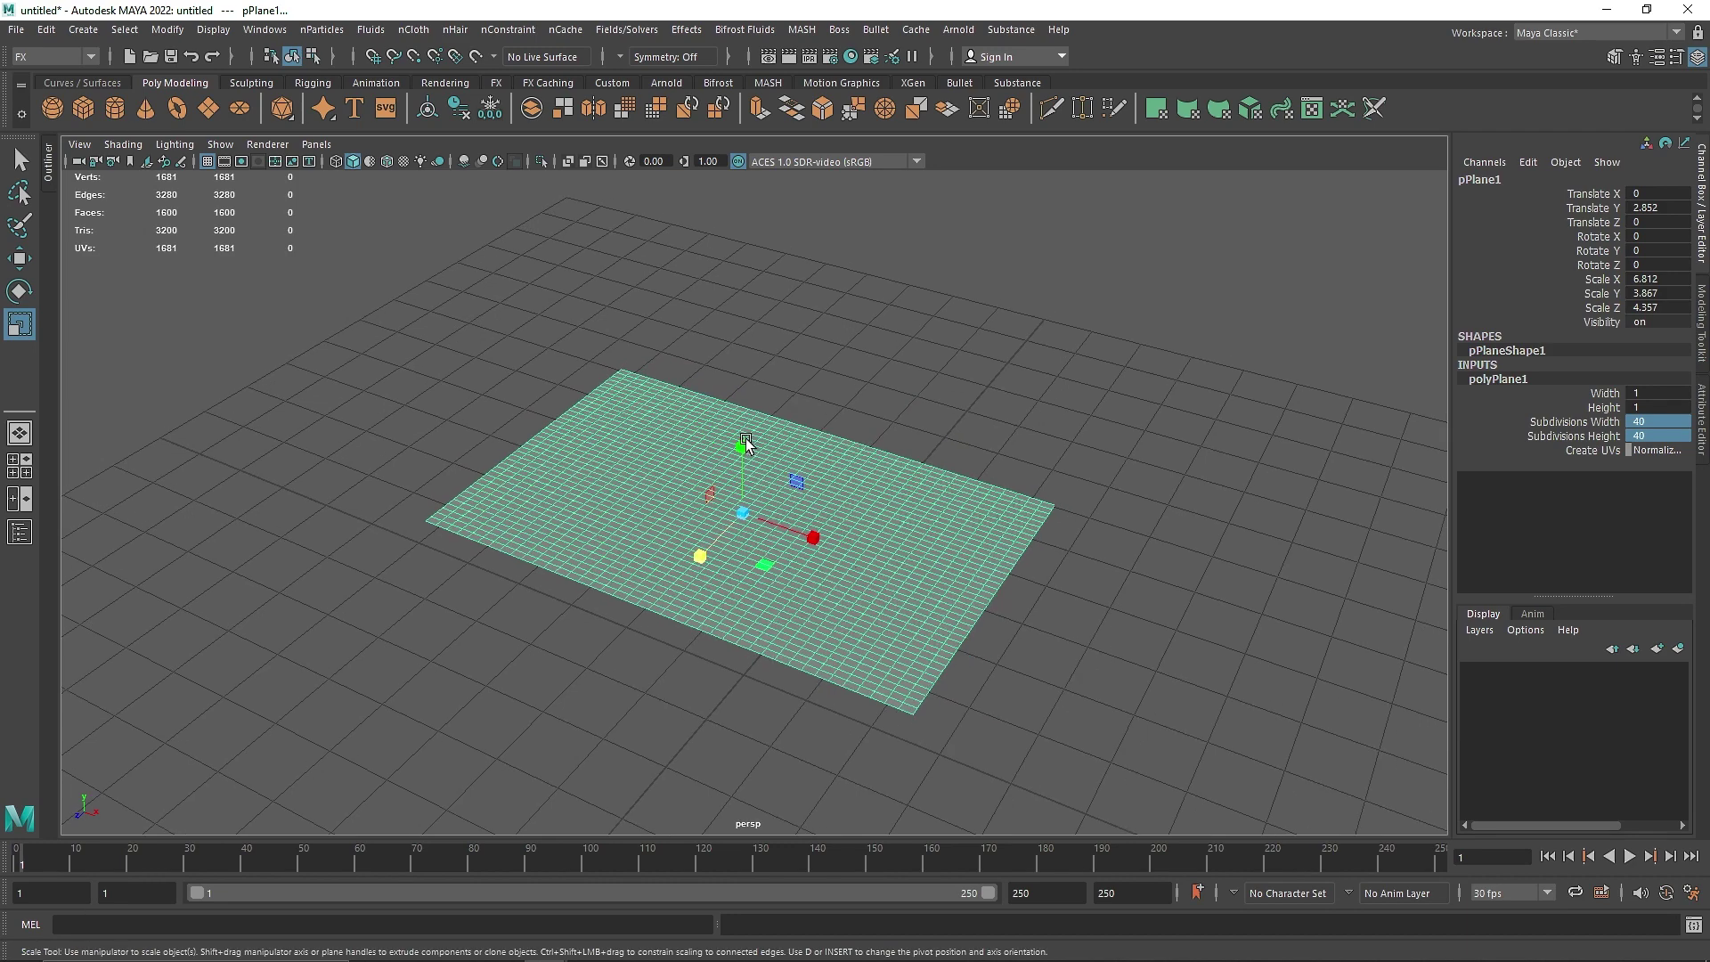
{"action": "left_click_drag", "start_coordinate": [741, 436], "coordinate": [741, 418], "text": "alt"}
{"action": "left_click", "coordinate": [414, 31]}
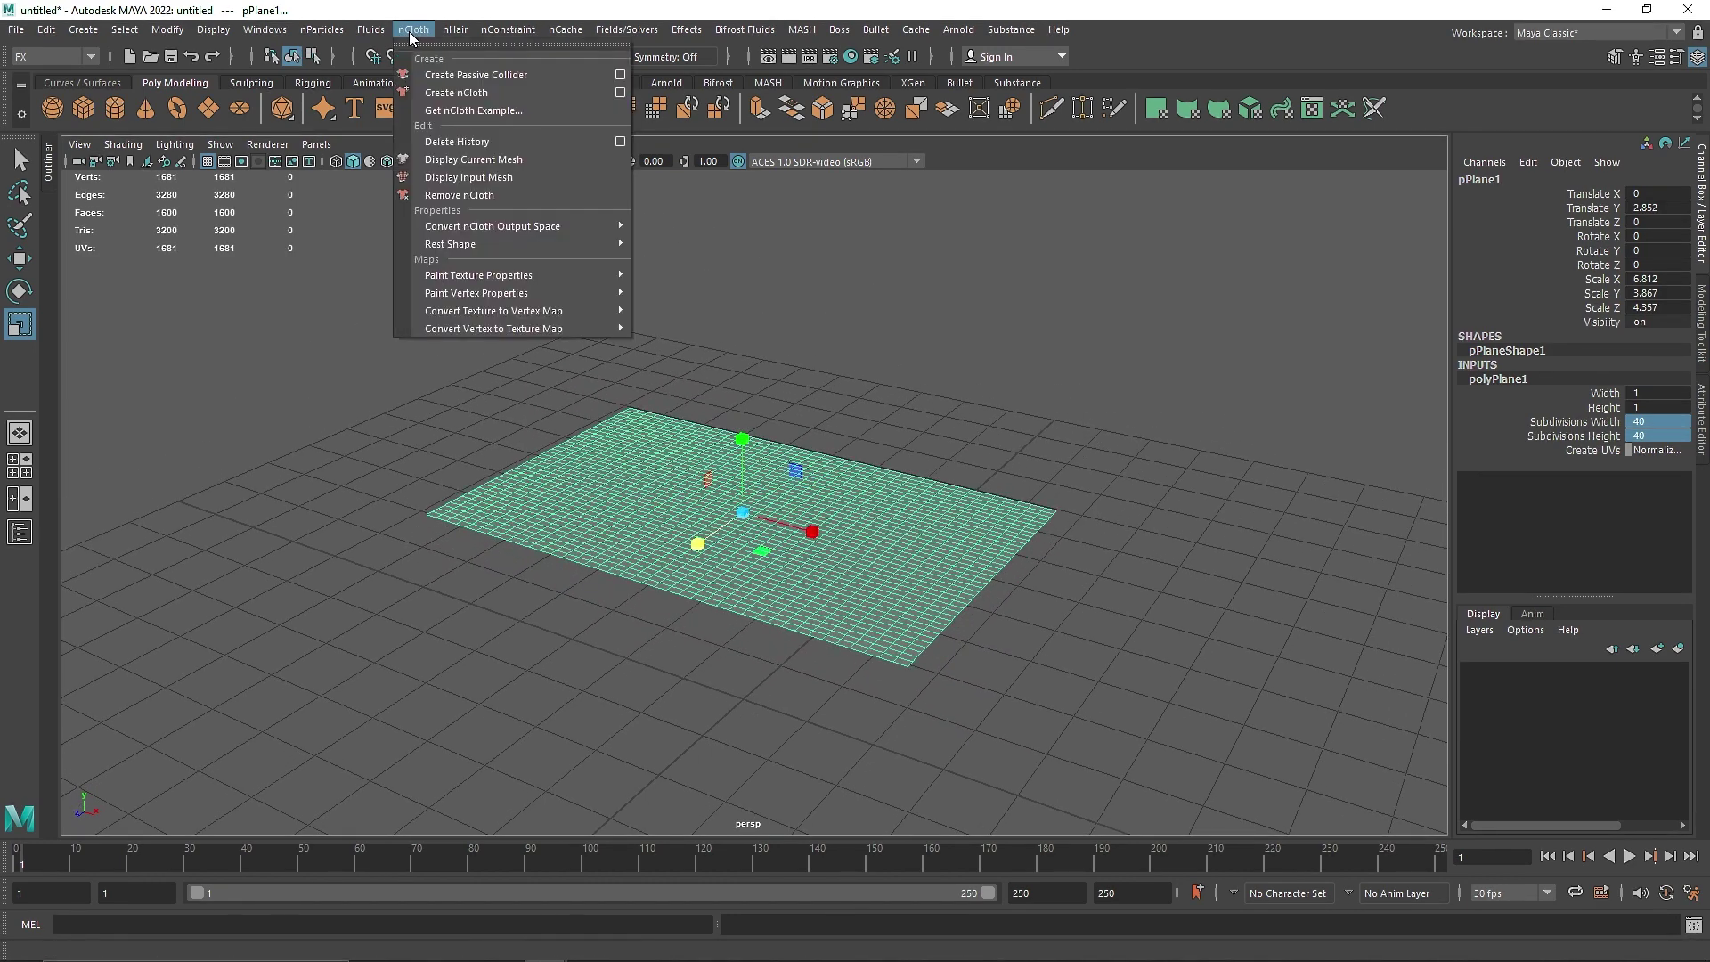
{"action": "left_click", "coordinate": [486, 93]}
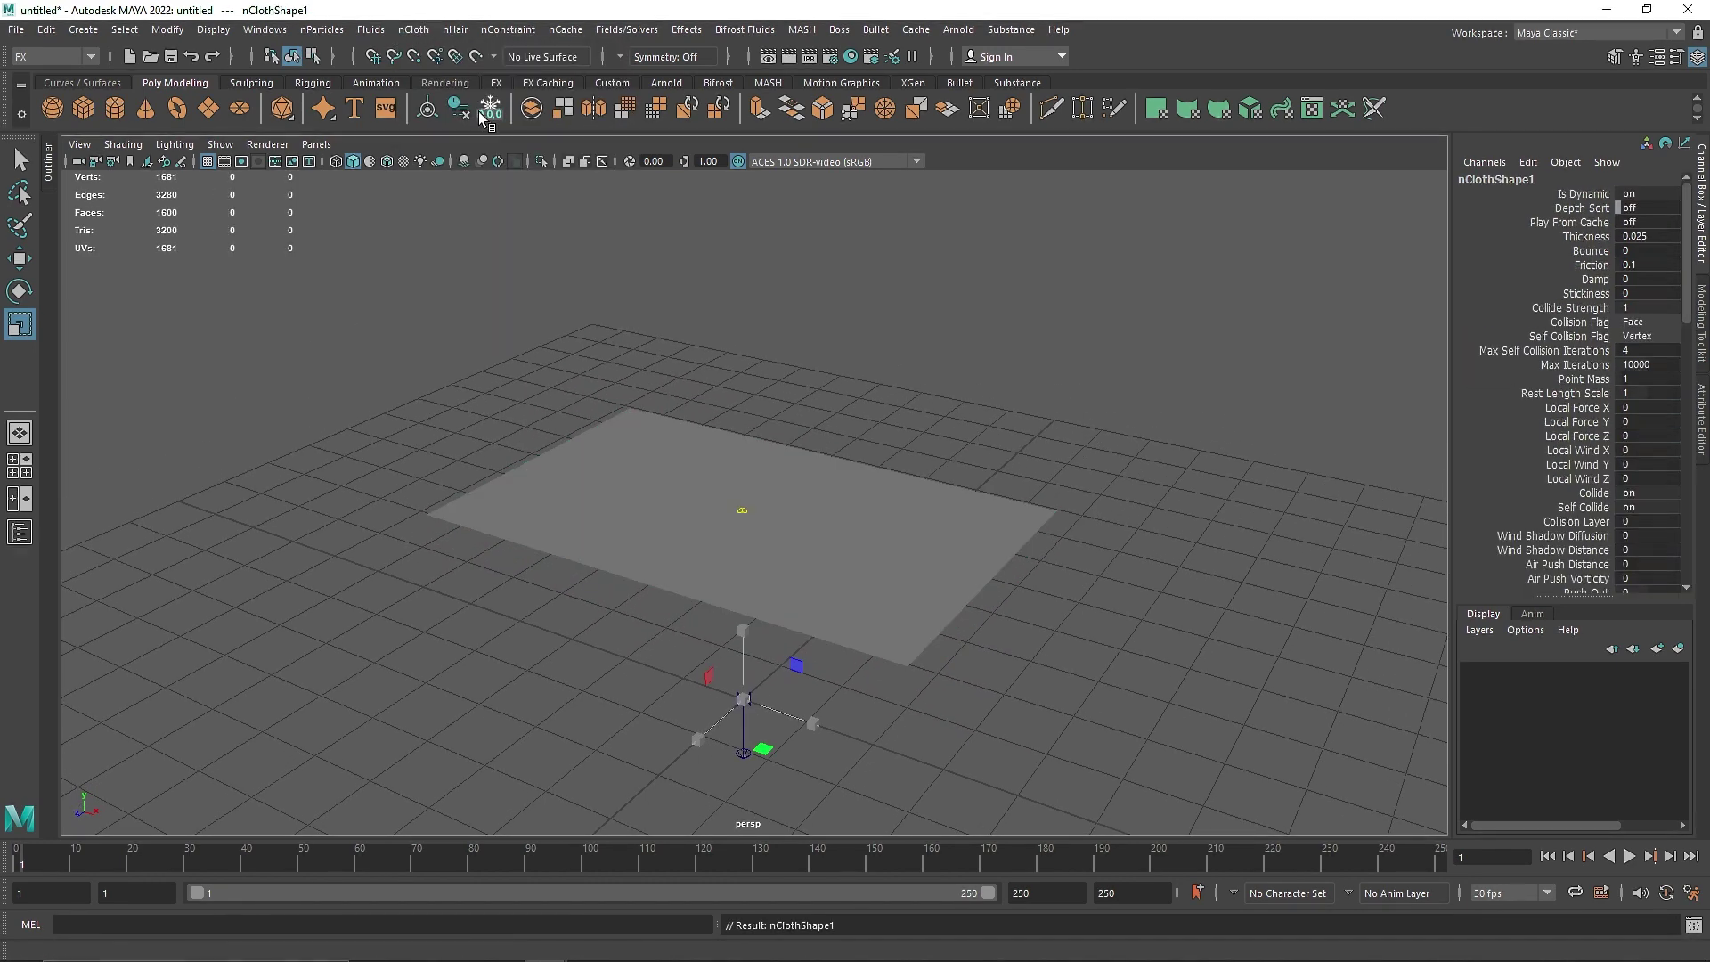
- Play the cloth simulation briefly, then return to the first frame
{"action": "left_click", "coordinate": [1629, 856]}
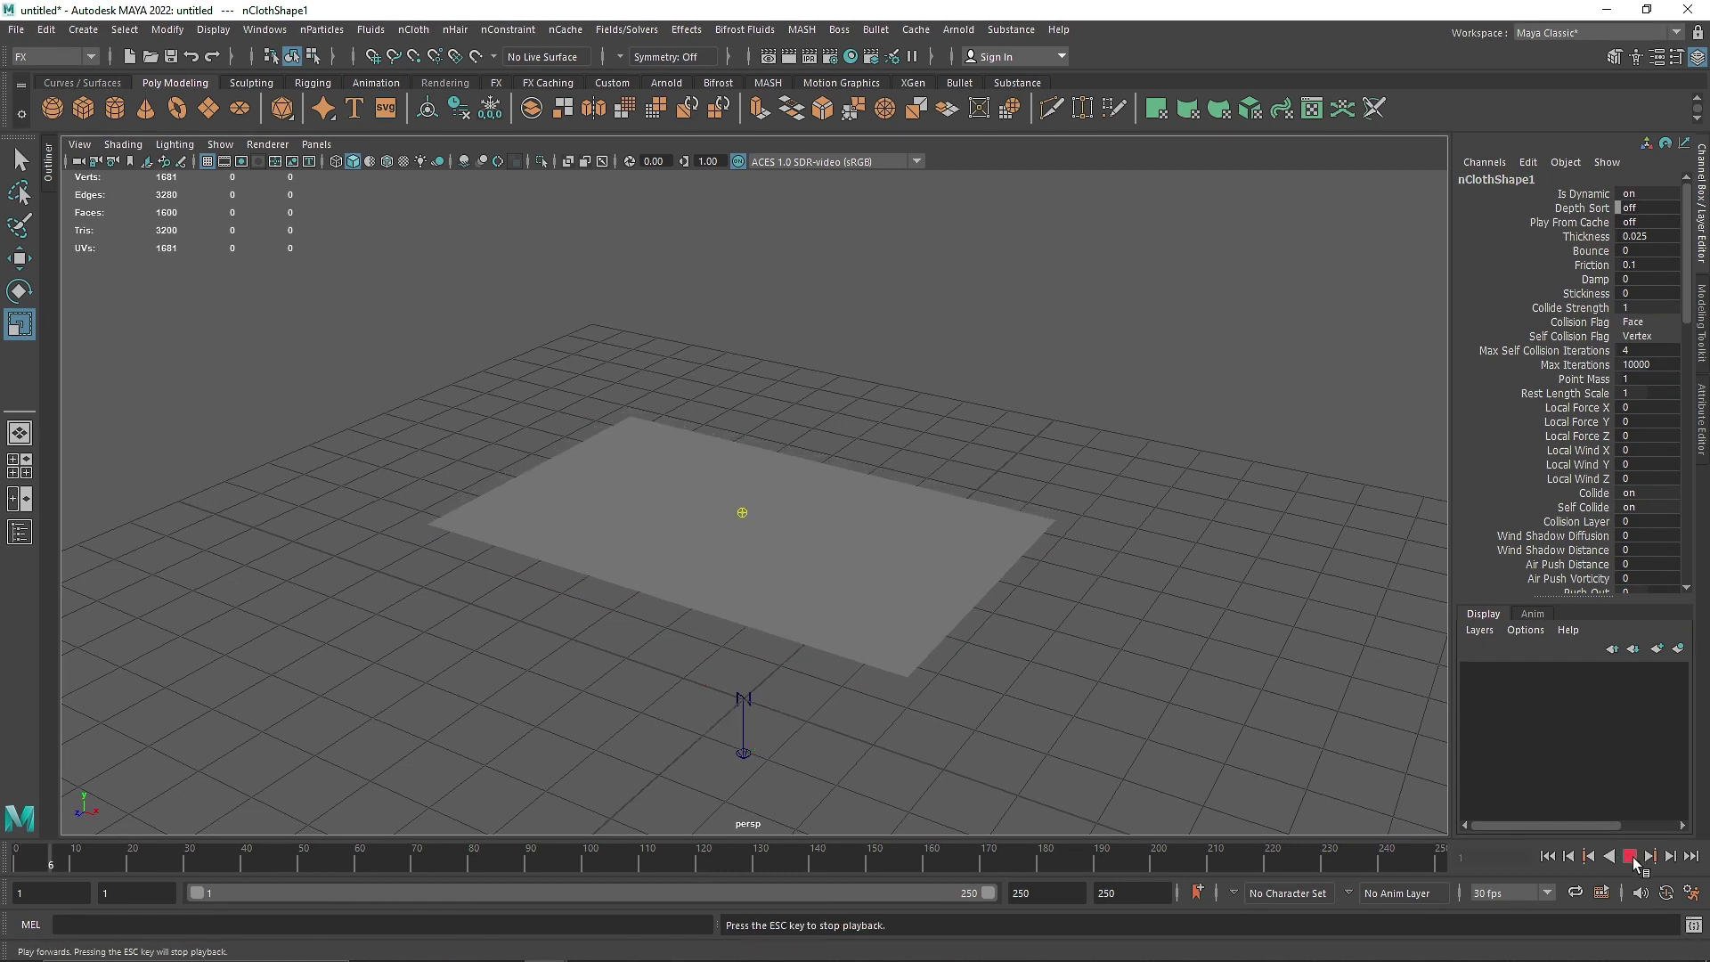
{"action": "left_click", "coordinate": [1632, 857]}
{"action": "left_click", "coordinate": [1549, 857]}
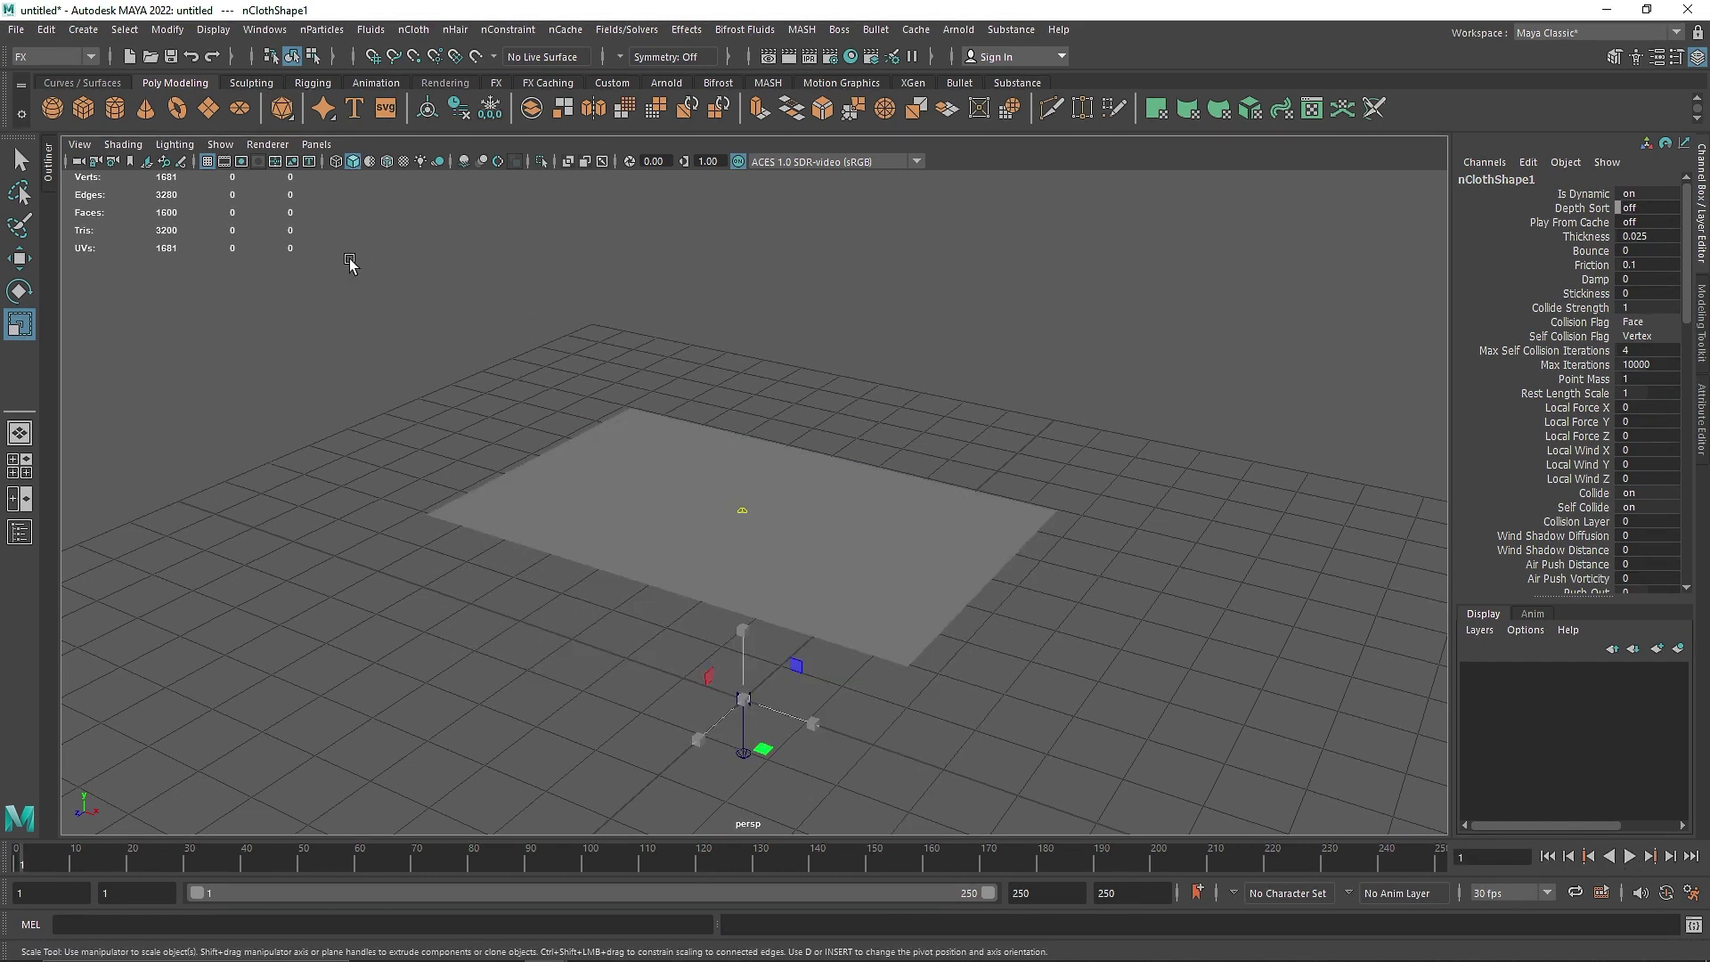
- Set the gravity of the nucleus1 solver to 0 and test the cloth simulation
{"action": "left_click", "coordinate": [49, 165]}
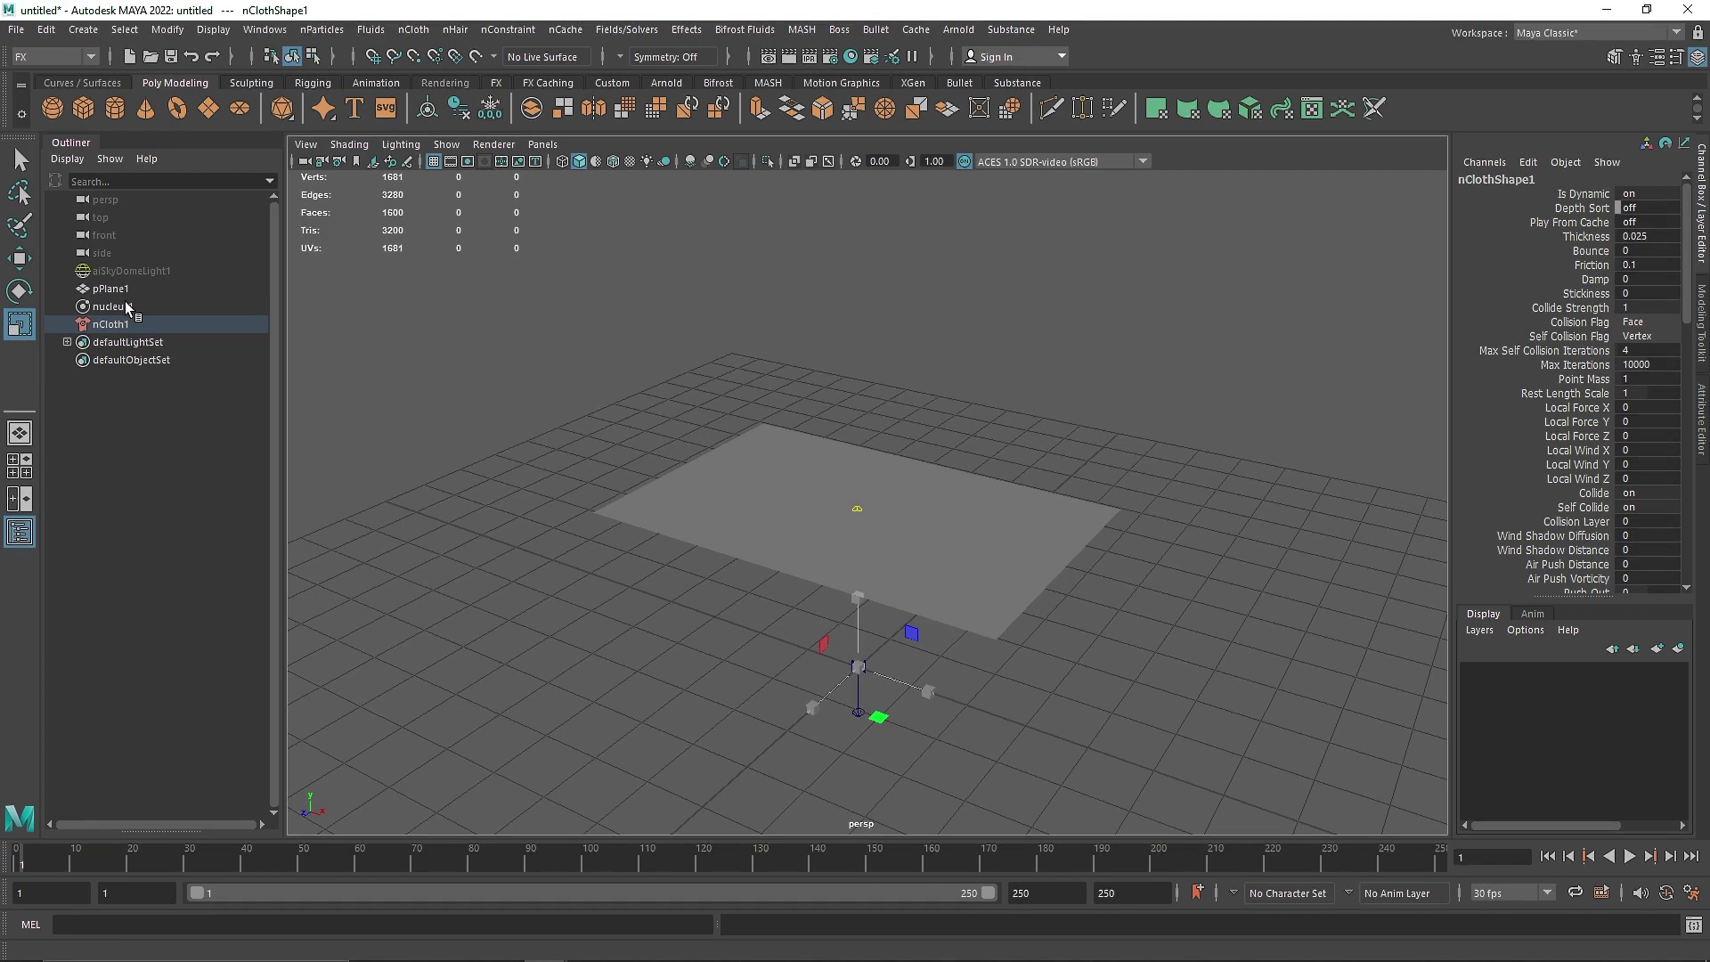
{"action": "left_click", "coordinate": [264, 29]}
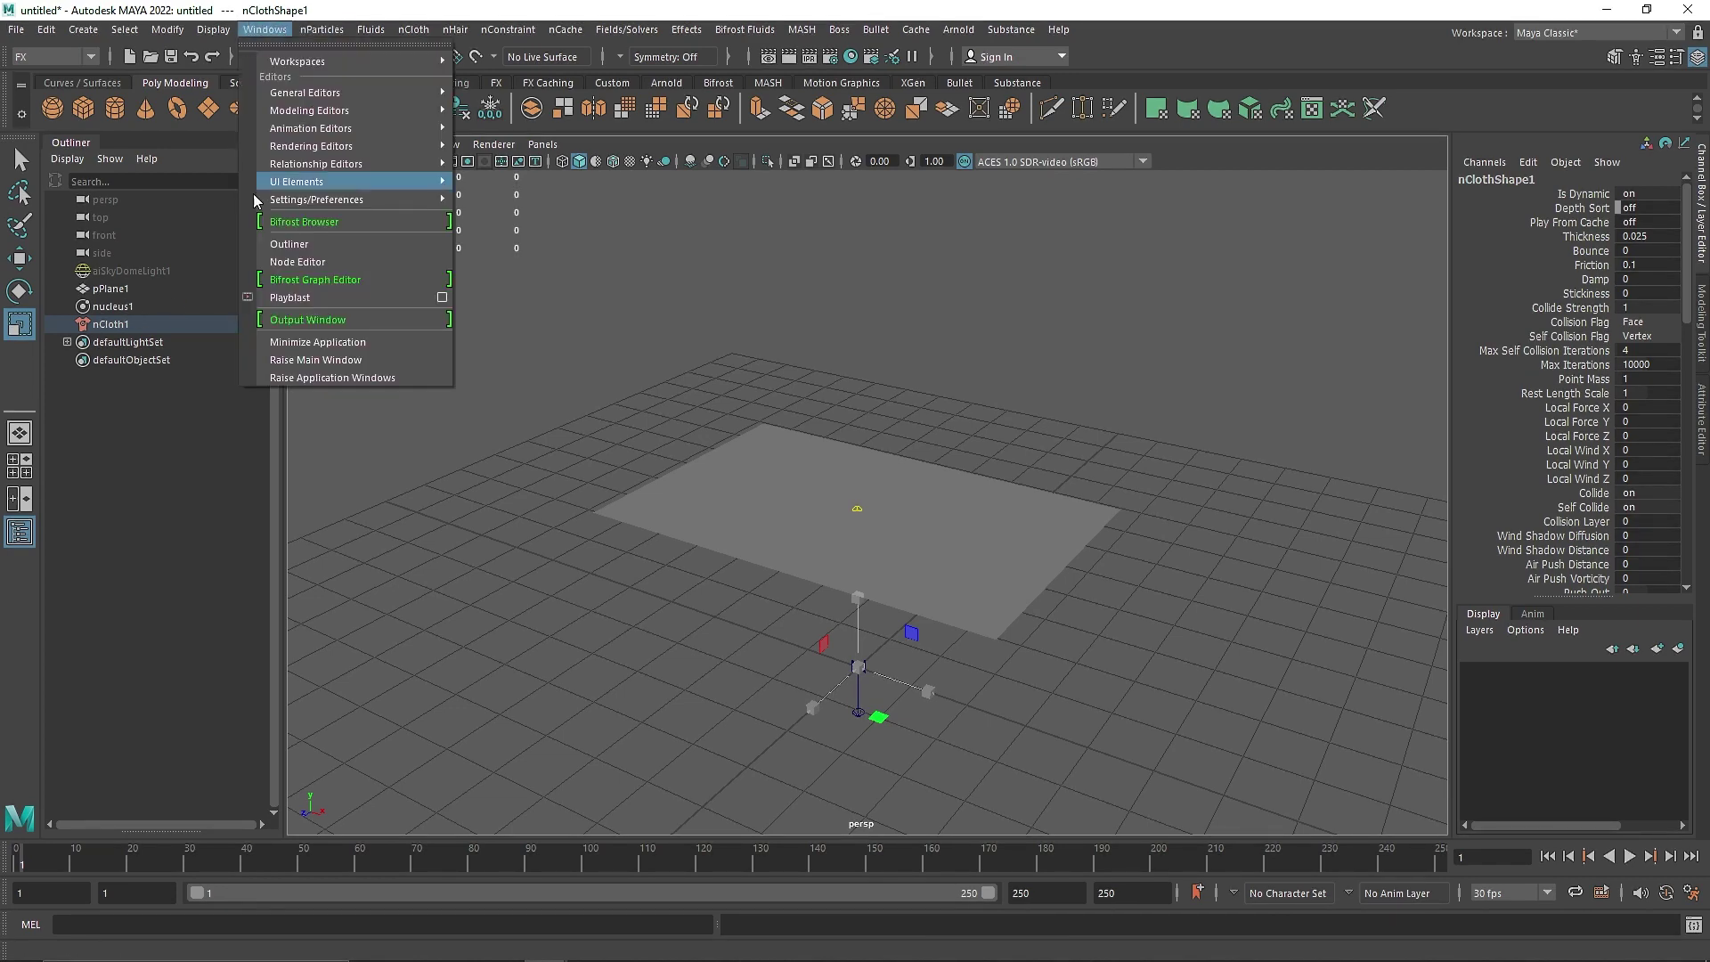
{"action": "left_click", "coordinate": [307, 244]}
{"action": "left_click", "coordinate": [113, 307]}
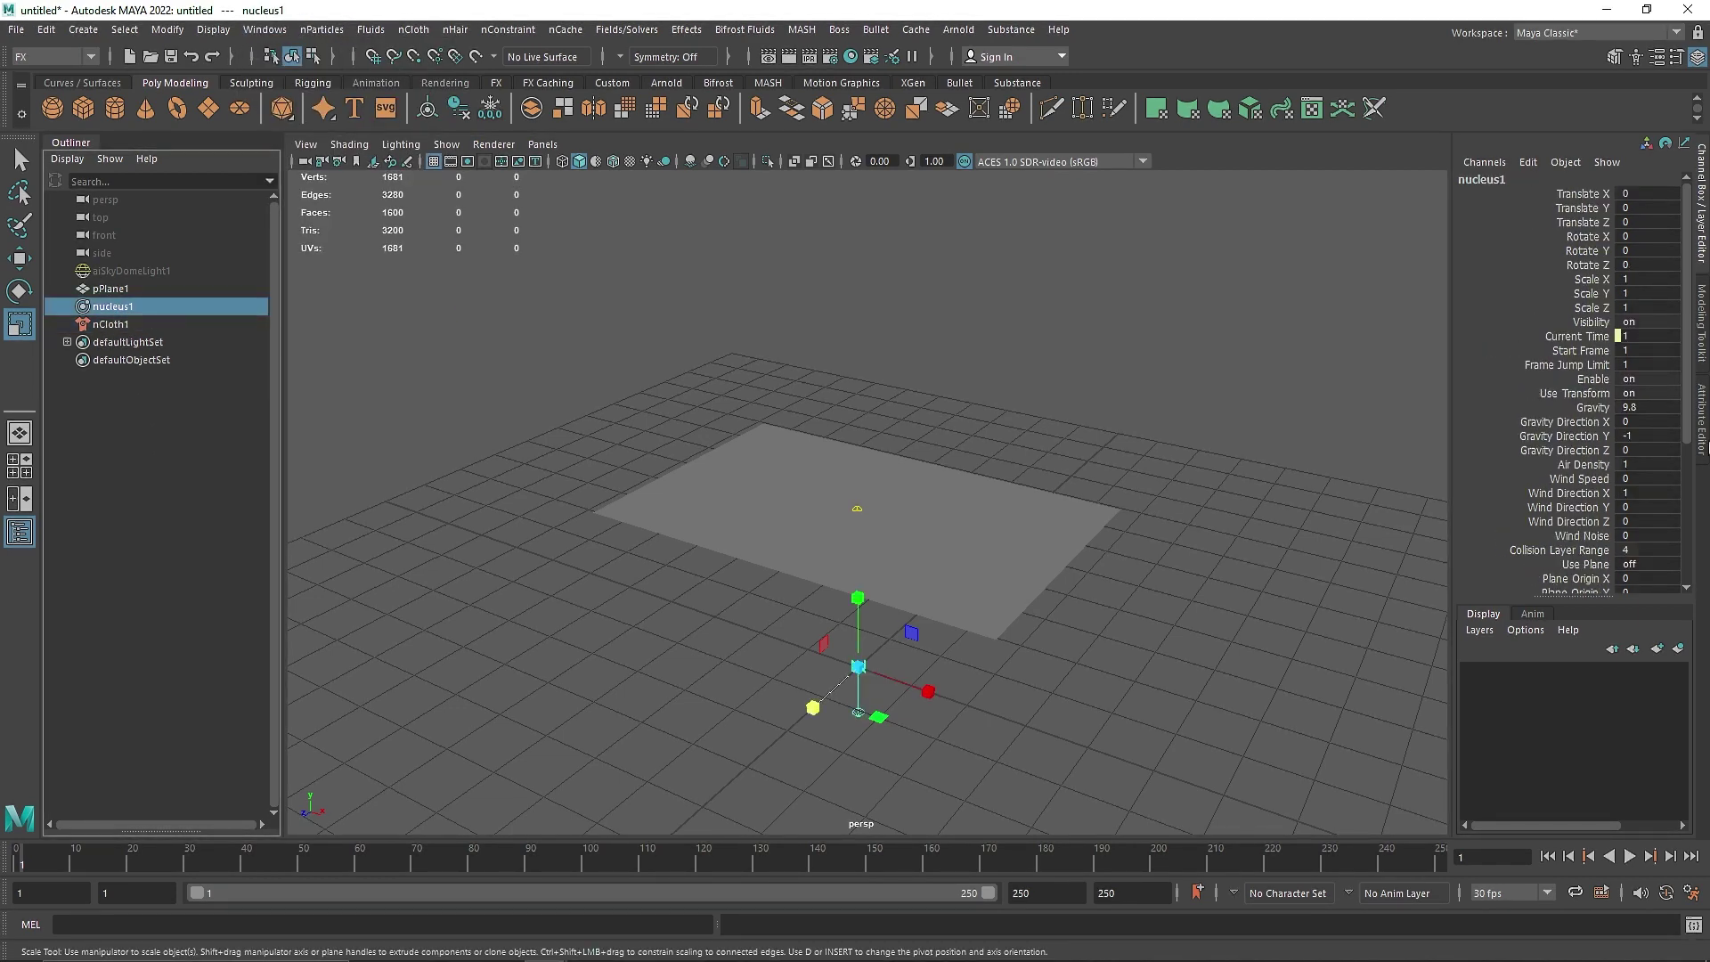
{"action": "left_click", "coordinate": [1702, 436]}
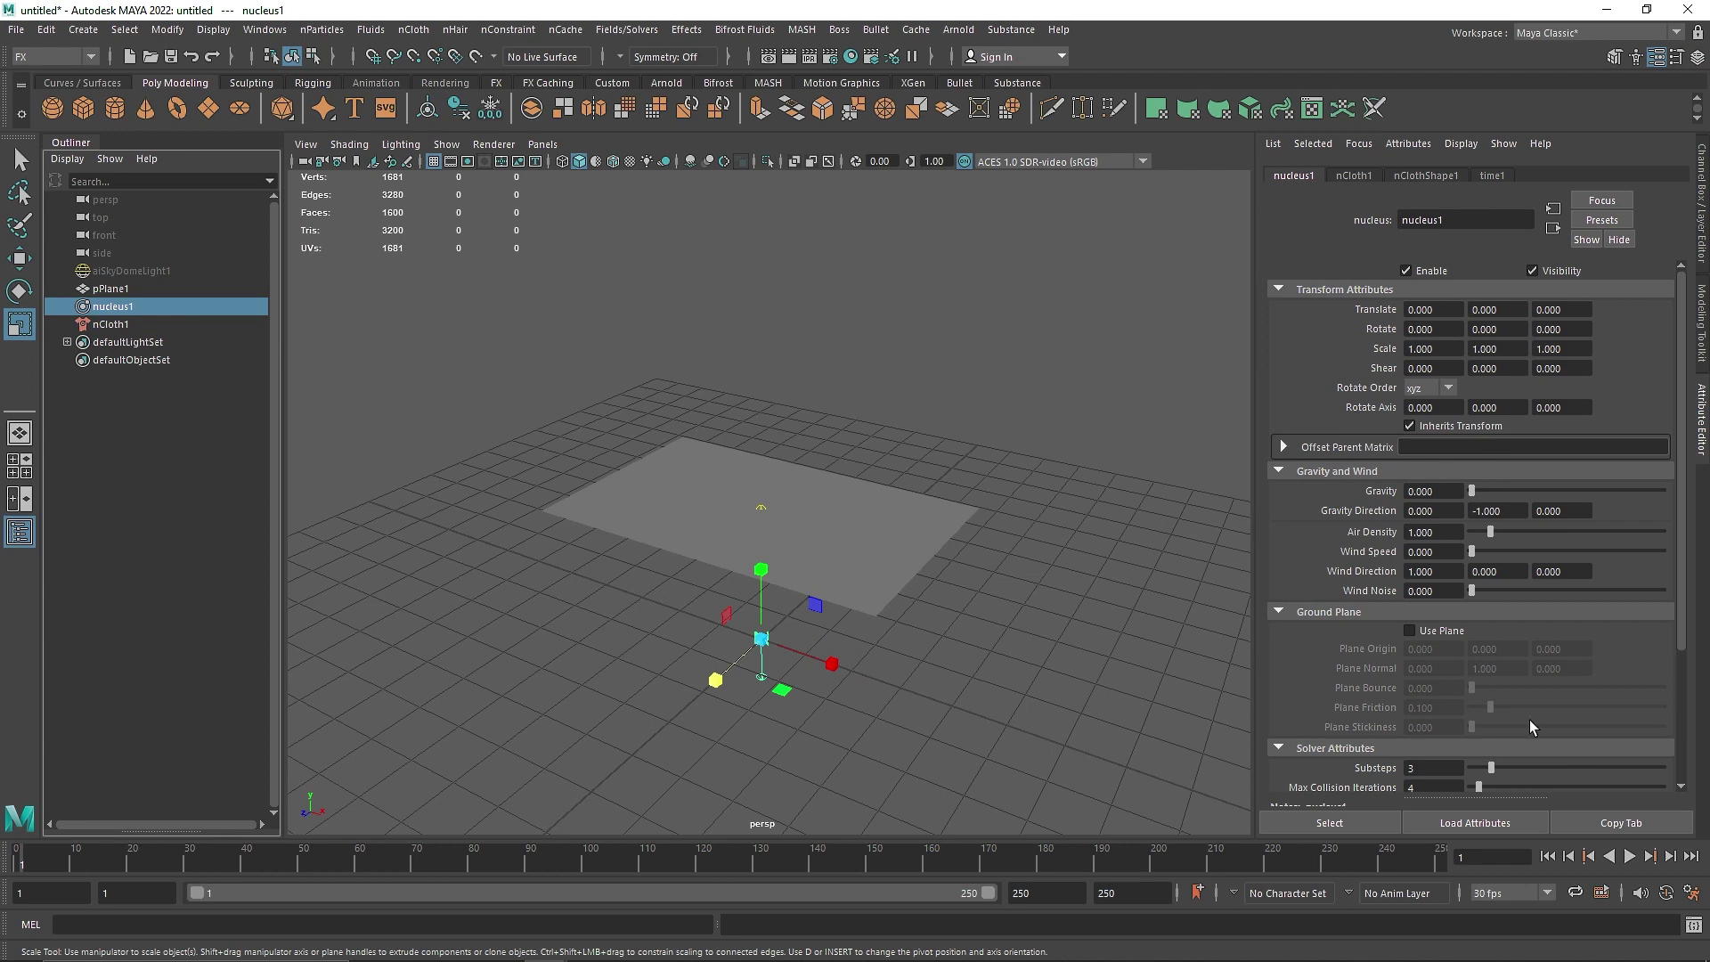
{"action": "left_click", "coordinate": [1630, 856]}
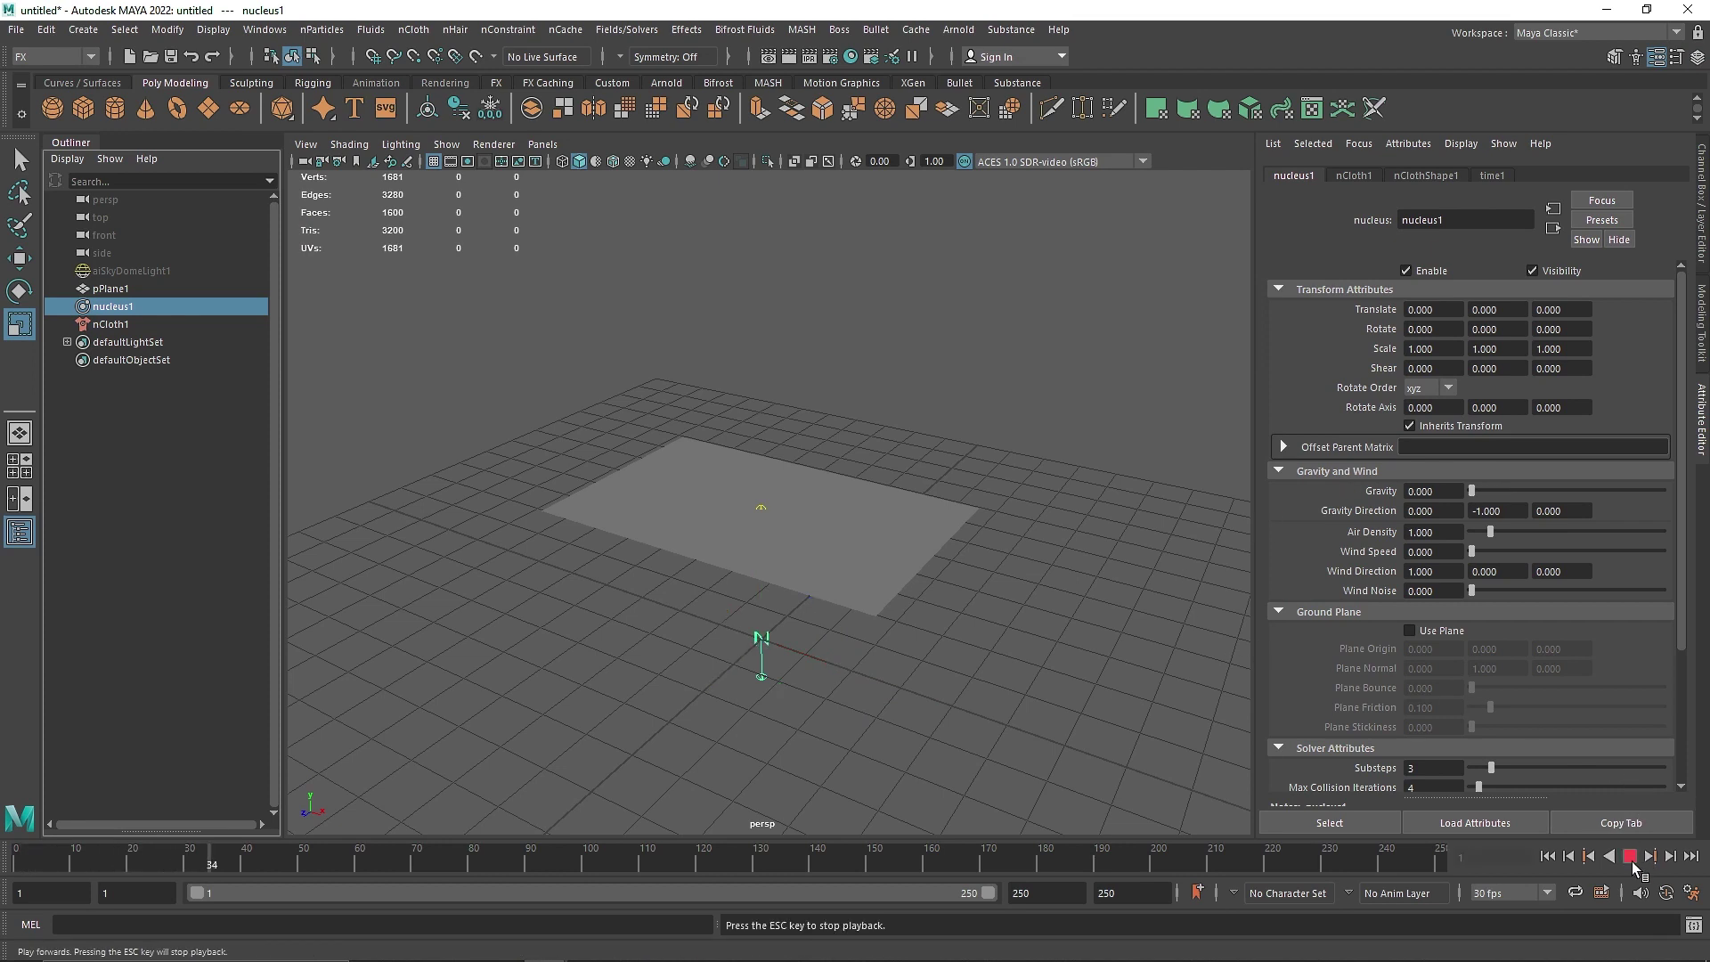
{"action": "left_click", "coordinate": [1633, 860]}
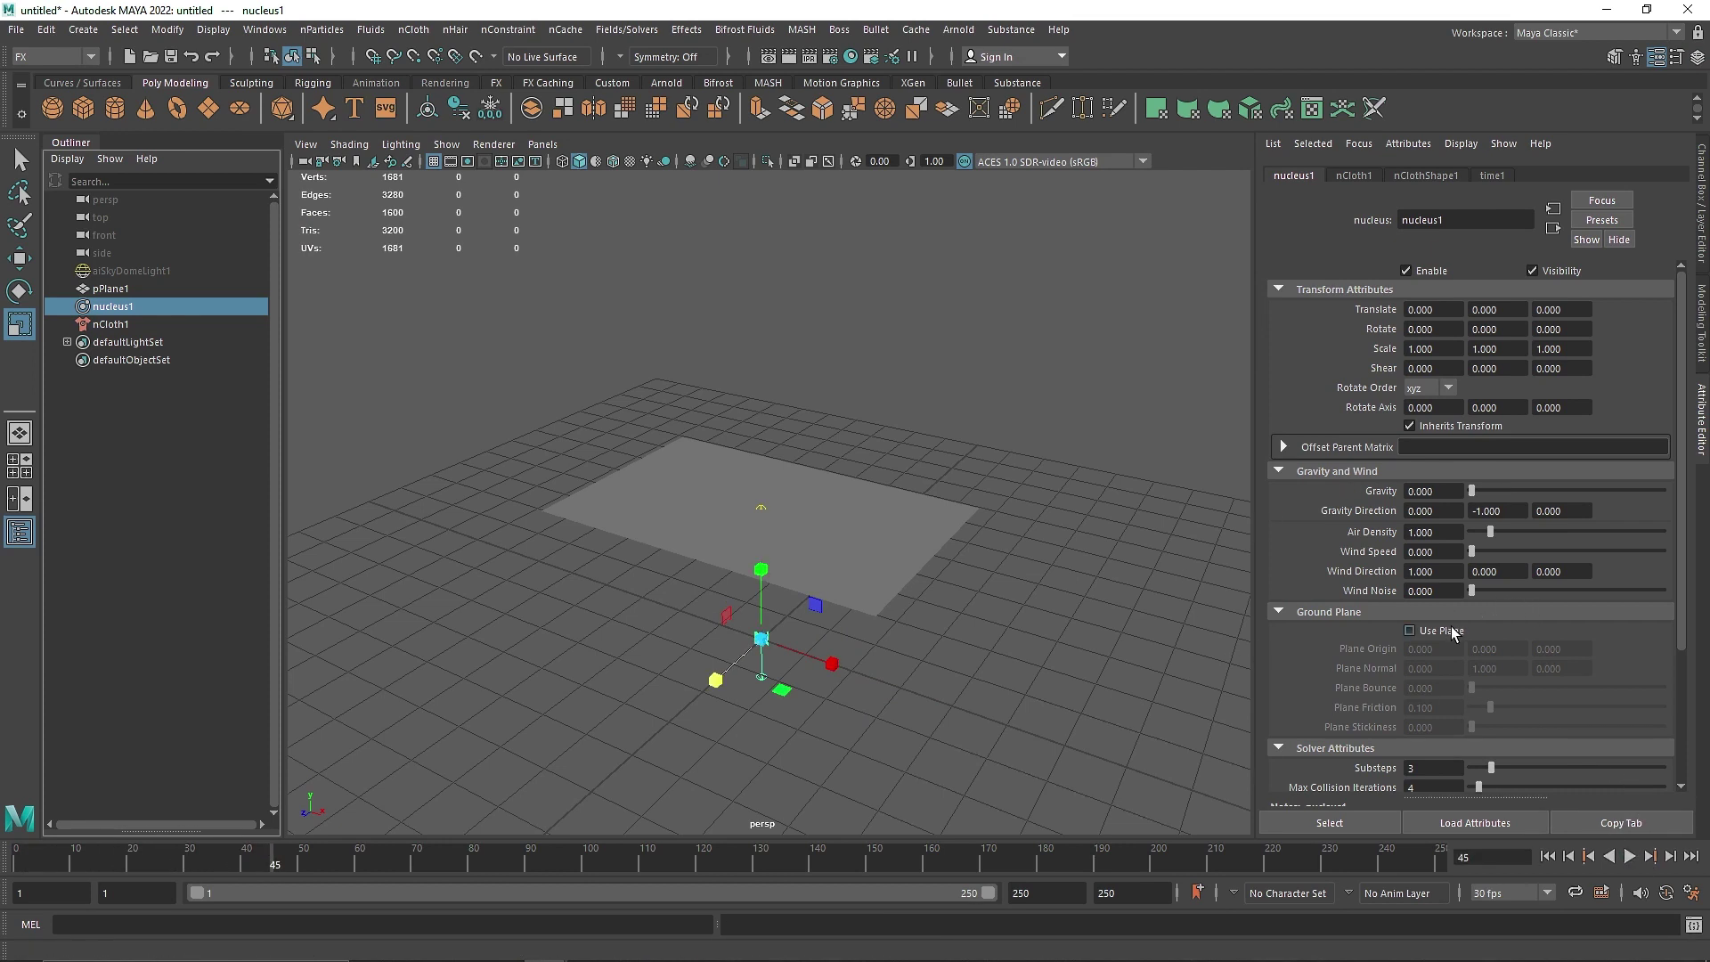
- Enable the nucleus ground plane, test the playback and return to the first frame
{"action": "left_click", "coordinate": [1408, 630]}
{"action": "middle_click_drag", "start_coordinate": [1088, 695], "coordinate": [1022, 680], "text": "alt"}
{"action": "left_click", "coordinate": [1629, 858]}
{"action": "left_click", "coordinate": [1630, 858]}
{"action": "left_click", "coordinate": [1548, 857]}
{"action": "middle_click_drag", "start_coordinate": [1008, 564], "coordinate": [990, 569], "text": "alt"}
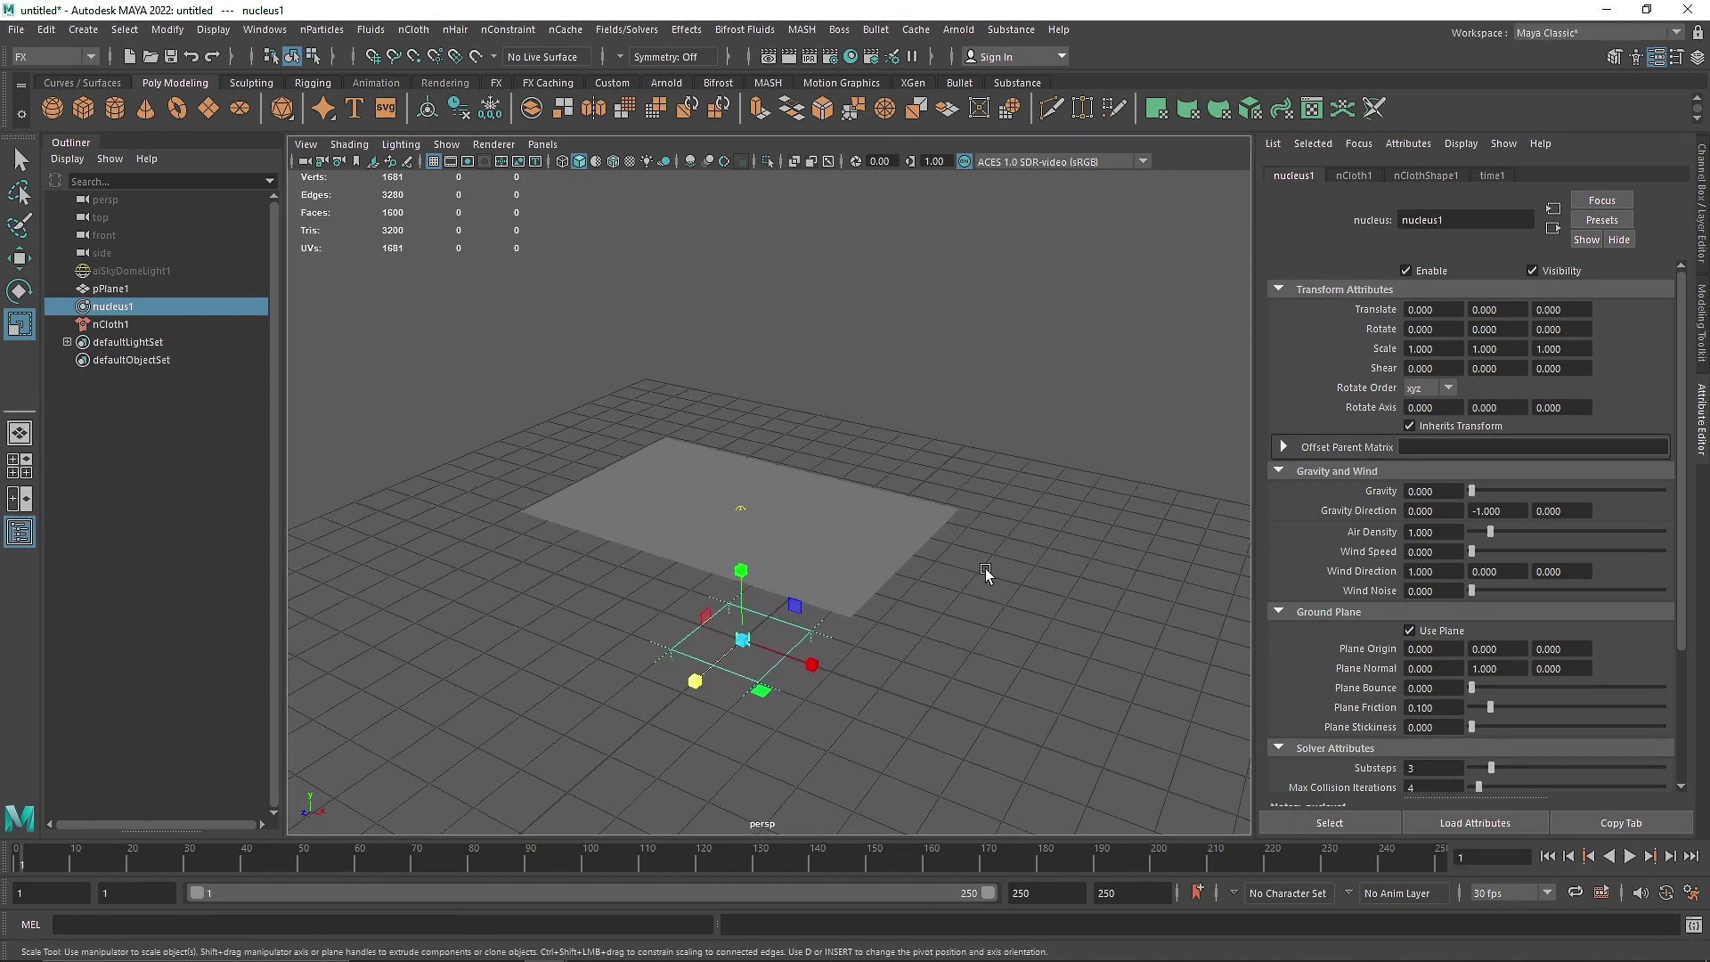
- Add a Turbulence field to the cloth plane and play the simulation briefly
{"action": "left_click", "coordinate": [980, 526]}
{"action": "left_click", "coordinate": [893, 484]}
{"action": "left_click_drag", "start_coordinate": [795, 476], "coordinate": [793, 489], "text": "alt"}
{"action": "right_click_drag", "start_coordinate": [794, 489], "coordinate": [908, 580], "text": "alt"}
{"action": "middle_click_drag", "start_coordinate": [908, 580], "coordinate": [900, 562], "text": "alt"}
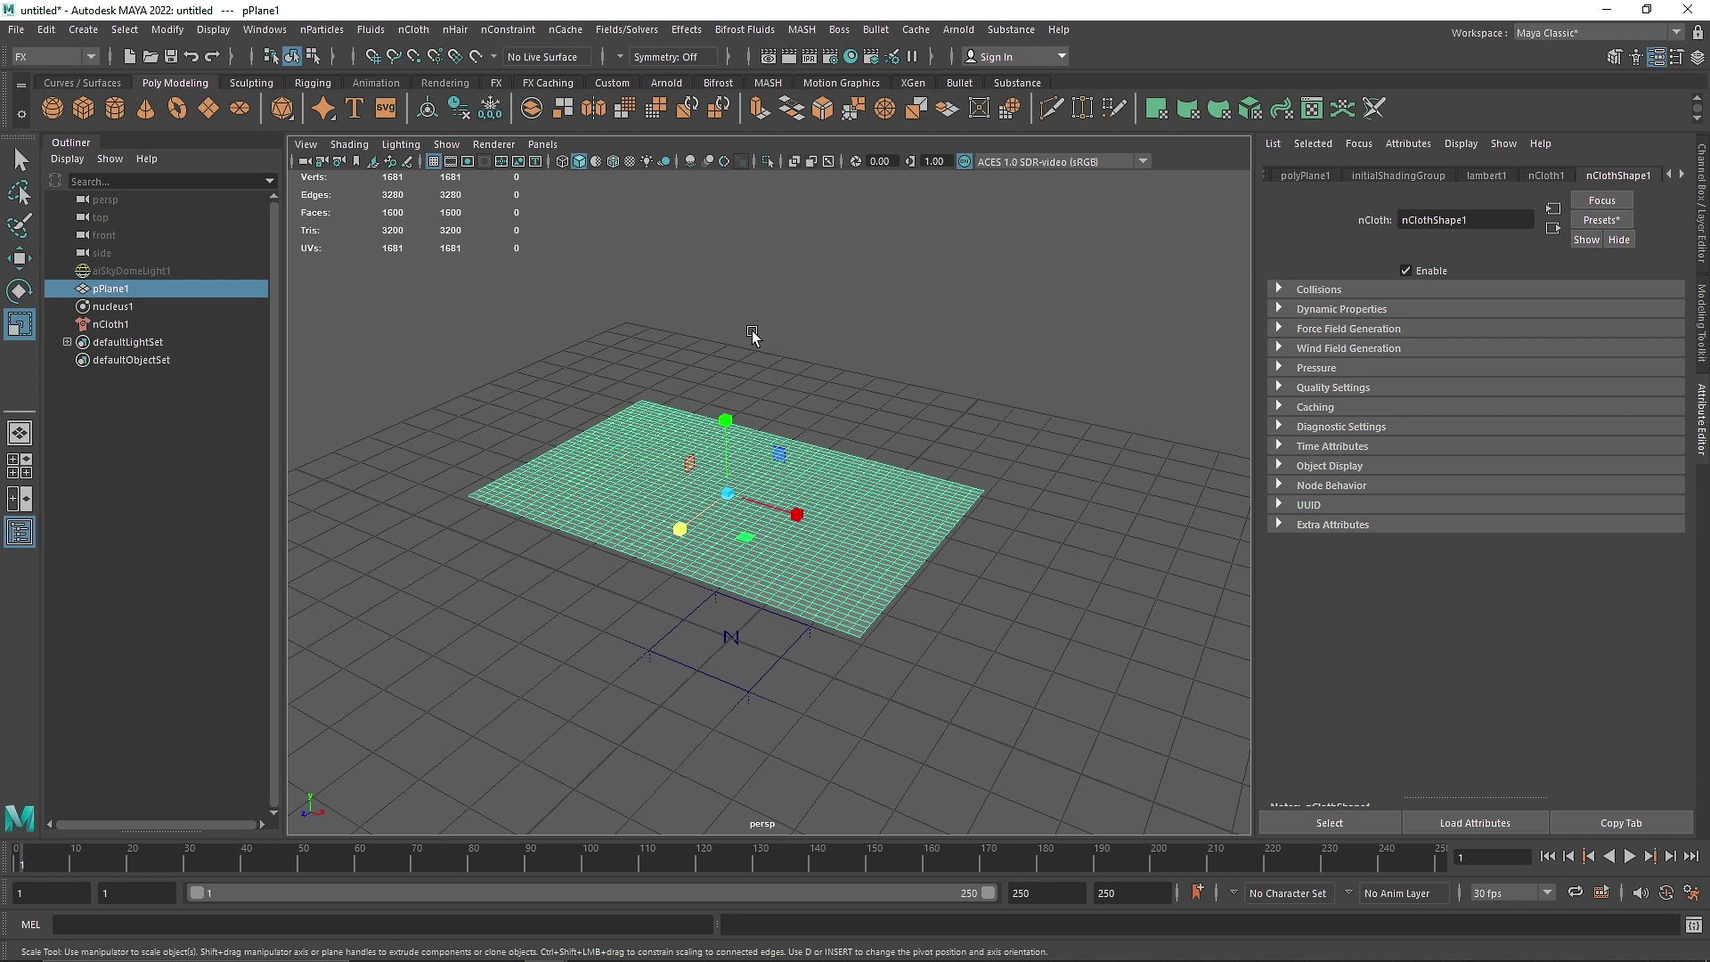
{"action": "left_click", "coordinate": [627, 30]}
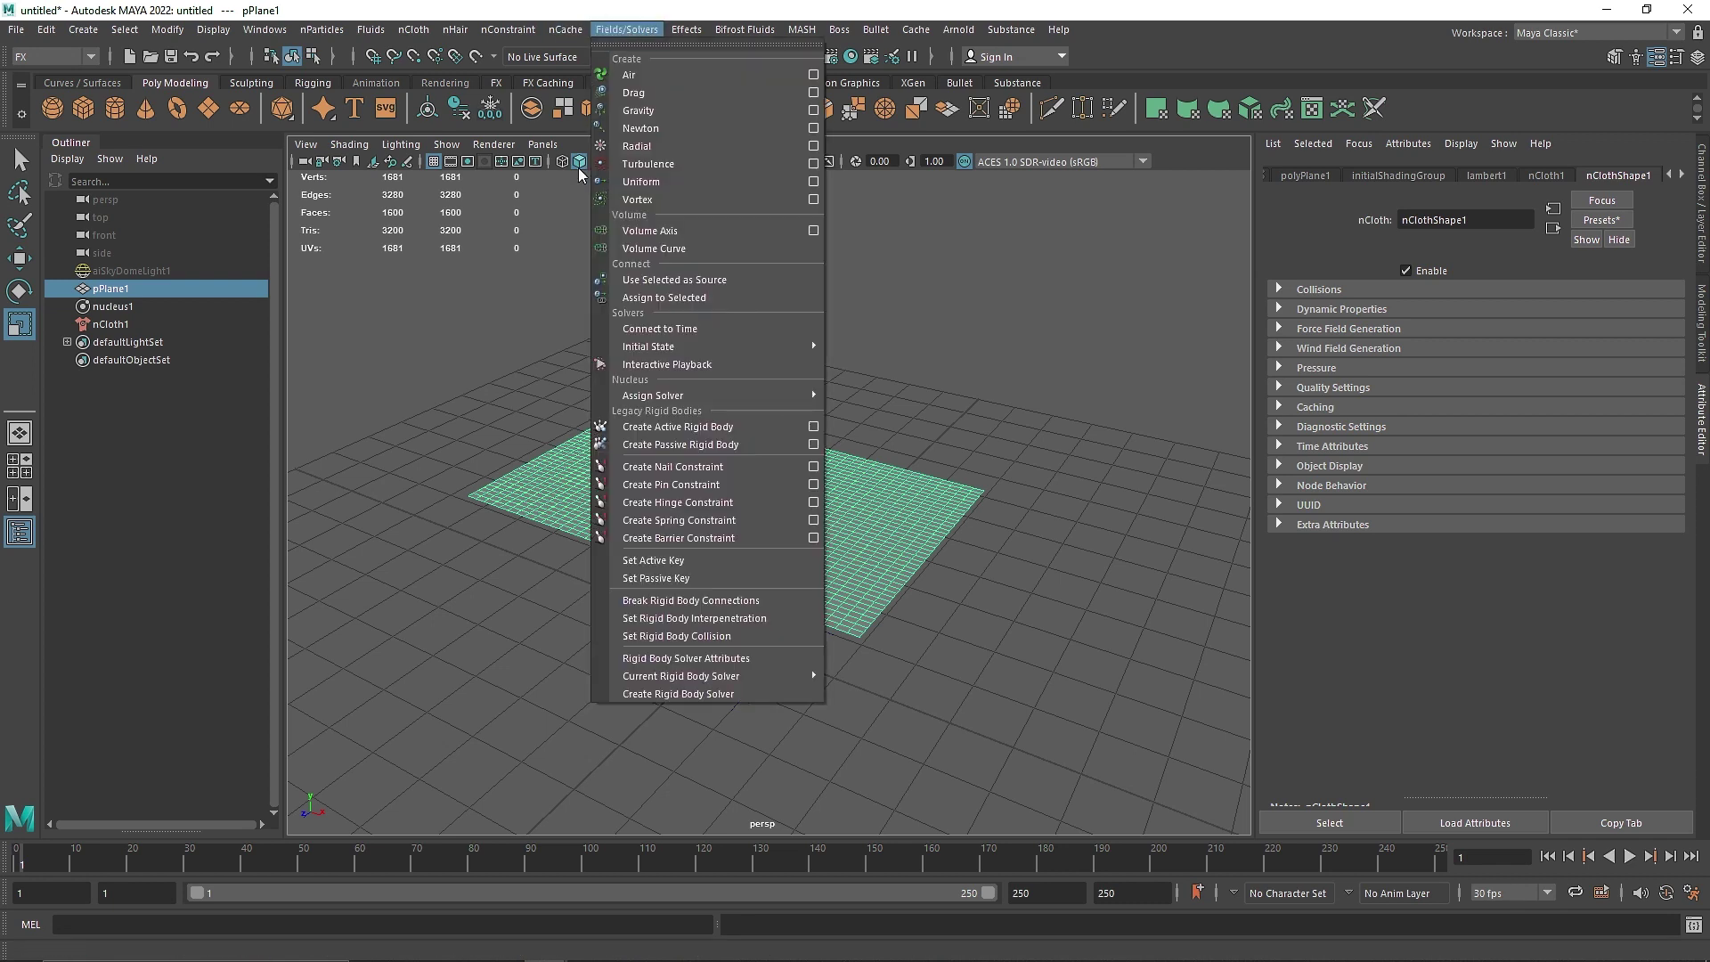
{"action": "left_click", "coordinate": [696, 164]}
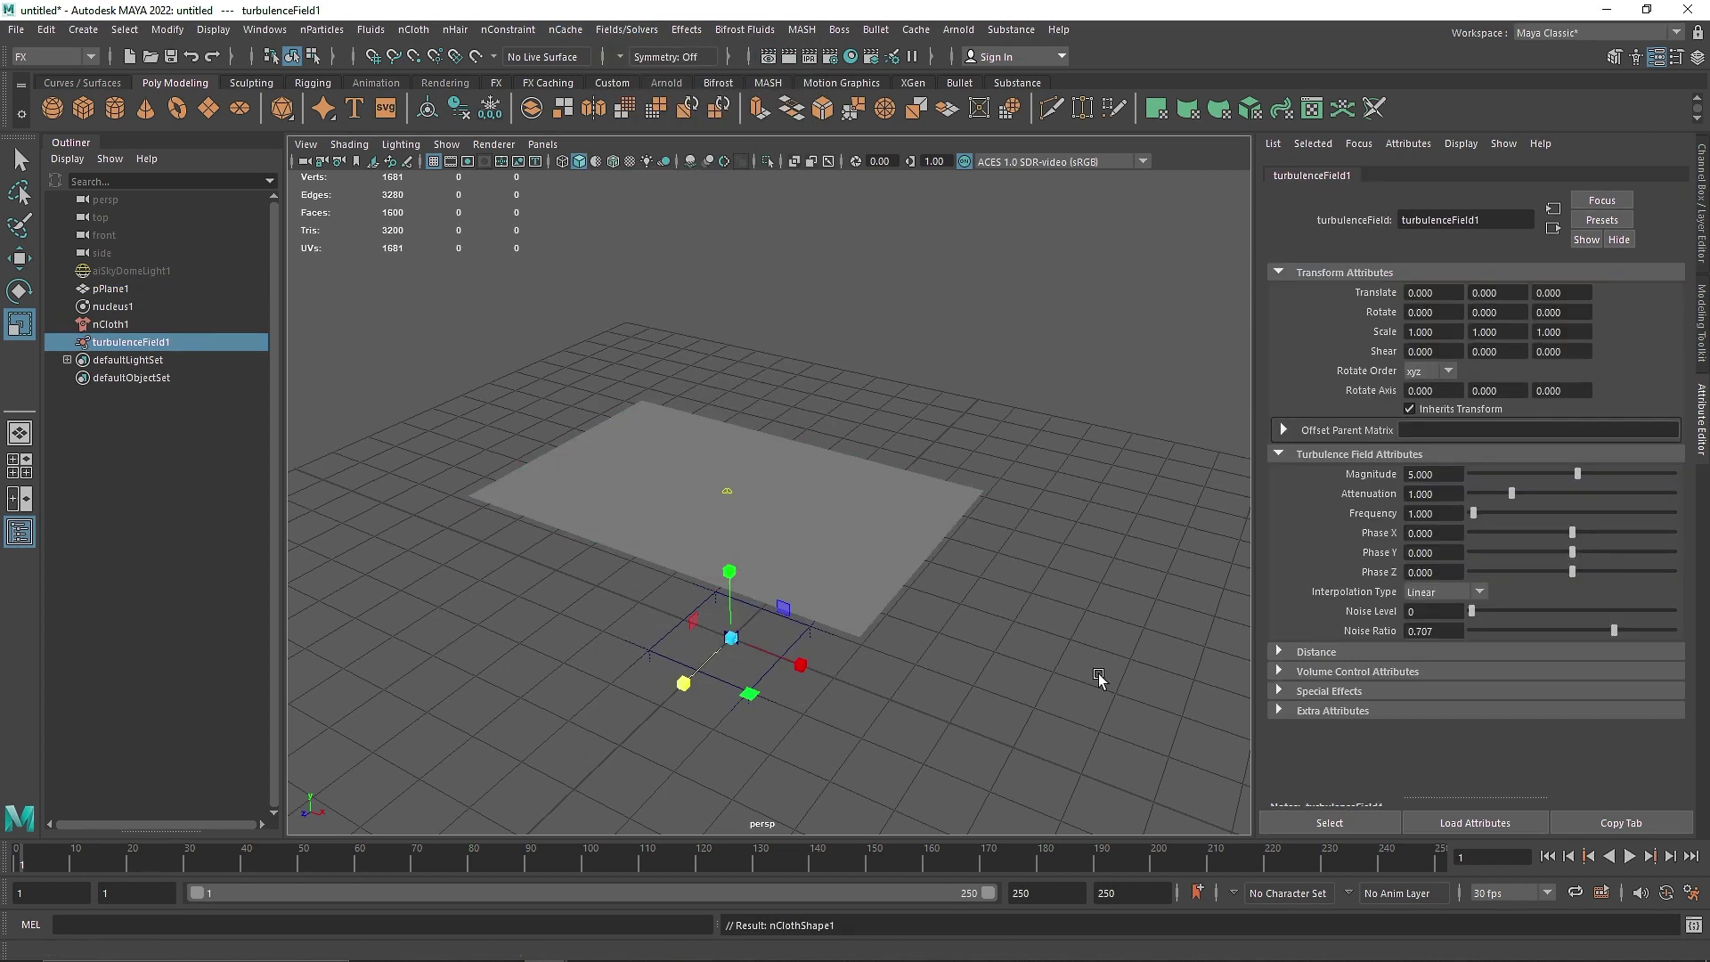
{"action": "left_click", "coordinate": [1630, 856]}
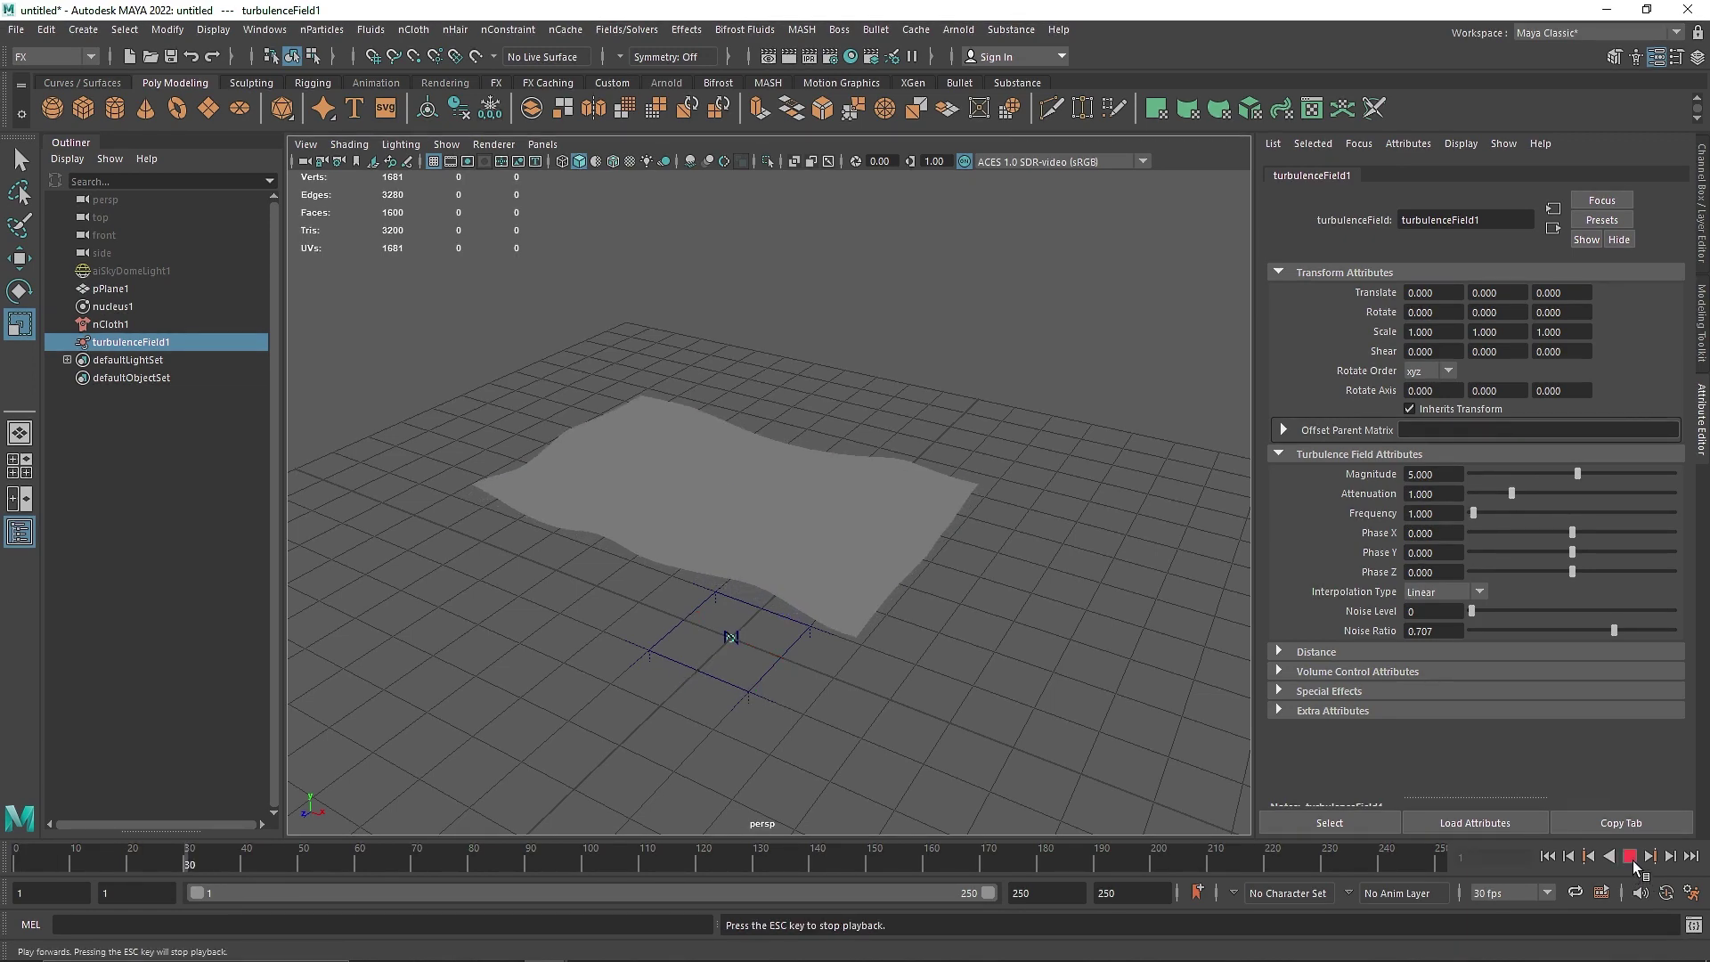
{"action": "key", "text": "Escape"}
- Turn on smooth mesh preview for the cloth plane and continue playing the simulation
{"action": "left_click", "coordinate": [988, 553]}
{"action": "left_click", "coordinate": [920, 540]}
{"action": "key", "text": "3"}
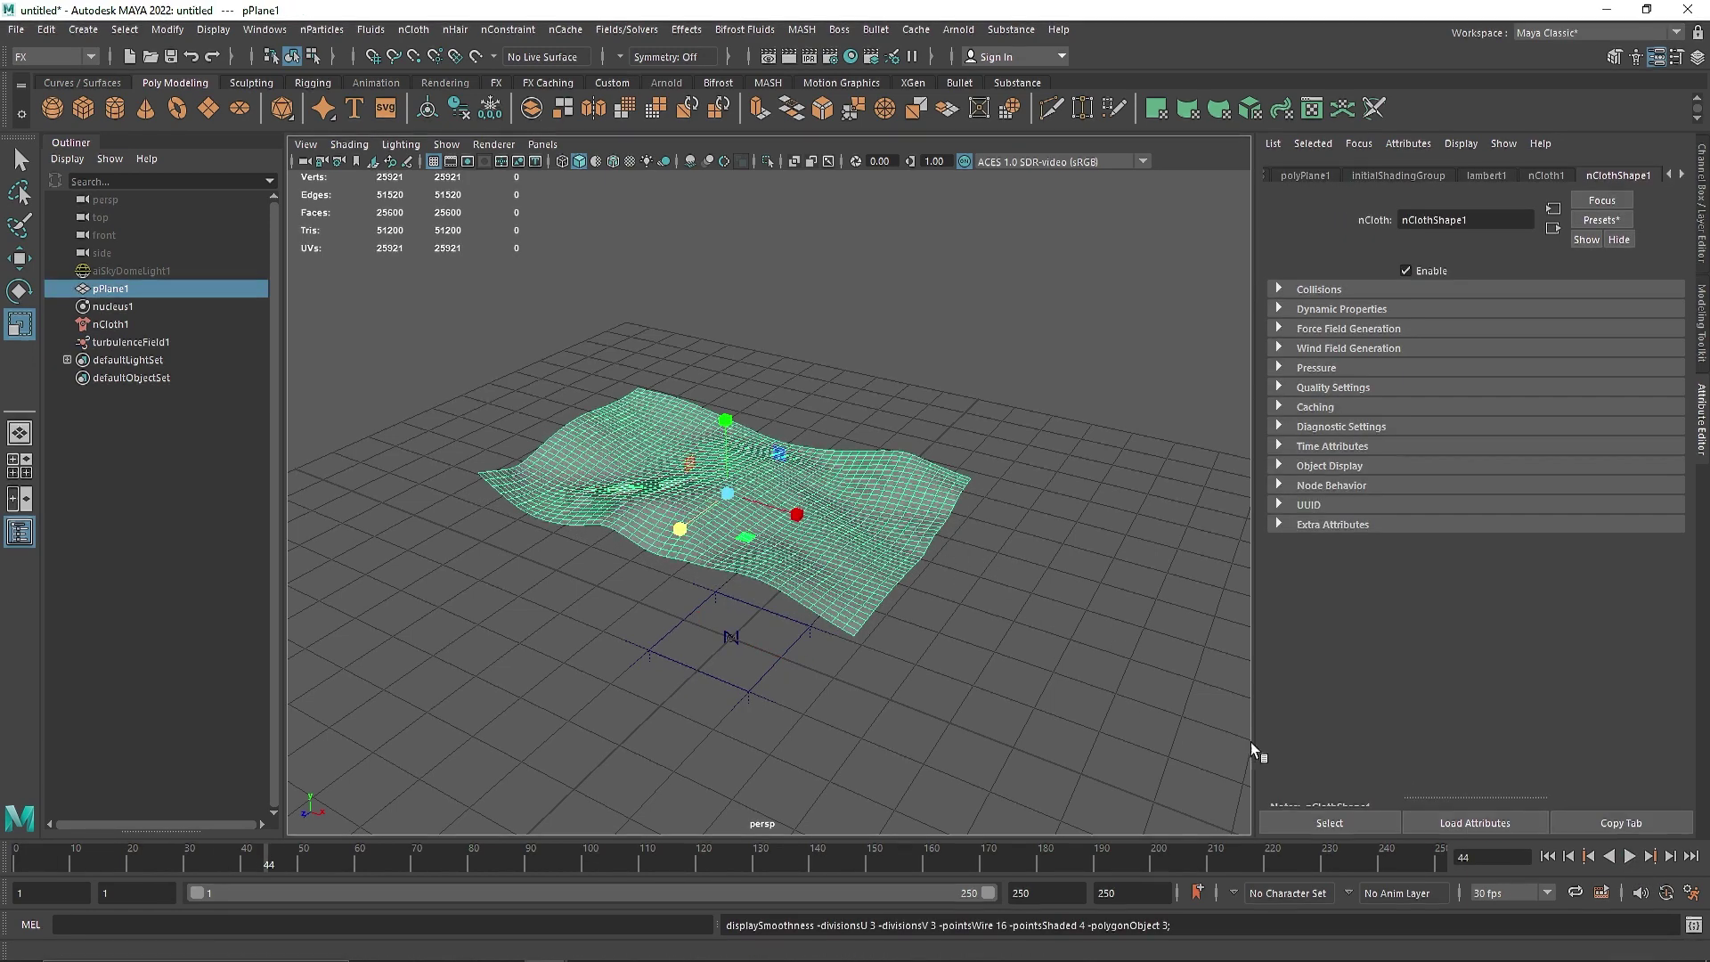
{"action": "left_click", "coordinate": [999, 641]}
{"action": "left_click_drag", "start_coordinate": [939, 644], "coordinate": [725, 622], "text": "alt"}
{"action": "left_click", "coordinate": [1630, 856]}
{"action": "left_click", "coordinate": [1630, 857]}
{"action": "left_click", "coordinate": [904, 508]}
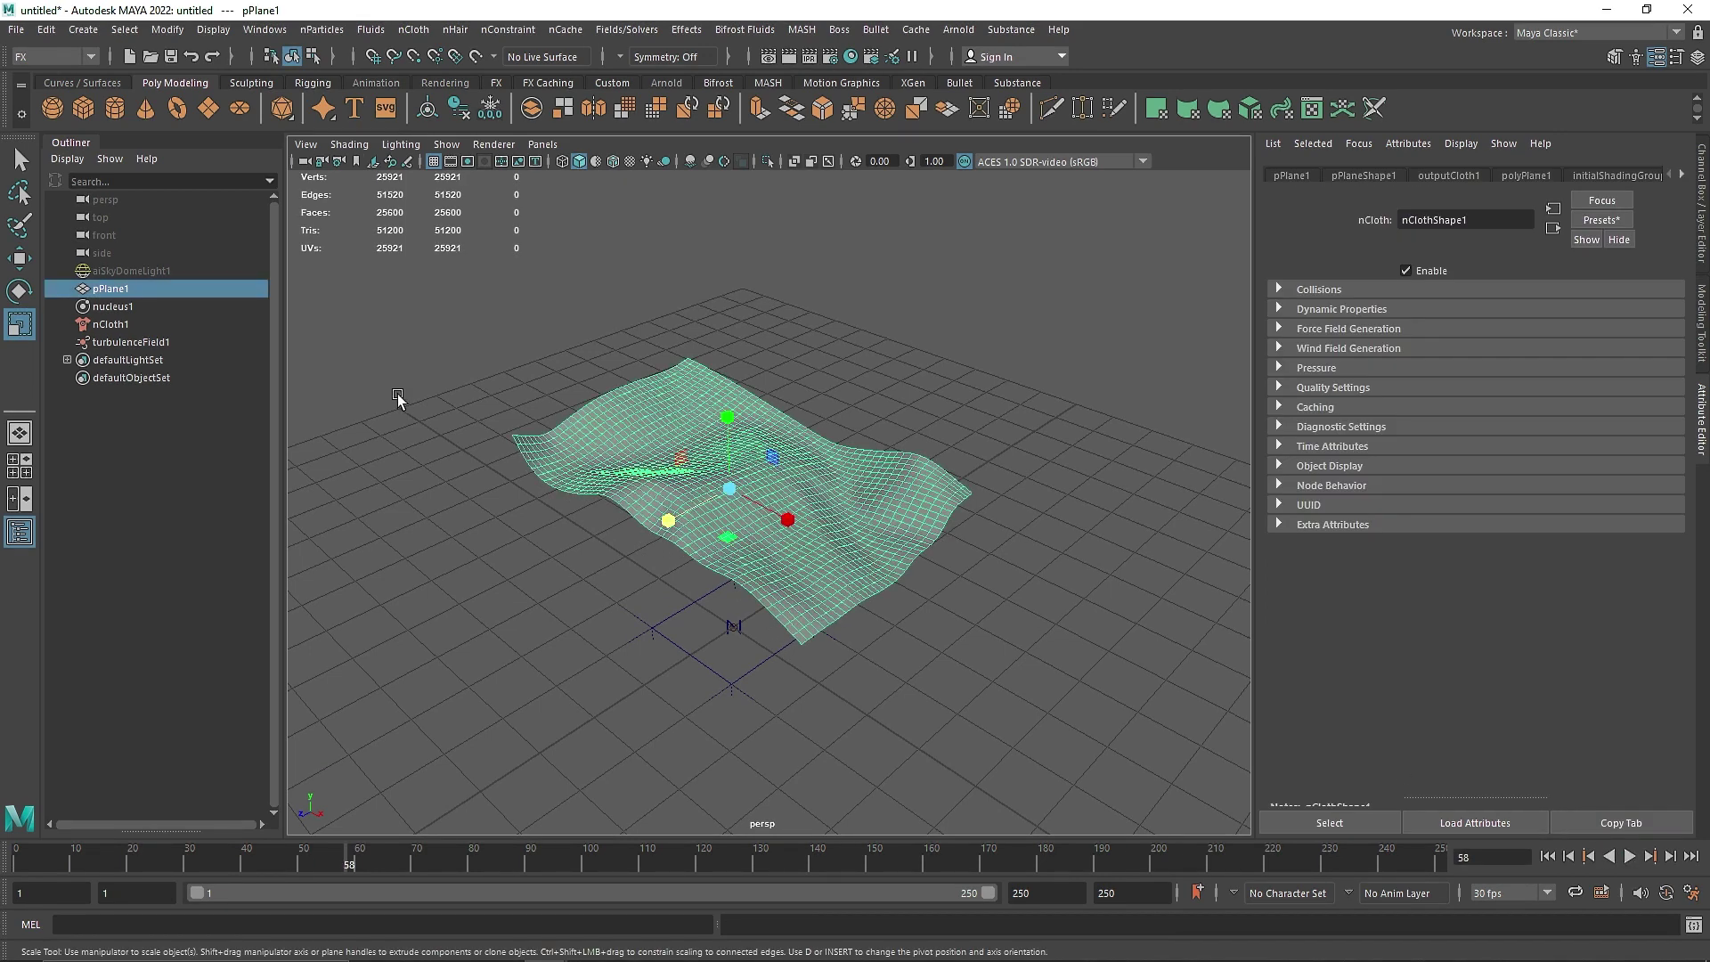
- Set the turbulence field's magnitude to 100, test the simulation and return to the first frame
{"action": "left_click", "coordinate": [173, 342]}
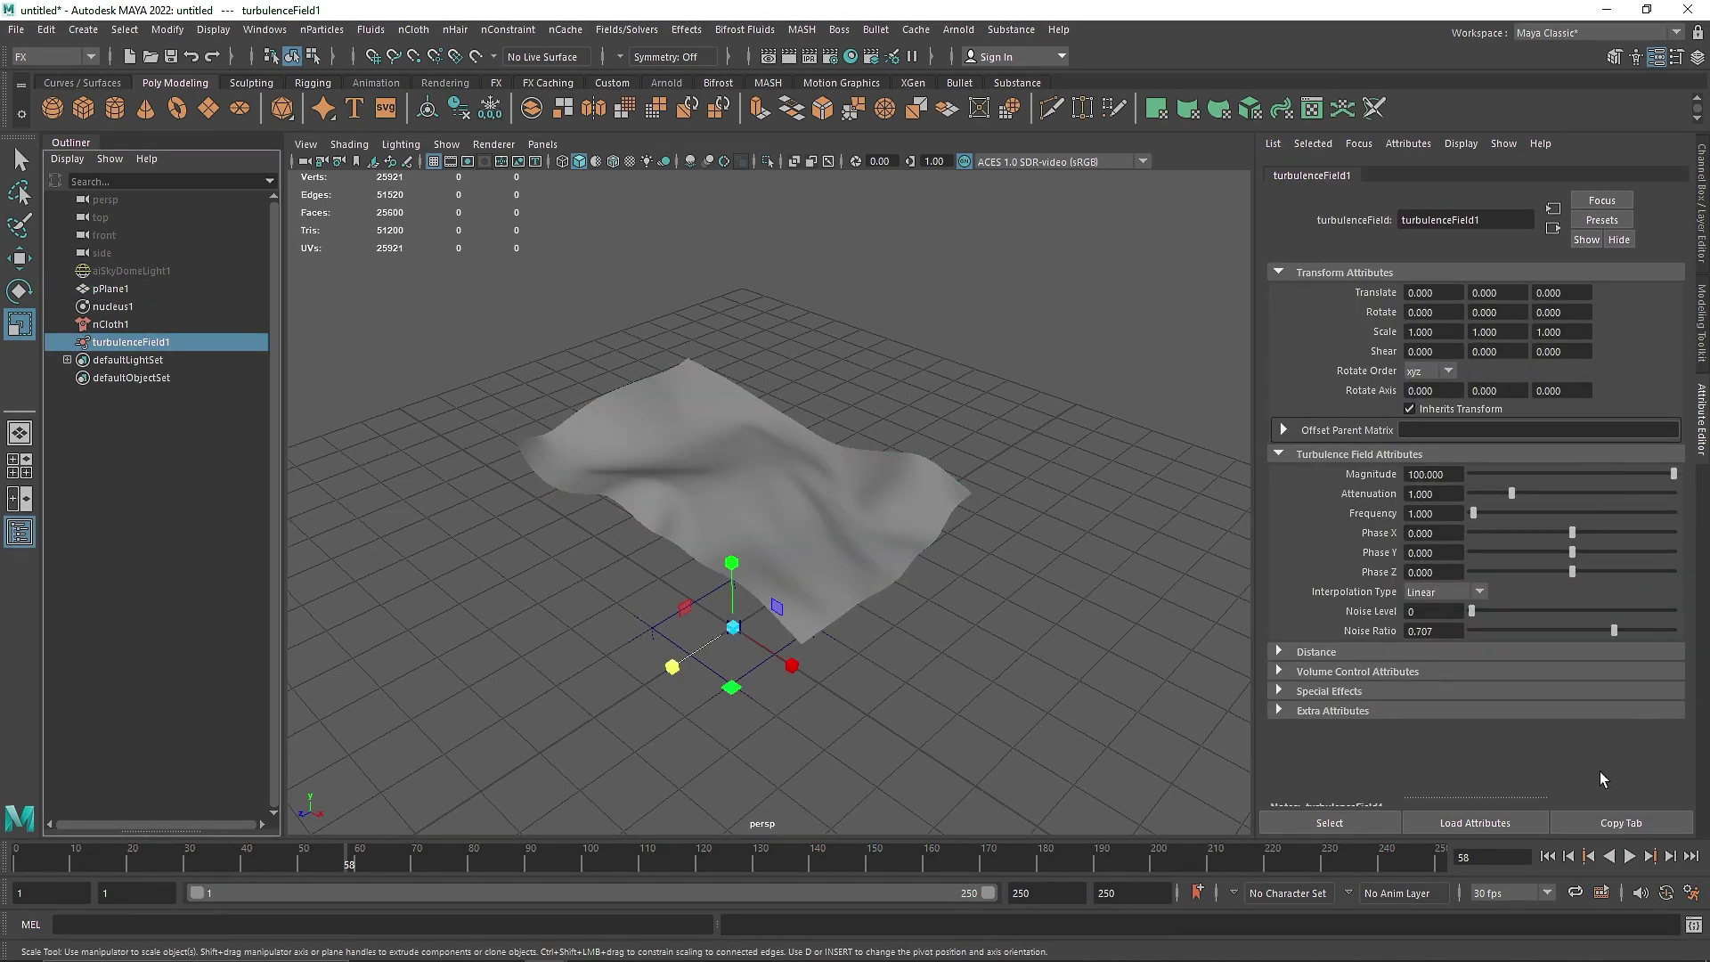
{"action": "left_click", "coordinate": [1548, 855]}
{"action": "left_click", "coordinate": [1630, 856]}
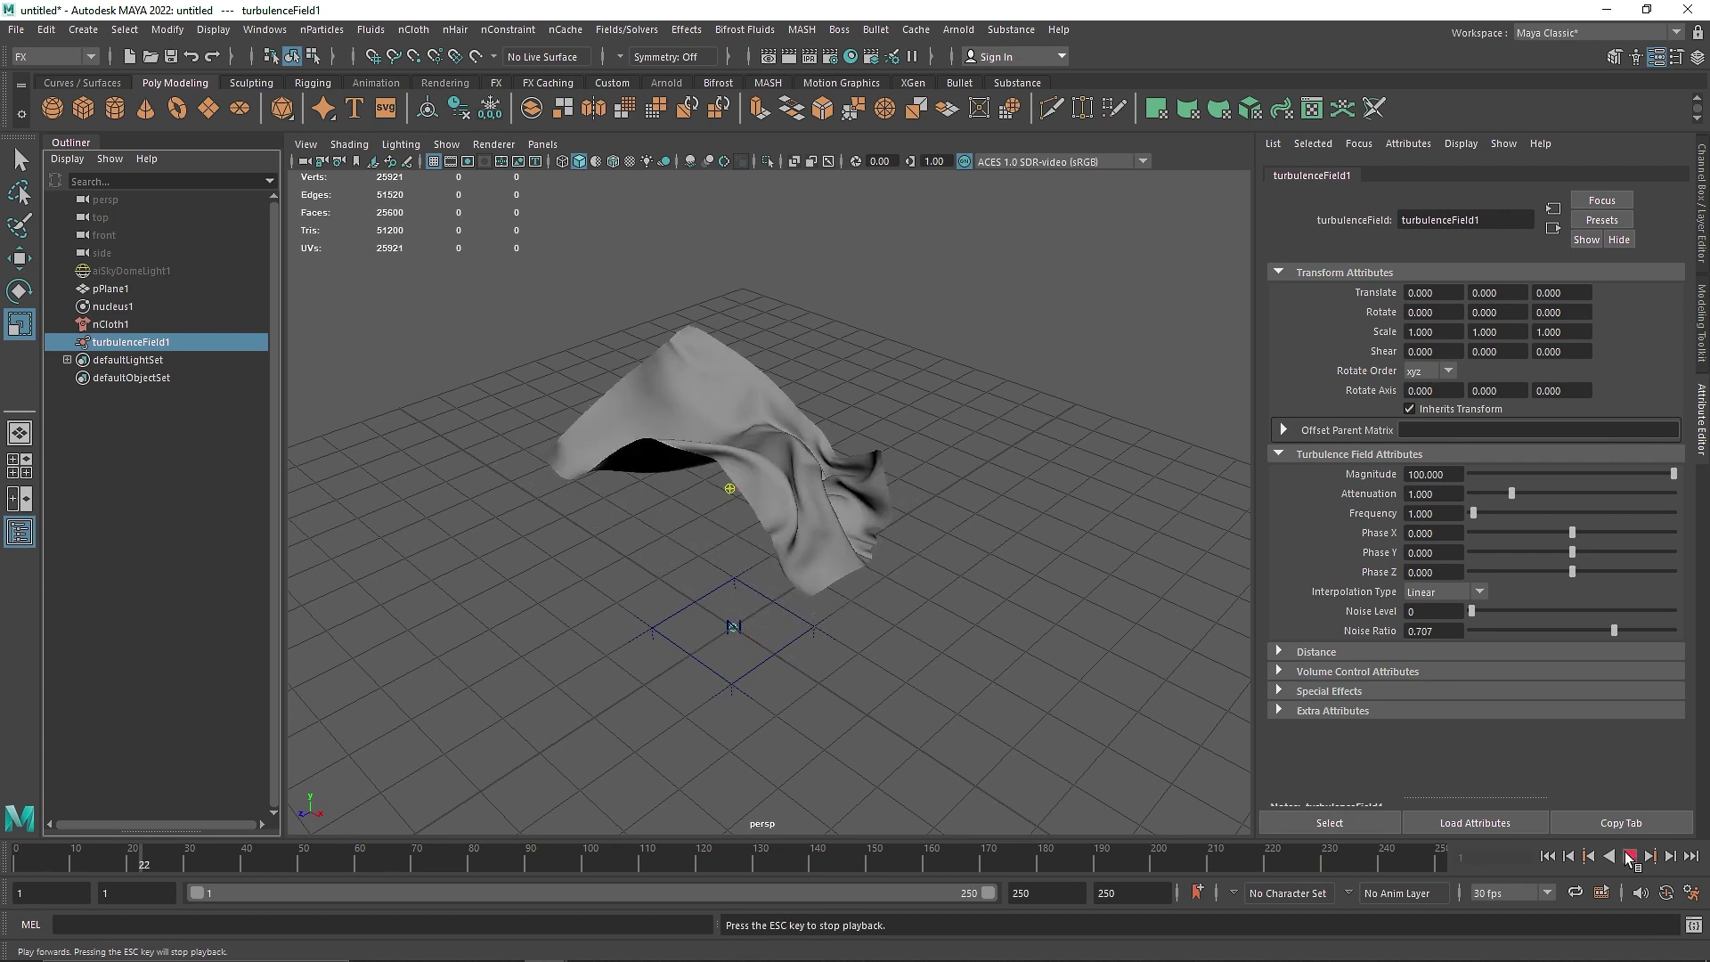
{"action": "left_click", "coordinate": [1628, 856]}
{"action": "left_click", "coordinate": [1548, 856]}
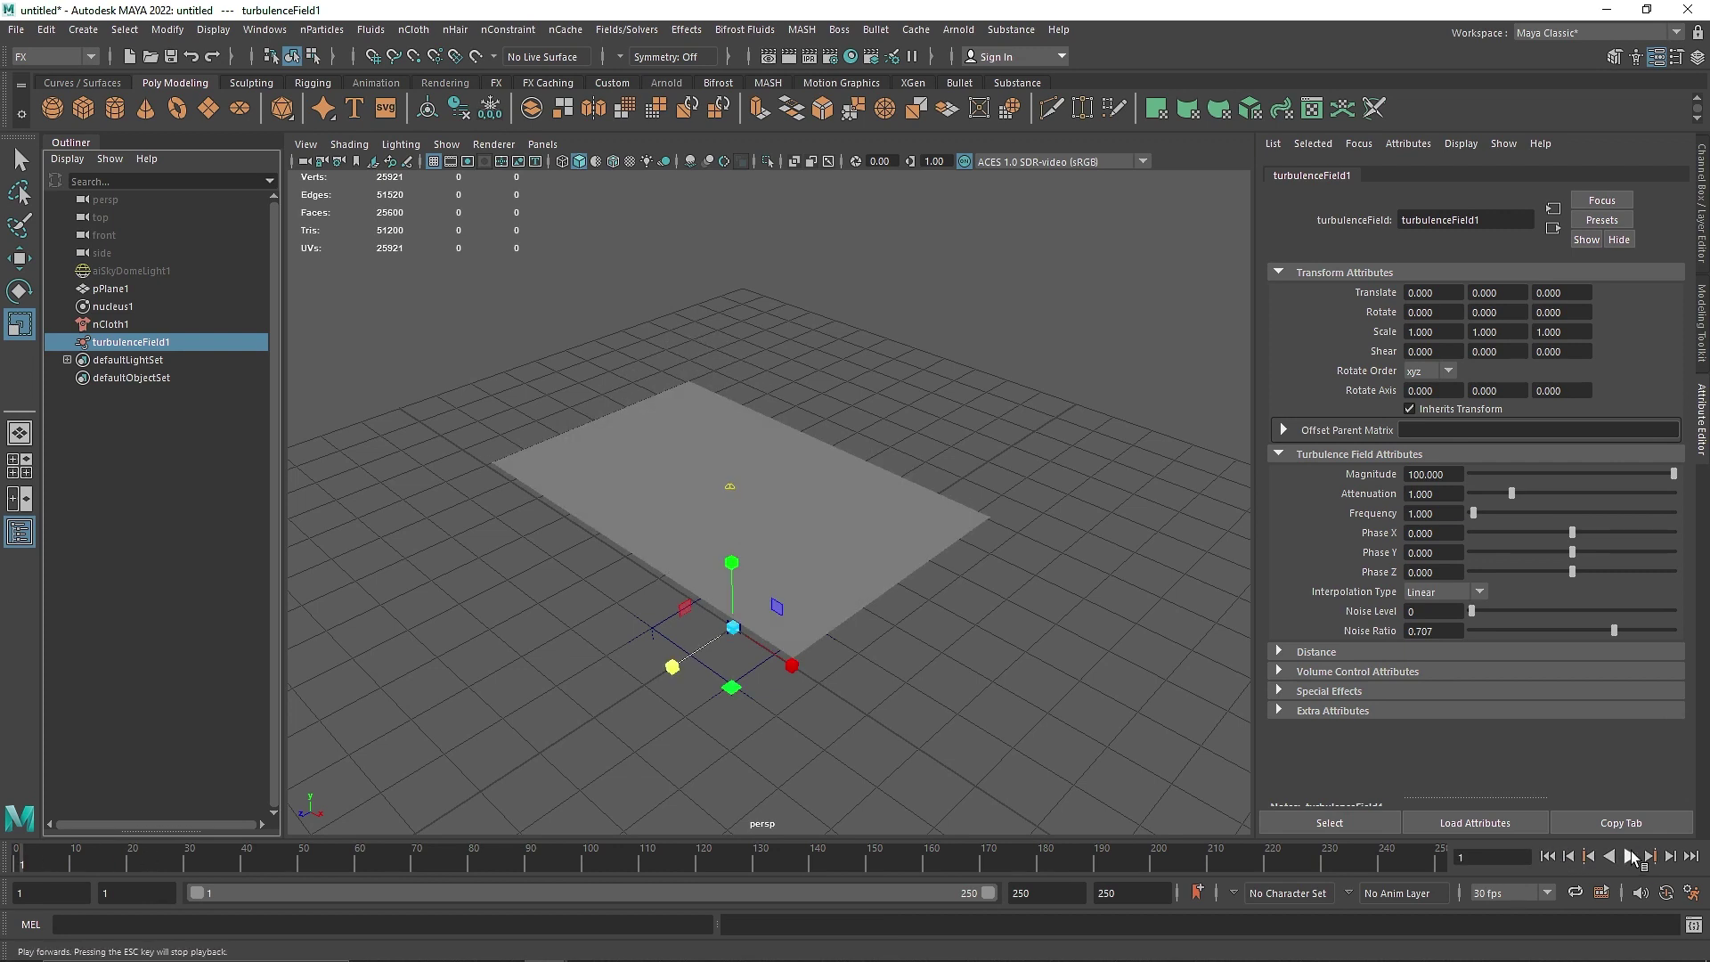
- Replay the turbulence simulation from the first frame and inspect the cloth's folds from another angle
{"action": "left_click", "coordinate": [1630, 855]}
{"action": "left_click", "coordinate": [1629, 856]}
{"action": "key", "text": "alt+shift+v"}
{"action": "left_click", "coordinate": [1628, 857]}
{"action": "left_click", "coordinate": [1628, 858]}
{"action": "left_click_drag", "start_coordinate": [824, 608], "coordinate": [960, 613], "text": "alt"}
- Set the turbulence field's noise level to 1 and replay the simulation from the start
{"action": "double_click", "coordinate": [1428, 610]}
{"action": "type", "text": "1"}
{"action": "key", "text": "Tab"}
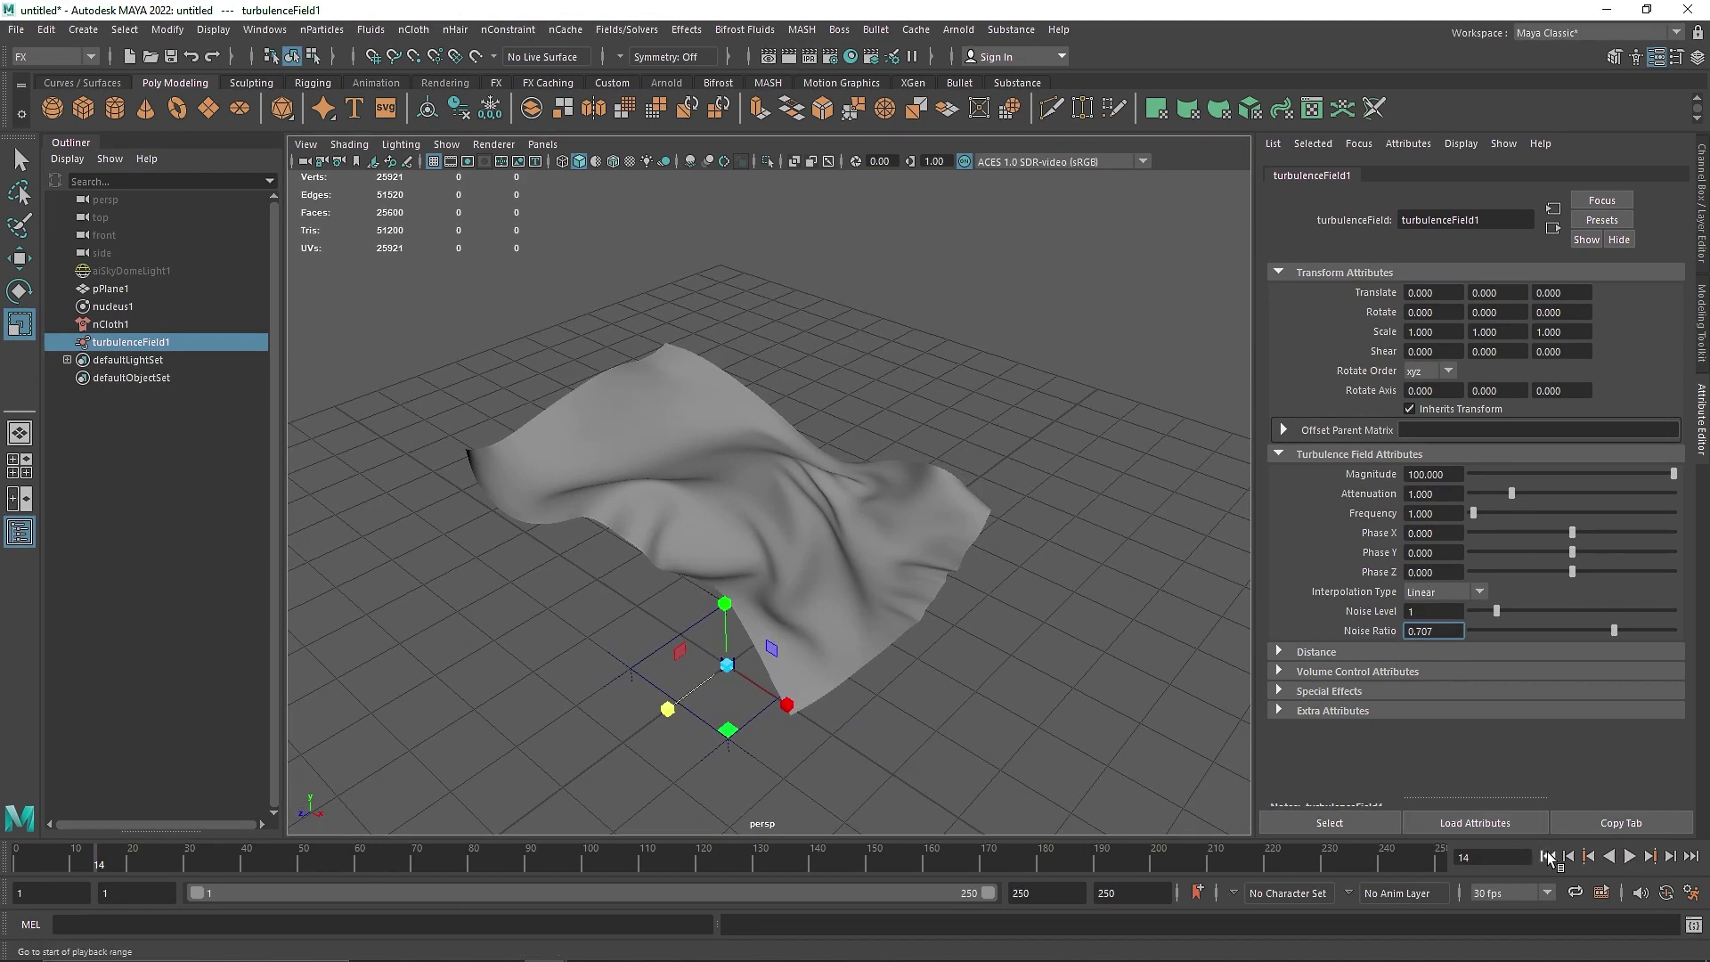
{"action": "left_click", "coordinate": [1548, 856]}
{"action": "left_click", "coordinate": [1629, 856]}
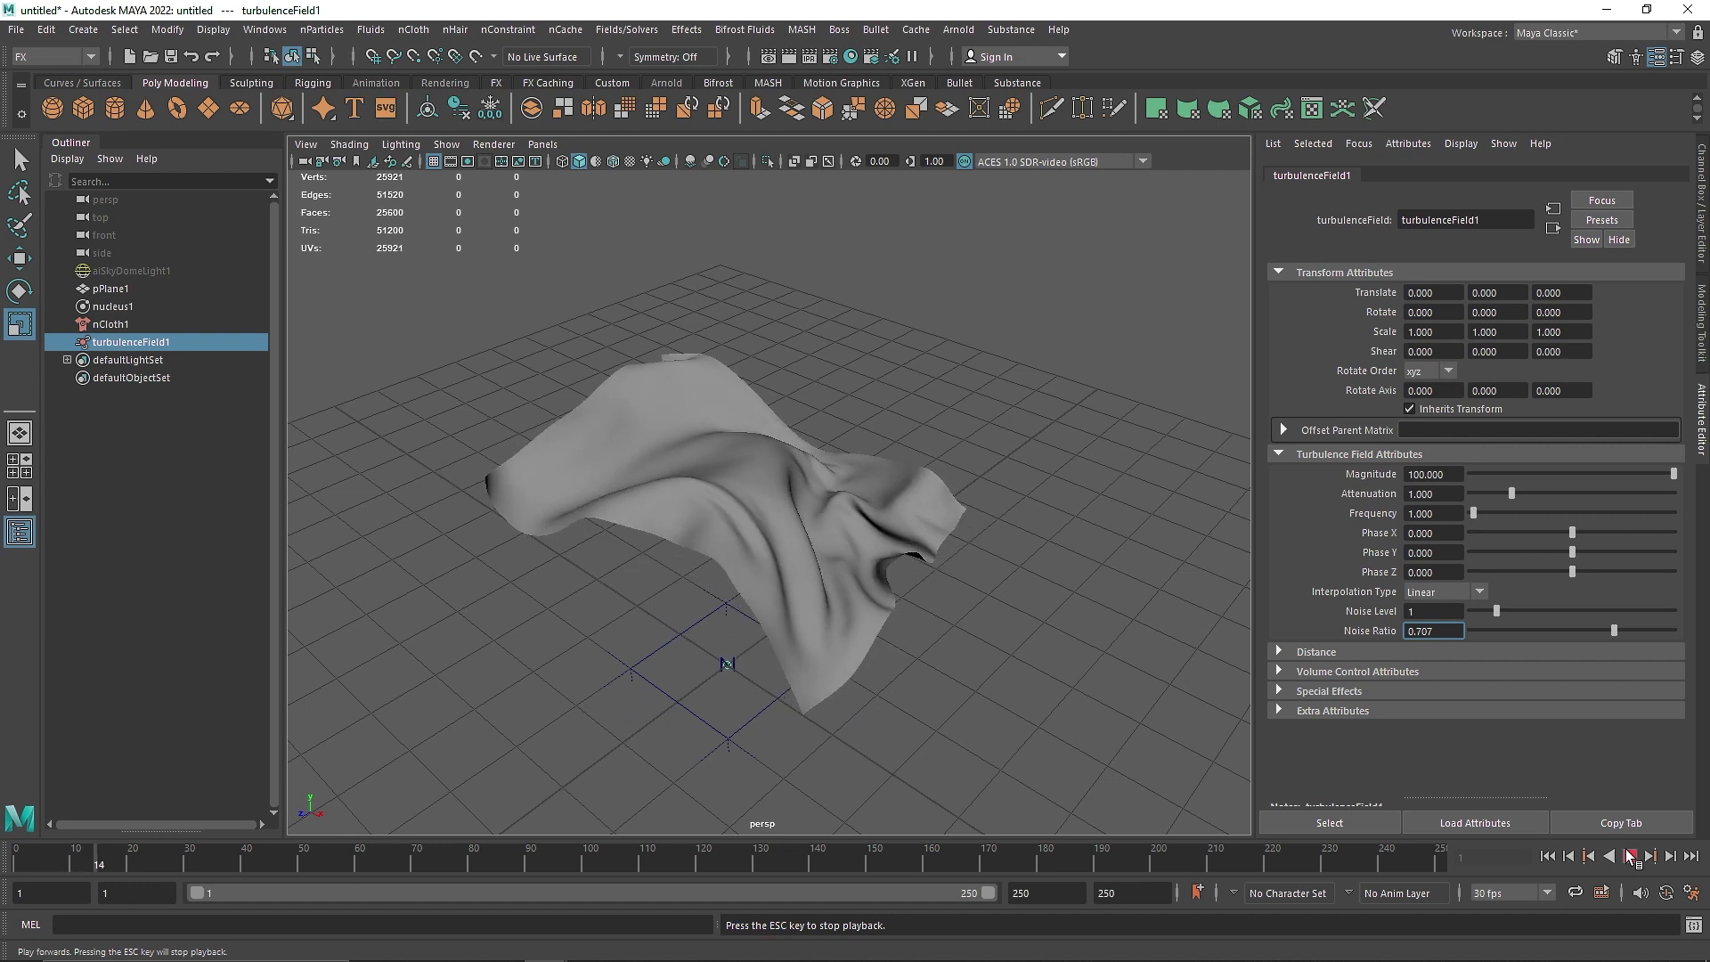
- Set the turbulence field's noise level to 2 and magnitude to 75, then replay the simulation
{"action": "left_click", "coordinate": [1548, 856]}
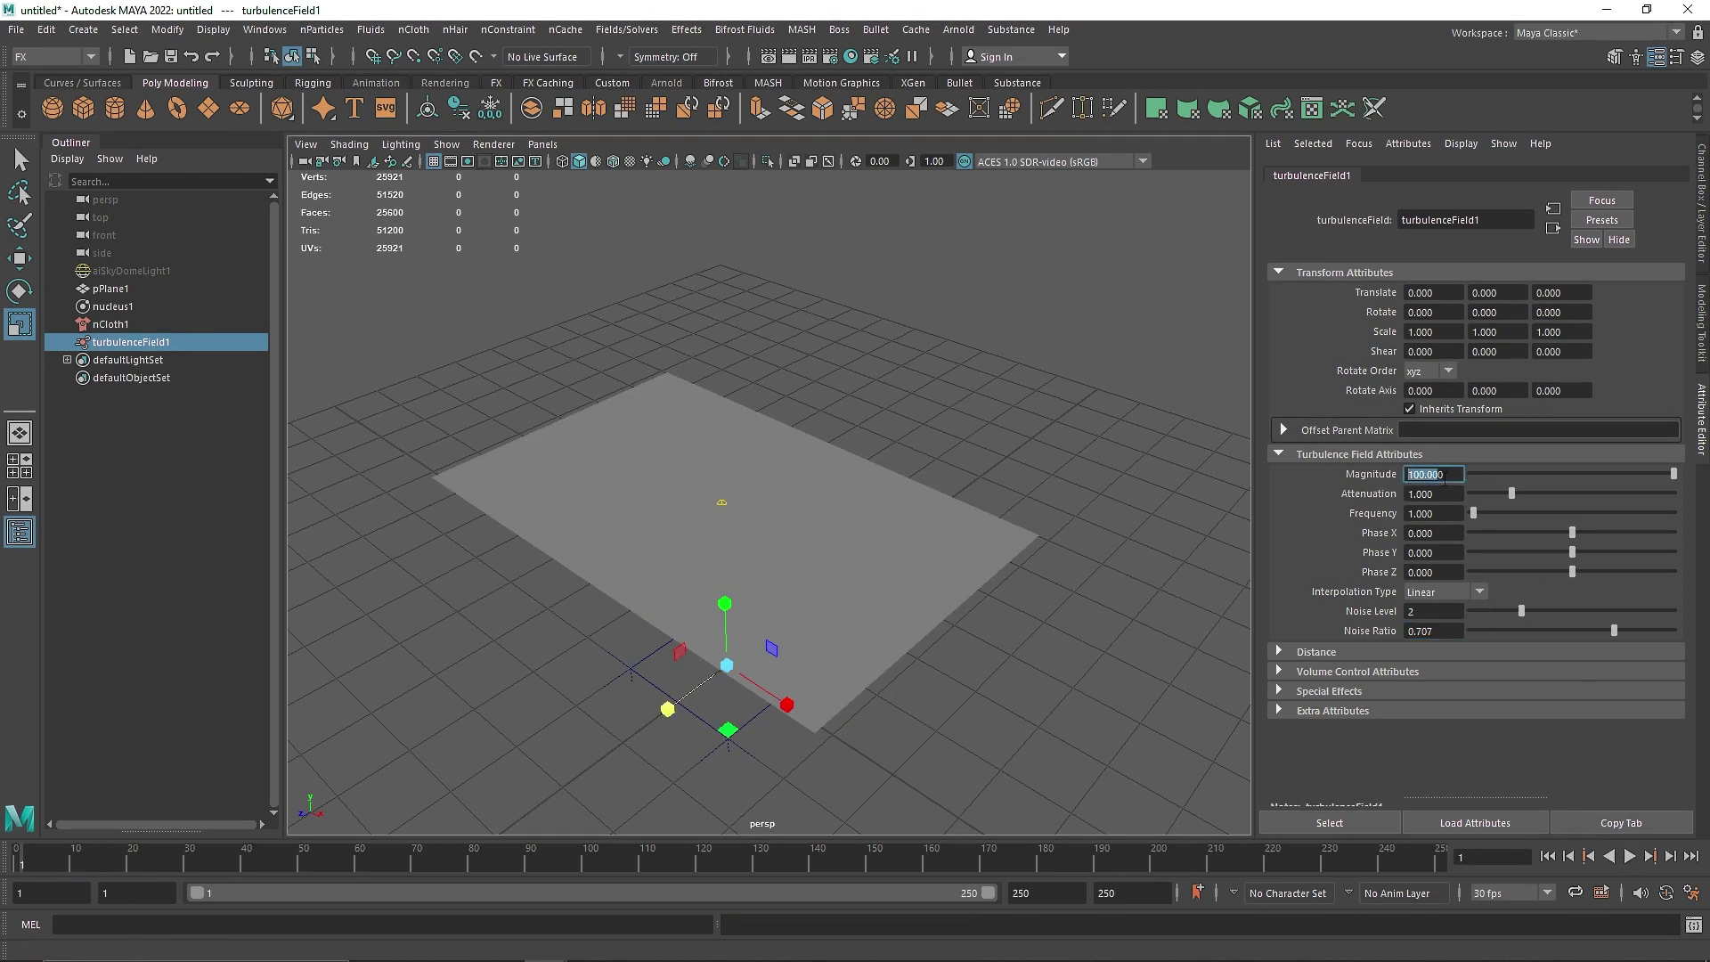
{"action": "type", "text": "75"}
{"action": "key", "text": "Return"}
{"action": "left_click", "coordinate": [1630, 856]}
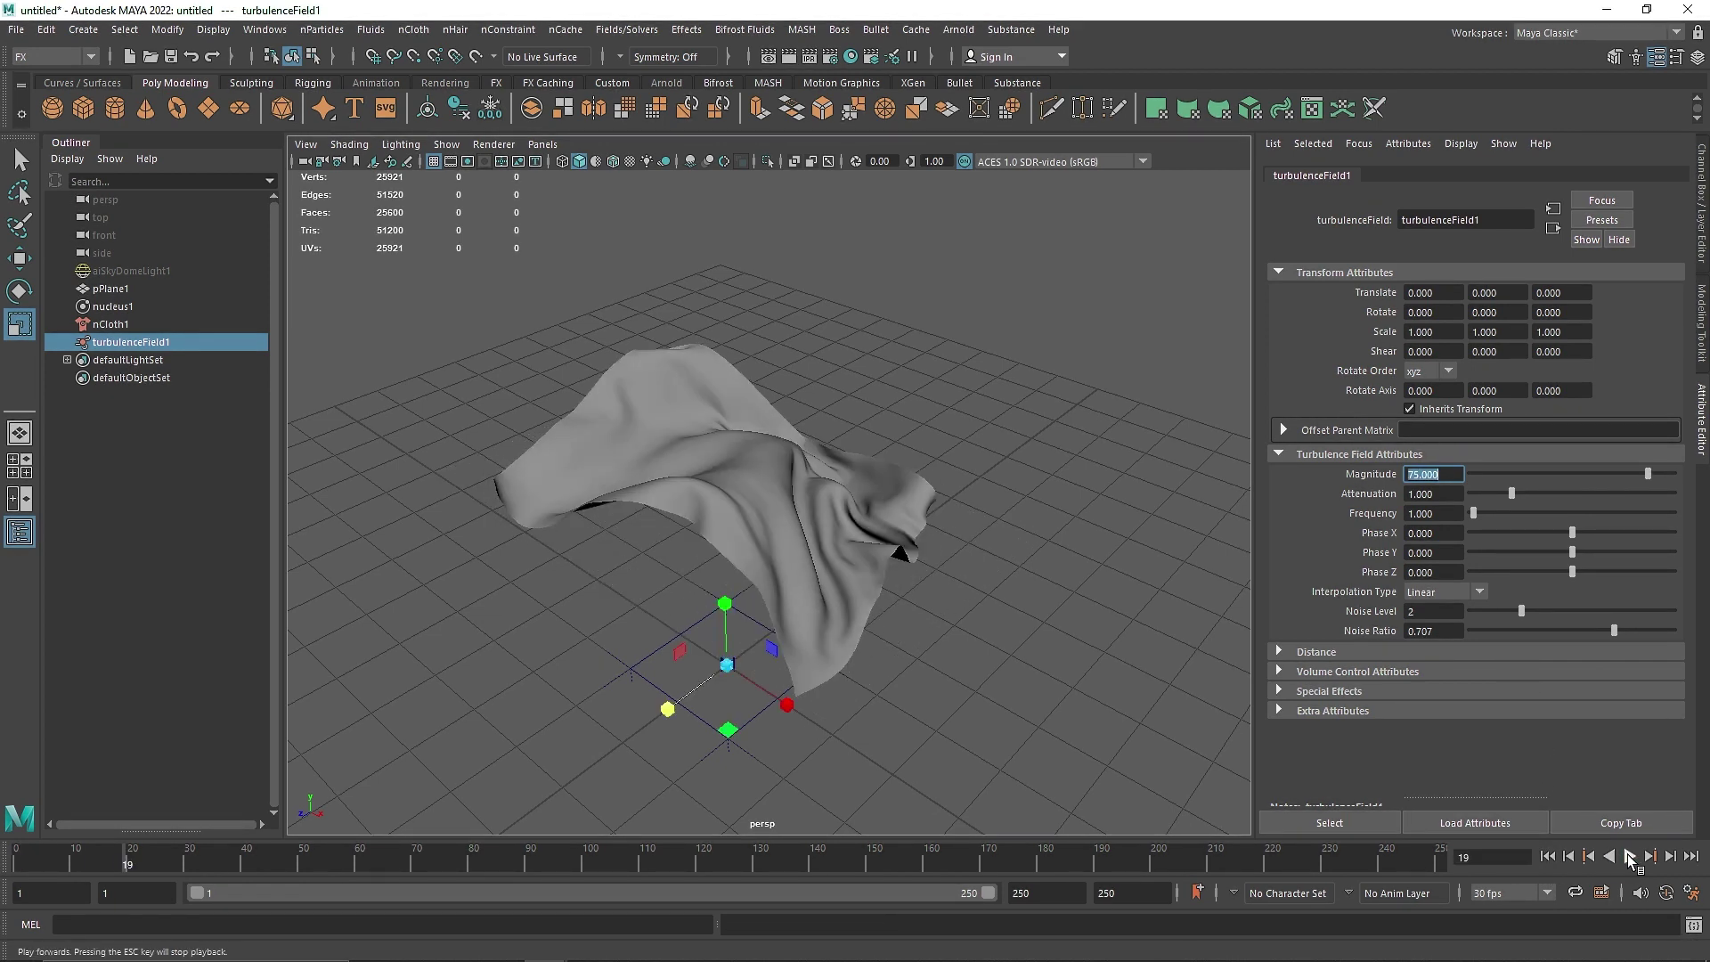
- Set the turbulence magnitude to 100, replay the simulation and return to the first frame
{"action": "left_click", "coordinate": [1547, 855]}
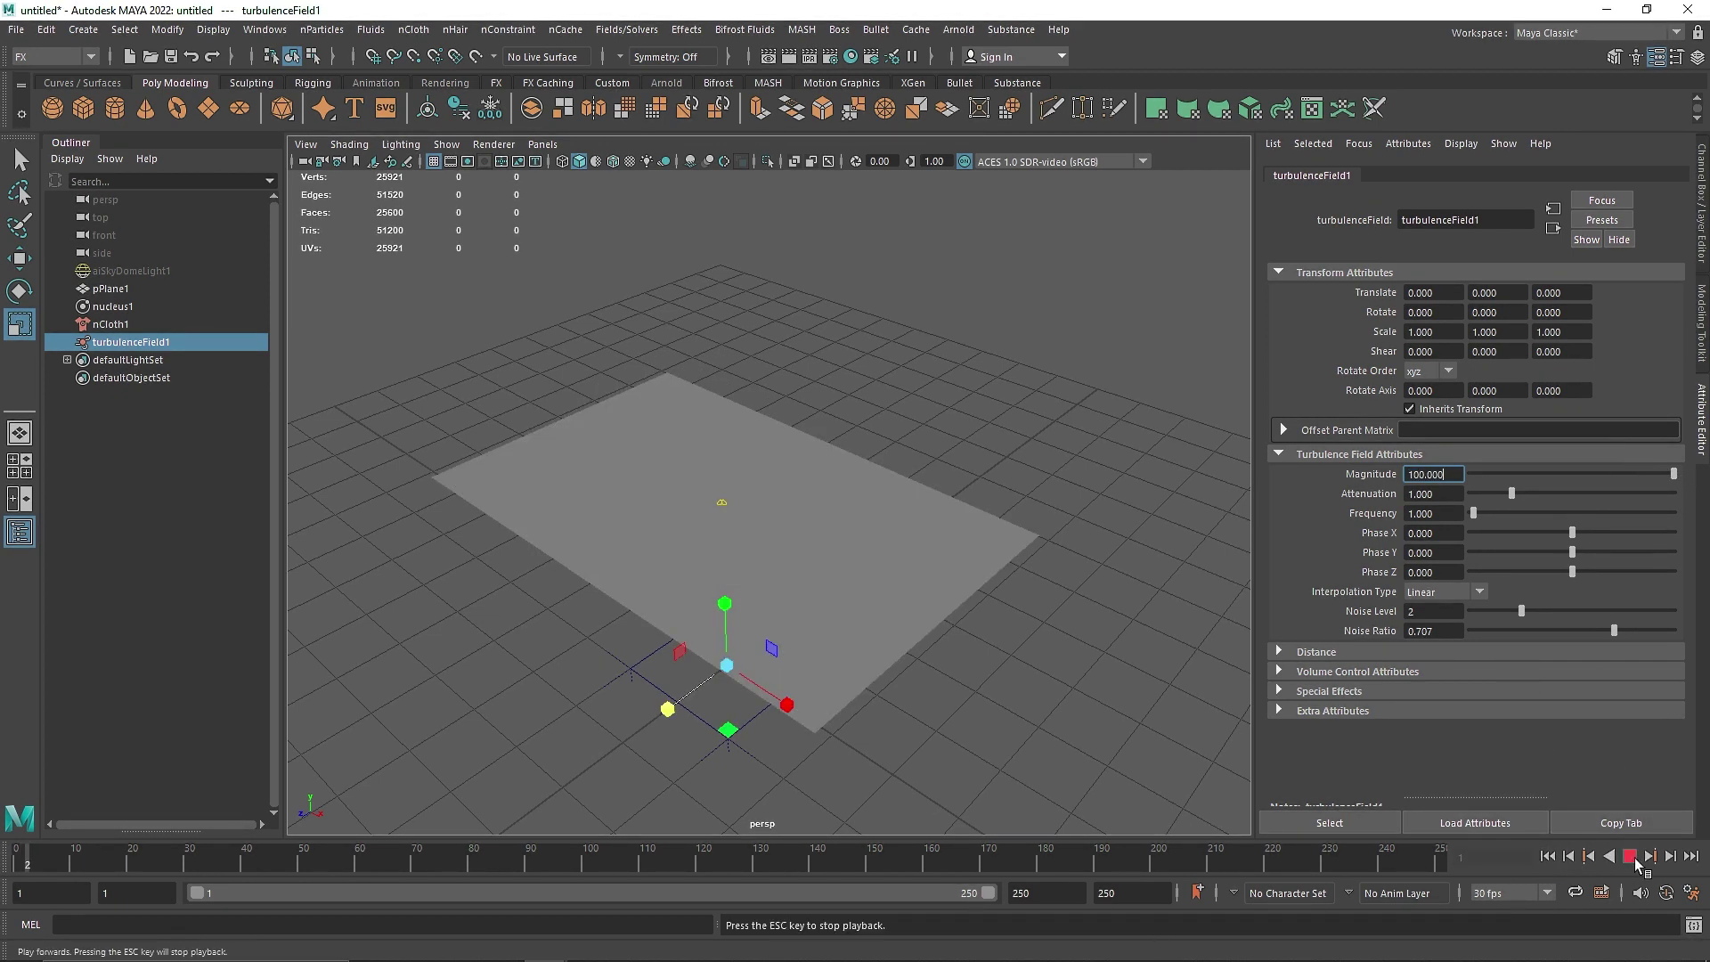
{"action": "left_click", "coordinate": [1630, 856]}
{"action": "left_click", "coordinate": [1548, 856]}
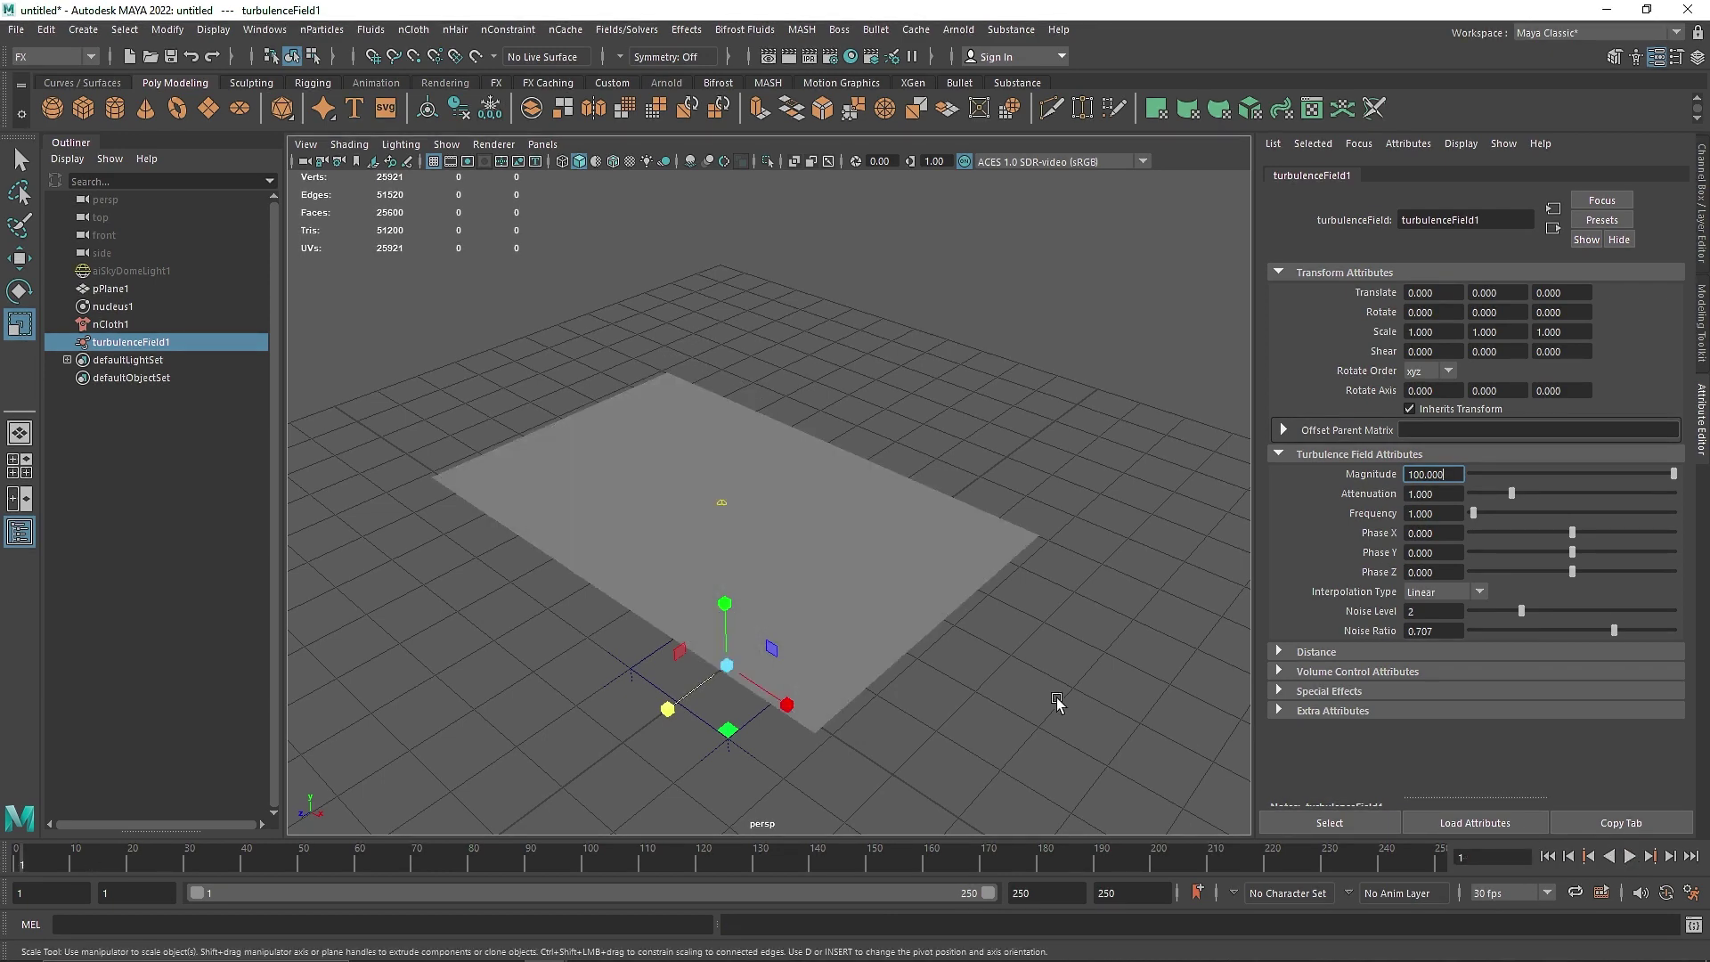
- Create a new nObject cache for the cloth plane and check a frame of the cached motion
{"action": "left_click", "coordinate": [895, 579]}
{"action": "mouse_move", "coordinate": [895, 578]}
{"action": "left_mouse_down", "text": "alt"}
{"action": "mouse_move", "coordinate": [828, 561]}
{"action": "mouse_move", "coordinate": [868, 574]}
{"action": "left_mouse_up", "text": "alt"}
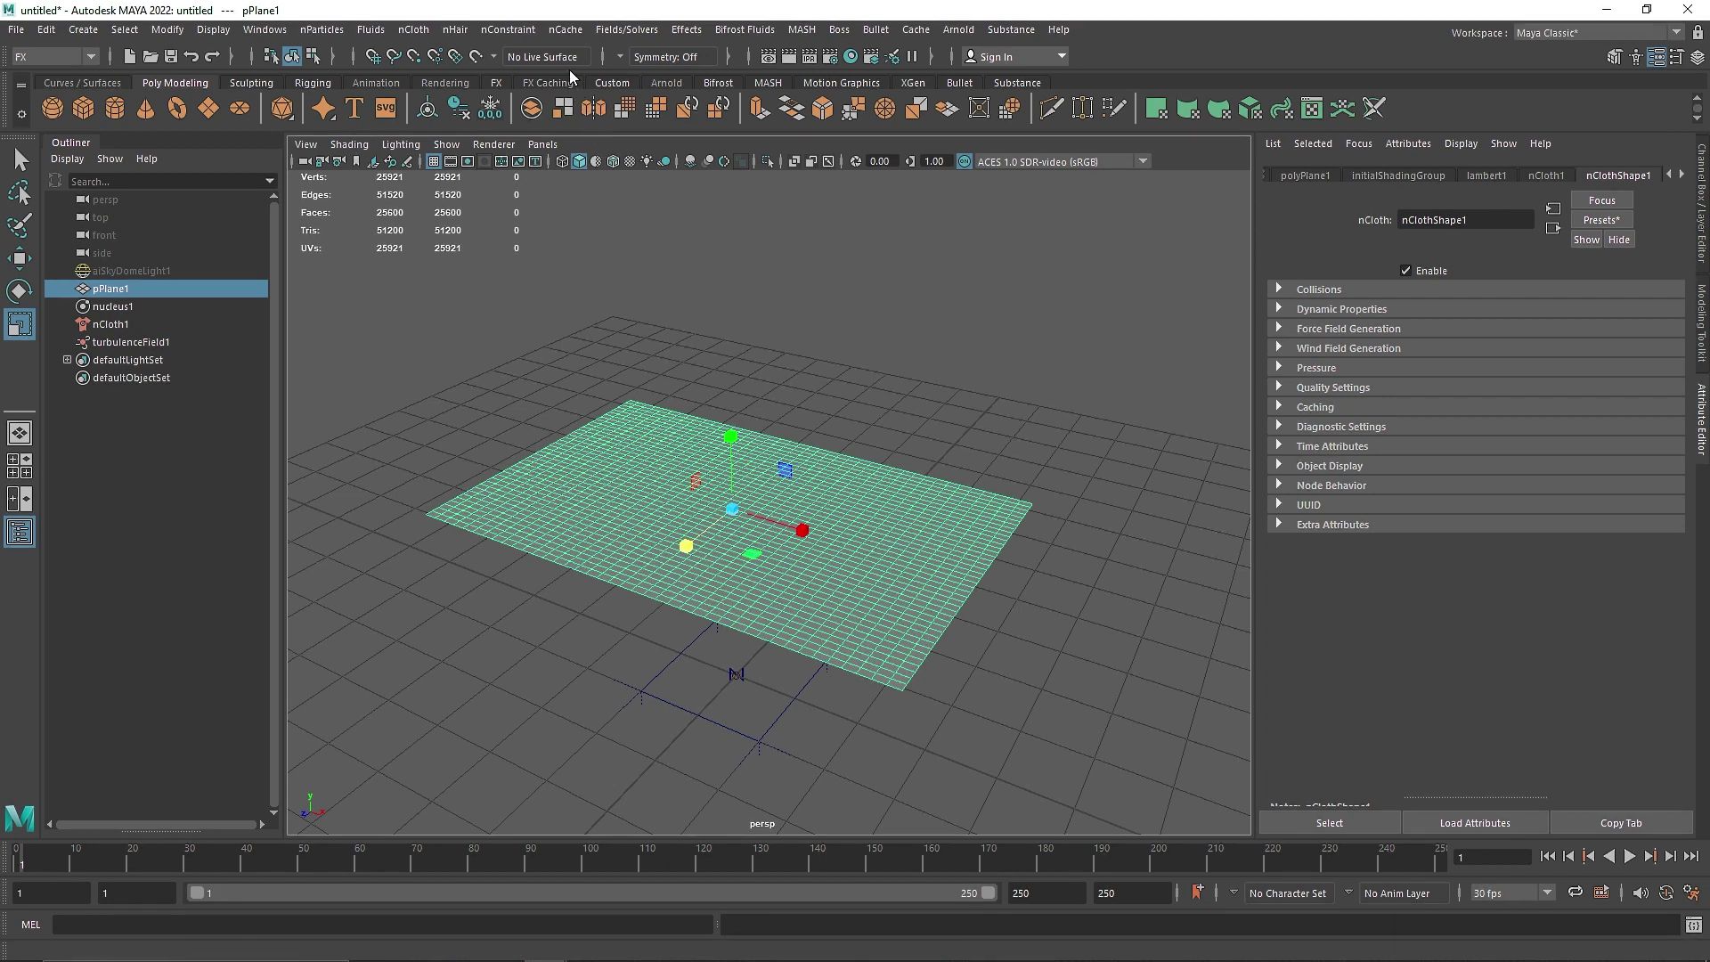
{"action": "left_click", "coordinate": [565, 30]}
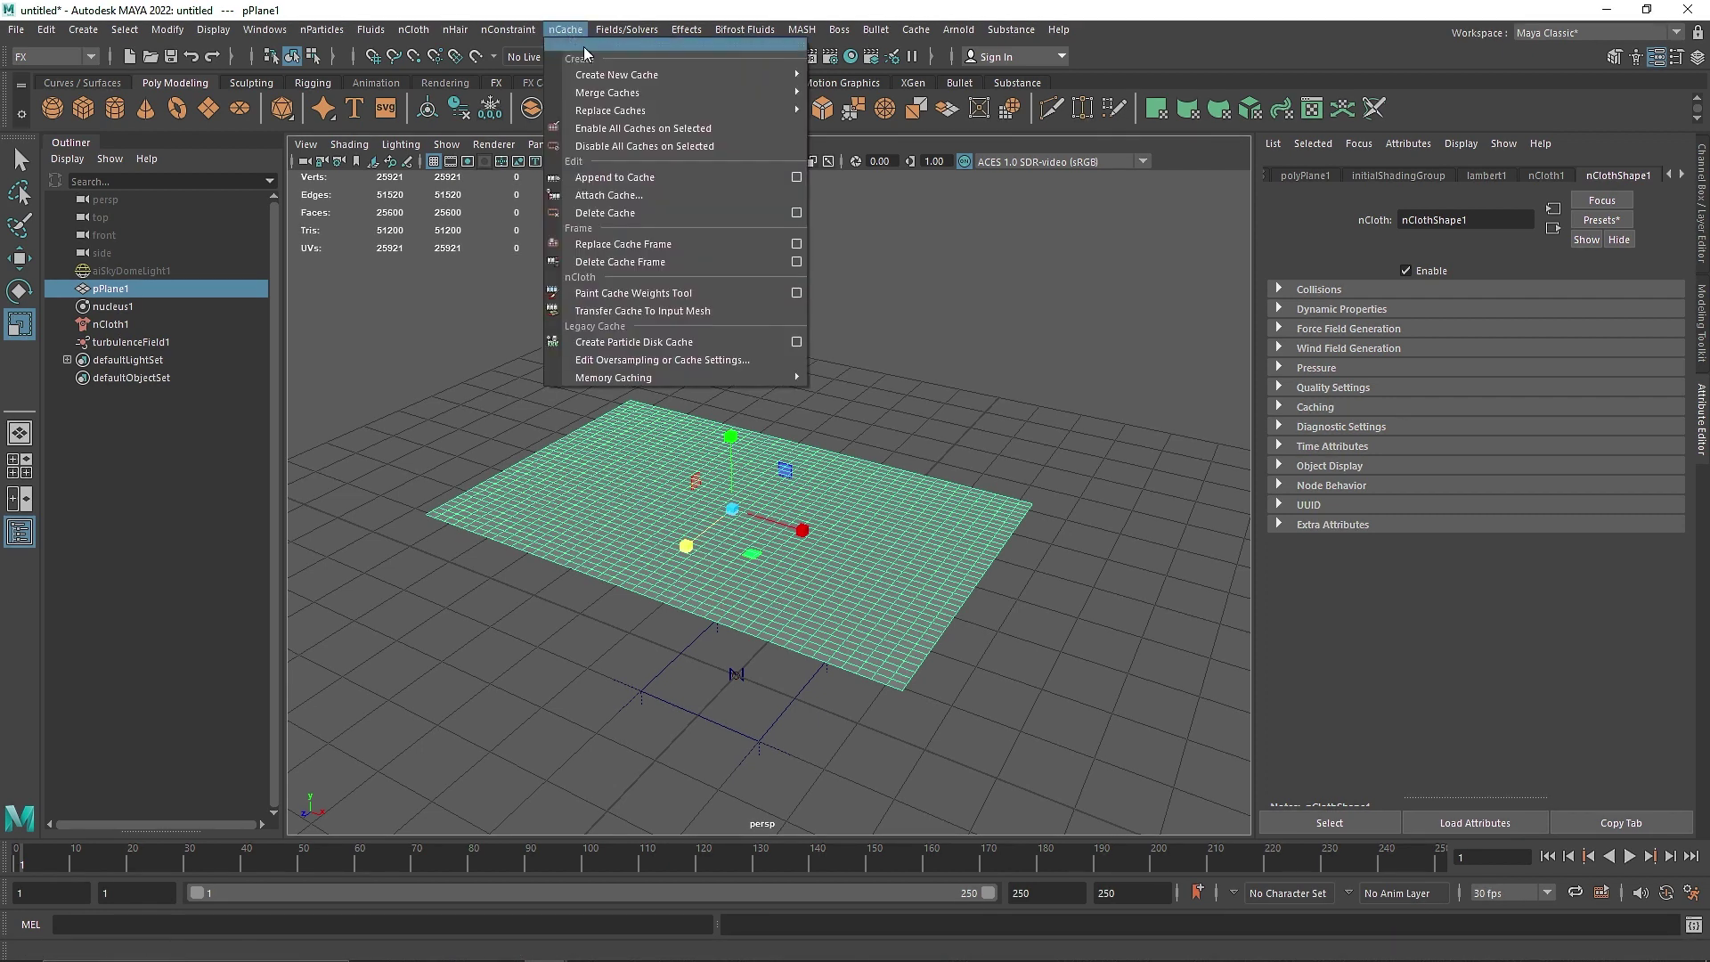
{"action": "mouse_move", "coordinate": [629, 73]}
{"action": "left_click", "coordinate": [828, 77]}
{"action": "left_click", "coordinate": [968, 499]}
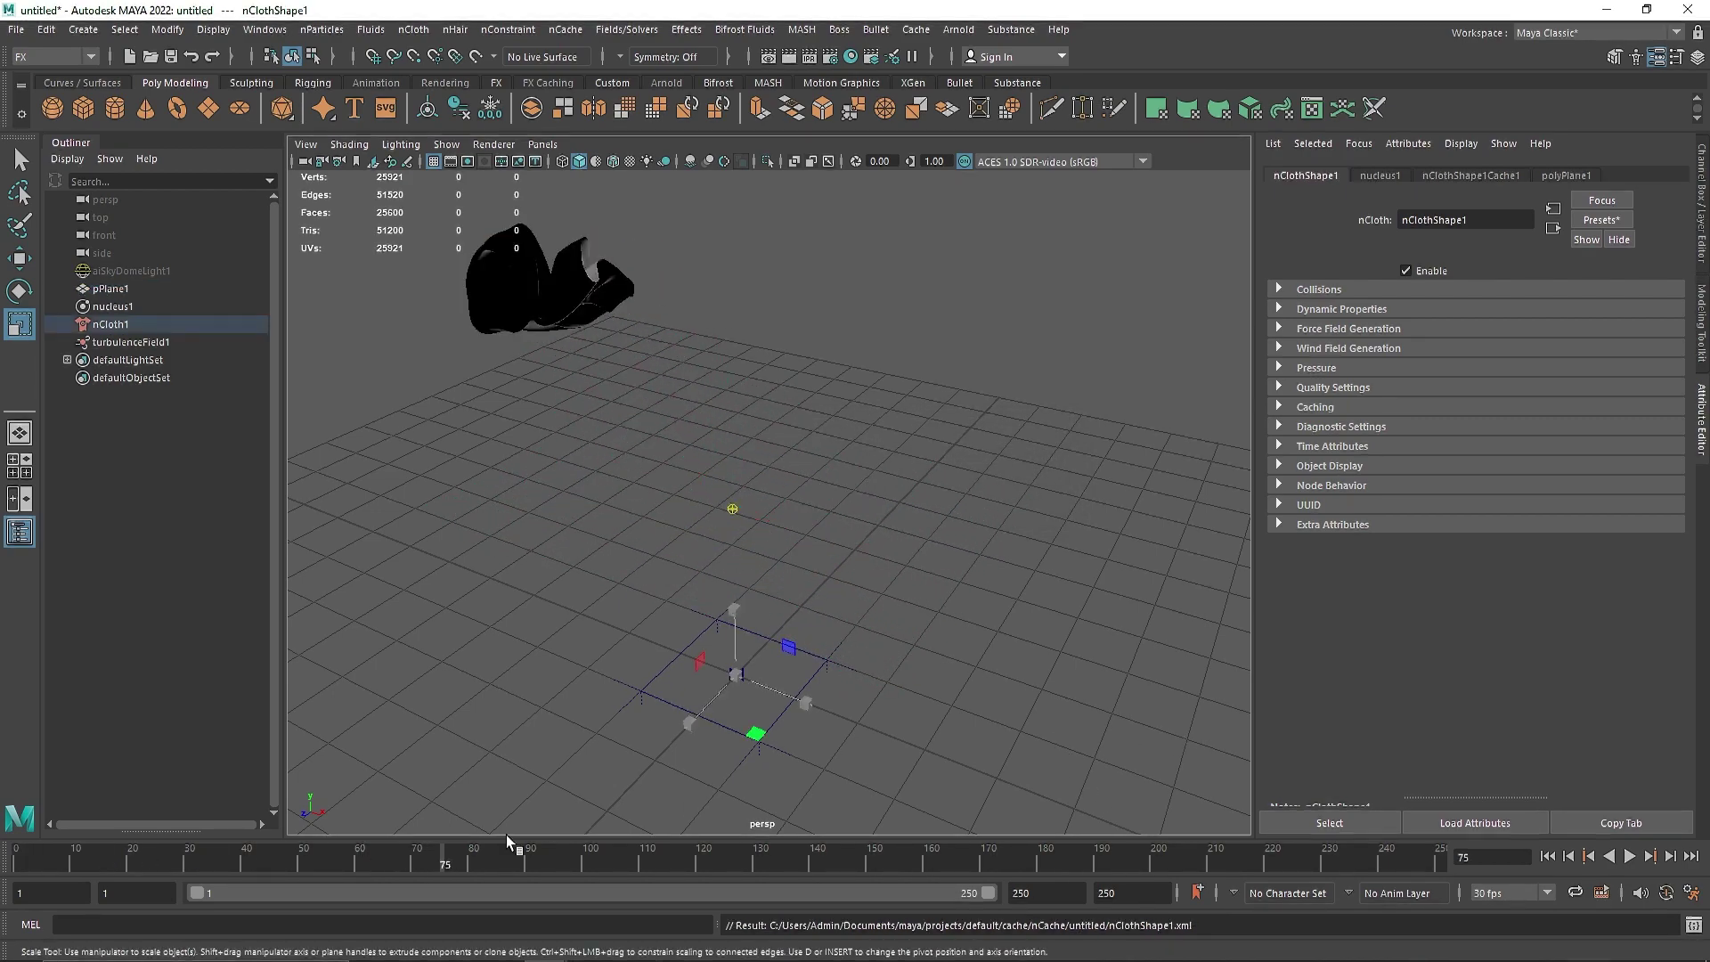
- Scrub the cached cloth motion to frame 15, inspect the wrinkled shape and select the cloth plane
{"action": "left_click_drag", "start_coordinate": [454, 864], "coordinate": [106, 860]}
{"action": "left_click_drag", "start_coordinate": [598, 572], "coordinate": [523, 641], "text": "alt"}
{"action": "right_click_drag", "start_coordinate": [523, 642], "coordinate": [703, 592], "text": "alt"}
{"action": "middle_click_drag", "start_coordinate": [707, 592], "coordinate": [711, 619], "text": "alt"}
{"action": "left_click_drag", "start_coordinate": [59, 844], "coordinate": [102, 868]}
{"action": "left_click_drag", "start_coordinate": [626, 615], "coordinate": [739, 563], "text": "alt"}
{"action": "left_click", "coordinate": [691, 547]}
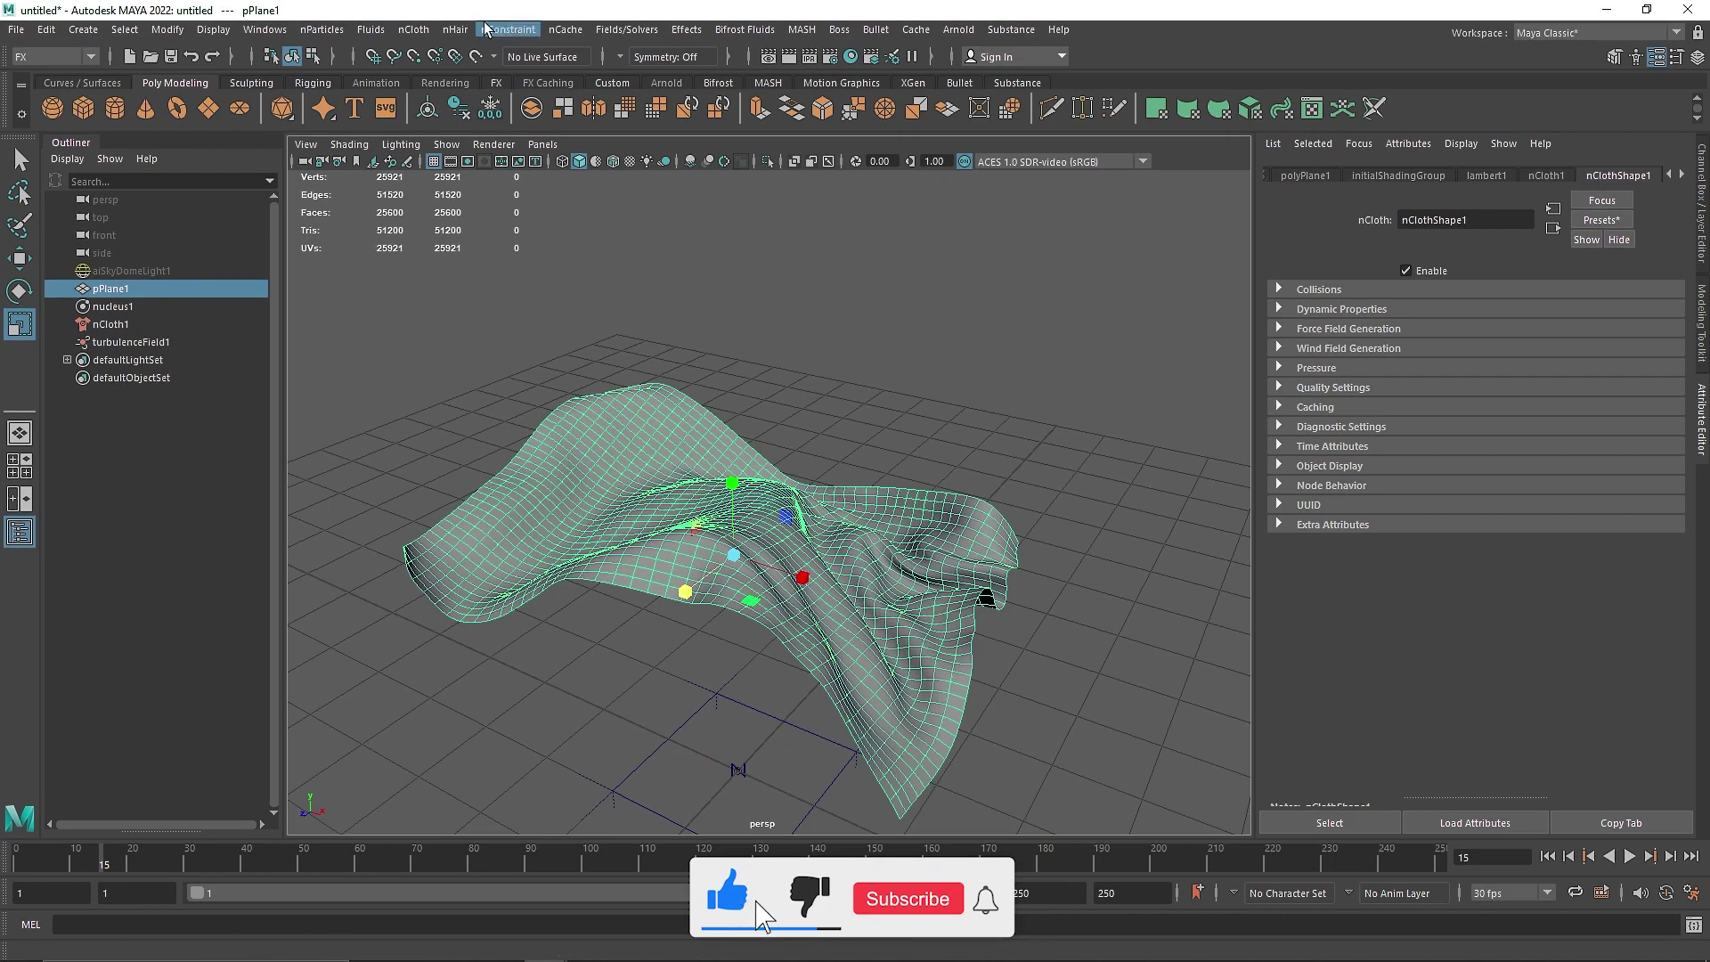
- Delete the nucleus1, nCloth1 and turbulenceField1 nodes from the scene
{"action": "left_click_drag", "start_coordinate": [579, 427], "coordinate": [579, 521], "text": "alt"}
{"action": "left_click", "coordinate": [150, 319]}
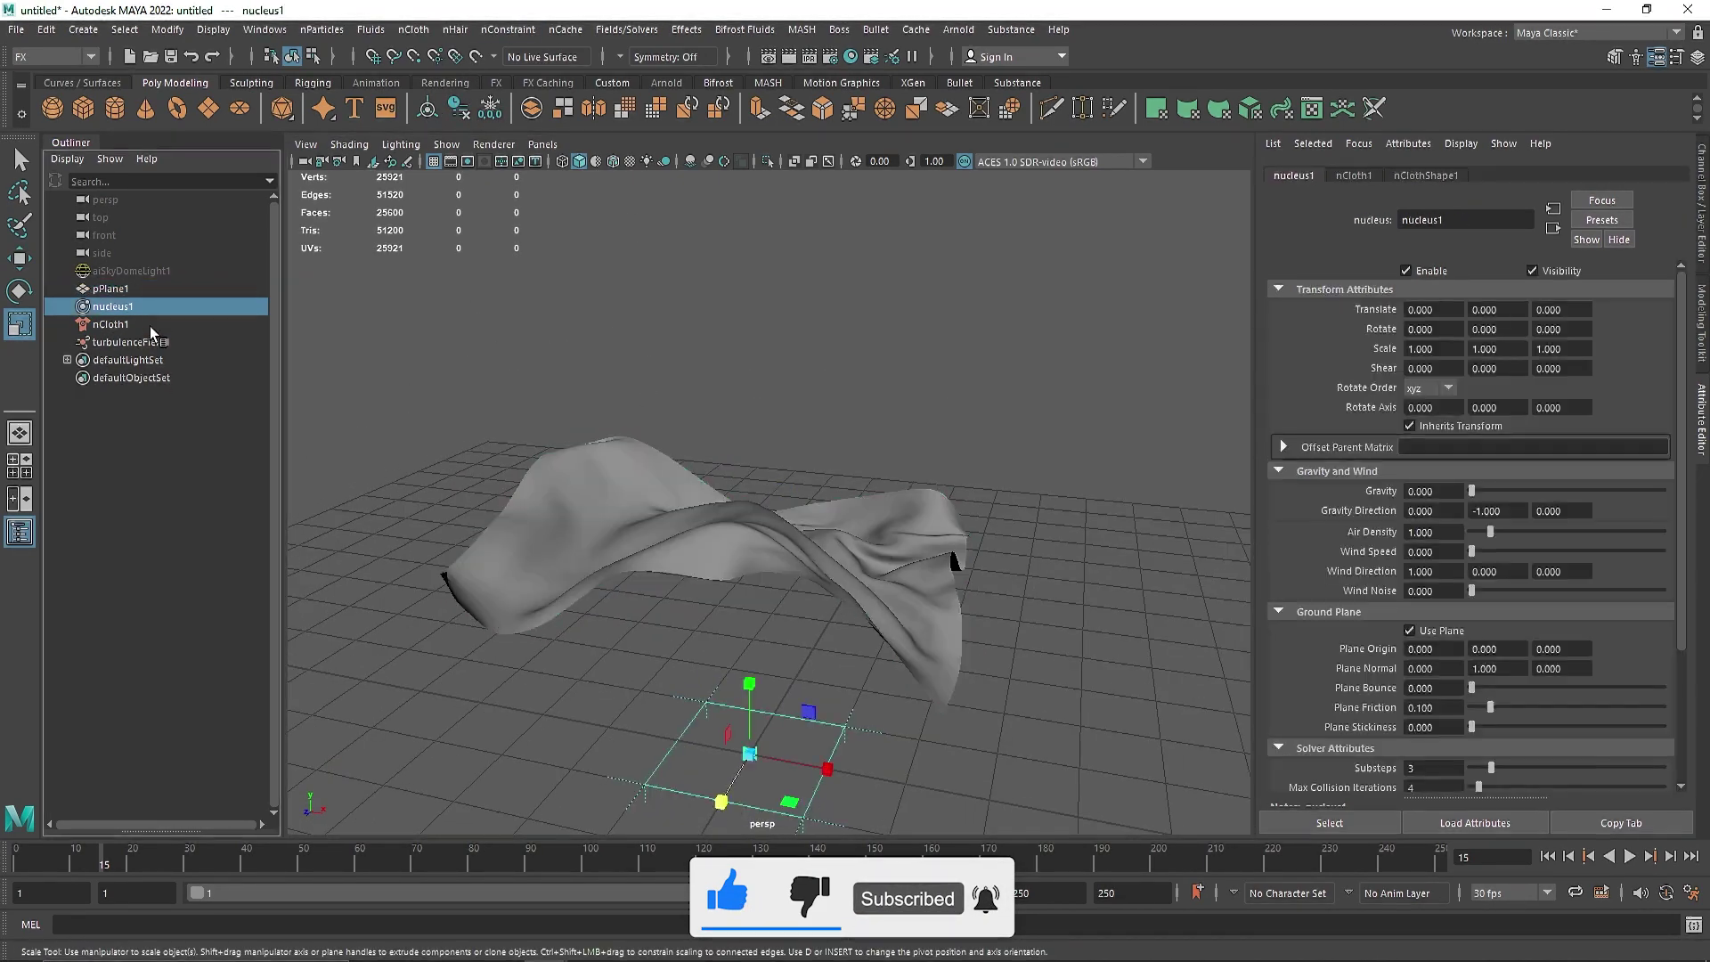
{"action": "left_click", "coordinate": [150, 344], "text": "shift"}
{"action": "key", "text": "Delete"}
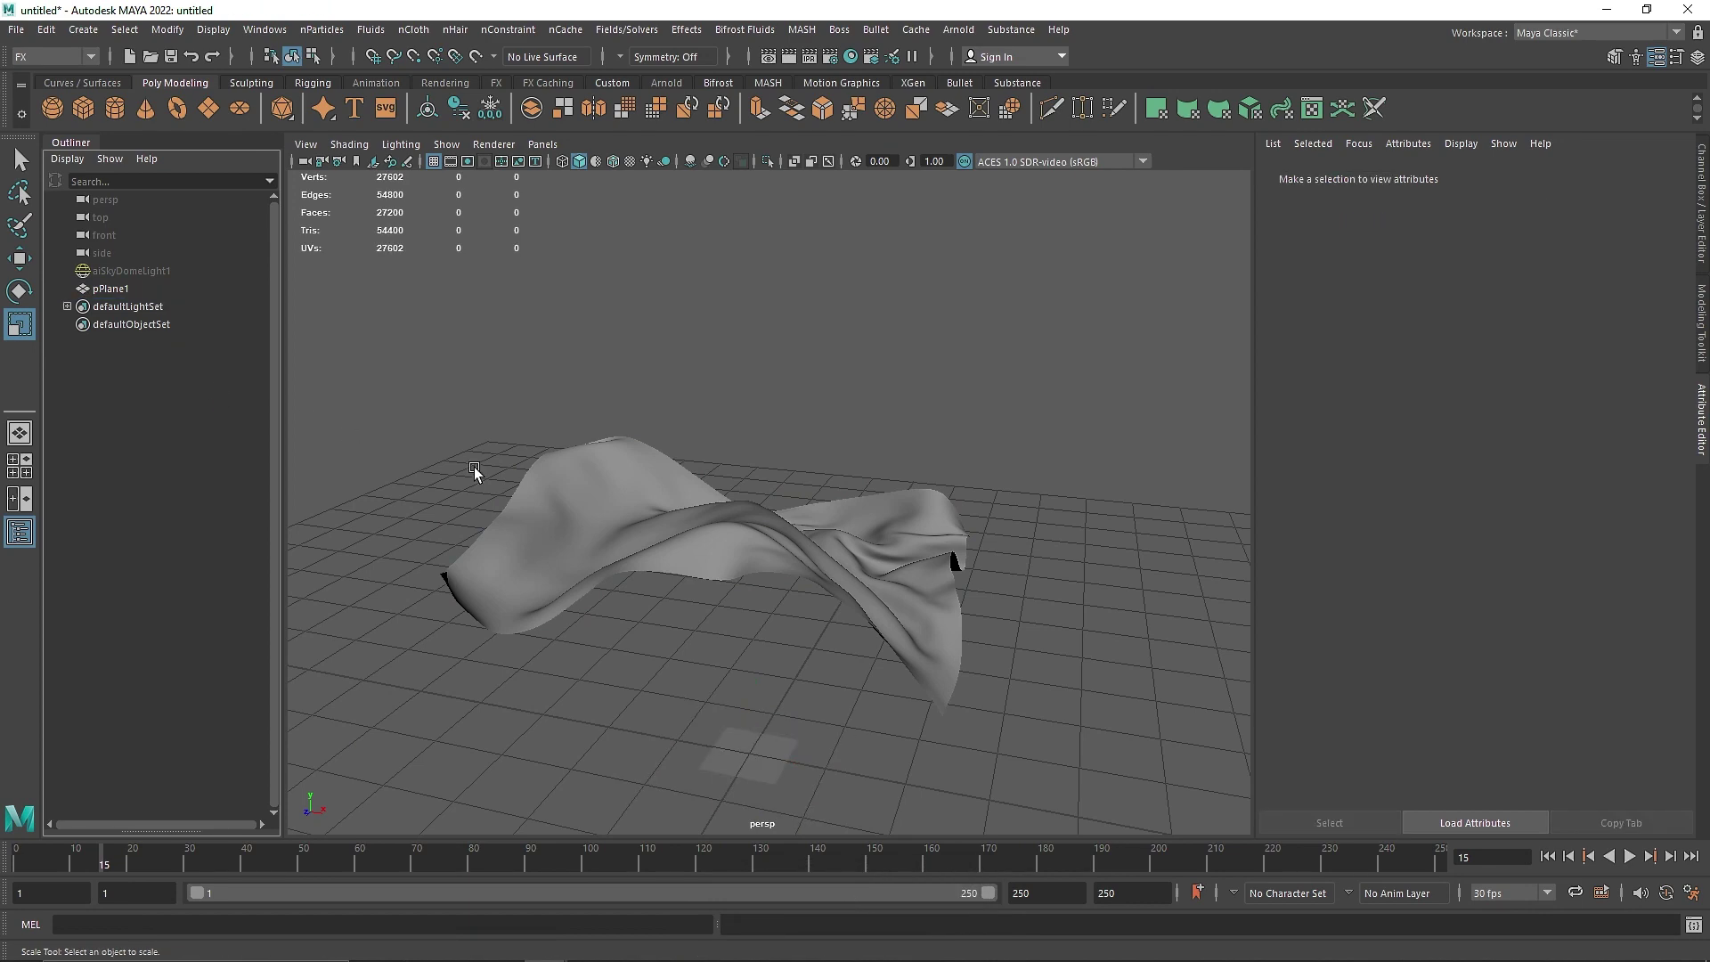
- Delete the leftover small flat plane beneath the wrinkled cloth and return to object selection
{"action": "left_click", "coordinate": [824, 553]}
{"action": "right_click_drag", "start_coordinate": [825, 553], "coordinate": [732, 442], "text": "alt"}
{"action": "left_click_drag", "start_coordinate": [811, 793], "coordinate": [652, 660]}
{"action": "key", "text": "Delete"}
{"action": "right_click_drag", "start_coordinate": [787, 647], "coordinate": [788, 554]}
{"action": "left_click_drag", "start_coordinate": [836, 675], "coordinate": [780, 704]}
{"action": "right_click_drag", "start_coordinate": [808, 613], "coordinate": [717, 640], "text": "shift"}
{"action": "right_click_drag", "start_coordinate": [737, 396], "coordinate": [830, 369]}
- Delete the construction history of the wrinkled cloth mesh and freeze its transformations
{"action": "left_click", "coordinate": [459, 108]}
{"action": "left_click", "coordinate": [488, 110]}
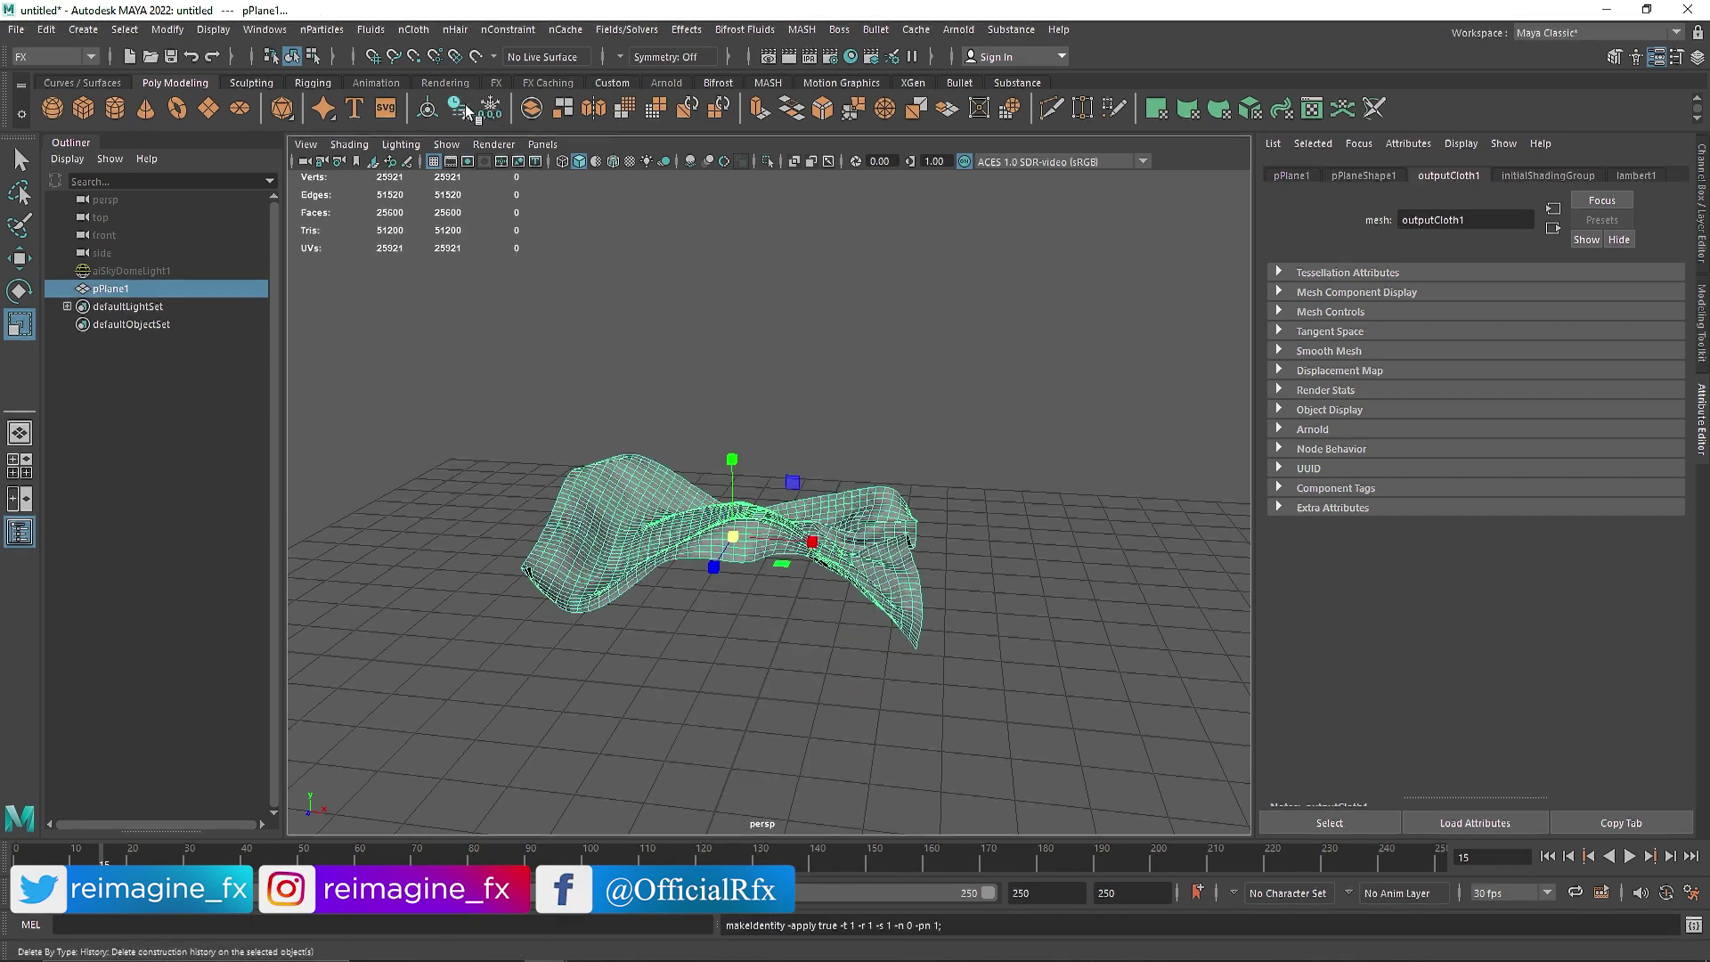
{"action": "left_click", "coordinate": [526, 453]}
{"action": "left_click_drag", "start_coordinate": [526, 452], "coordinate": [655, 426], "text": "alt"}
{"action": "left_click", "coordinate": [656, 426]}
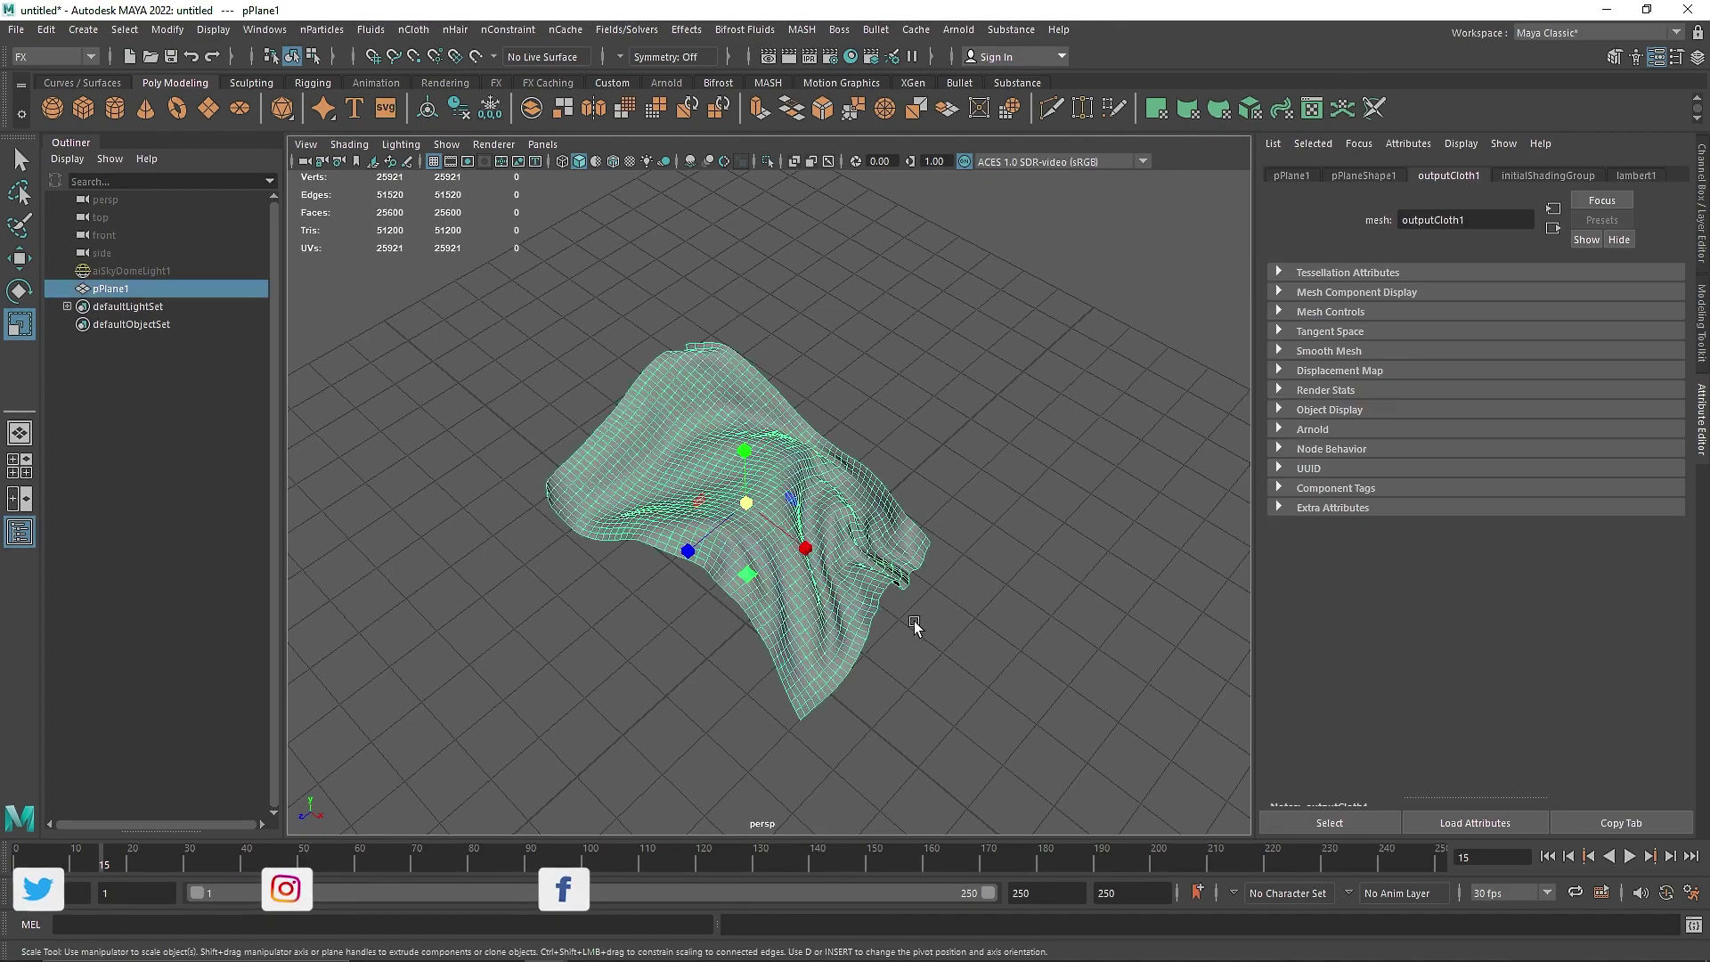
- Play the timeline to check whether the cloth still moves, and return to the first frame
{"action": "left_click", "coordinate": [1629, 856]}
{"action": "left_click", "coordinate": [1628, 858]}
{"action": "left_click", "coordinate": [1549, 856]}
{"action": "left_click_drag", "start_coordinate": [935, 615], "coordinate": [1006, 525], "text": "alt"}
{"action": "right_click_drag", "start_coordinate": [1007, 526], "coordinate": [1151, 606], "text": "alt"}
{"action": "left_click_drag", "start_coordinate": [732, 527], "coordinate": [570, 519], "text": "alt"}
{"action": "right_click_drag", "start_coordinate": [552, 516], "coordinate": [410, 472], "text": "alt"}
- Rename the wrinkled plane as Cloth, deselect it and collapse the Outliner
{"action": "double_click", "coordinate": [111, 286]}
{"action": "type", "text": "Cloth"}
{"action": "key", "text": "Return"}
{"action": "left_click", "coordinate": [592, 397]}
{"action": "left_click_drag", "start_coordinate": [591, 397], "coordinate": [623, 535], "text": "alt"}
{"action": "left_click", "coordinate": [64, 145]}
{"action": "left_click_drag", "start_coordinate": [553, 381], "coordinate": [626, 523], "text": "alt"}
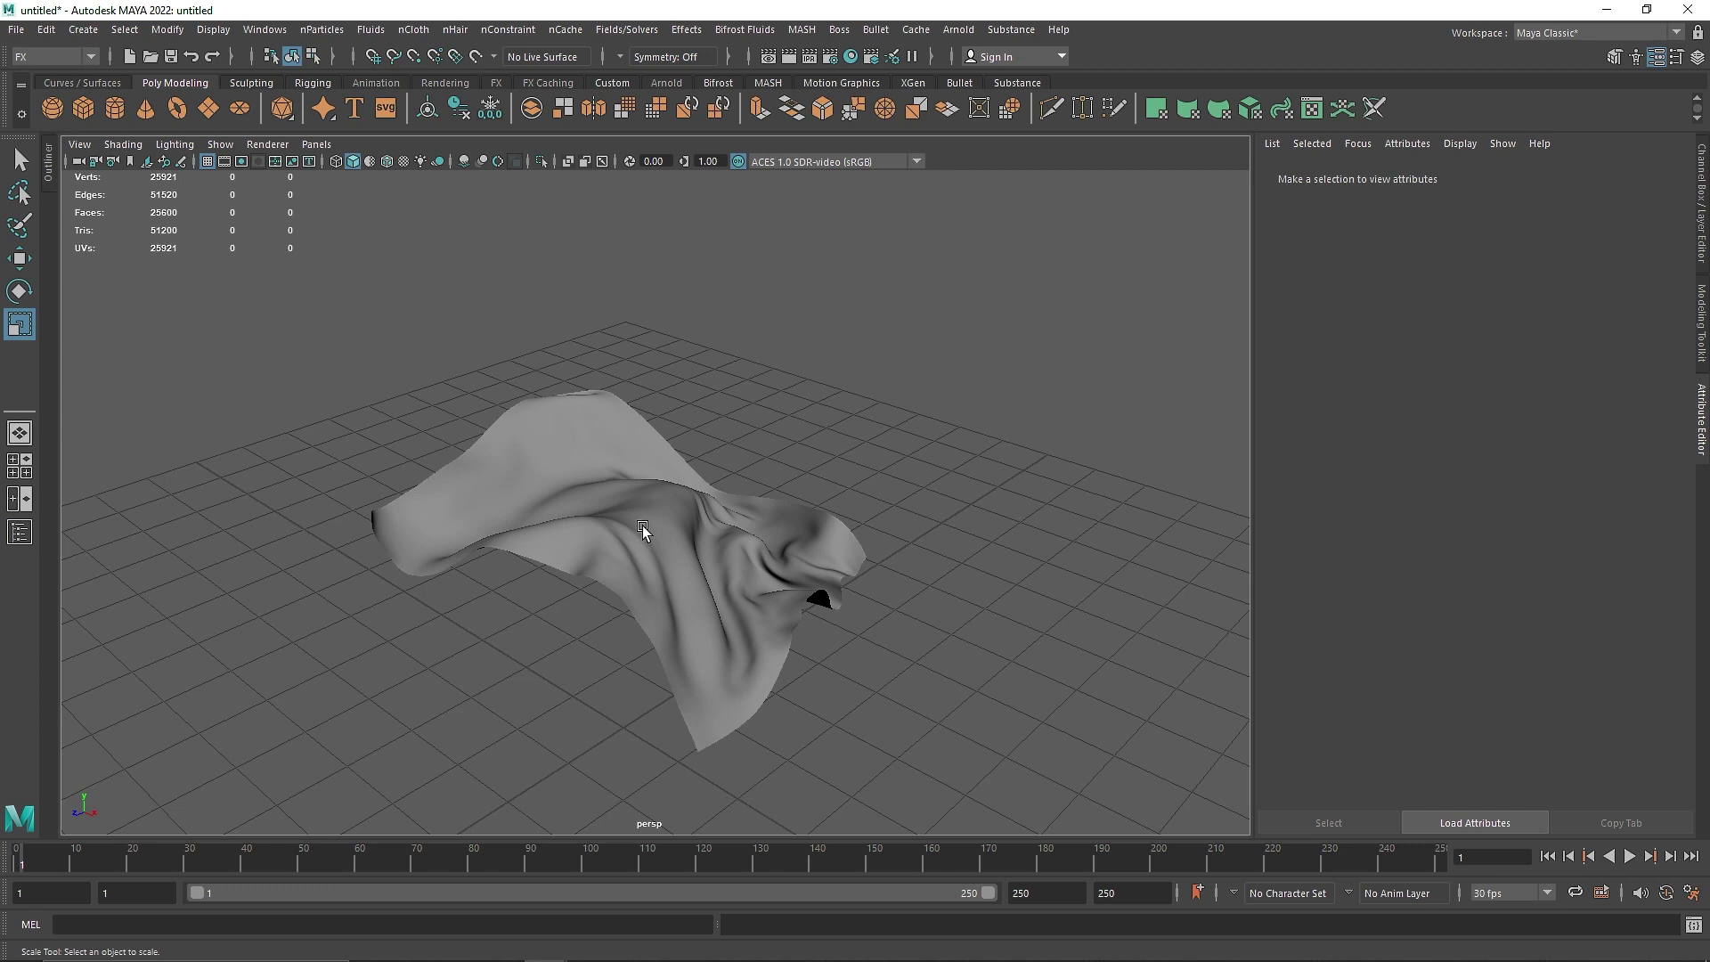
- Try creating default nHair on the Cloth mesh, look at it and undo it
{"action": "left_click", "coordinate": [623, 466]}
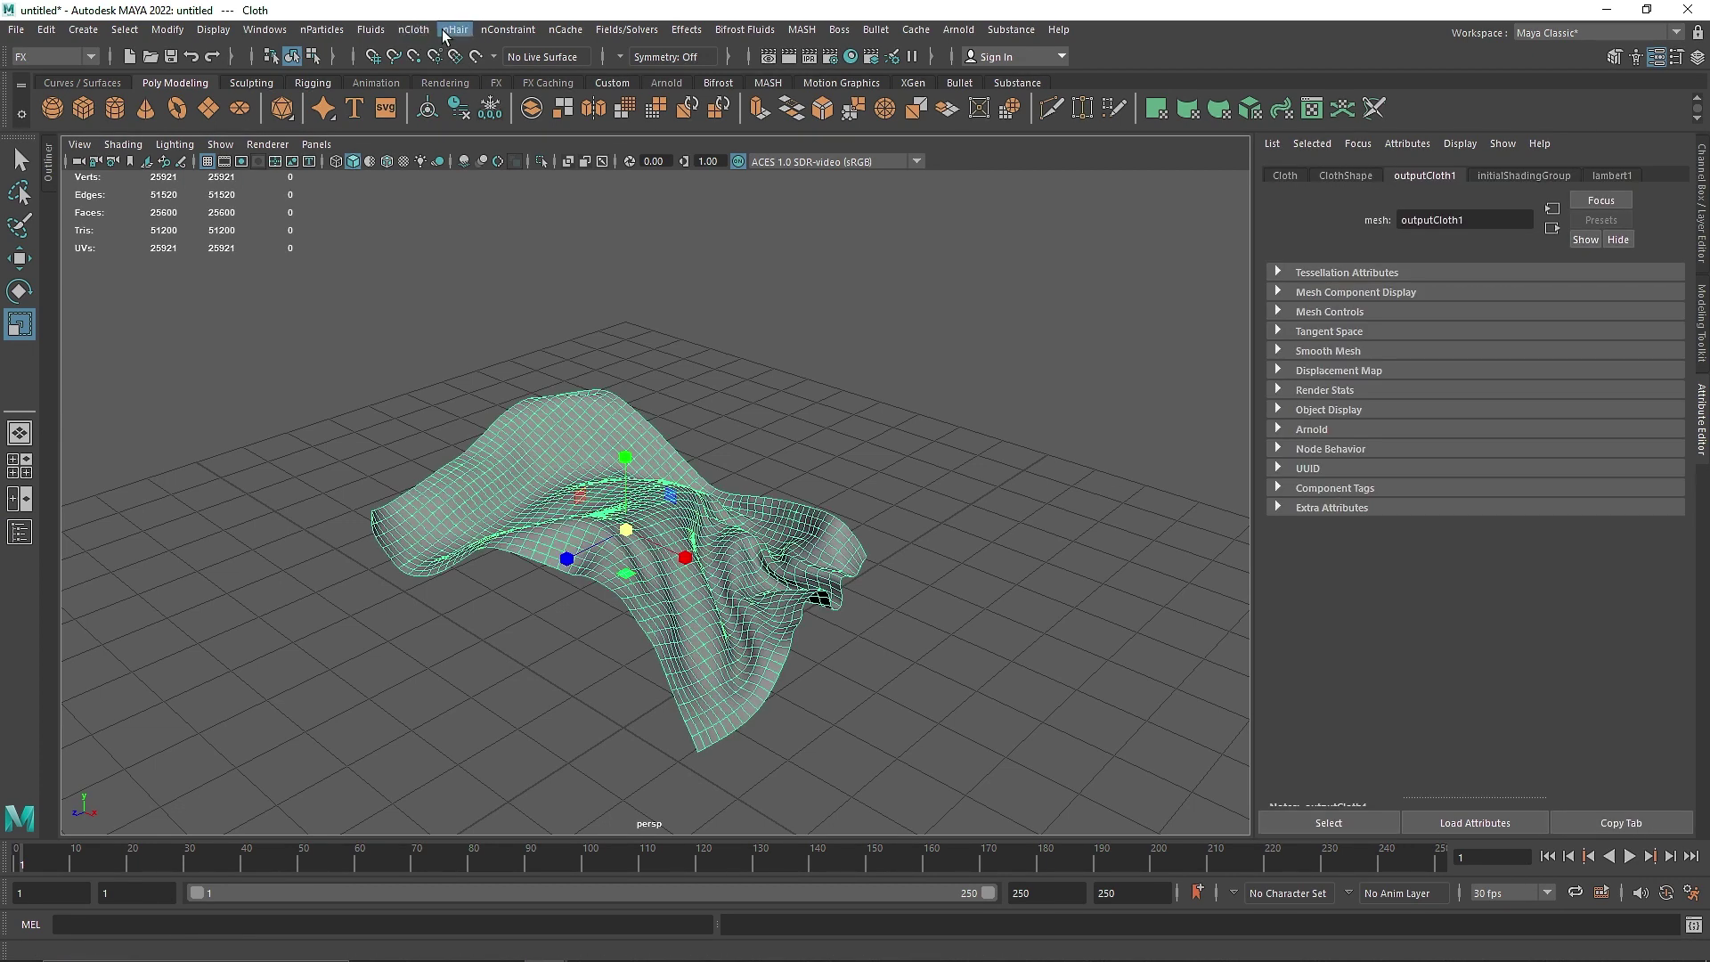
{"action": "left_click", "coordinate": [446, 34]}
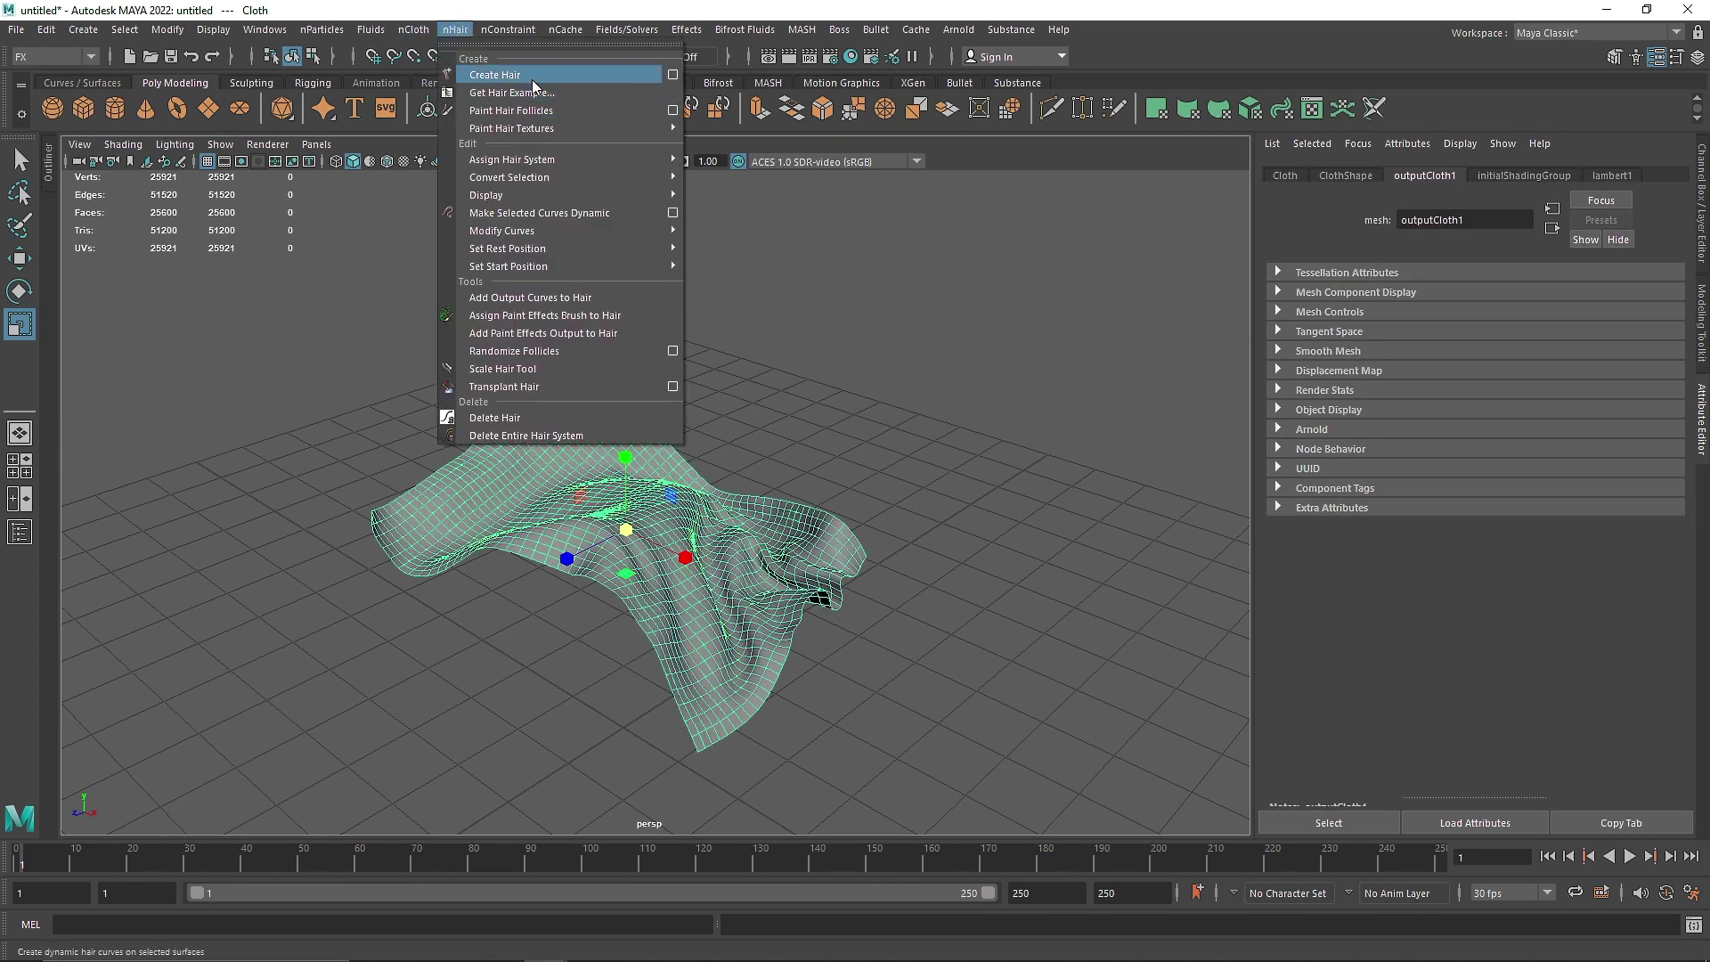
{"action": "left_click", "coordinate": [497, 74]}
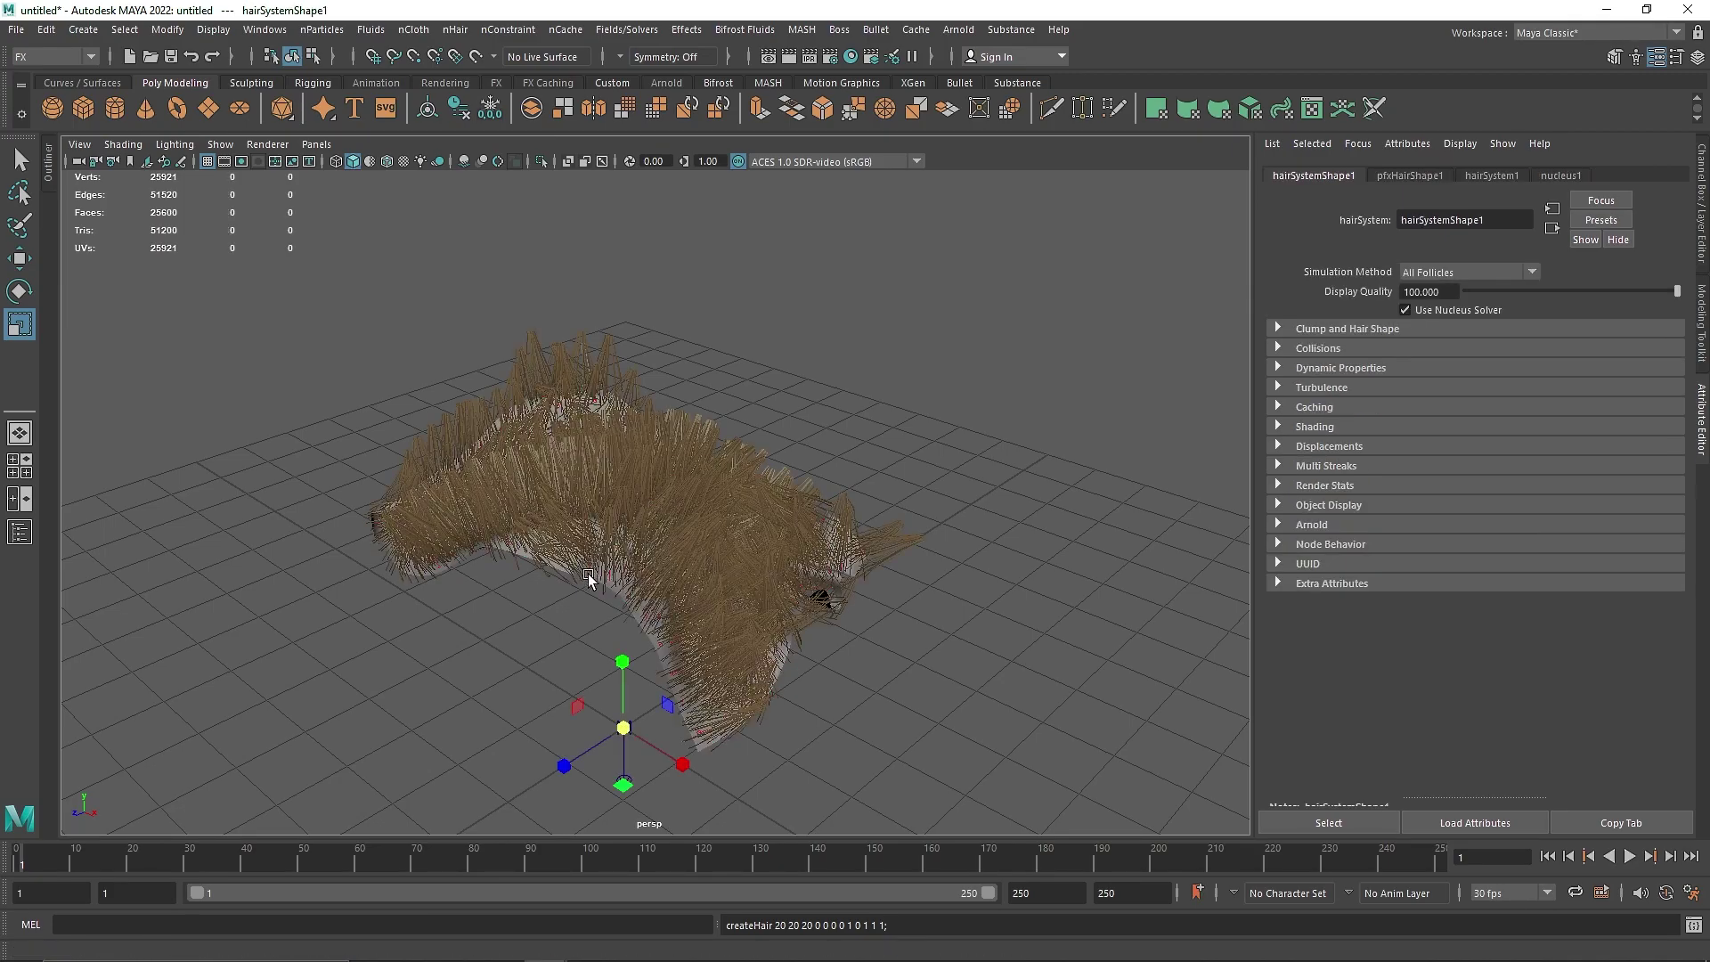
{"action": "mouse_move", "coordinate": [703, 564]}
{"action": "left_mouse_down", "text": "alt"}
{"action": "mouse_move", "coordinate": [618, 607]}
{"action": "mouse_move", "coordinate": [492, 595]}
{"action": "mouse_move", "coordinate": [638, 605]}
{"action": "mouse_move", "coordinate": [702, 545]}
{"action": "left_mouse_up", "text": "alt"}
{"action": "scroll", "coordinate": [638, 605], "scroll_direction": "up", "scroll_amount": 4}
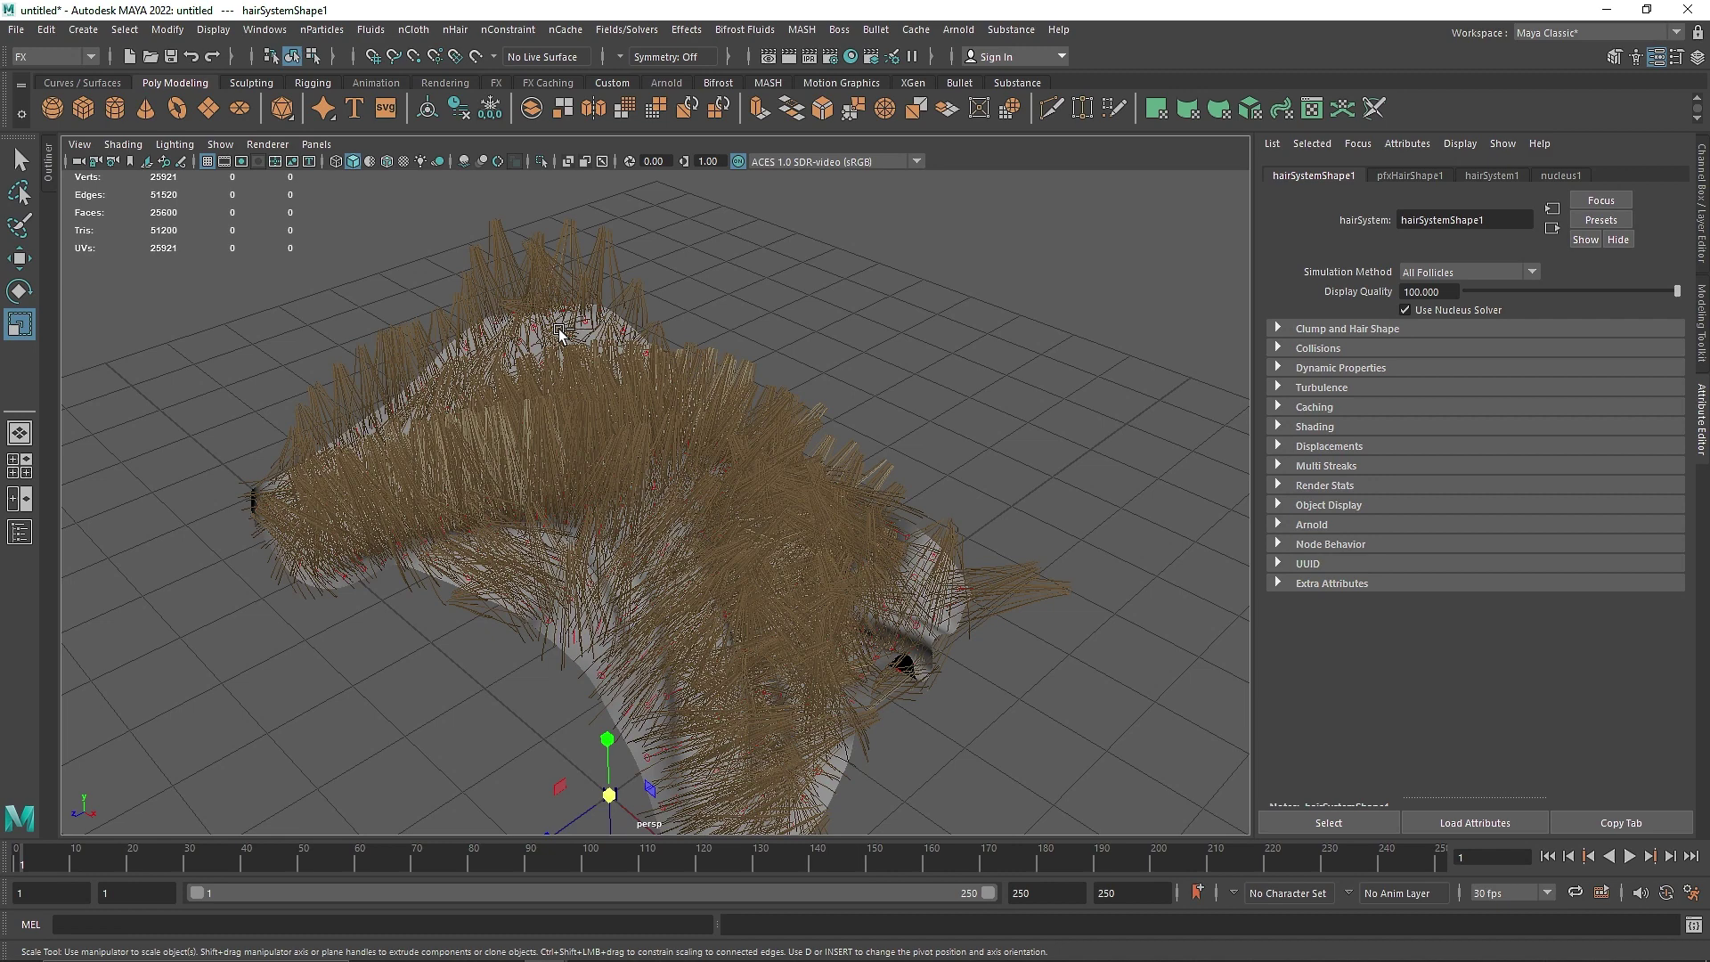
{"action": "key", "text": "ctrl+z"}
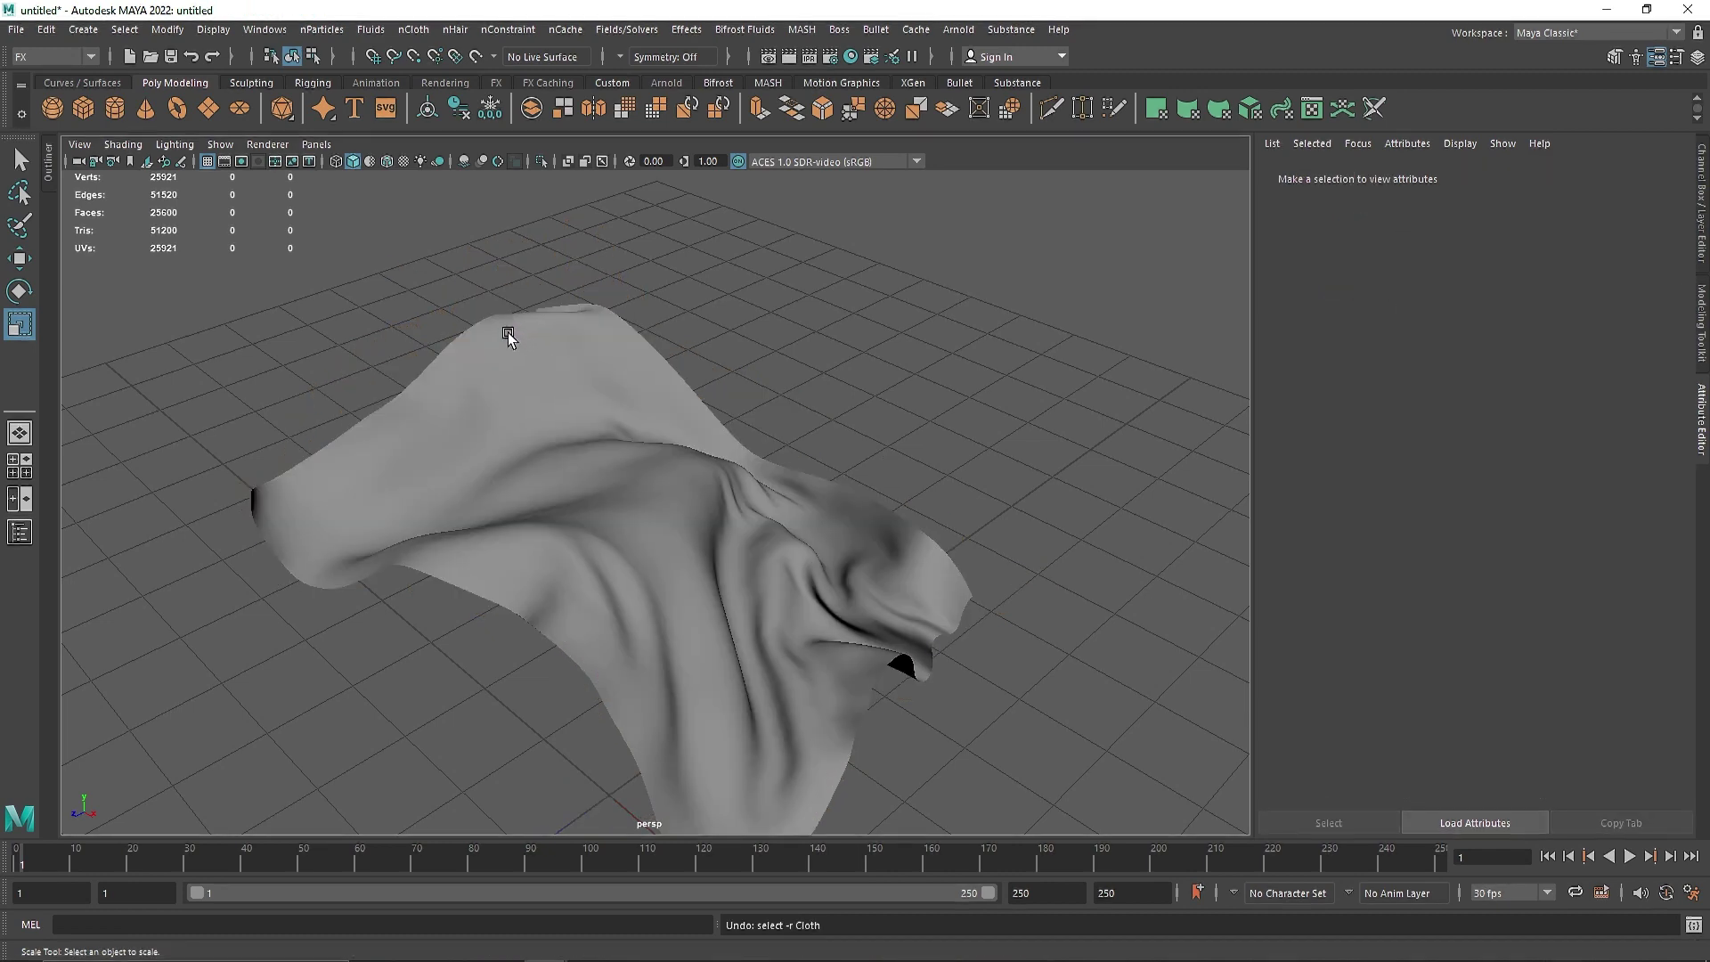
{"action": "left_click", "coordinate": [49, 171]}
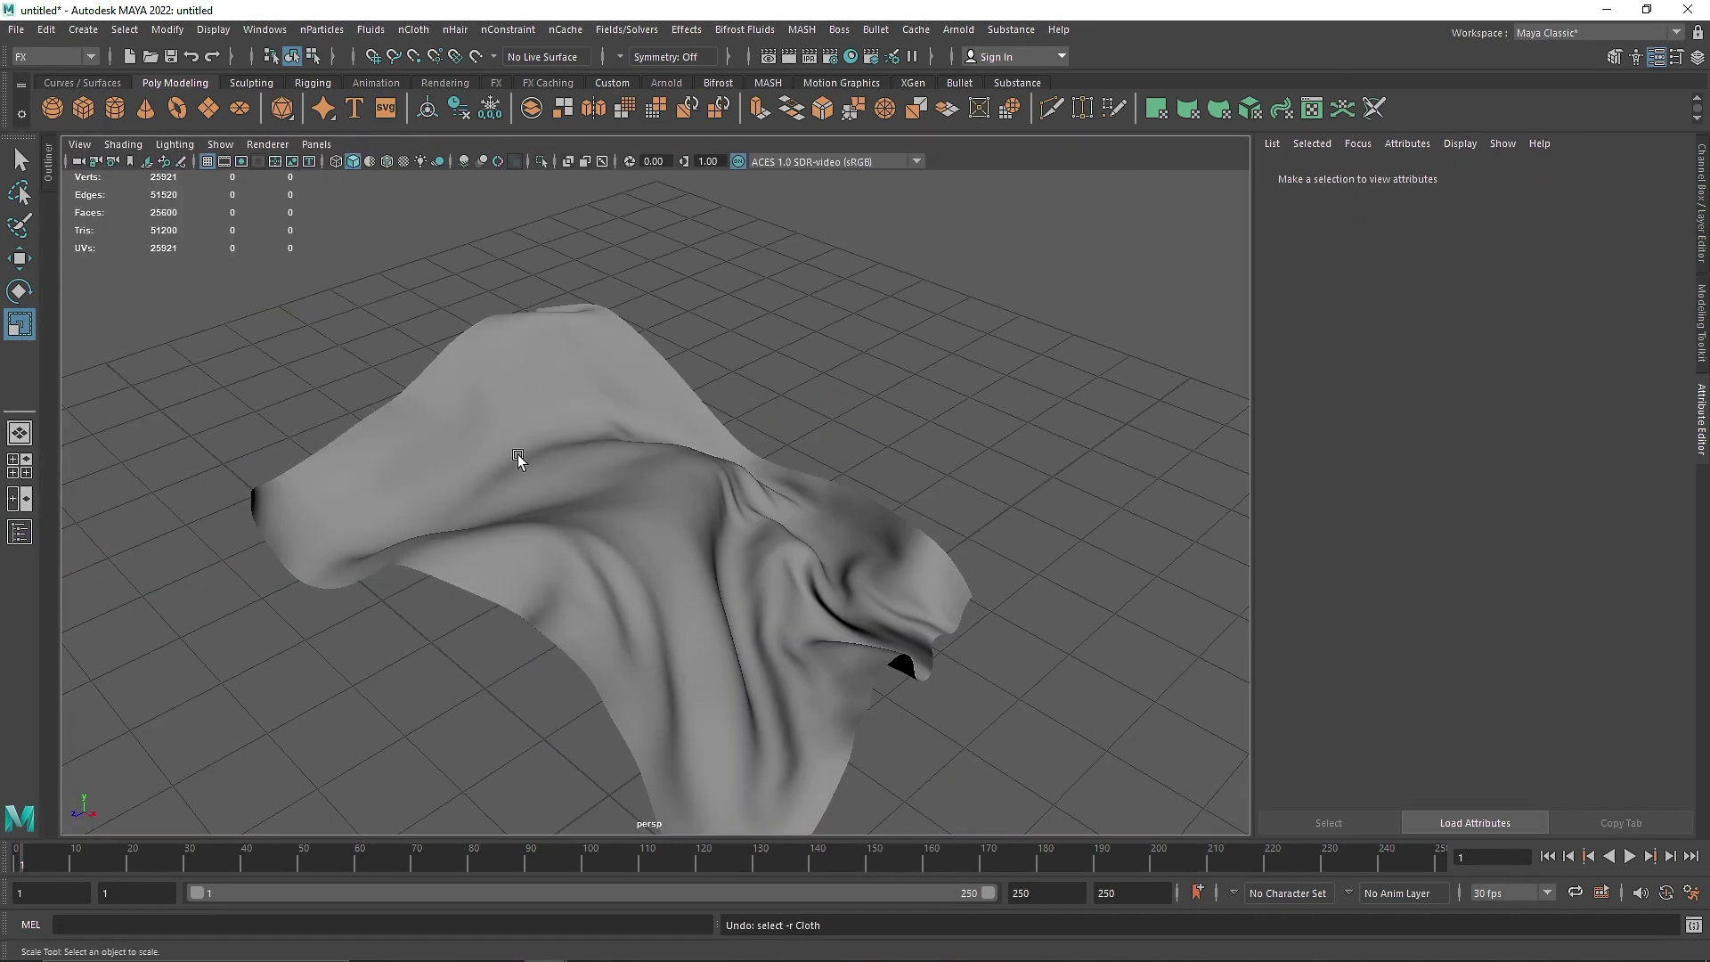
- Open the Paint Hair Follicles options for the Cloth mesh and move the settings window off the cloth
{"action": "left_click", "coordinate": [573, 438]}
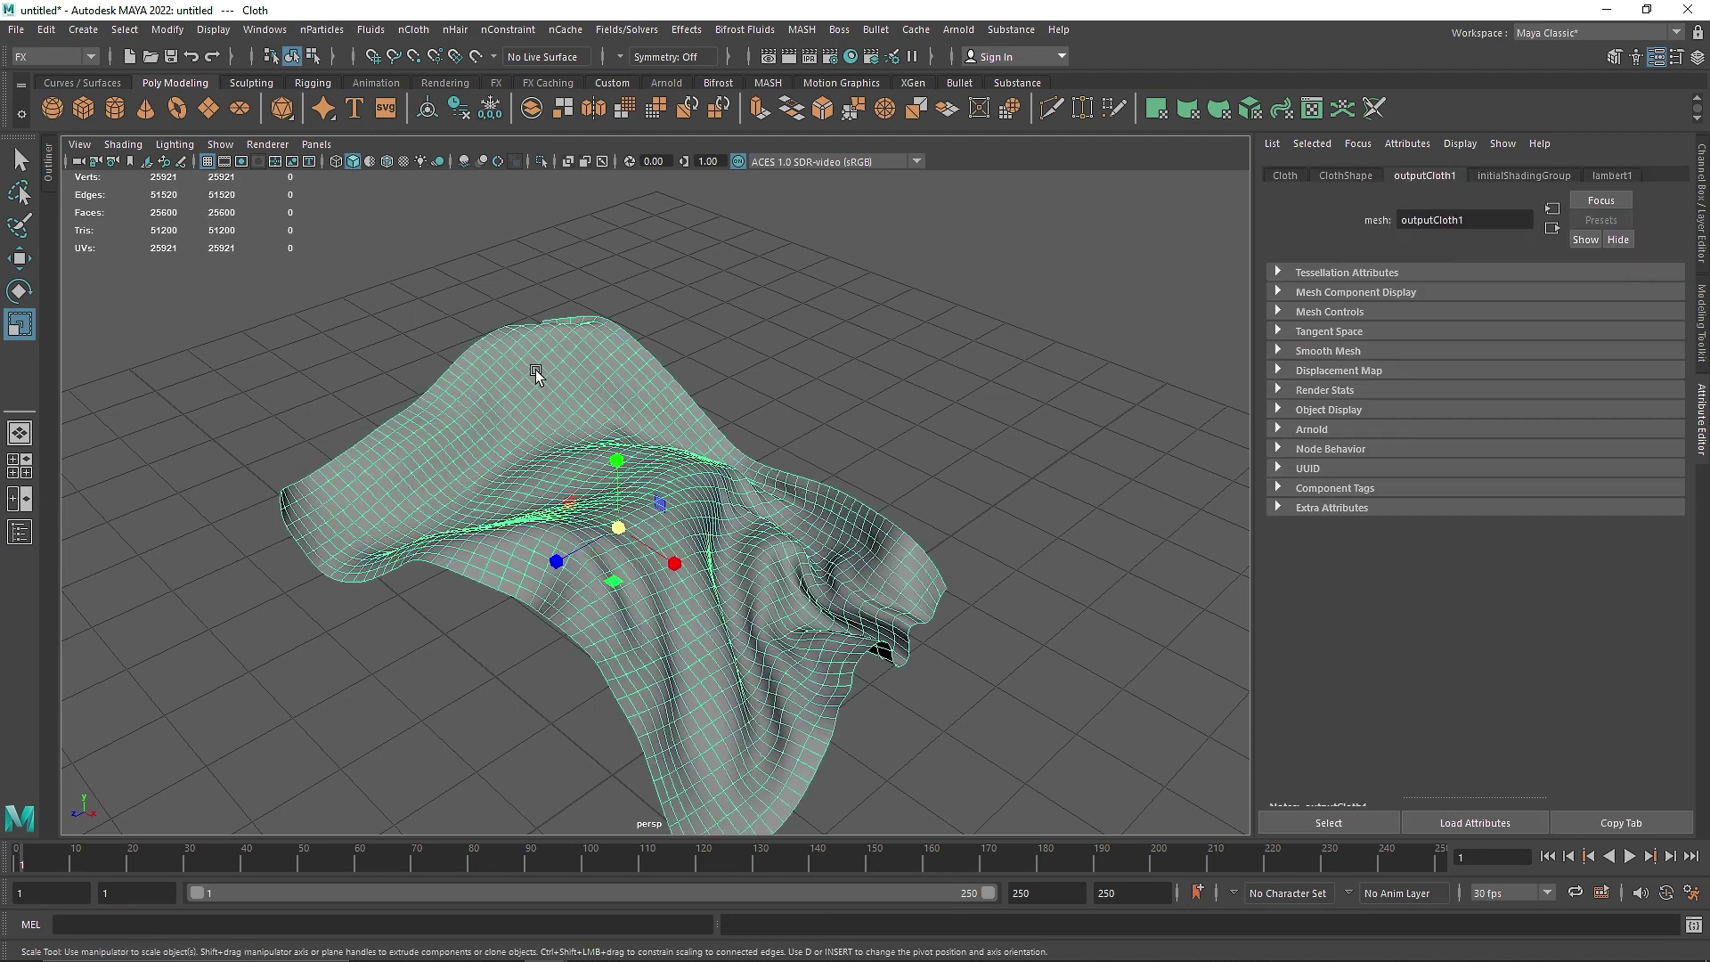
{"action": "left_click", "coordinate": [415, 29]}
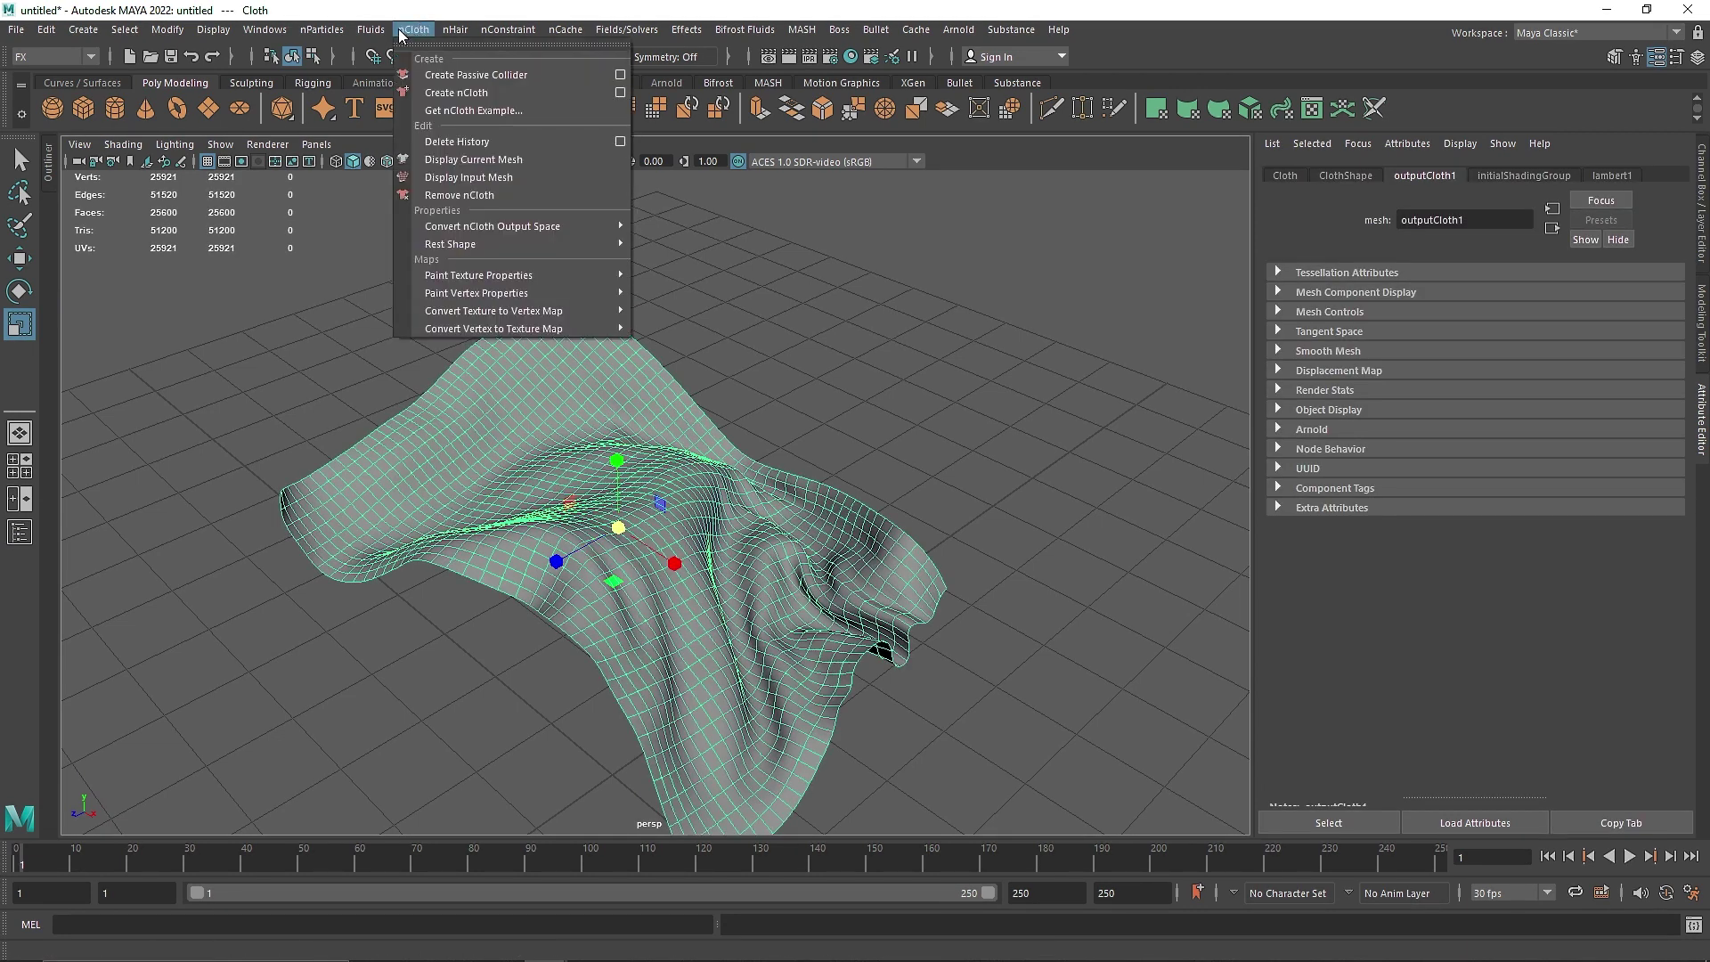
{"action": "mouse_move", "coordinate": [455, 29]}
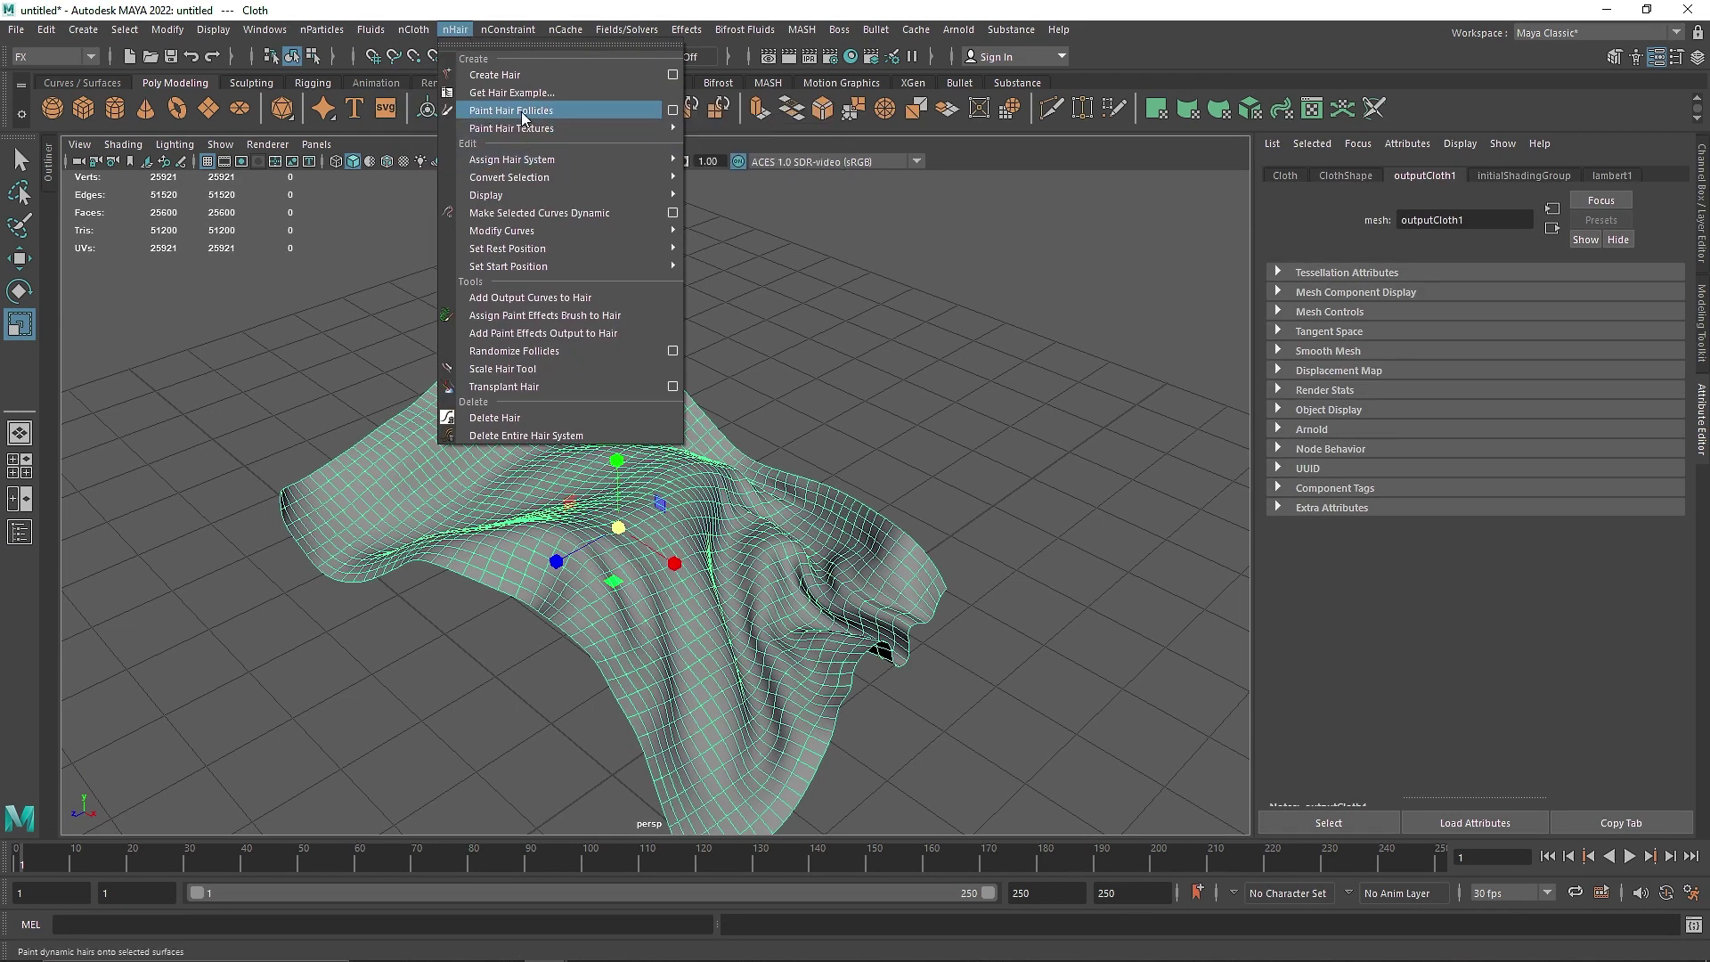
{"action": "left_click", "coordinate": [671, 110]}
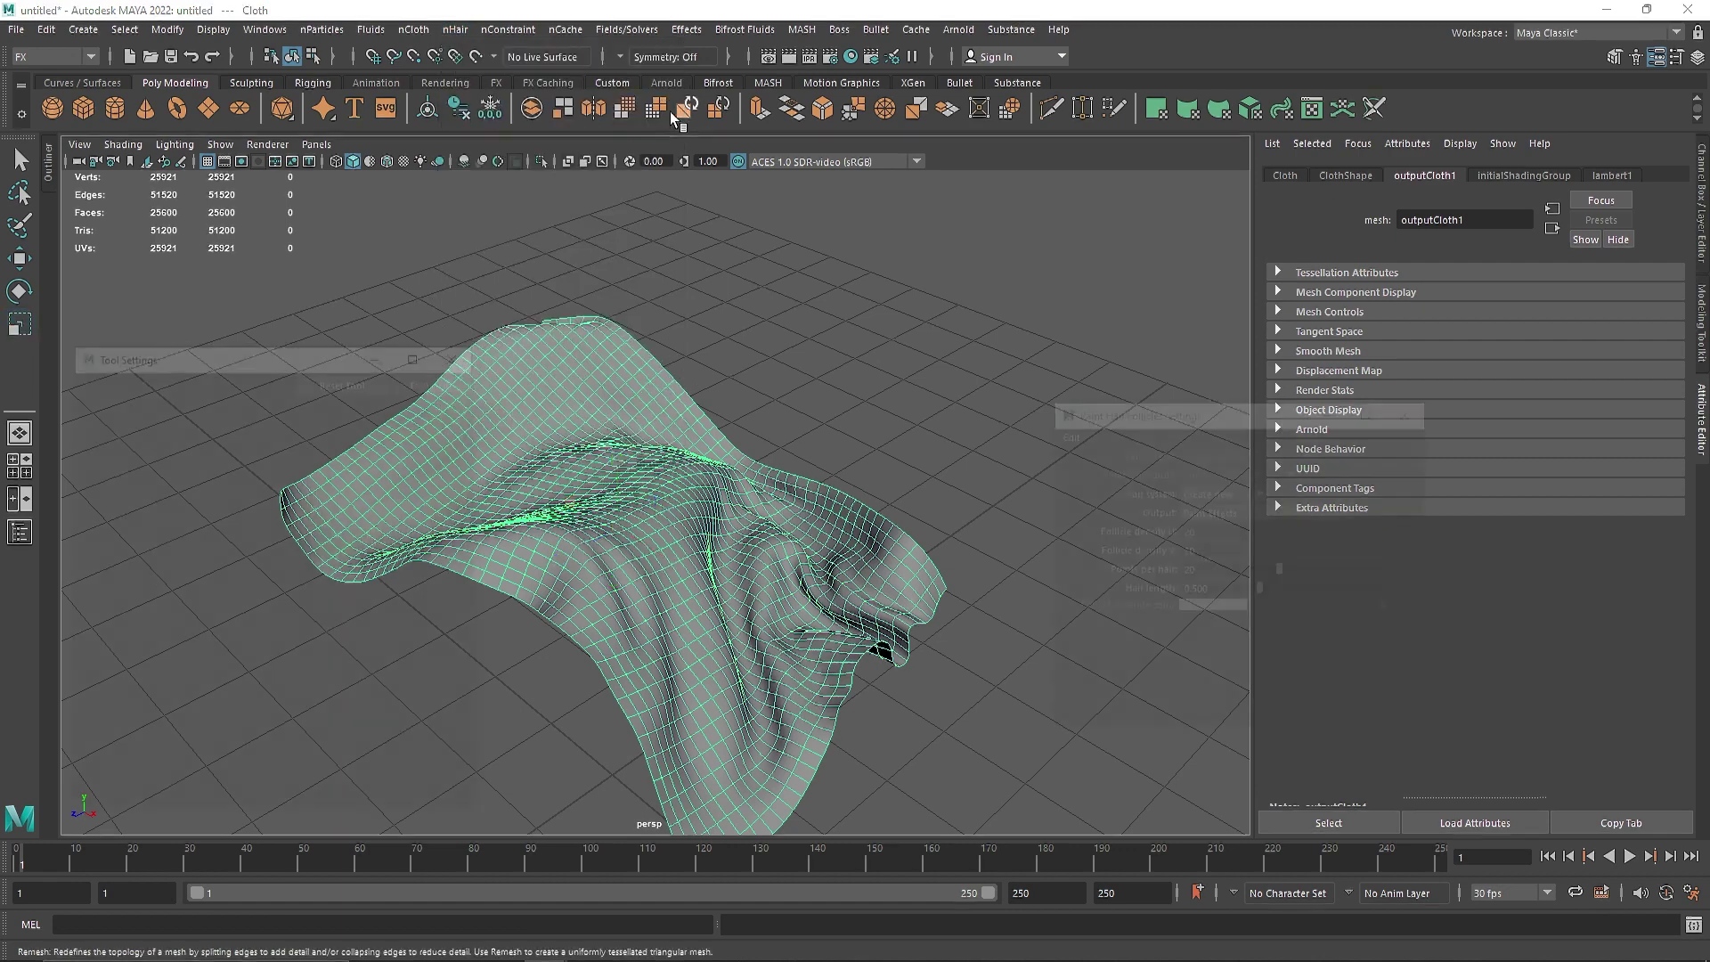
{"action": "left_click", "coordinate": [458, 351]}
{"action": "mouse_move", "coordinate": [623, 374]}
{"action": "left_mouse_down", "text": "alt"}
{"action": "mouse_move", "coordinate": [859, 424]}
{"action": "mouse_move", "coordinate": [1024, 419]}
{"action": "left_mouse_up", "text": "alt"}
{"action": "left_click_drag", "start_coordinate": [1167, 421], "coordinate": [1101, 279]}
{"action": "left_click_drag", "start_coordinate": [995, 214], "coordinate": [976, 202]}
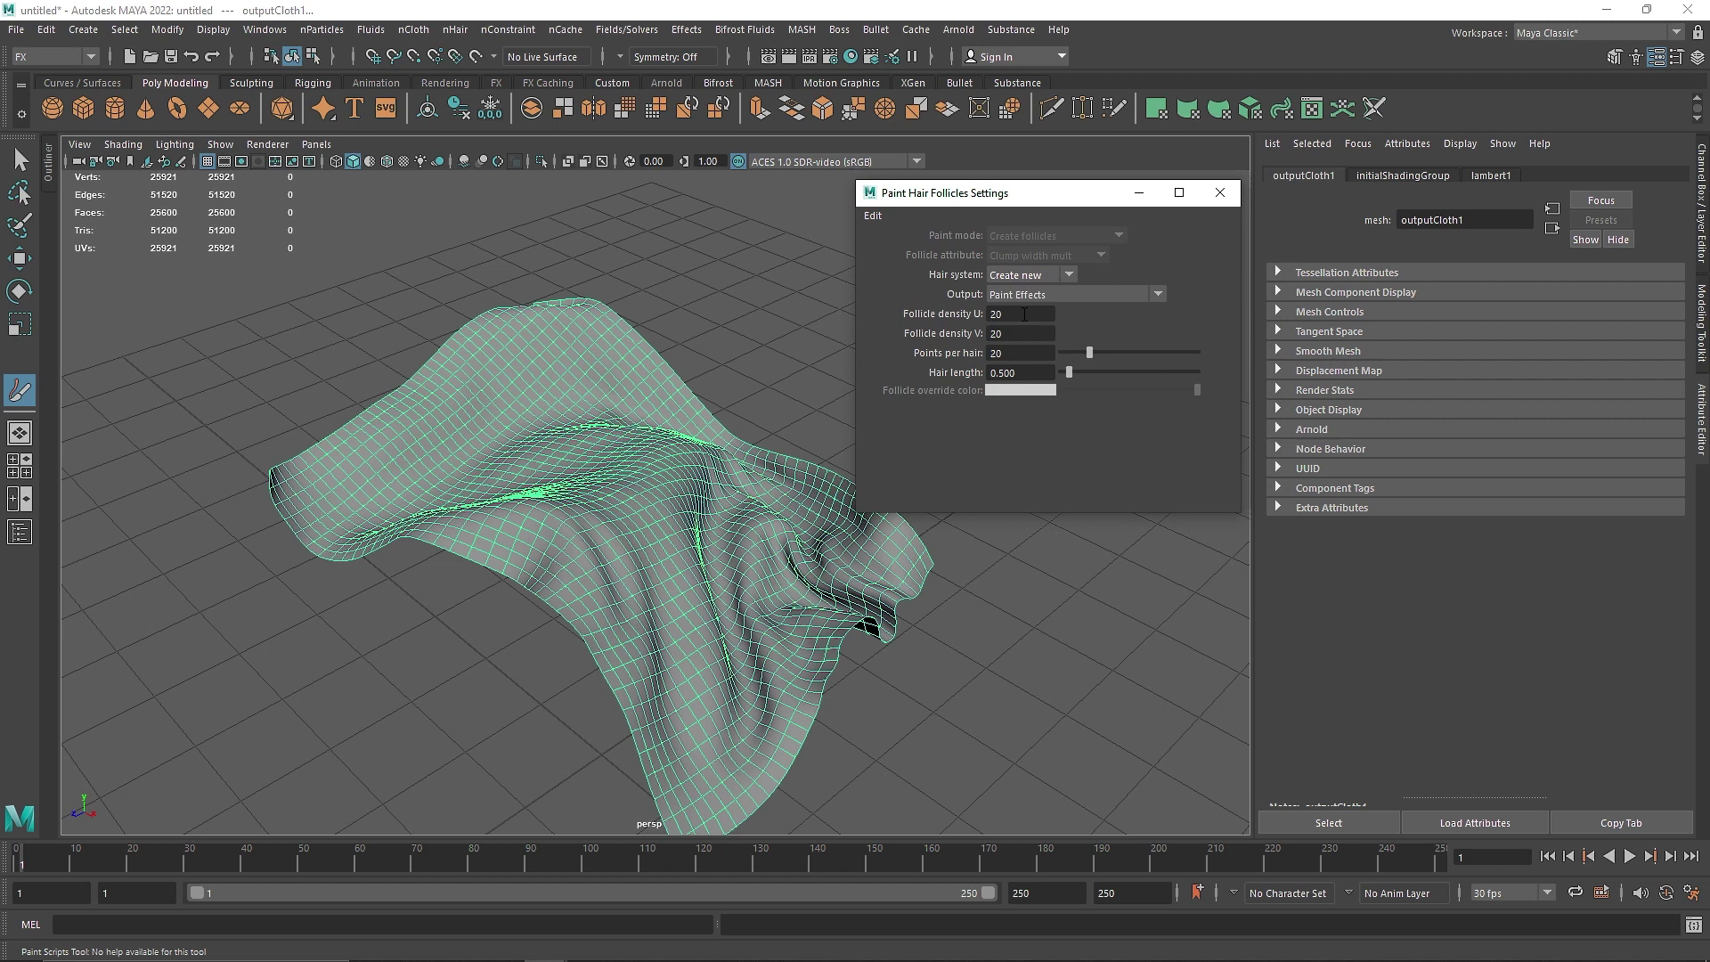
- Try painting hair follicles across the cloth's middle folds at the default density of 20, and undo the stroke
{"action": "left_click", "coordinate": [1013, 313]}
{"action": "double_click", "coordinate": [1013, 333]}
{"action": "left_click", "coordinate": [1019, 352]}
{"action": "mouse_move", "coordinate": [698, 725]}
{"action": "left_mouse_down"}
{"action": "mouse_move", "coordinate": [712, 704]}
{"action": "mouse_move", "coordinate": [553, 543]}
{"action": "mouse_move", "coordinate": [481, 498]}
{"action": "mouse_move", "coordinate": [653, 595]}
{"action": "mouse_move", "coordinate": [587, 592]}
{"action": "mouse_move", "coordinate": [675, 579]}
{"action": "left_mouse_up"}
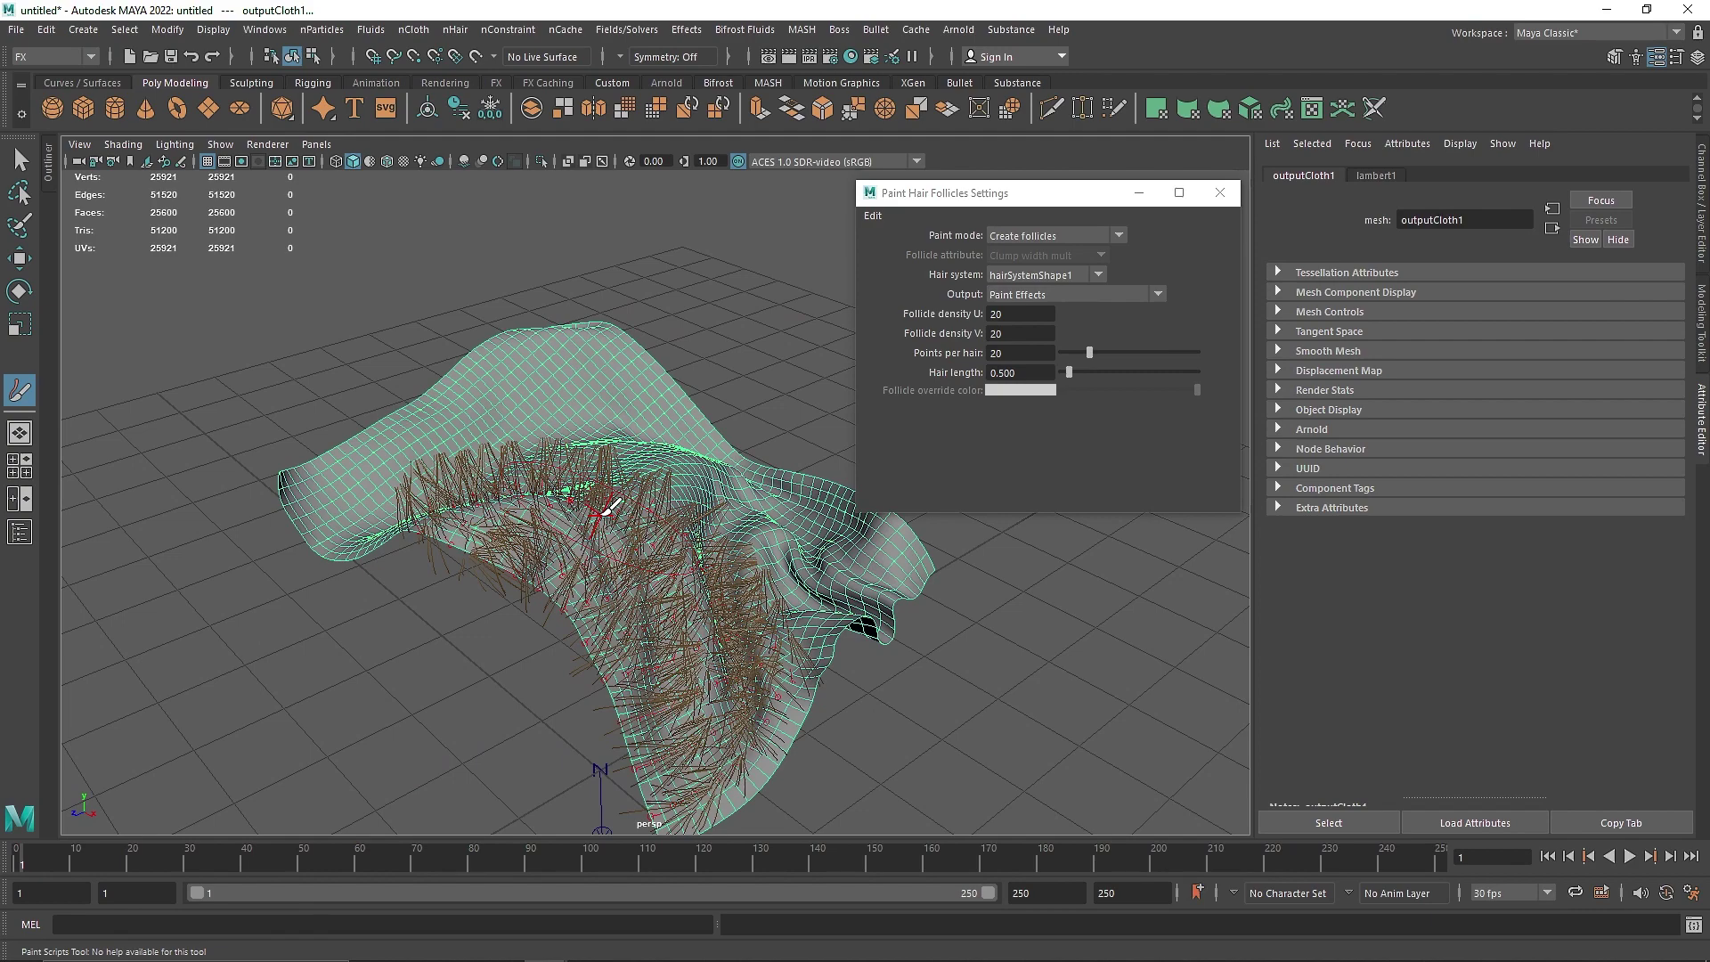
{"action": "mouse_move", "coordinate": [611, 516]}
{"action": "left_mouse_down", "text": "alt"}
{"action": "mouse_move", "coordinate": [659, 534]}
{"action": "mouse_move", "coordinate": [592, 512]}
{"action": "left_mouse_up", "text": "alt"}
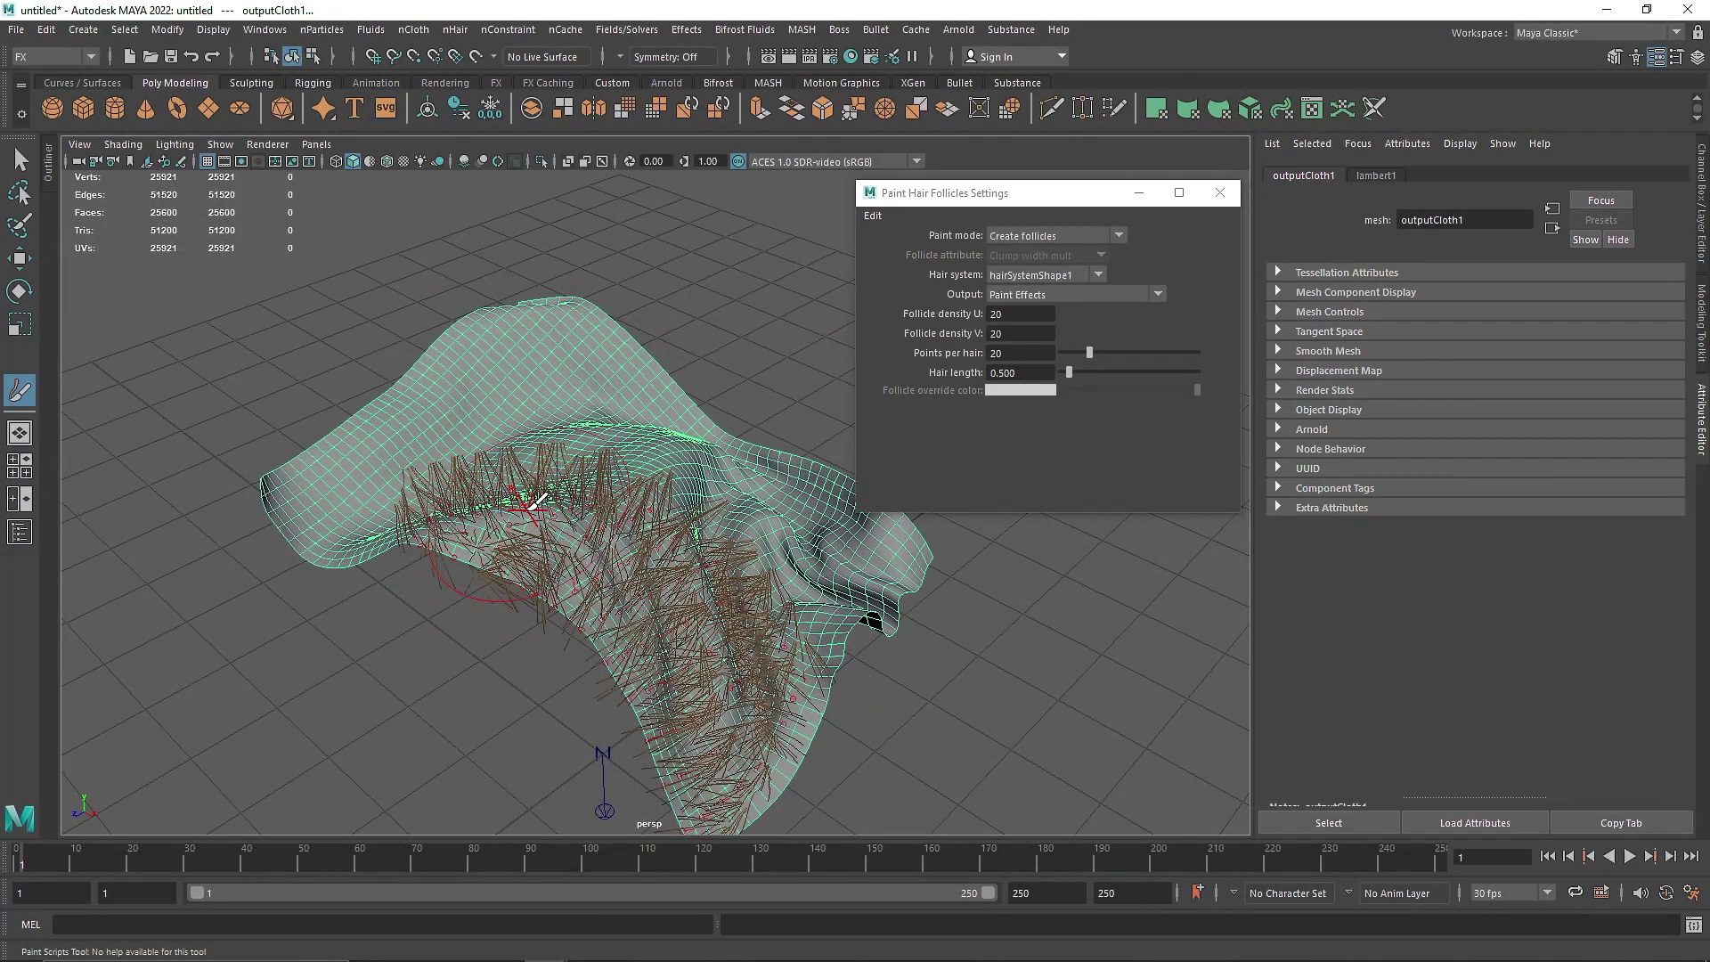
{"action": "key", "text": "ctrl+z"}
- Set follicle density U, density V and points per hair to 30, and paint hair over the cloth's middle folds
{"action": "left_click", "coordinate": [1019, 334]}
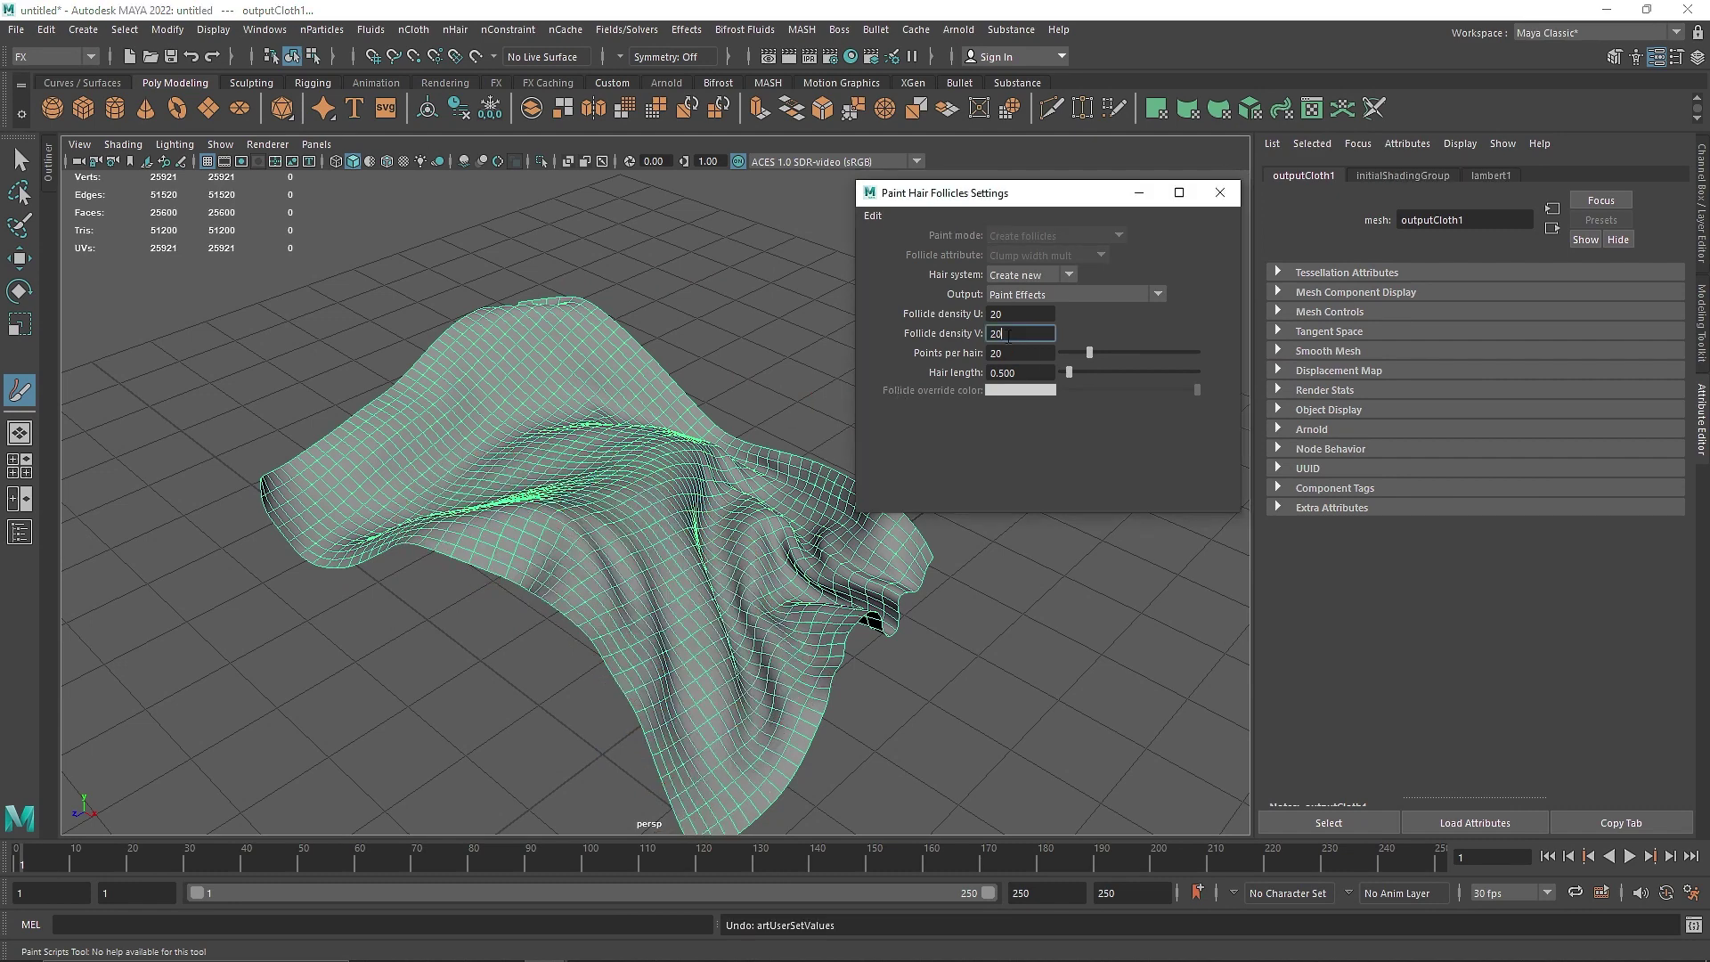
{"action": "double_click", "coordinate": [1023, 315]}
{"action": "type", "text": "30"}
{"action": "double_click", "coordinate": [1020, 353]}
{"action": "type", "text": "0"}
{"action": "key", "text": "Return"}
{"action": "type", "text": "30"}
{"action": "key", "text": "Return"}
{"action": "mouse_move", "coordinate": [716, 681]}
{"action": "left_mouse_down"}
{"action": "mouse_move", "coordinate": [684, 546]}
{"action": "mouse_move", "coordinate": [566, 483]}
{"action": "left_mouse_up"}
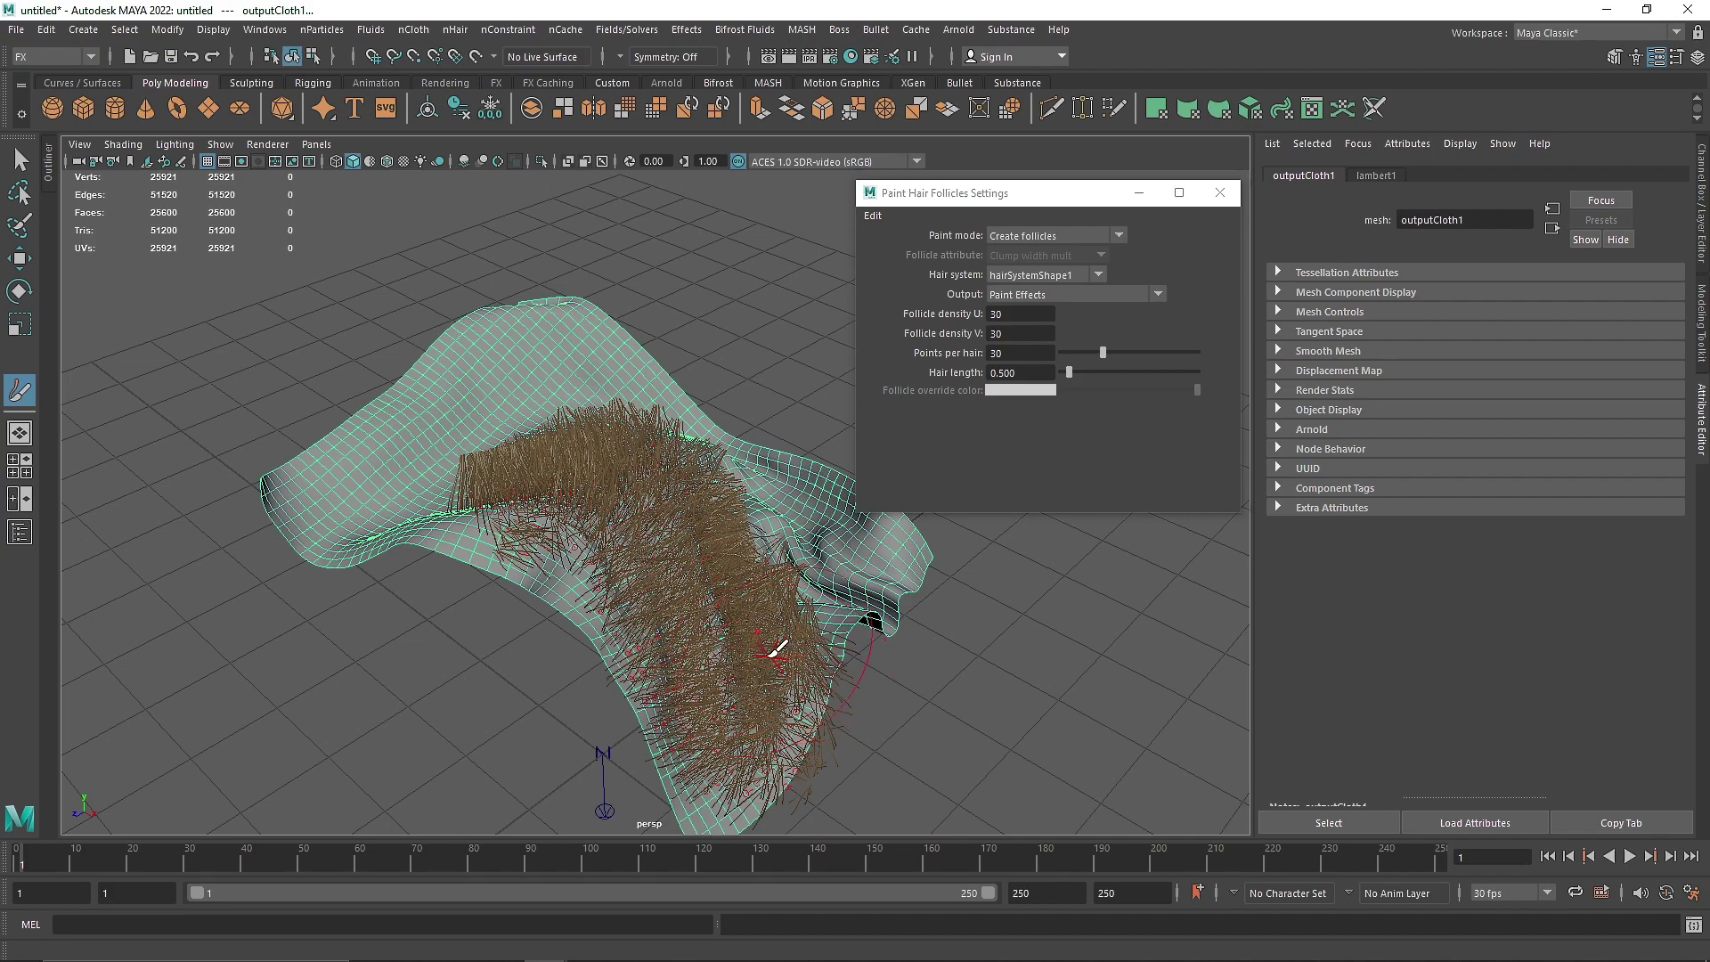
- Examine the painted hair from several angles, close the Paint Hair Follicles settings and undo the painting
{"action": "mouse_move", "coordinate": [694, 606]}
{"action": "left_mouse_down", "text": "alt"}
{"action": "mouse_move", "coordinate": [565, 564]}
{"action": "mouse_move", "coordinate": [679, 577]}
{"action": "left_mouse_up", "text": "alt"}
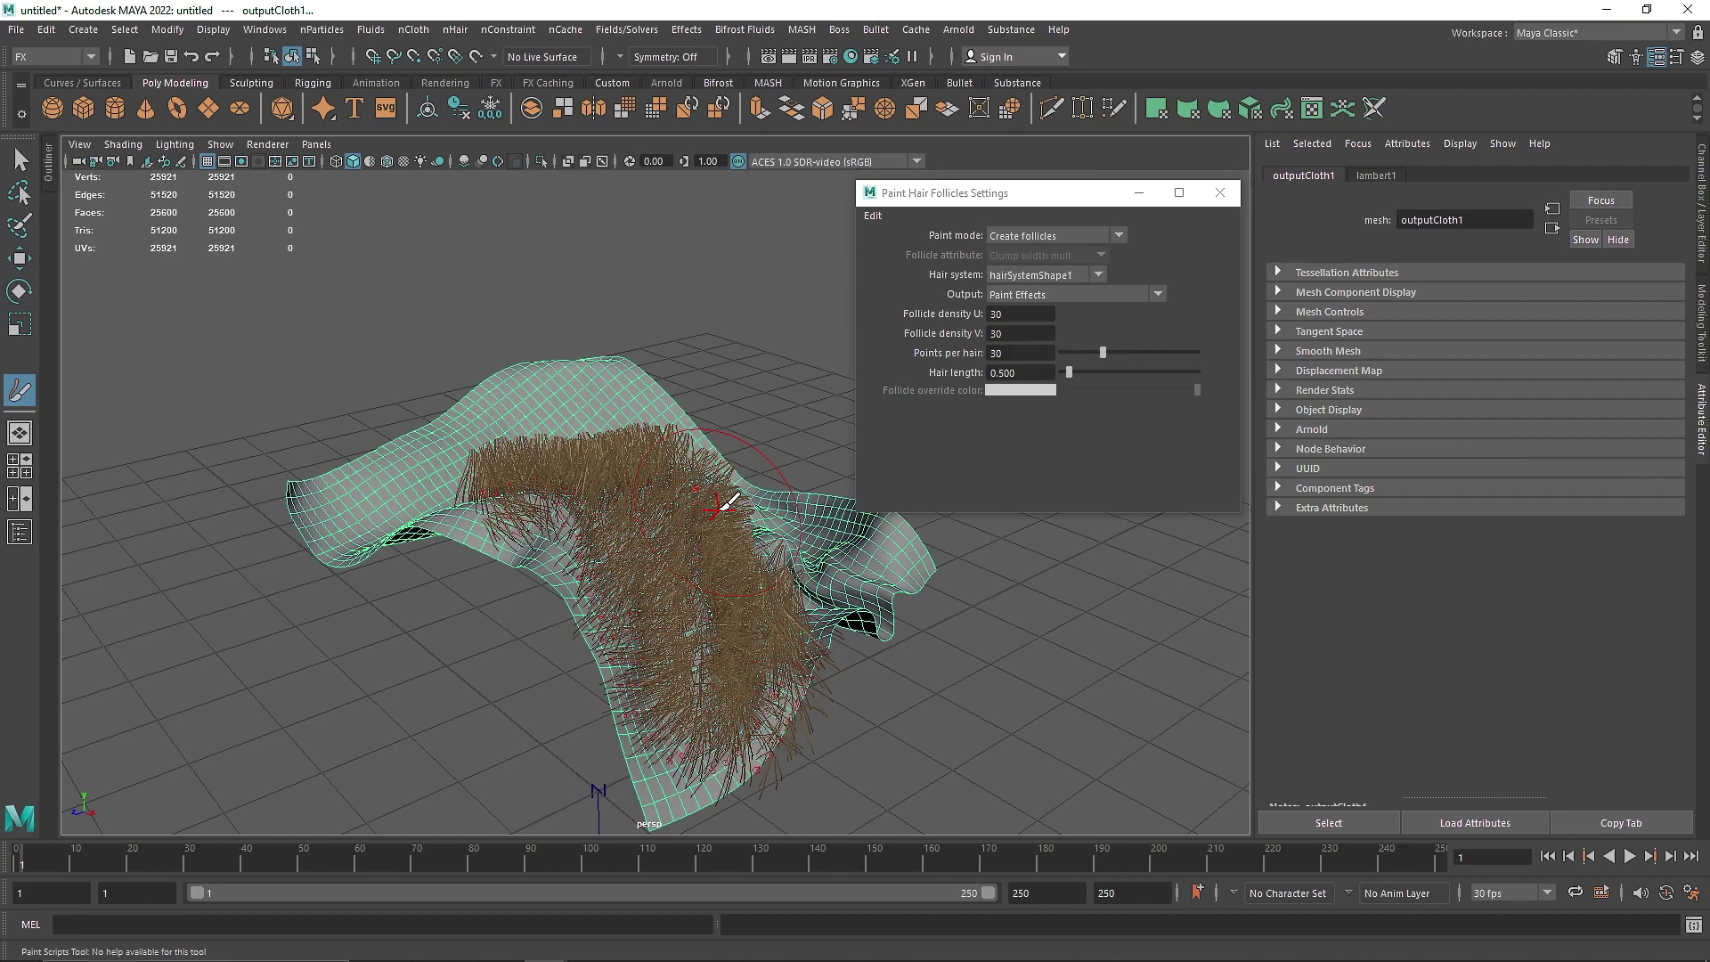
{"action": "left_click_drag", "start_coordinate": [698, 564], "coordinate": [683, 599], "text": "alt"}
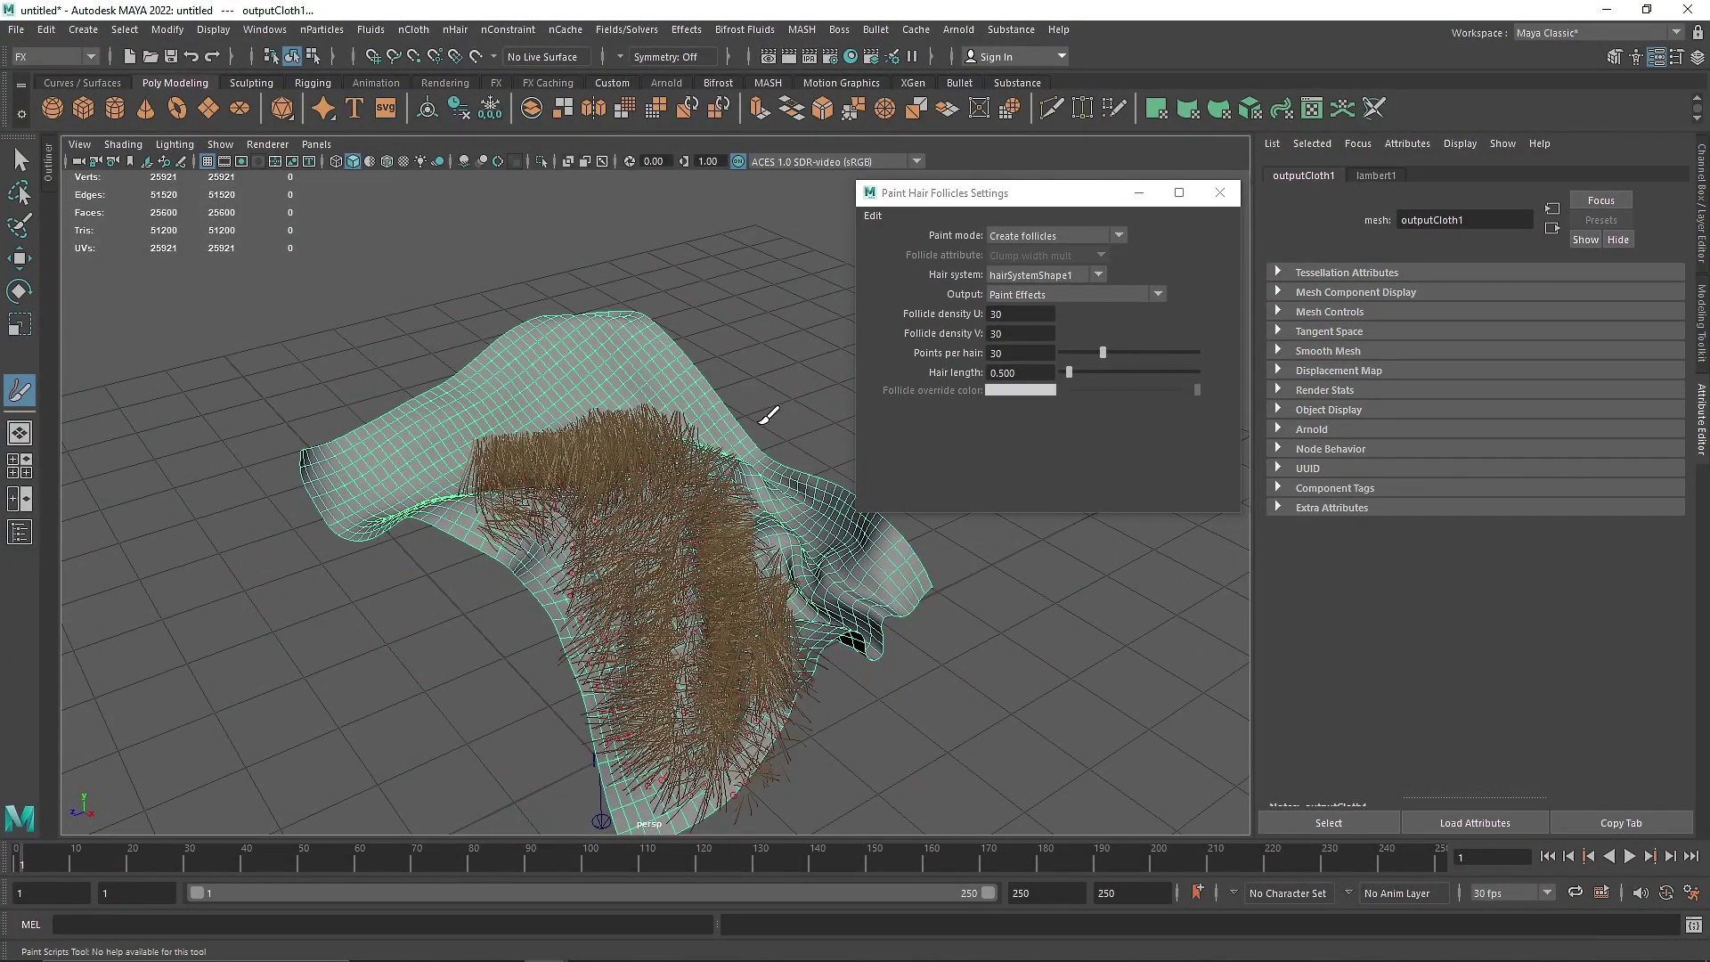
{"action": "left_click_drag", "start_coordinate": [689, 481], "coordinate": [707, 462], "text": "alt"}
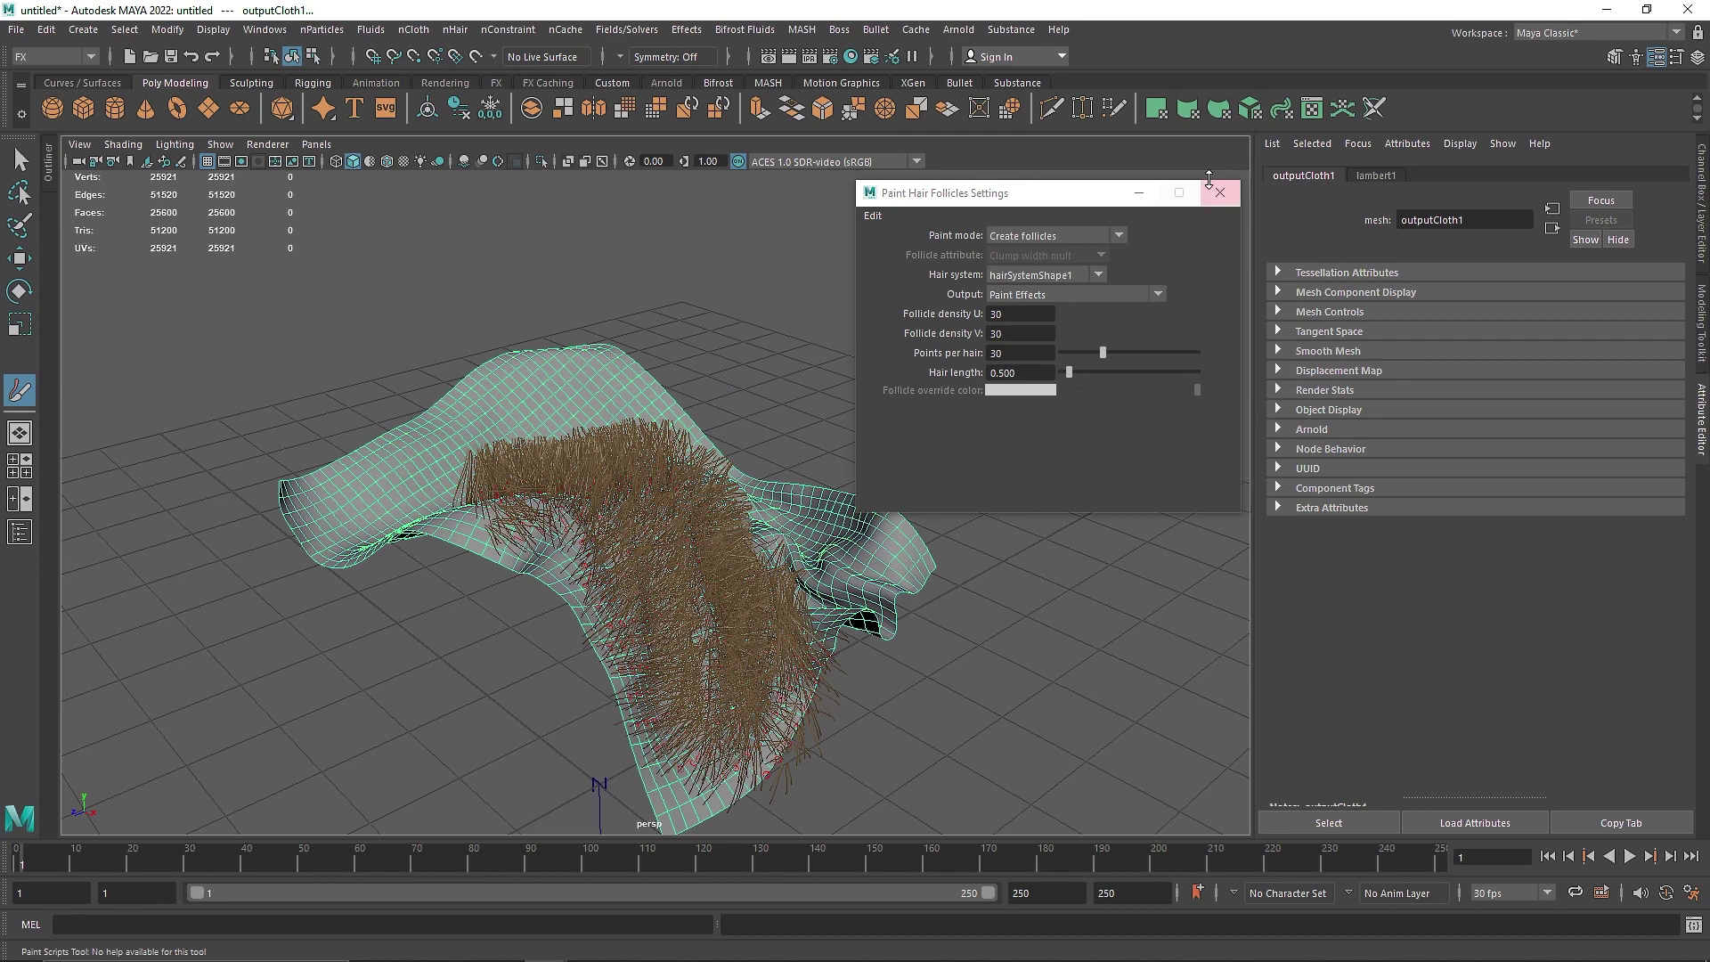
{"action": "left_click", "coordinate": [454, 32]}
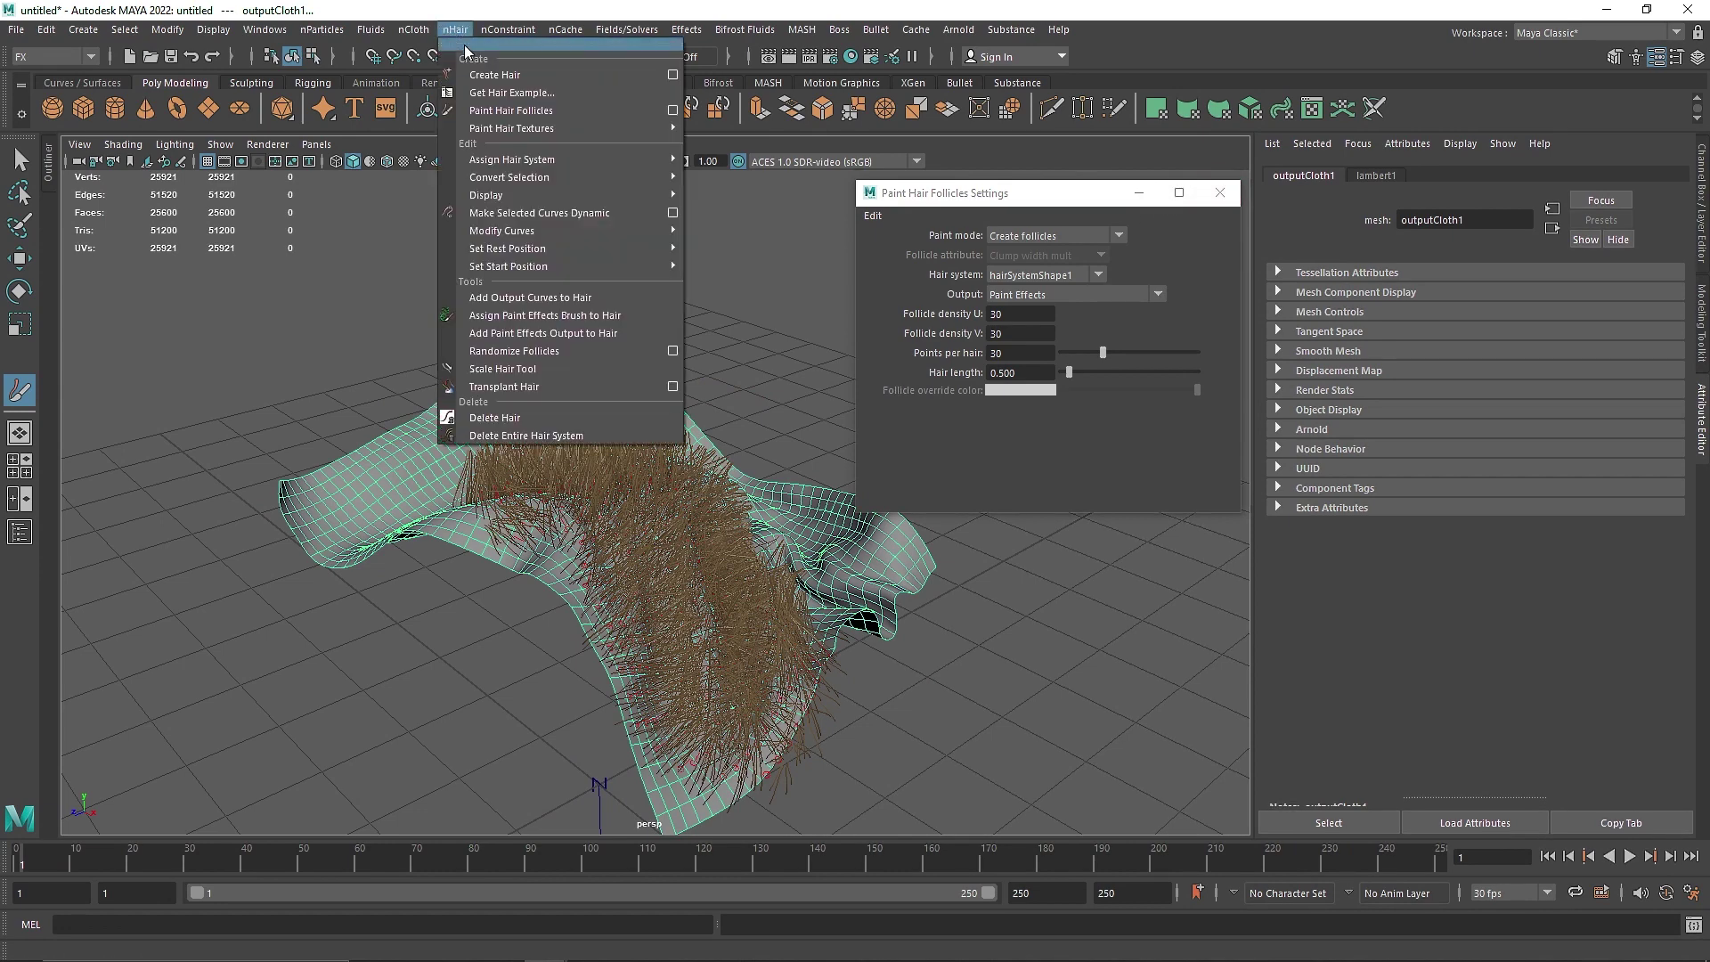
{"action": "left_click", "coordinate": [454, 34]}
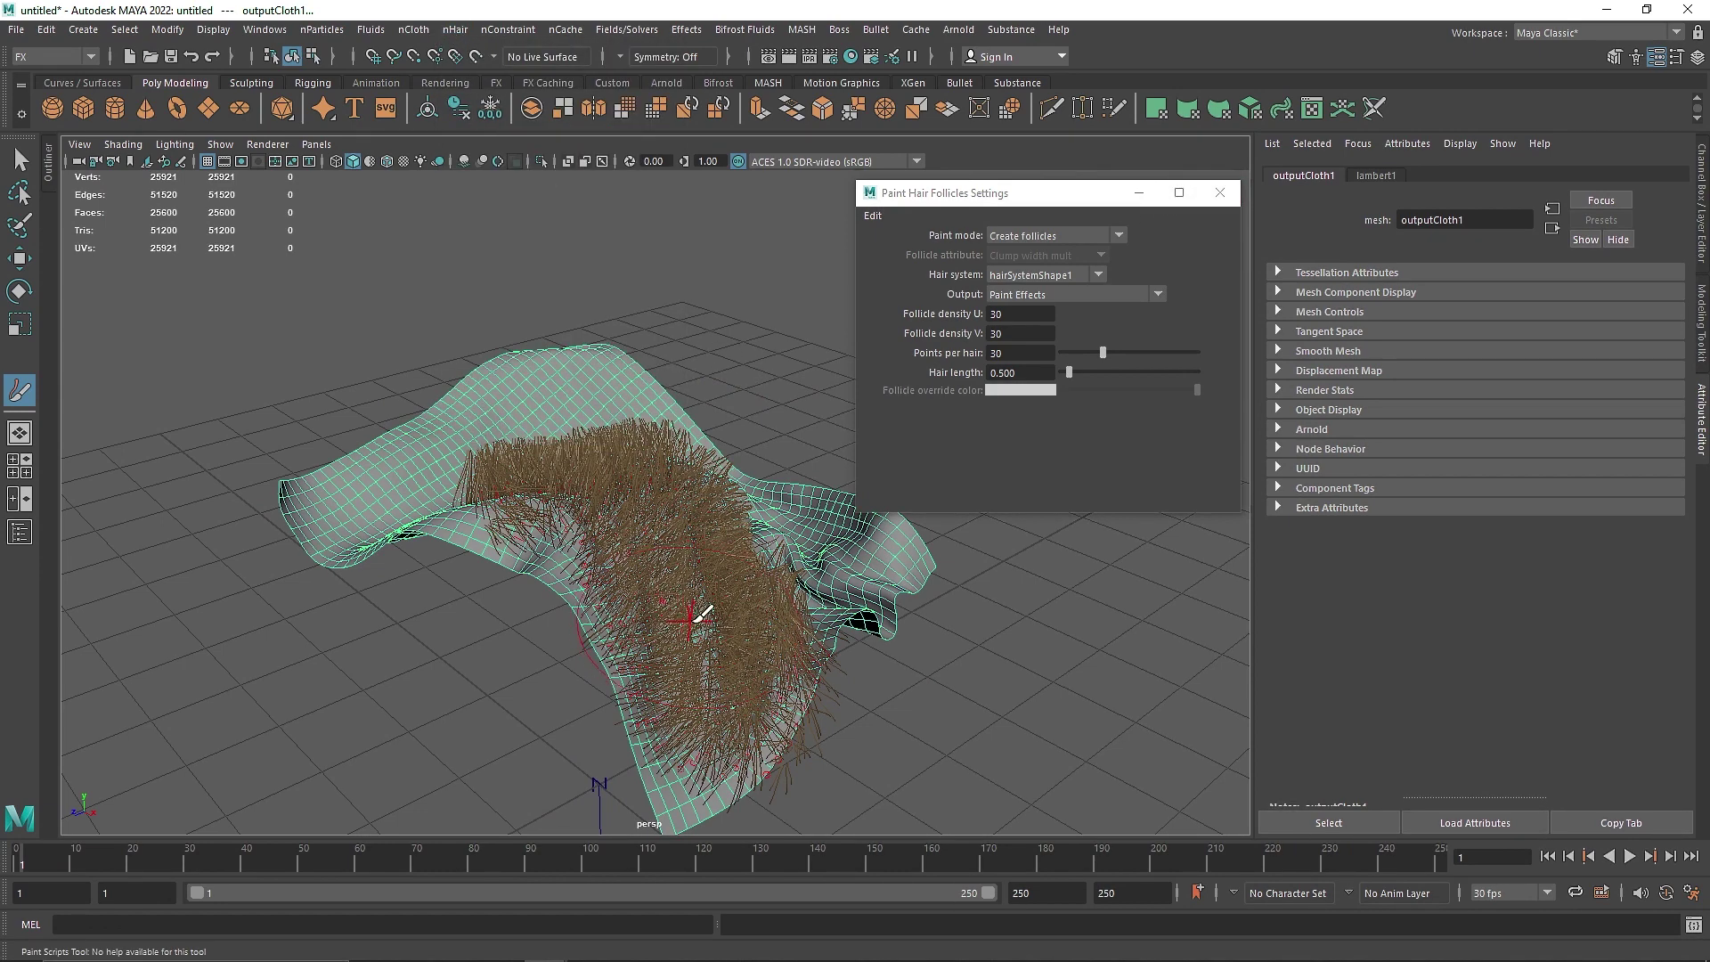
{"action": "mouse_move", "coordinate": [638, 579]}
{"action": "left_mouse_down", "text": "alt"}
{"action": "mouse_move", "coordinate": [619, 613]}
{"action": "mouse_move", "coordinate": [627, 593]}
{"action": "left_mouse_up", "text": "alt"}
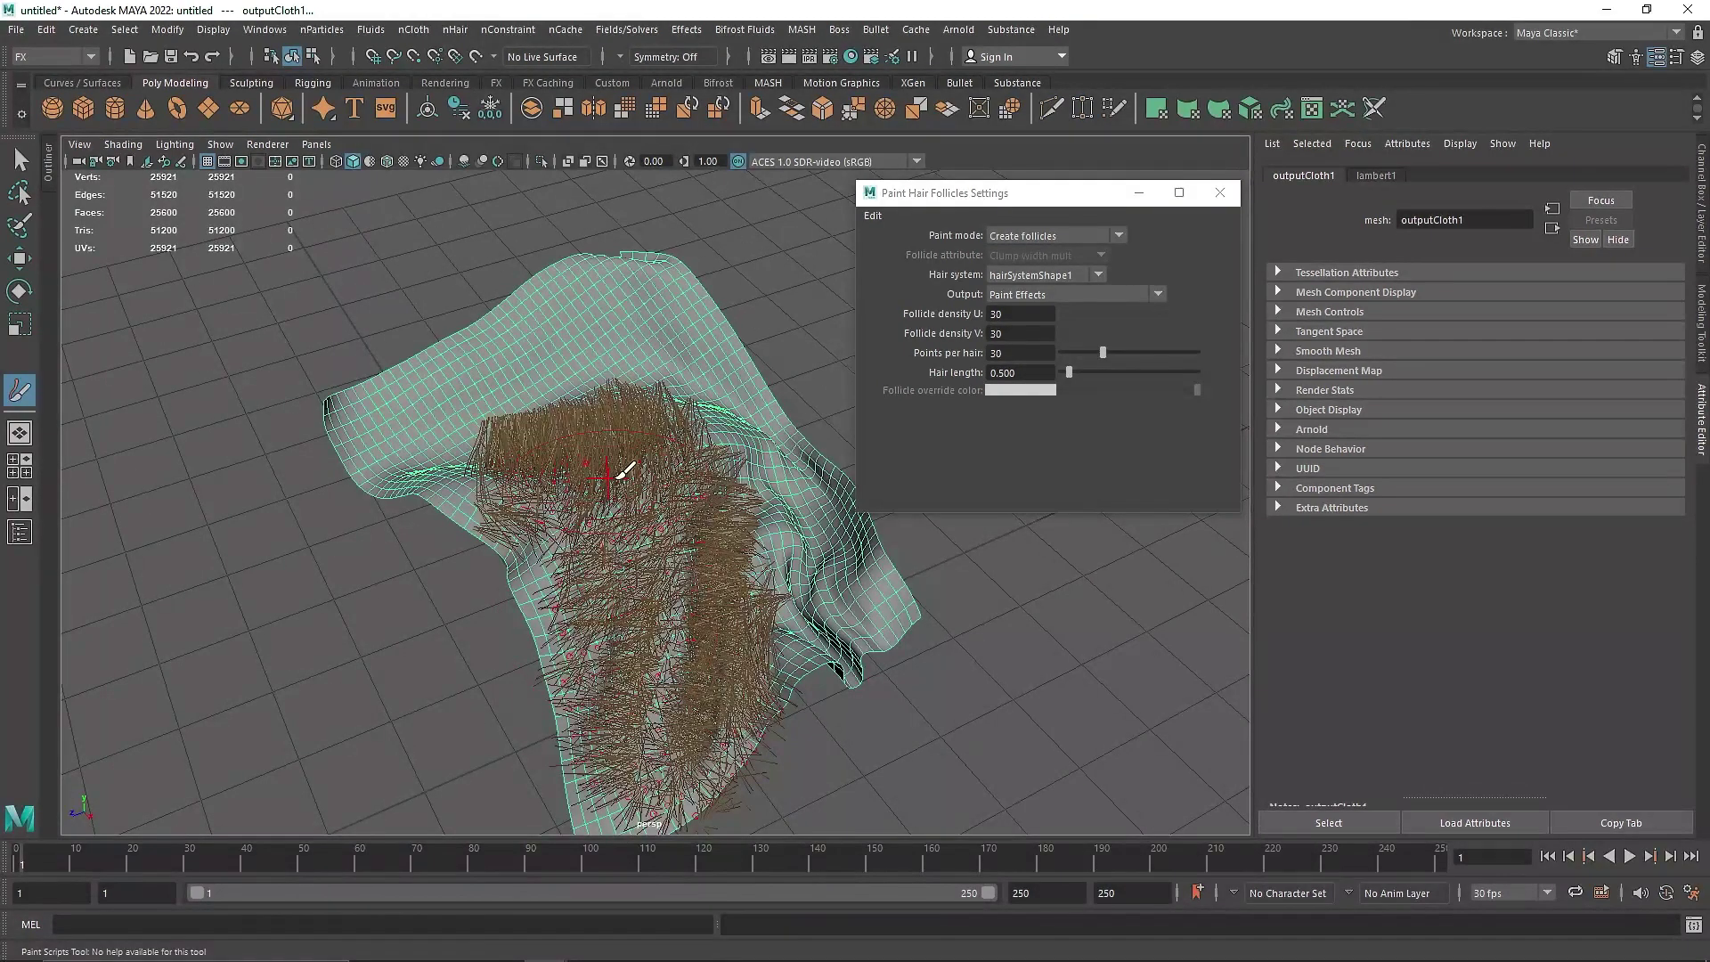
{"action": "left_click", "coordinate": [1219, 194]}
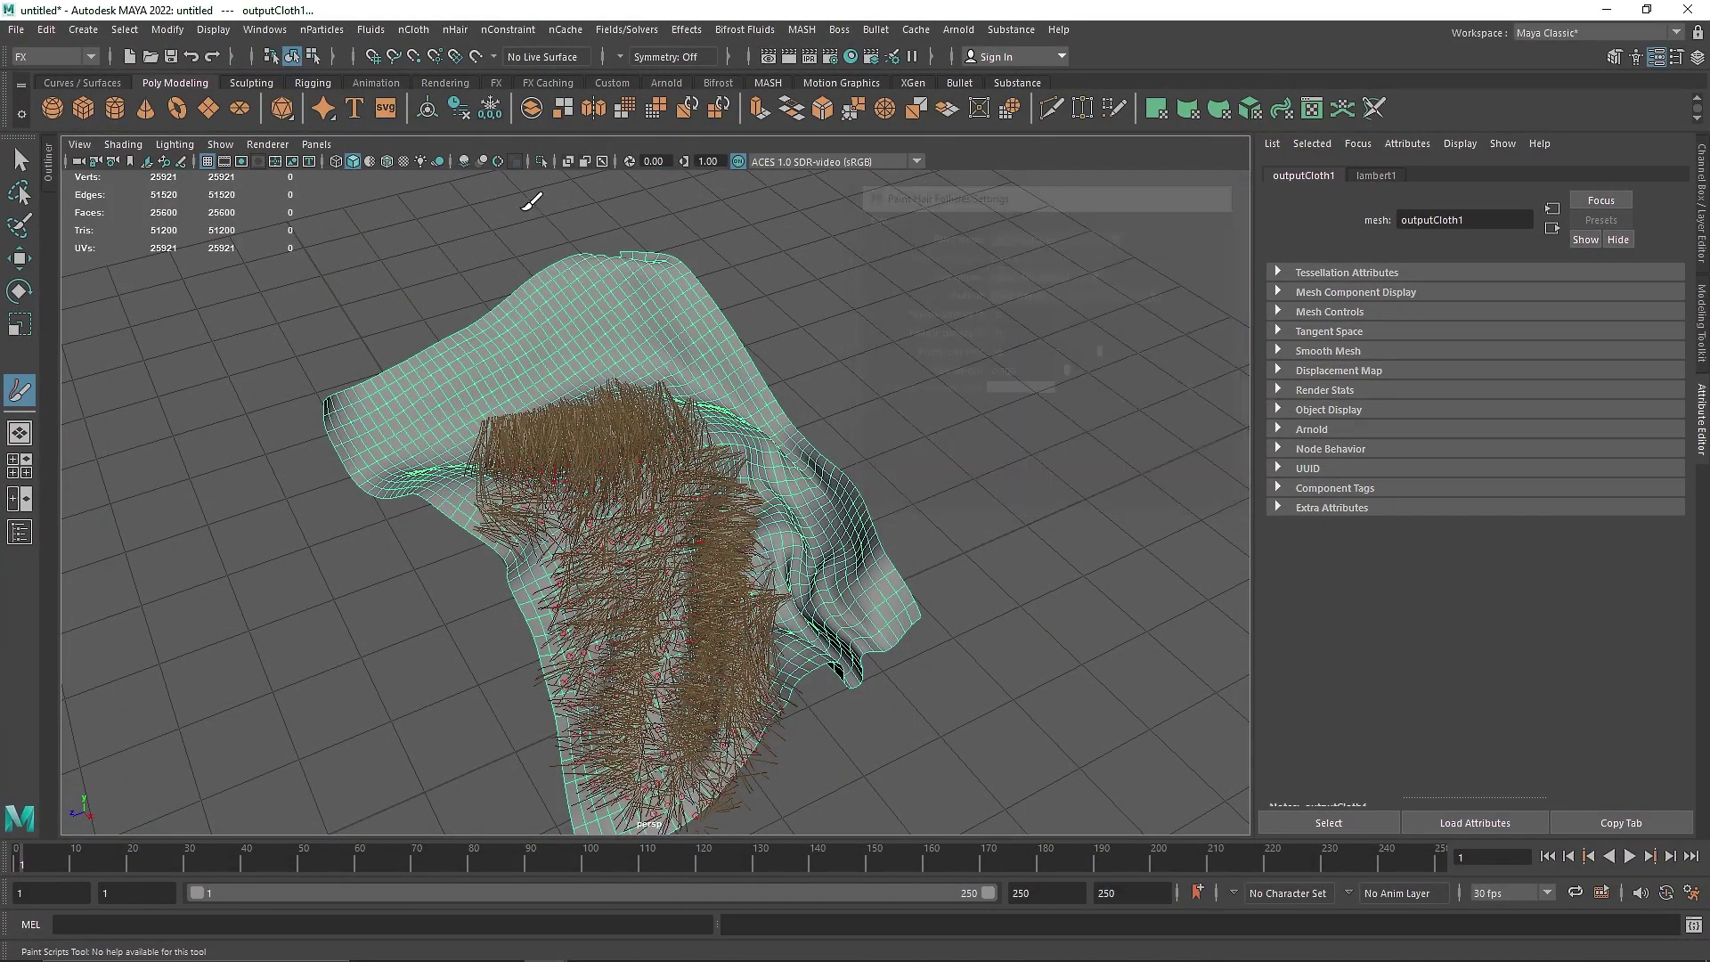
{"action": "key", "text": "ctrl+z"}
- Select the Cloth mesh and create default nHair over its whole surface
{"action": "left_click", "coordinate": [20, 159]}
{"action": "left_click", "coordinate": [467, 314]}
{"action": "left_click", "coordinate": [485, 352]}
{"action": "left_click", "coordinate": [414, 29]}
{"action": "mouse_move", "coordinate": [451, 38]}
{"action": "left_click", "coordinate": [488, 75]}
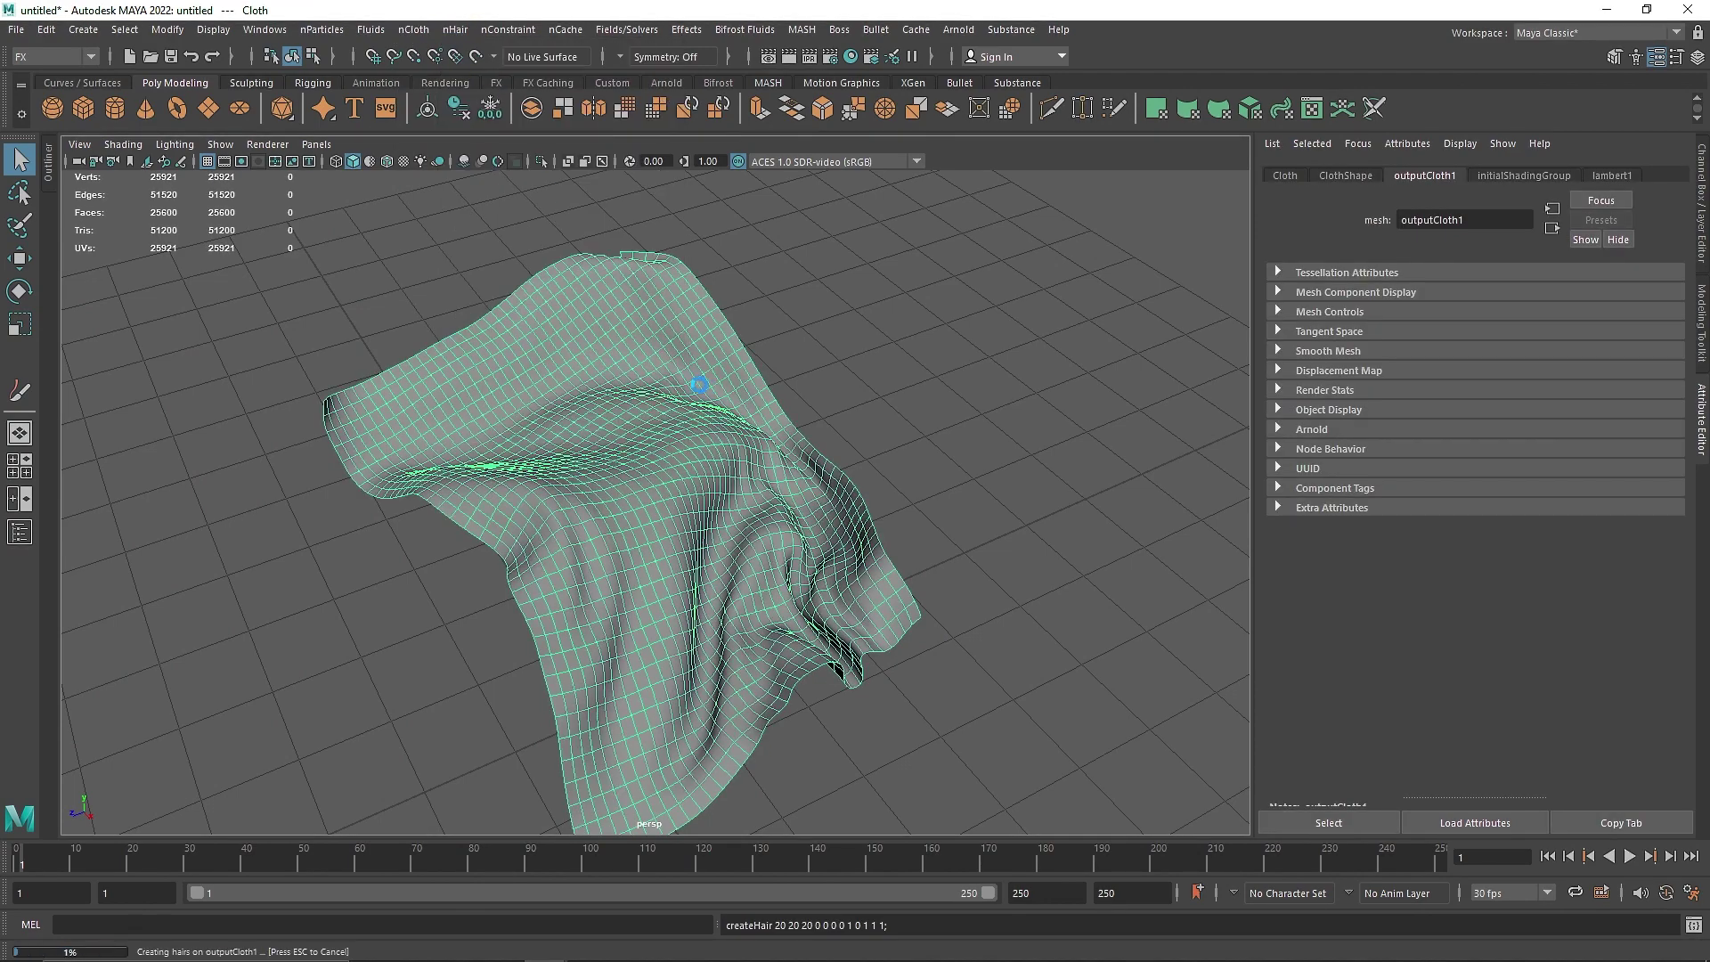
{"action": "left_click_drag", "start_coordinate": [722, 454], "coordinate": [695, 489], "text": "alt"}
{"action": "mouse_move", "coordinate": [694, 489]}
{"action": "middle_mouse_down", "text": "alt"}
{"action": "mouse_move", "coordinate": [655, 486]}
{"action": "mouse_move", "coordinate": [708, 516]}
{"action": "middle_mouse_up", "text": "alt"}
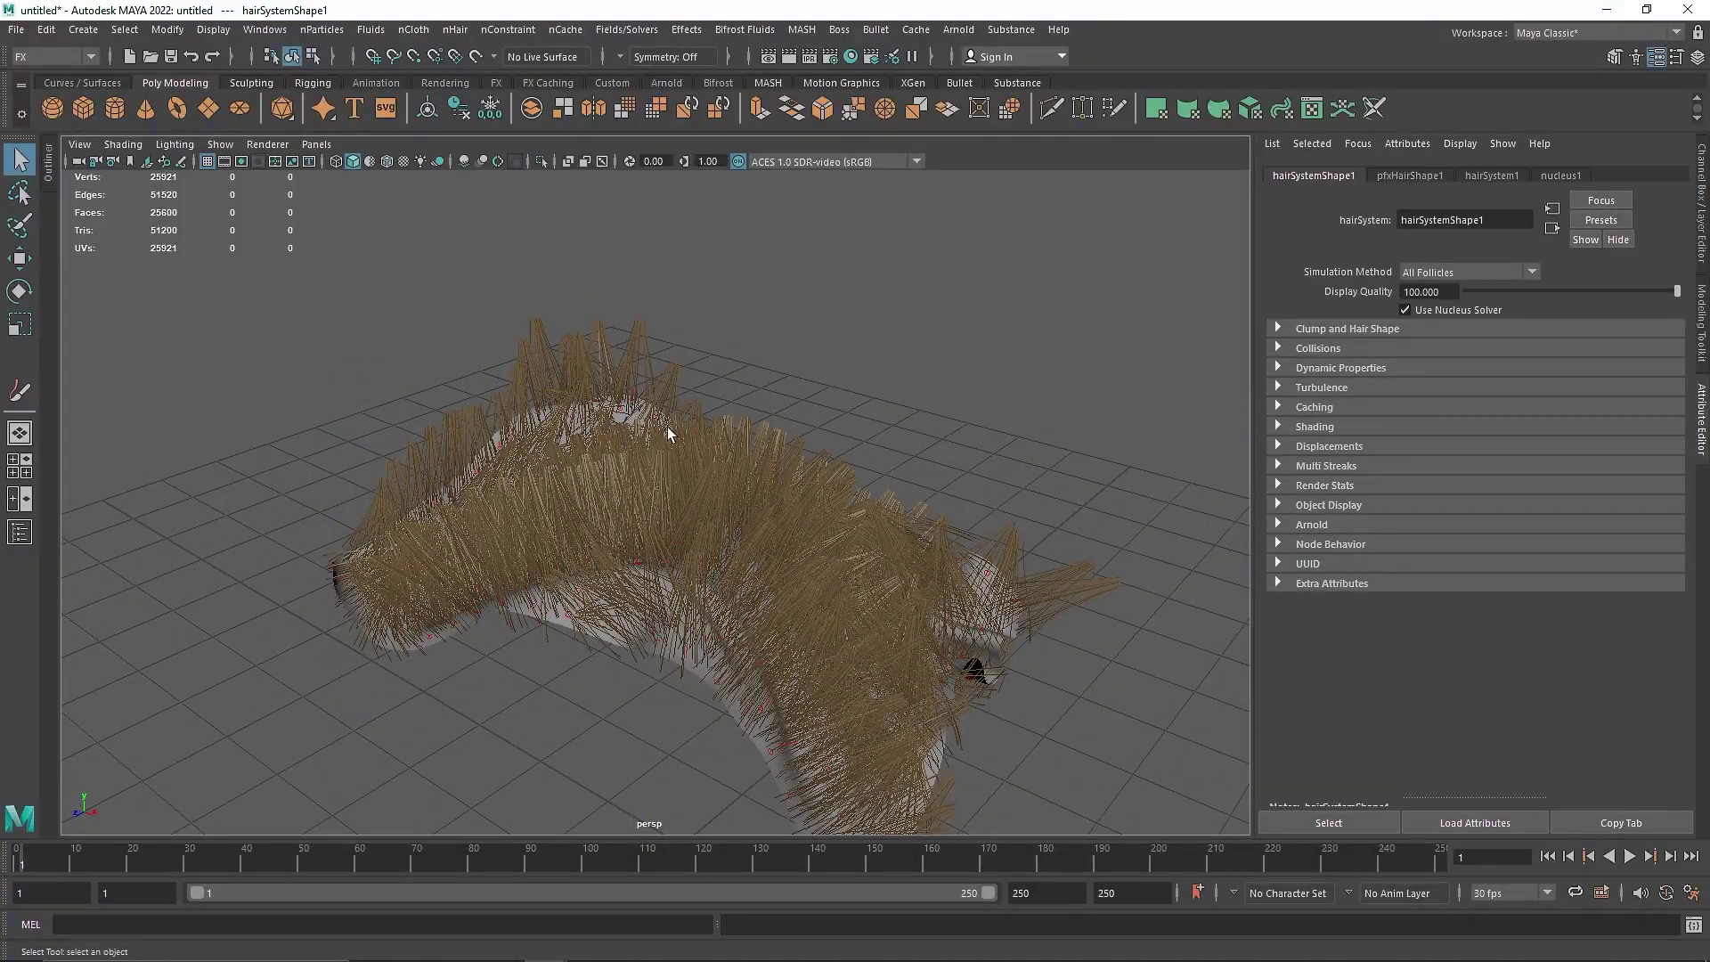
{"action": "scroll", "coordinate": [679, 541], "scroll_direction": "up", "scroll_amount": 6}
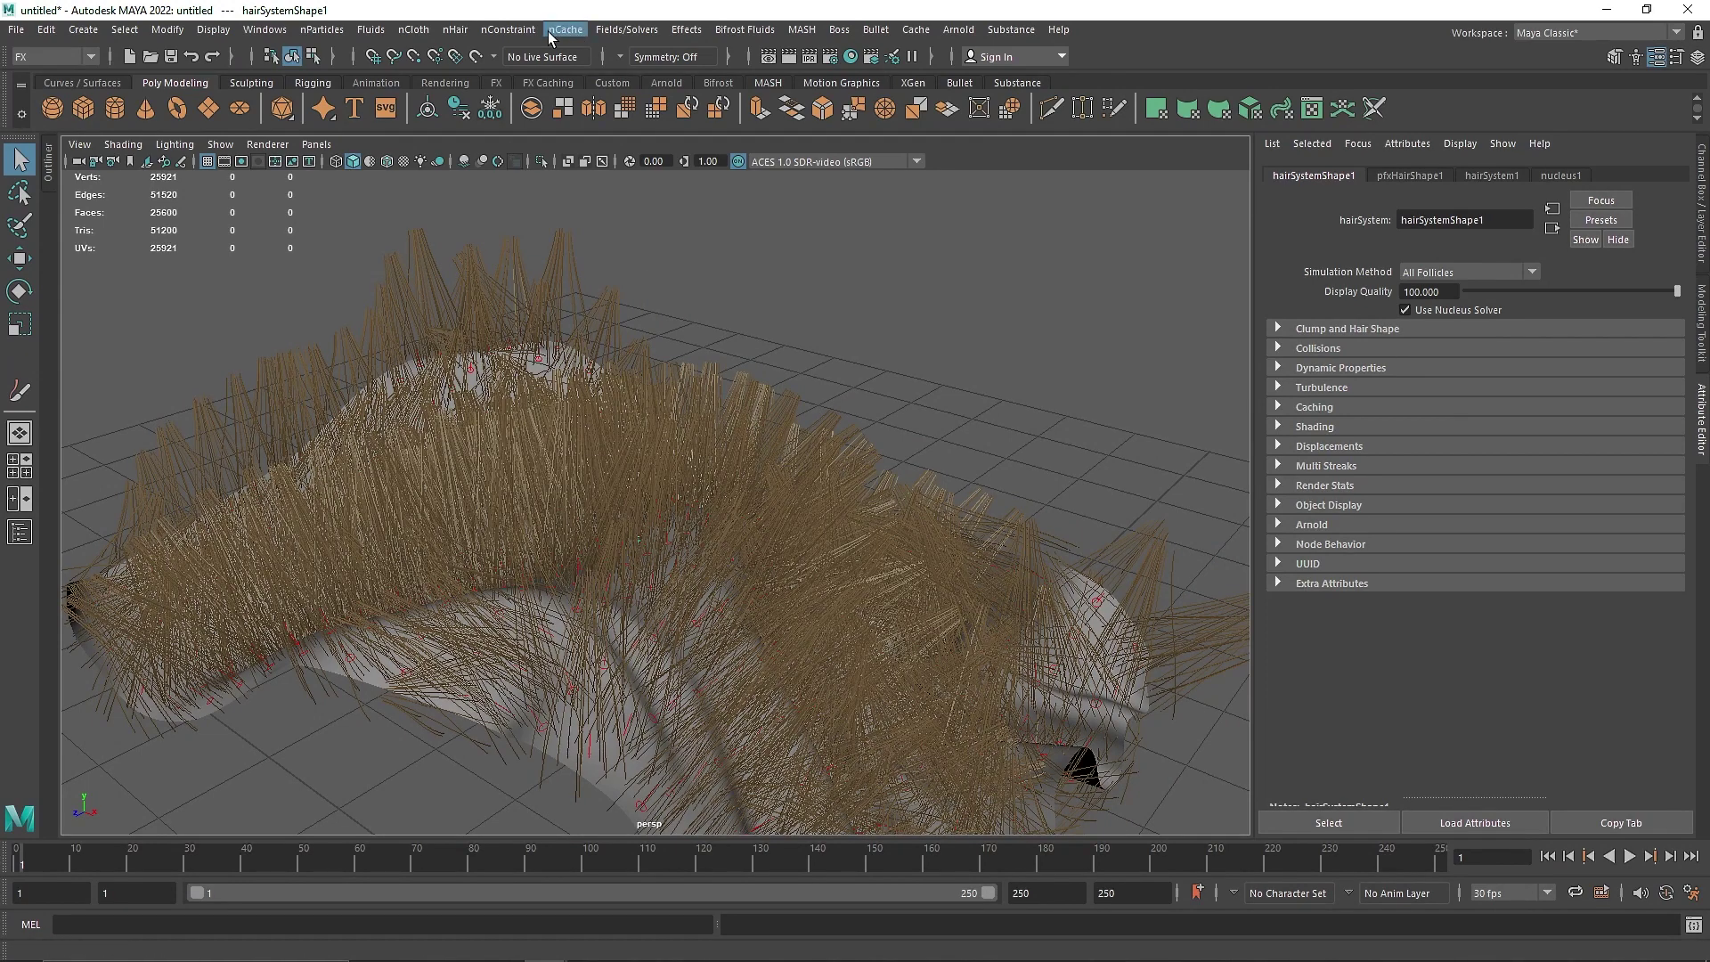
- Shorten all the hair on the cloth to short tufts with the Scale Hair Tool
{"action": "left_click", "coordinate": [745, 431]}
{"action": "left_click", "coordinate": [455, 29]}
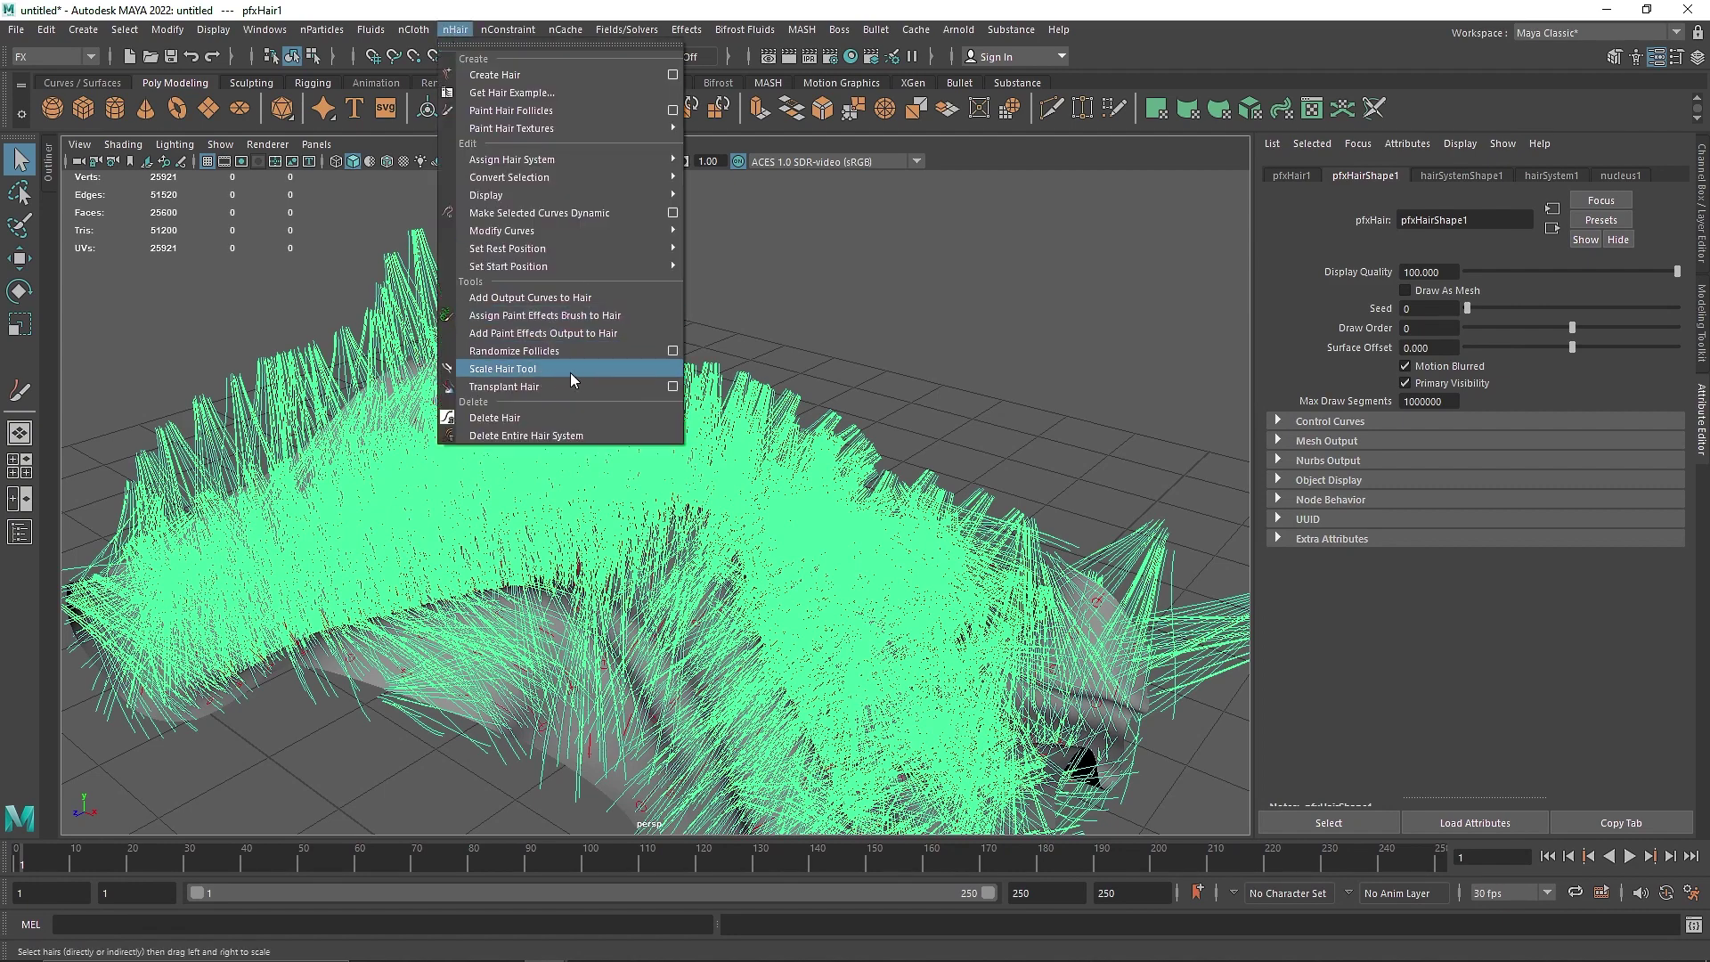
{"action": "left_click", "coordinate": [570, 373]}
{"action": "middle_click_drag", "start_coordinate": [890, 606], "coordinate": [632, 441], "text": "alt"}
{"action": "left_click_drag", "start_coordinate": [1140, 504], "coordinate": [689, 563]}
{"action": "key", "text": "q"}
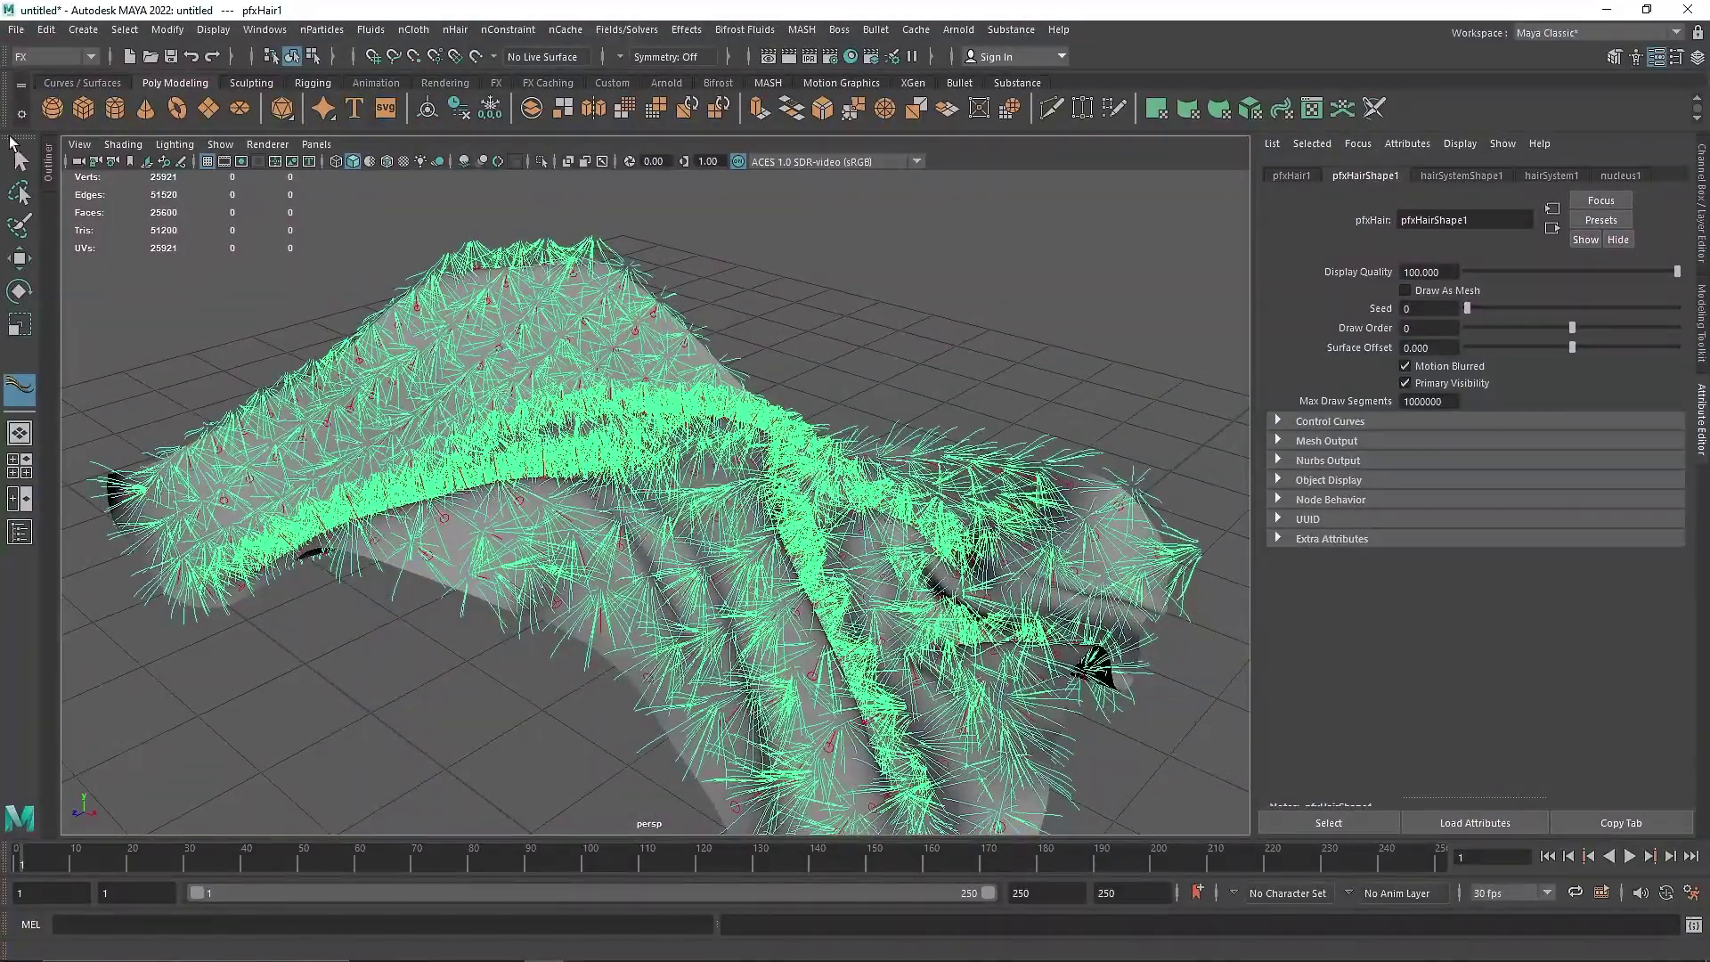
- Set Hairs Per Clump to 100 in the hairSystem1 shape's clump and hair shape settings
{"action": "left_click", "coordinate": [48, 168]}
{"action": "left_click", "coordinate": [119, 305]}
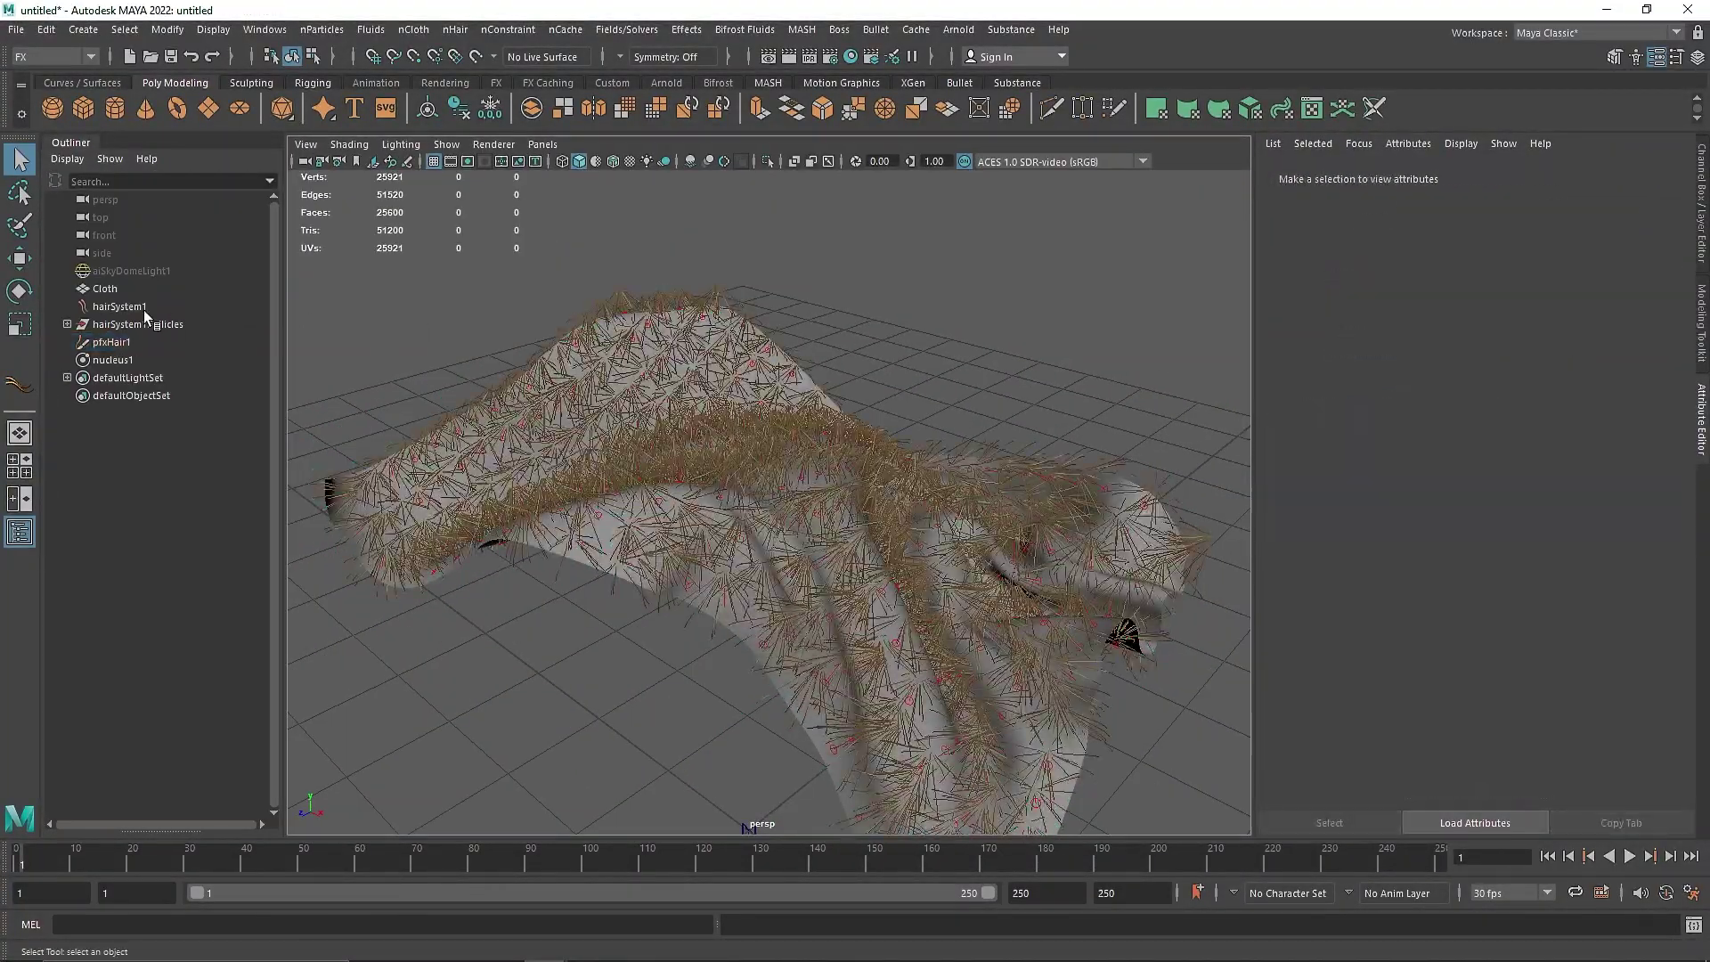
{"action": "left_click", "coordinate": [1392, 176]}
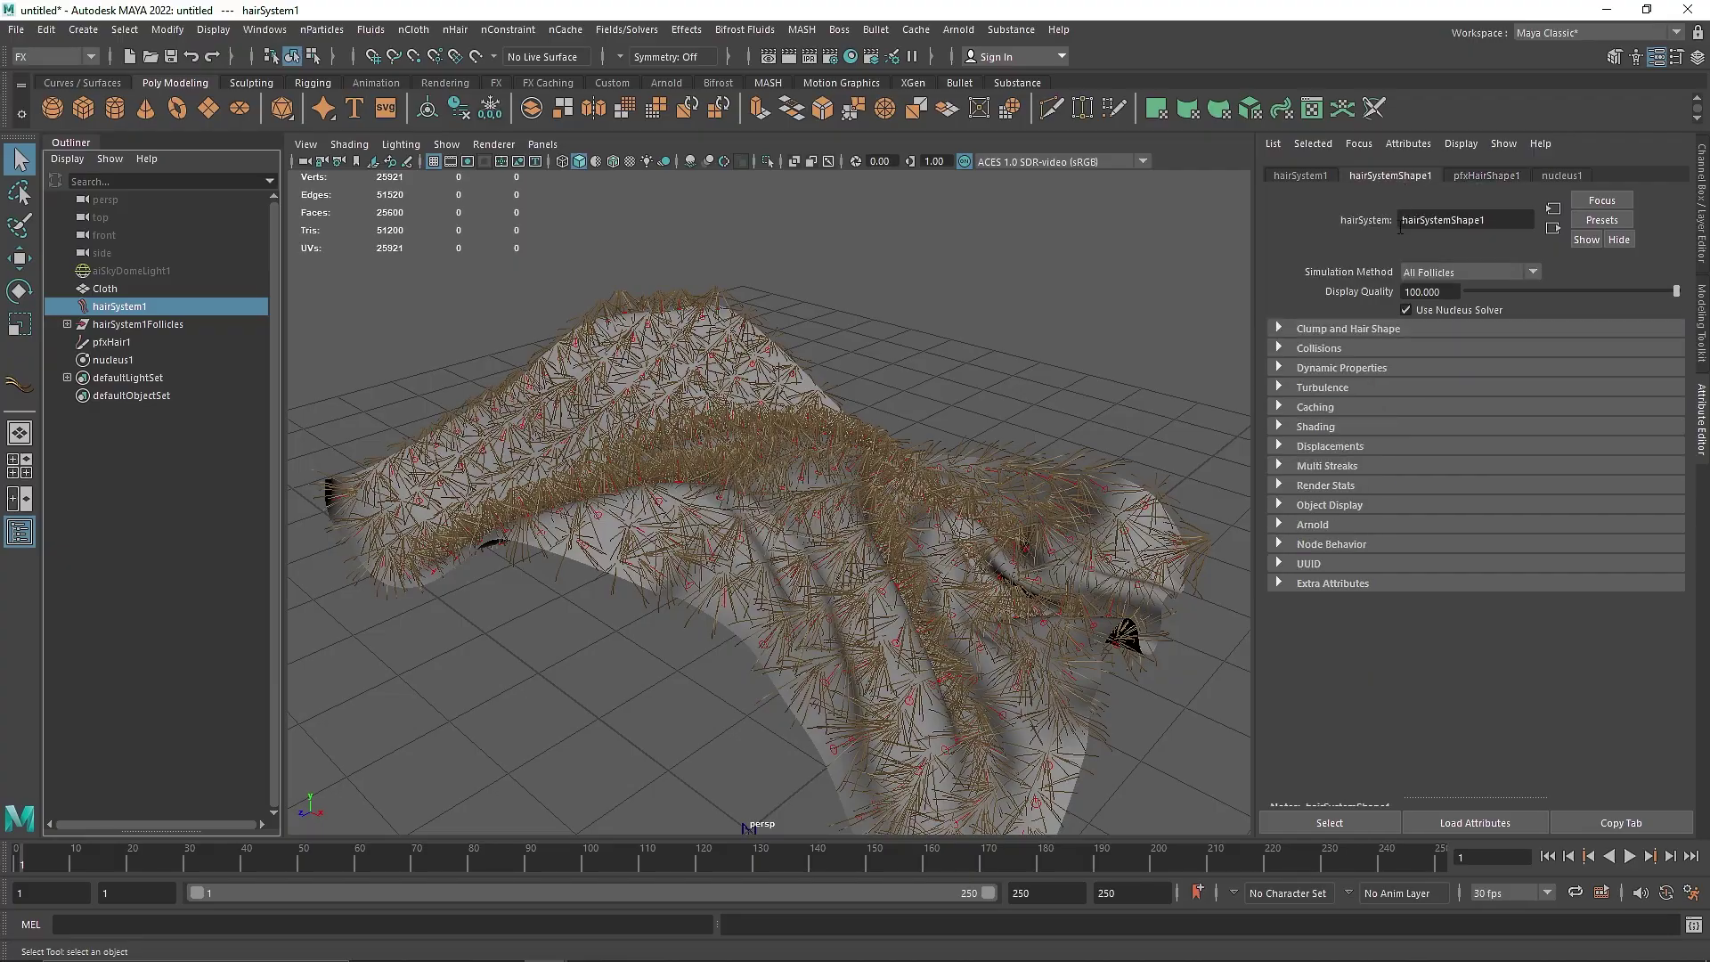
{"action": "left_click", "coordinate": [1333, 333]}
{"action": "left_click_drag", "start_coordinate": [1484, 347], "coordinate": [1688, 365]}
{"action": "mouse_move", "coordinate": [838, 431]}
{"action": "left_mouse_down", "text": "alt"}
{"action": "mouse_move", "coordinate": [765, 525]}
{"action": "mouse_move", "coordinate": [642, 543]}
{"action": "mouse_move", "coordinate": [840, 429]}
{"action": "left_mouse_up", "text": "alt"}
{"action": "right_click_drag", "start_coordinate": [840, 429], "coordinate": [1006, 504], "text": "alt"}
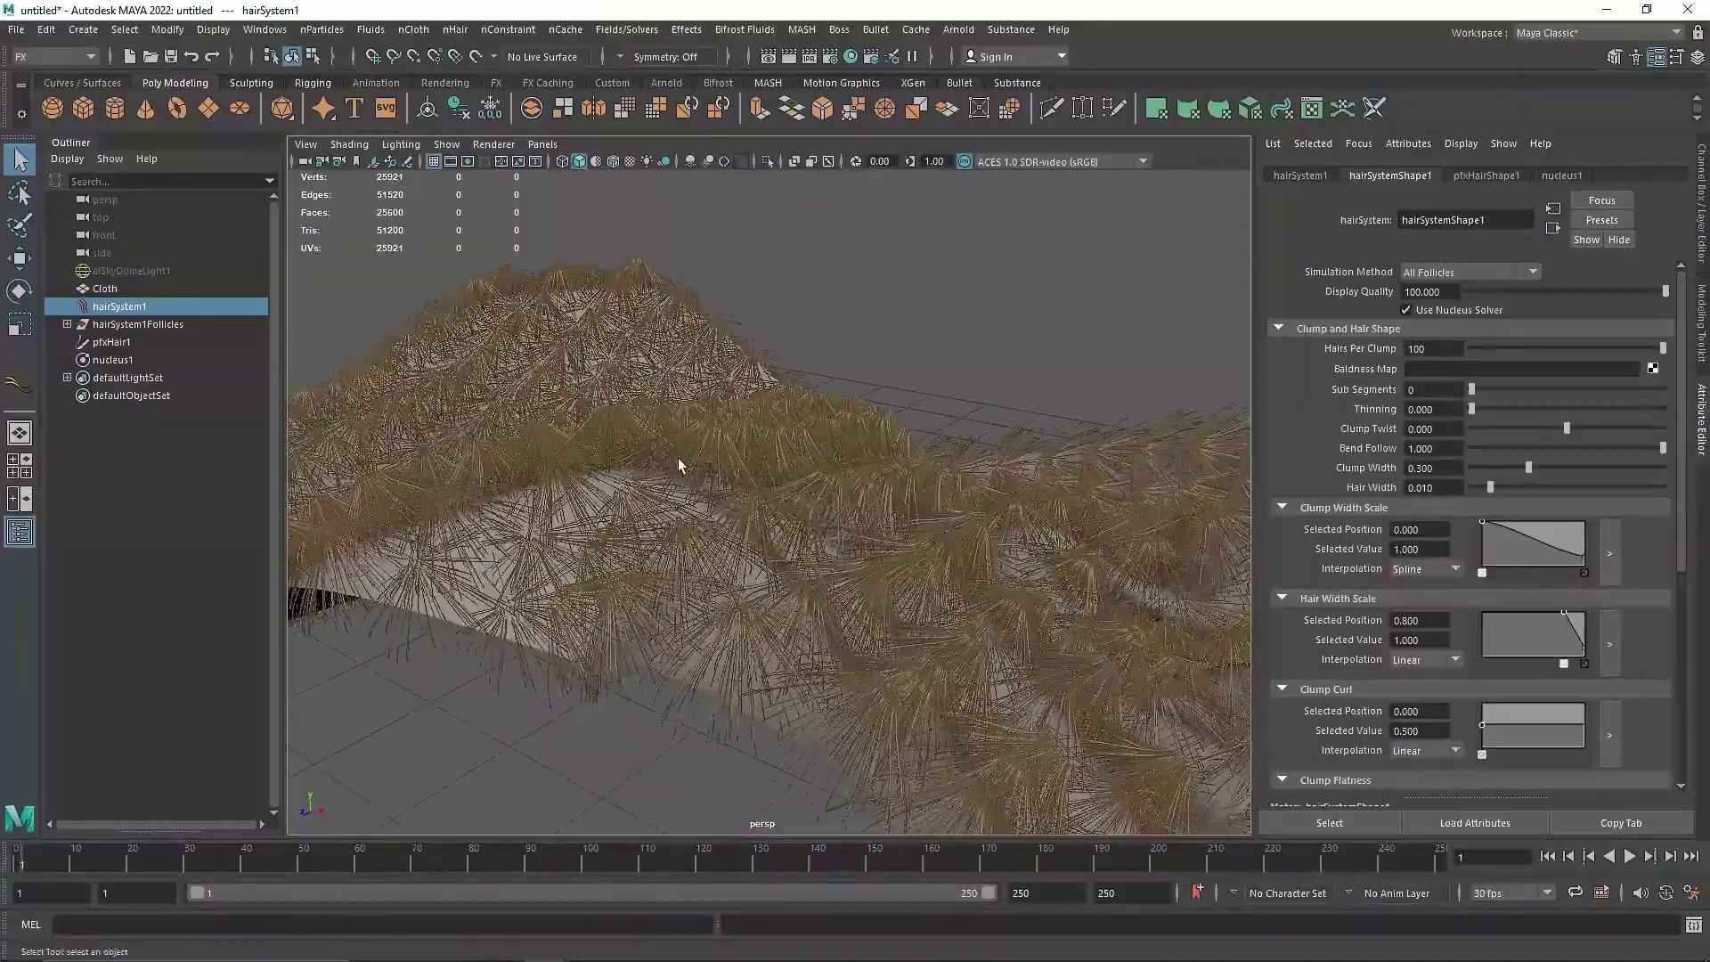
{"action": "right_click_drag", "start_coordinate": [713, 477], "coordinate": [824, 481], "text": "alt"}
{"action": "left_click_drag", "start_coordinate": [824, 481], "coordinate": [868, 485], "text": "alt"}
{"action": "right_click_drag", "start_coordinate": [749, 464], "coordinate": [507, 500], "text": "alt"}
{"action": "middle_click_drag", "start_coordinate": [508, 500], "coordinate": [569, 543], "text": "alt"}
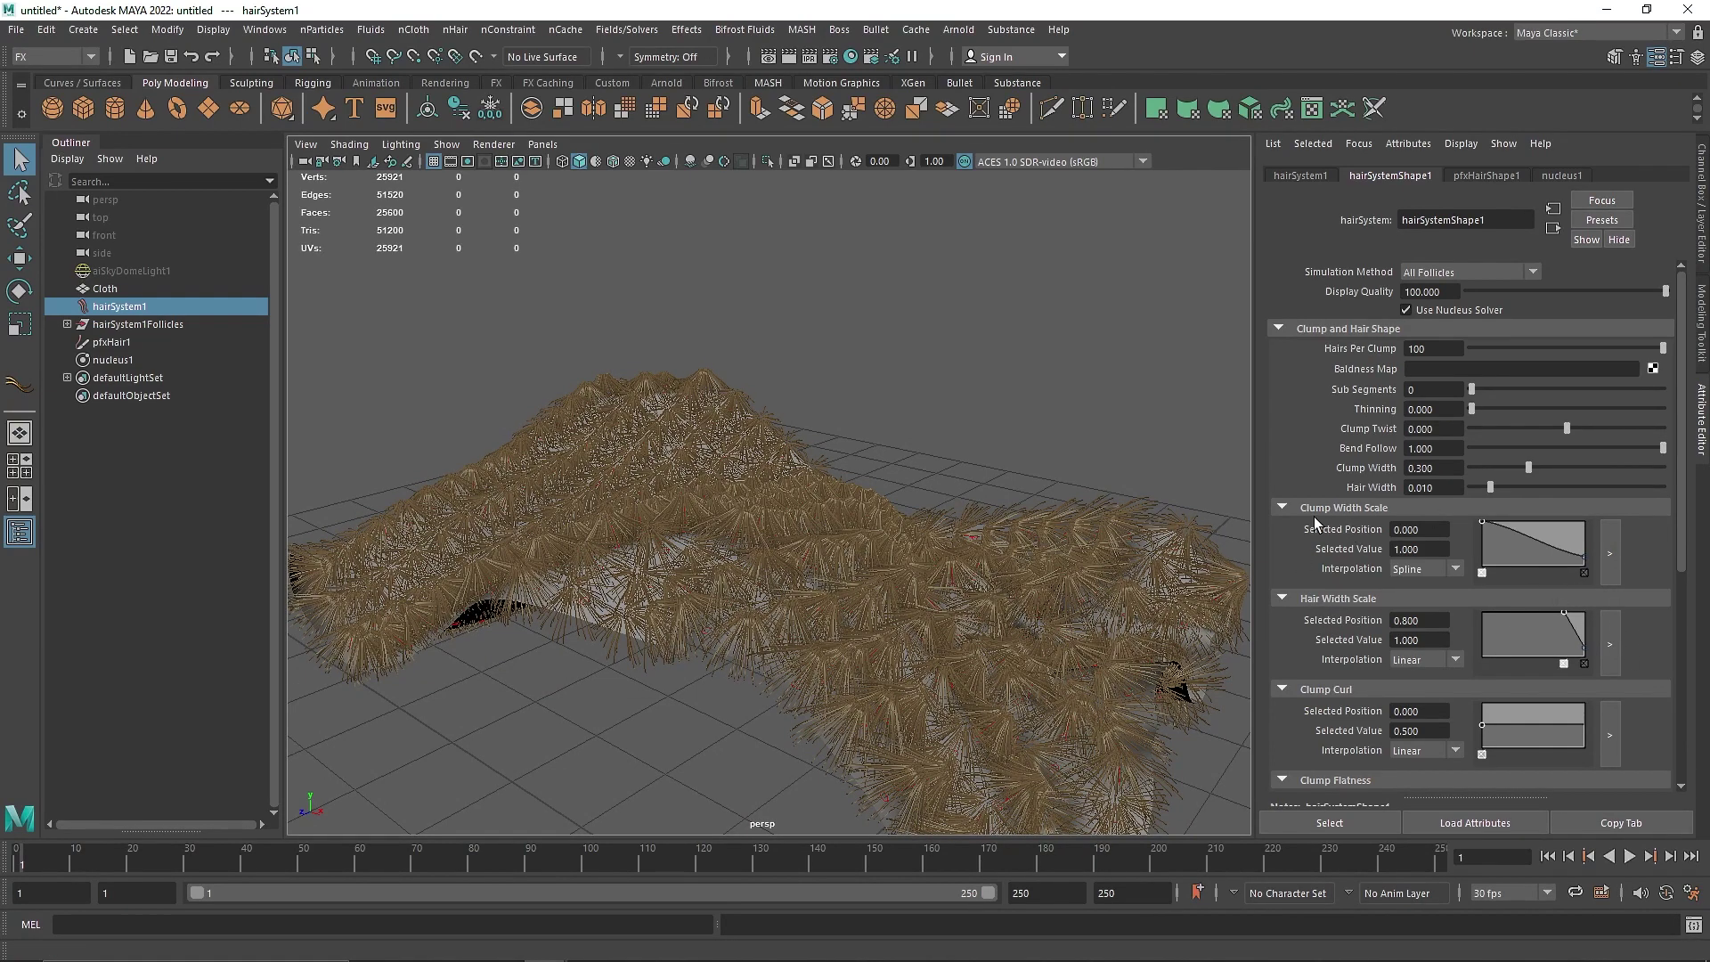
- Flatten the hair system's Clump Width Scale curve by raising its end point to full value
{"action": "left_click", "coordinate": [1611, 549]}
{"action": "left_click_drag", "start_coordinate": [1256, 316], "coordinate": [1010, 268]}
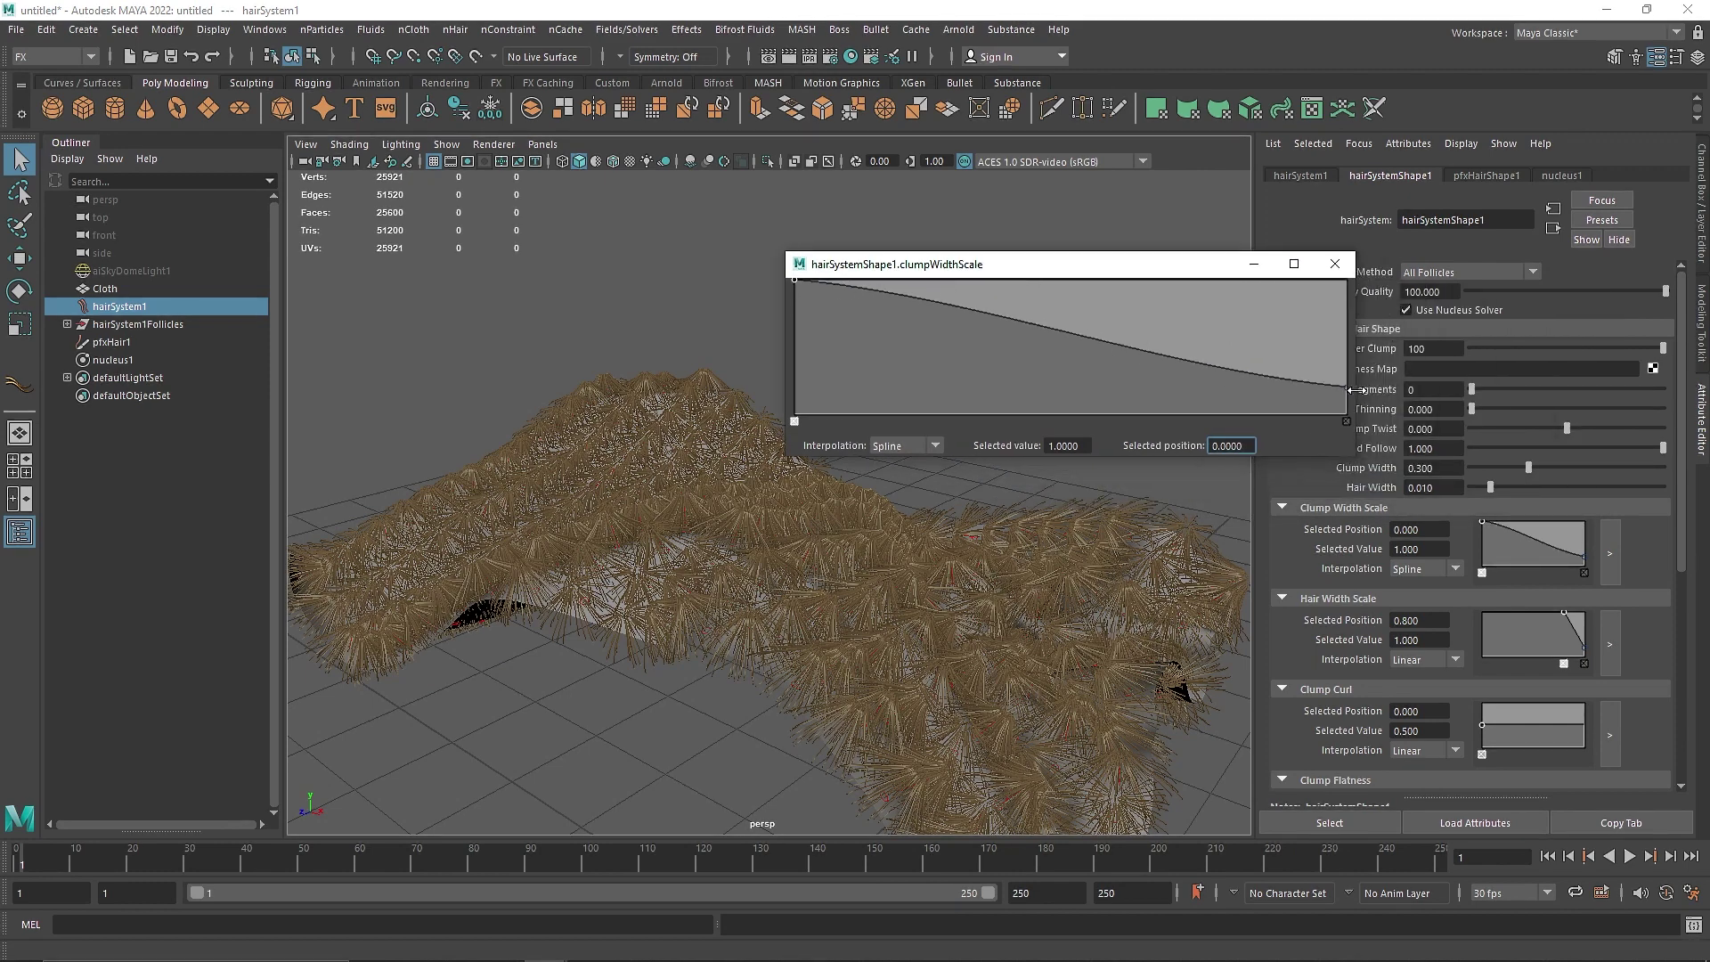
{"action": "mouse_move", "coordinate": [794, 280]}
{"action": "left_mouse_down"}
{"action": "mouse_move", "coordinate": [839, 287]}
{"action": "mouse_move", "coordinate": [835, 302]}
{"action": "mouse_move", "coordinate": [794, 279]}
{"action": "left_mouse_up"}
{"action": "left_click_drag", "start_coordinate": [1345, 386], "coordinate": [1347, 280]}
{"action": "left_click", "coordinate": [1334, 263]}
{"action": "left_click_drag", "start_coordinate": [891, 534], "coordinate": [962, 454], "text": "alt"}
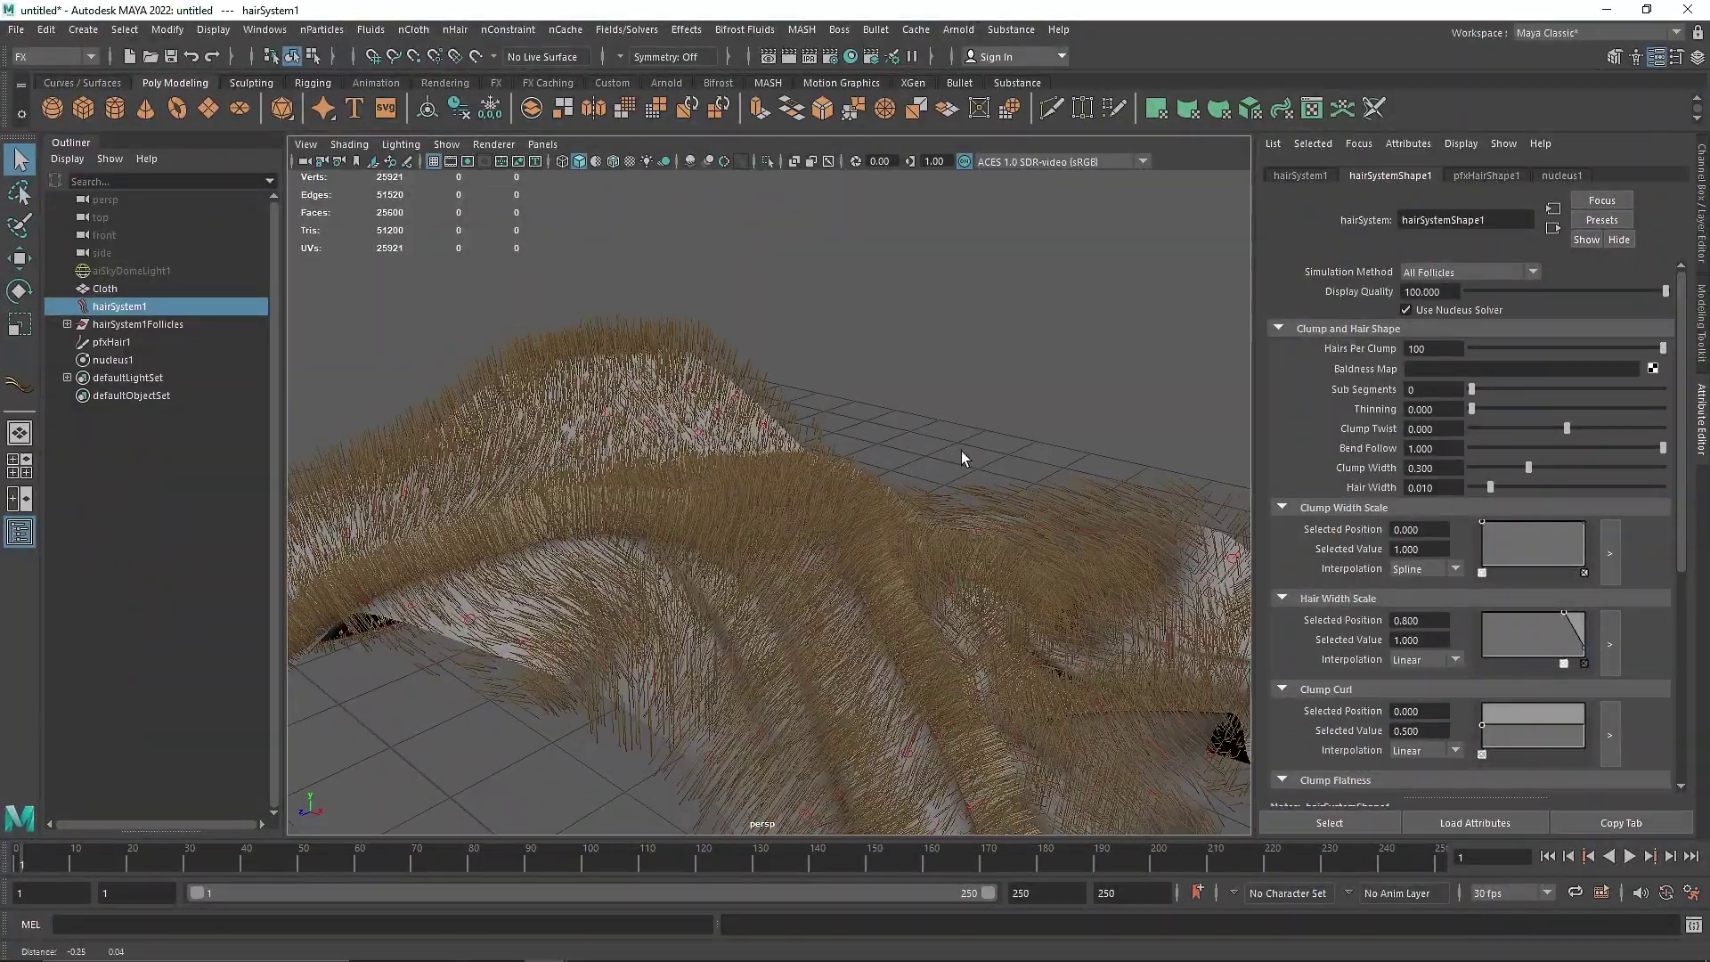
- Set the hair system's Thinning to 0.2
{"action": "left_click", "coordinate": [1423, 390]}
{"action": "key", "text": "Tab"}
{"action": "type", "text": "0.2"}
{"action": "key", "text": "Return"}
{"action": "left_click_drag", "start_coordinate": [1217, 419], "coordinate": [862, 618], "text": "alt"}
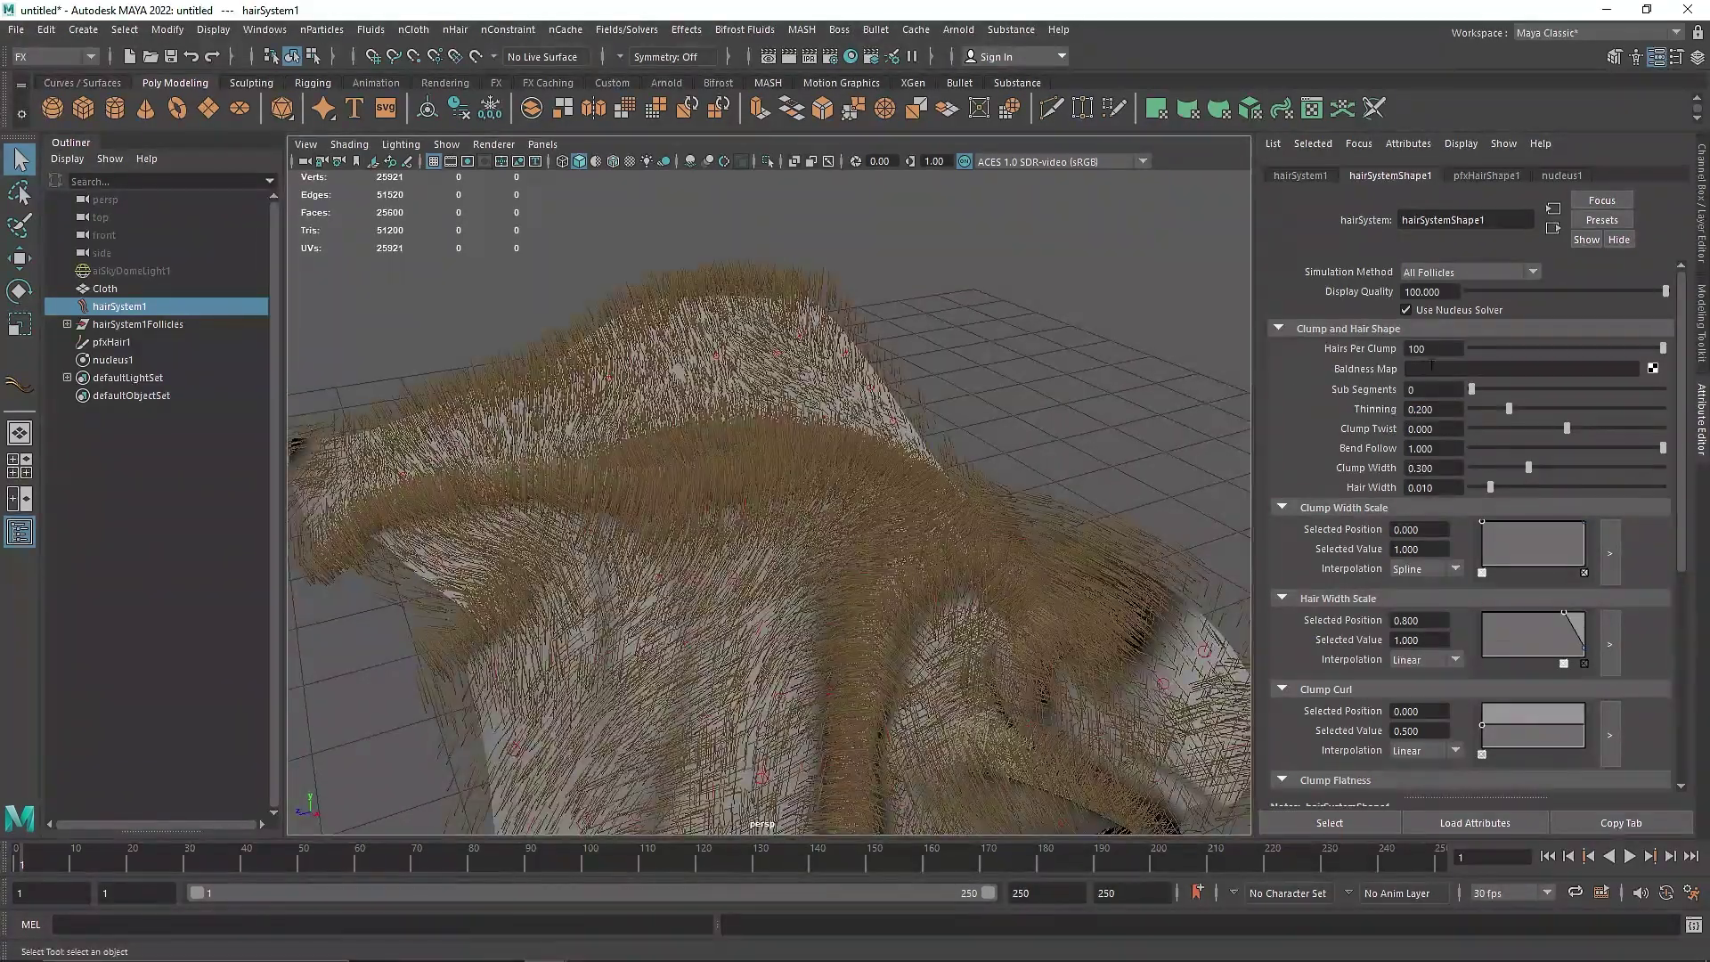
- Increase the hair system's Hairs Per Clump to 200
{"action": "left_click", "coordinate": [1411, 348]}
{"action": "key", "text": "BackSpace"}
{"action": "type", "text": "2"}
{"action": "key", "text": "Return"}
{"action": "left_click_drag", "start_coordinate": [871, 591], "coordinate": [812, 566], "text": "alt"}
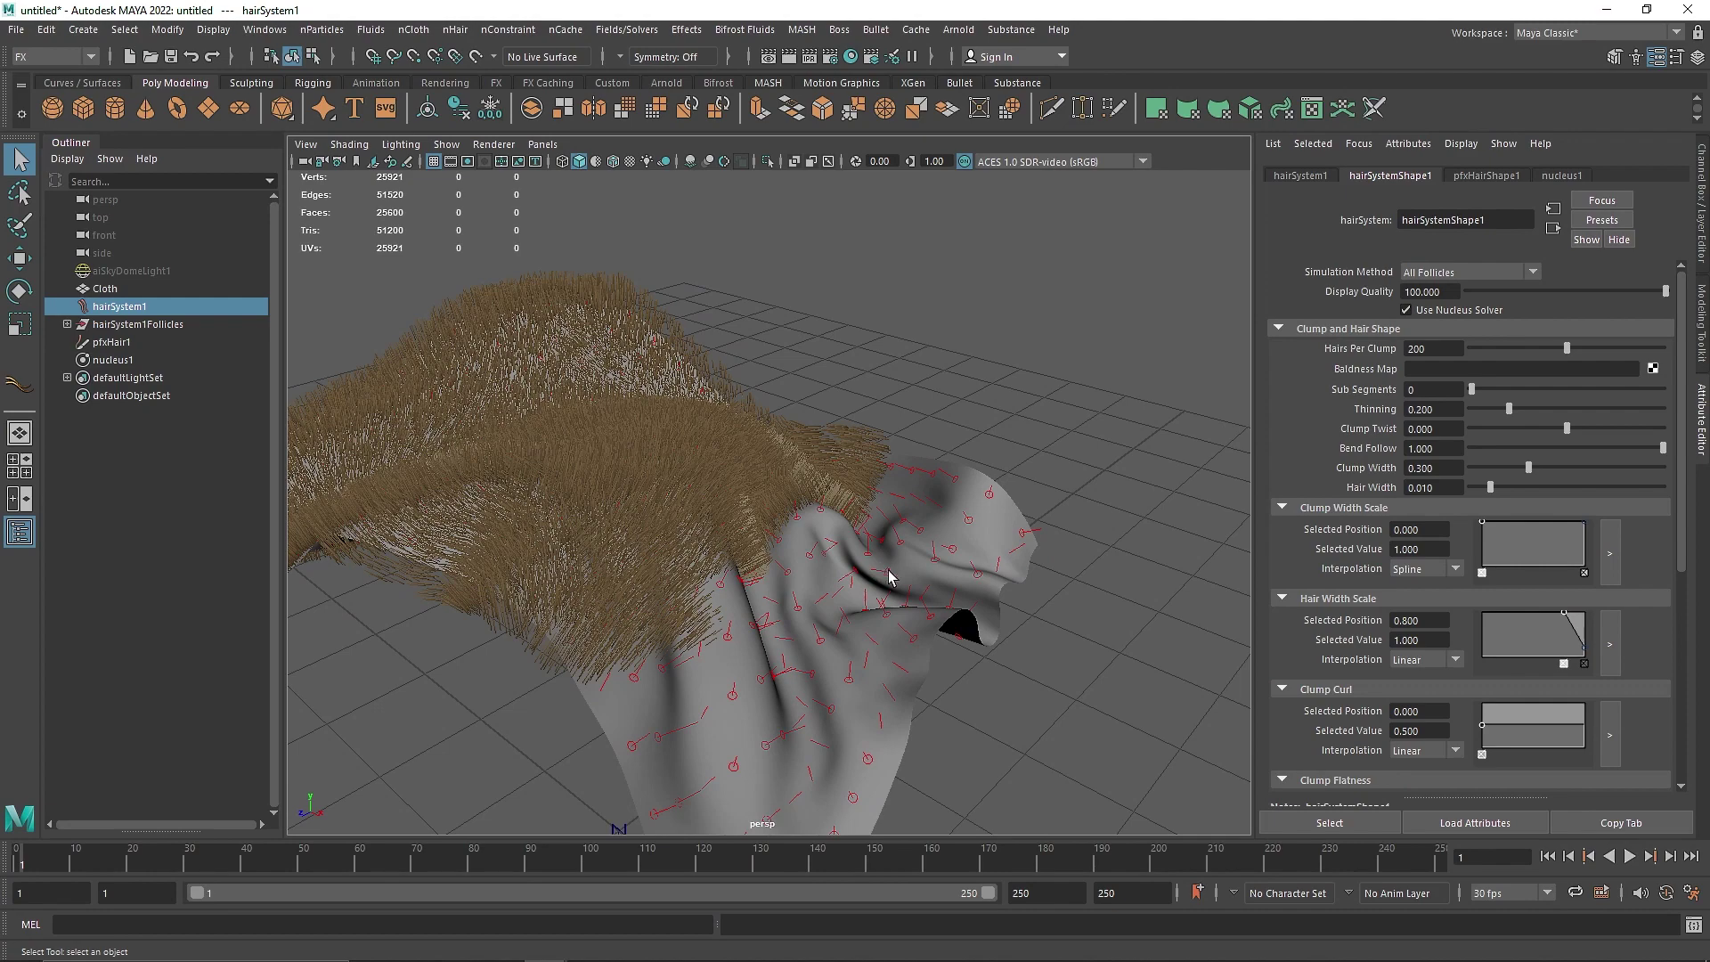
{"action": "left_click_drag", "start_coordinate": [704, 525], "coordinate": [757, 529], "text": "alt"}
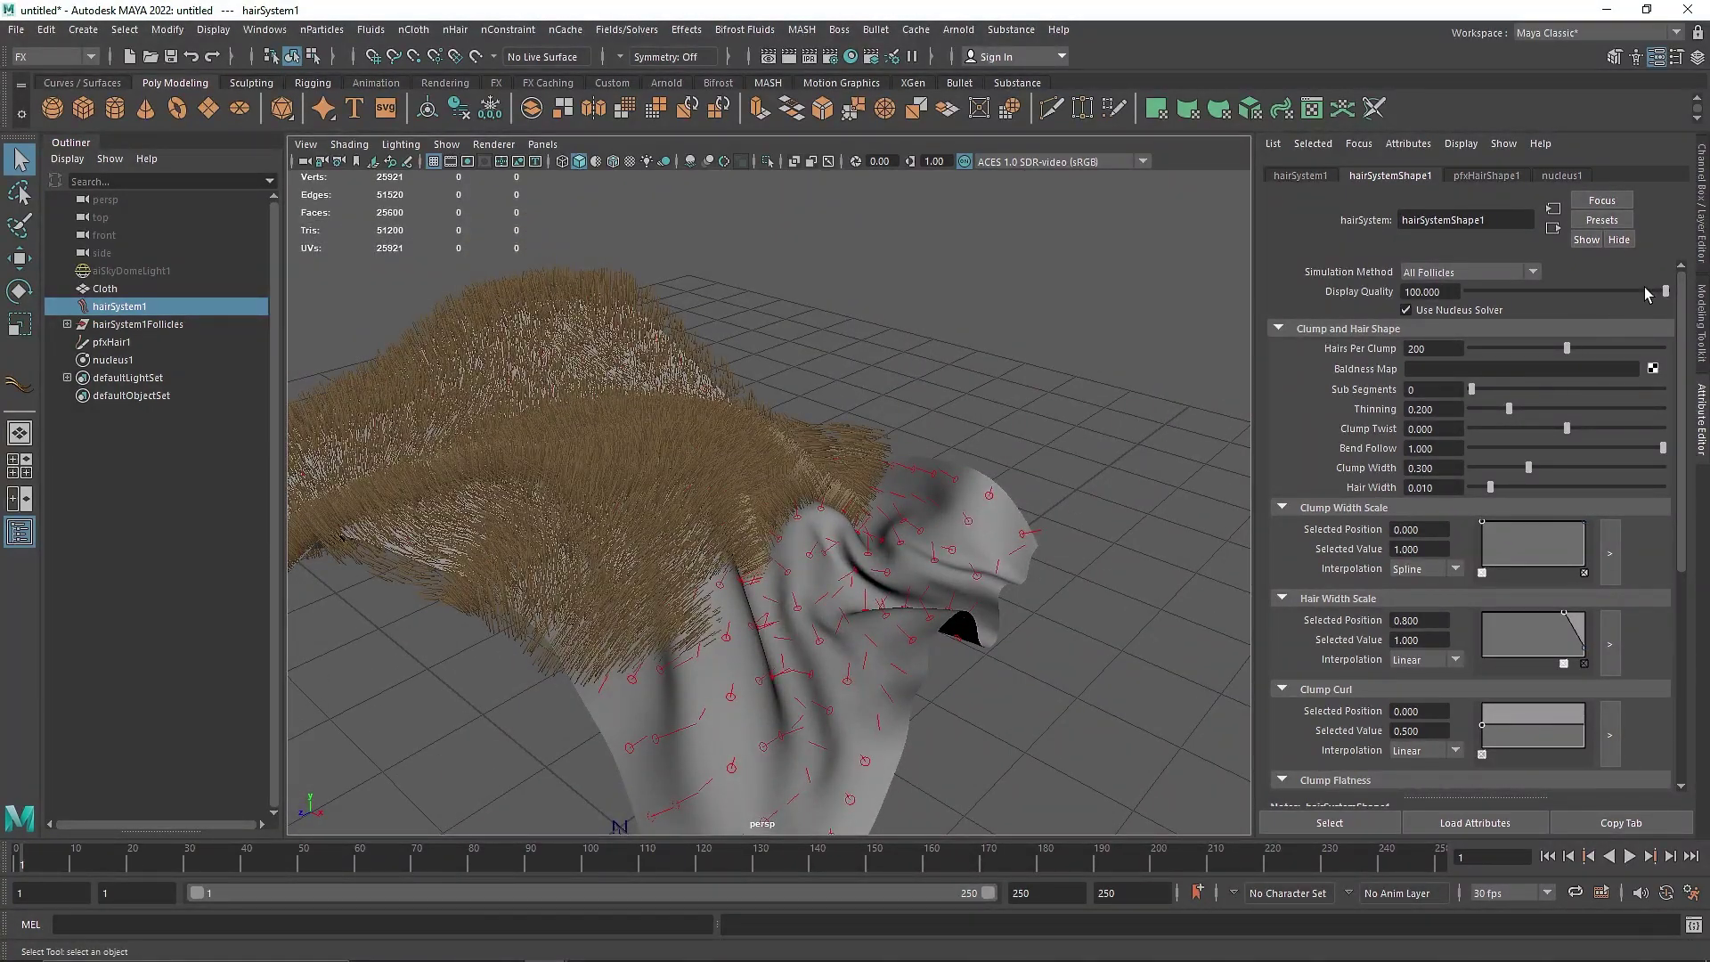
- Reduce the hair system's Display Quality to 60 and inspect the fur's coverage up close
{"action": "left_click_drag", "start_coordinate": [1652, 294], "coordinate": [1565, 298]}
{"action": "double_click", "coordinate": [1452, 291]}
{"action": "type", "text": "60"}
{"action": "key", "text": "Return"}
{"action": "left_click_drag", "start_coordinate": [890, 526], "coordinate": [694, 579], "text": "alt"}
{"action": "middle_click_drag", "start_coordinate": [694, 579], "coordinate": [775, 601], "text": "alt"}
{"action": "left_click_drag", "start_coordinate": [1046, 589], "coordinate": [886, 591], "text": "alt"}
{"action": "right_click_drag", "start_coordinate": [885, 591], "coordinate": [974, 664], "text": "alt"}
{"action": "left_click_drag", "start_coordinate": [974, 664], "coordinate": [968, 616], "text": "alt"}
- Set the hair system's Clump Width to 0.3 and Clump Twist to 0.1
{"action": "left_click_drag", "start_coordinate": [1528, 467], "coordinate": [1346, 475]}
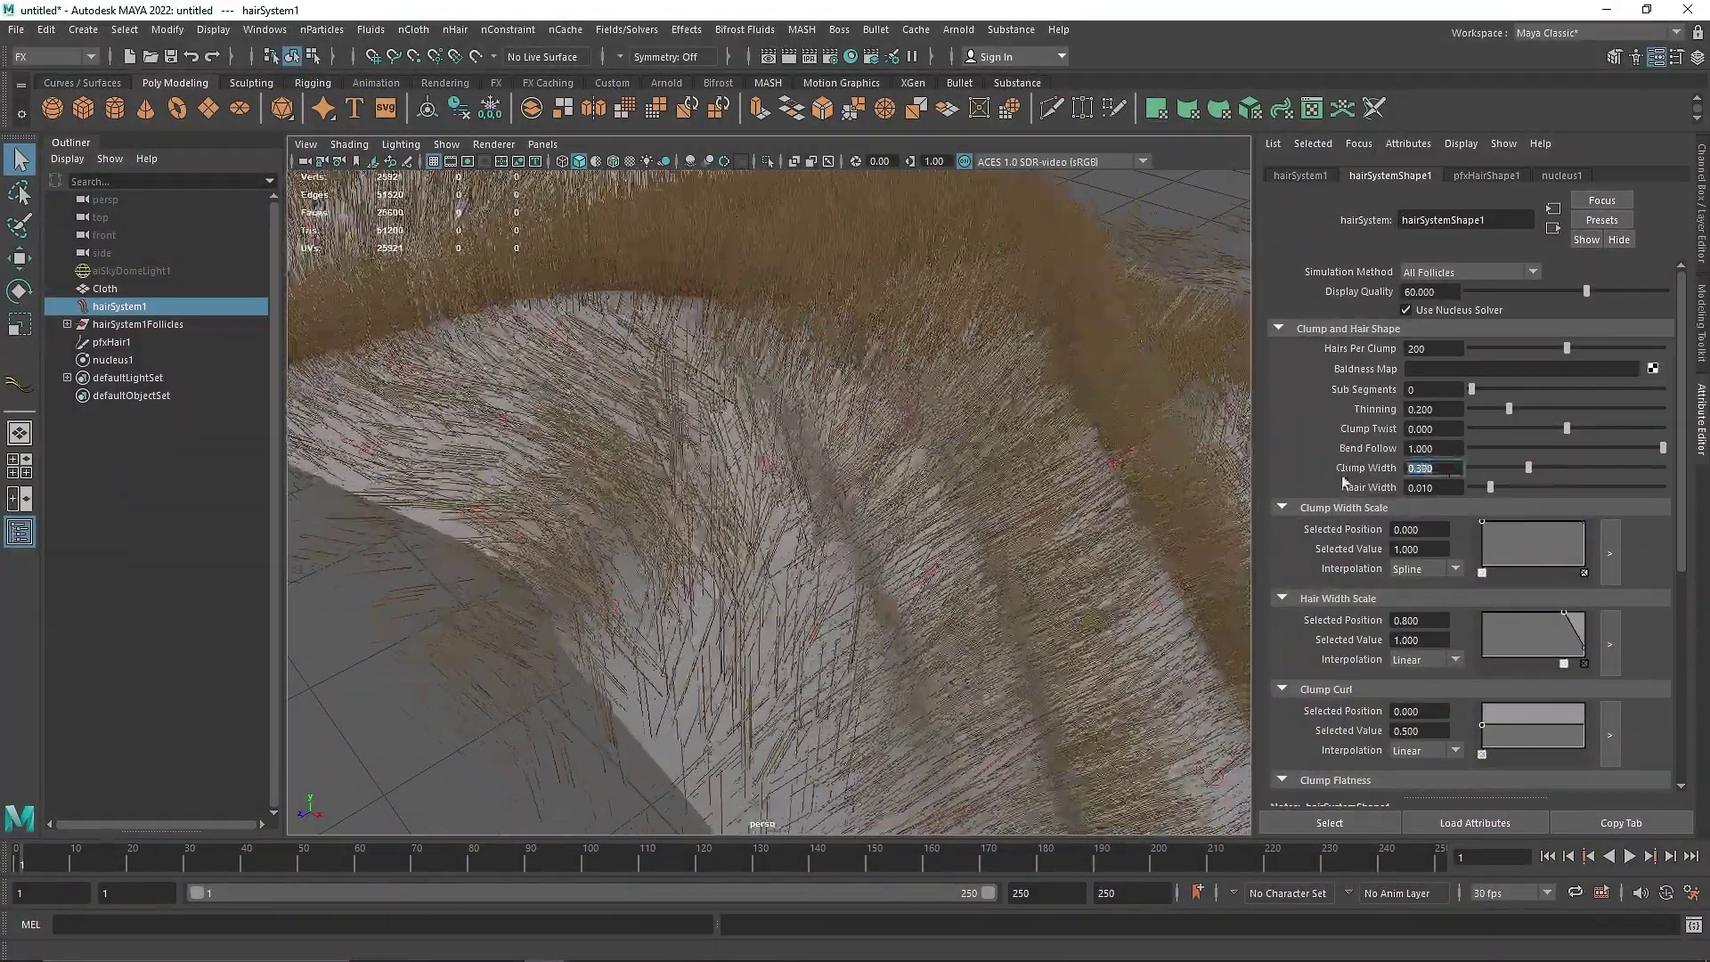
{"action": "type", "text": "0.3"}
{"action": "key", "text": "Return"}
{"action": "scroll", "coordinate": [704, 553], "scroll_direction": "down", "scroll_amount": 4}
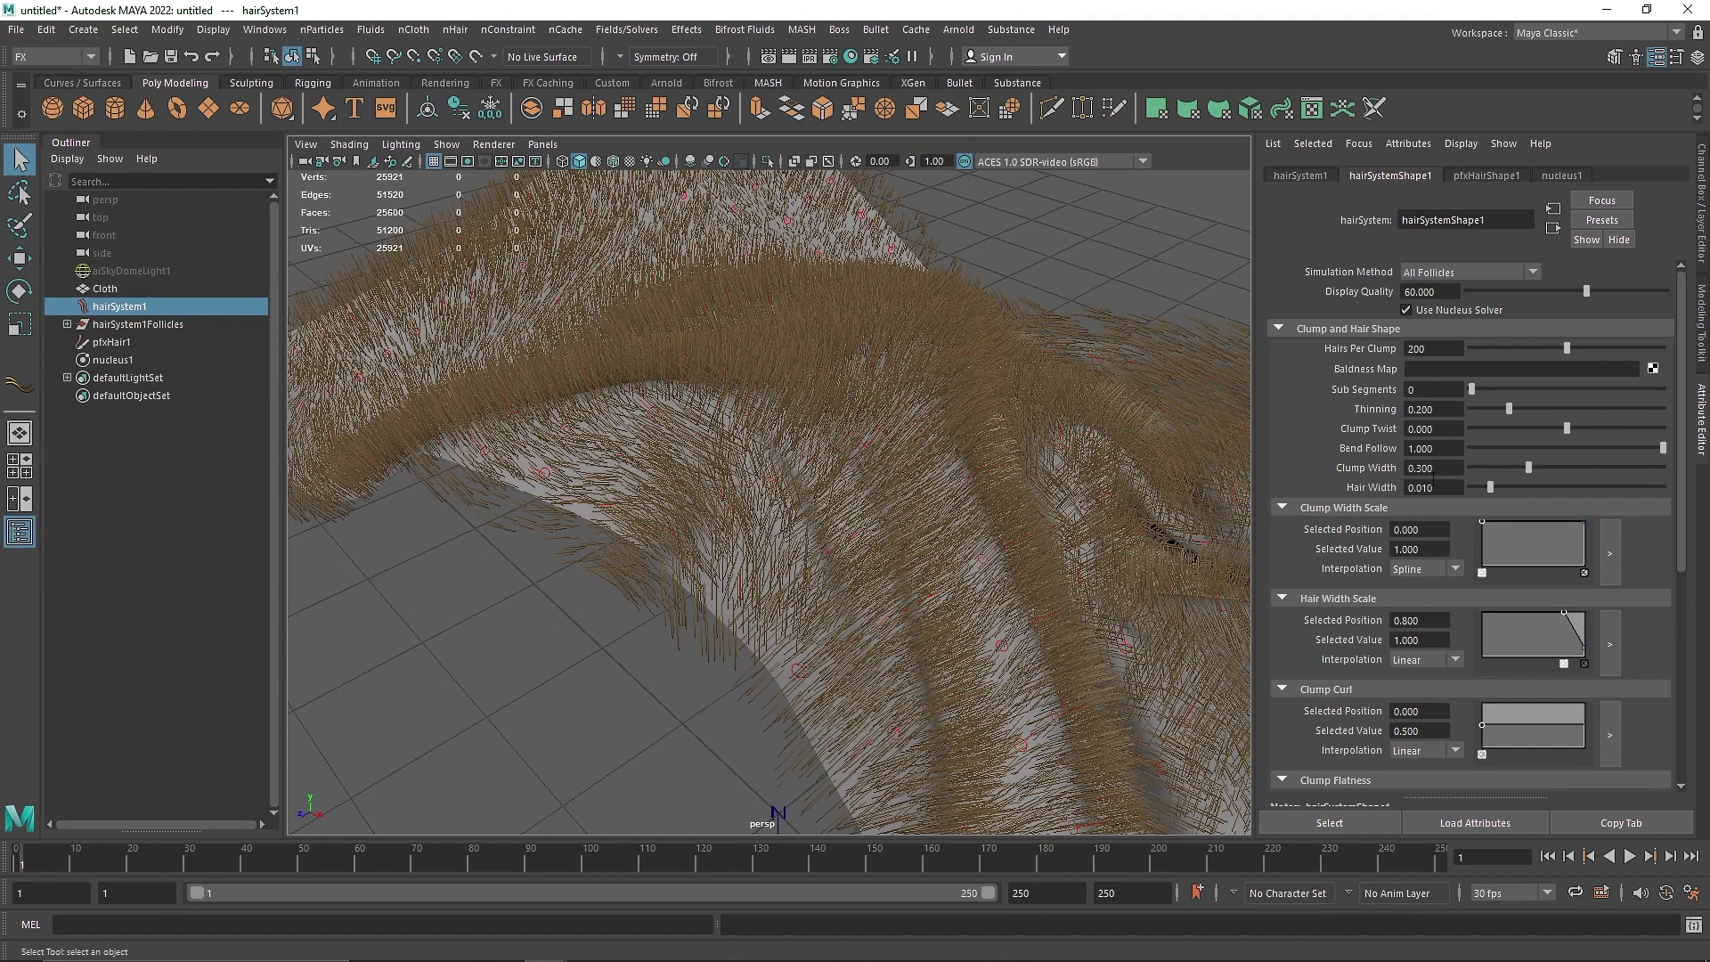
{"action": "left_click_drag", "start_coordinate": [1195, 525], "coordinate": [985, 572], "text": "alt"}
{"action": "type", "text": ".1"}
{"action": "key", "text": "Return"}
{"action": "left_click_drag", "start_coordinate": [1033, 583], "coordinate": [1015, 629], "text": "alt"}
{"action": "scroll", "coordinate": [1329, 574], "scroll_direction": "down", "scroll_amount": 2}
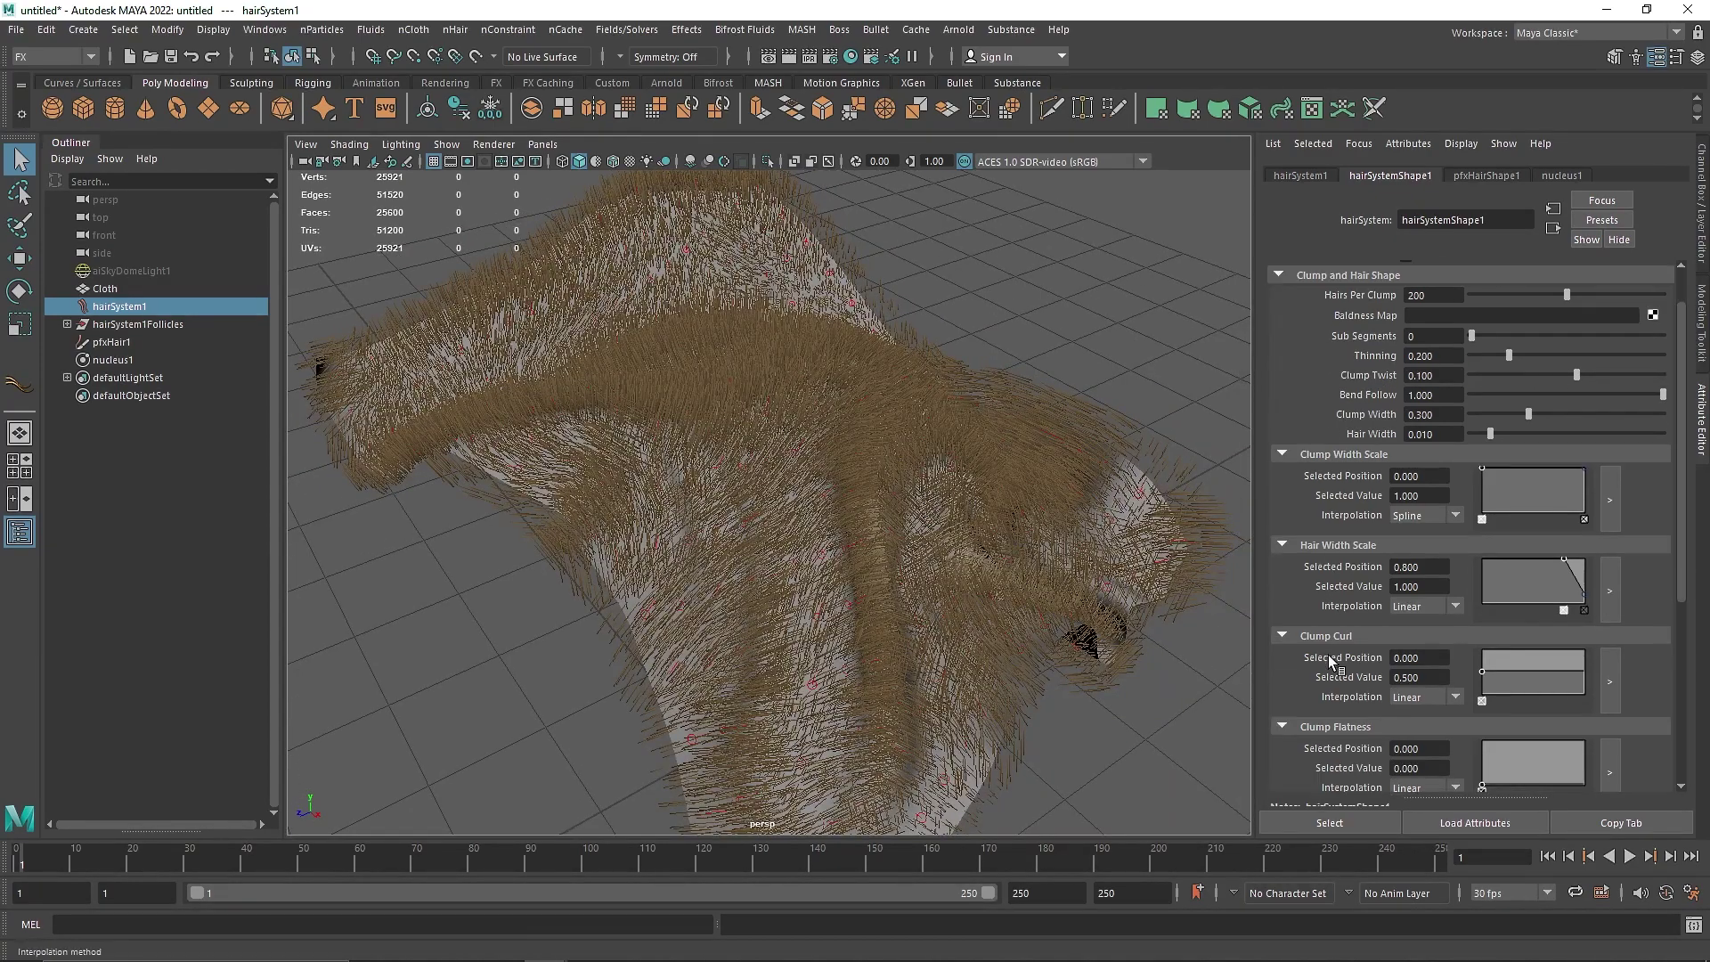
- Add an end point to the Clump Curl curve at position 1.0 with a value of 0.495
{"action": "left_click", "coordinate": [1610, 681]}
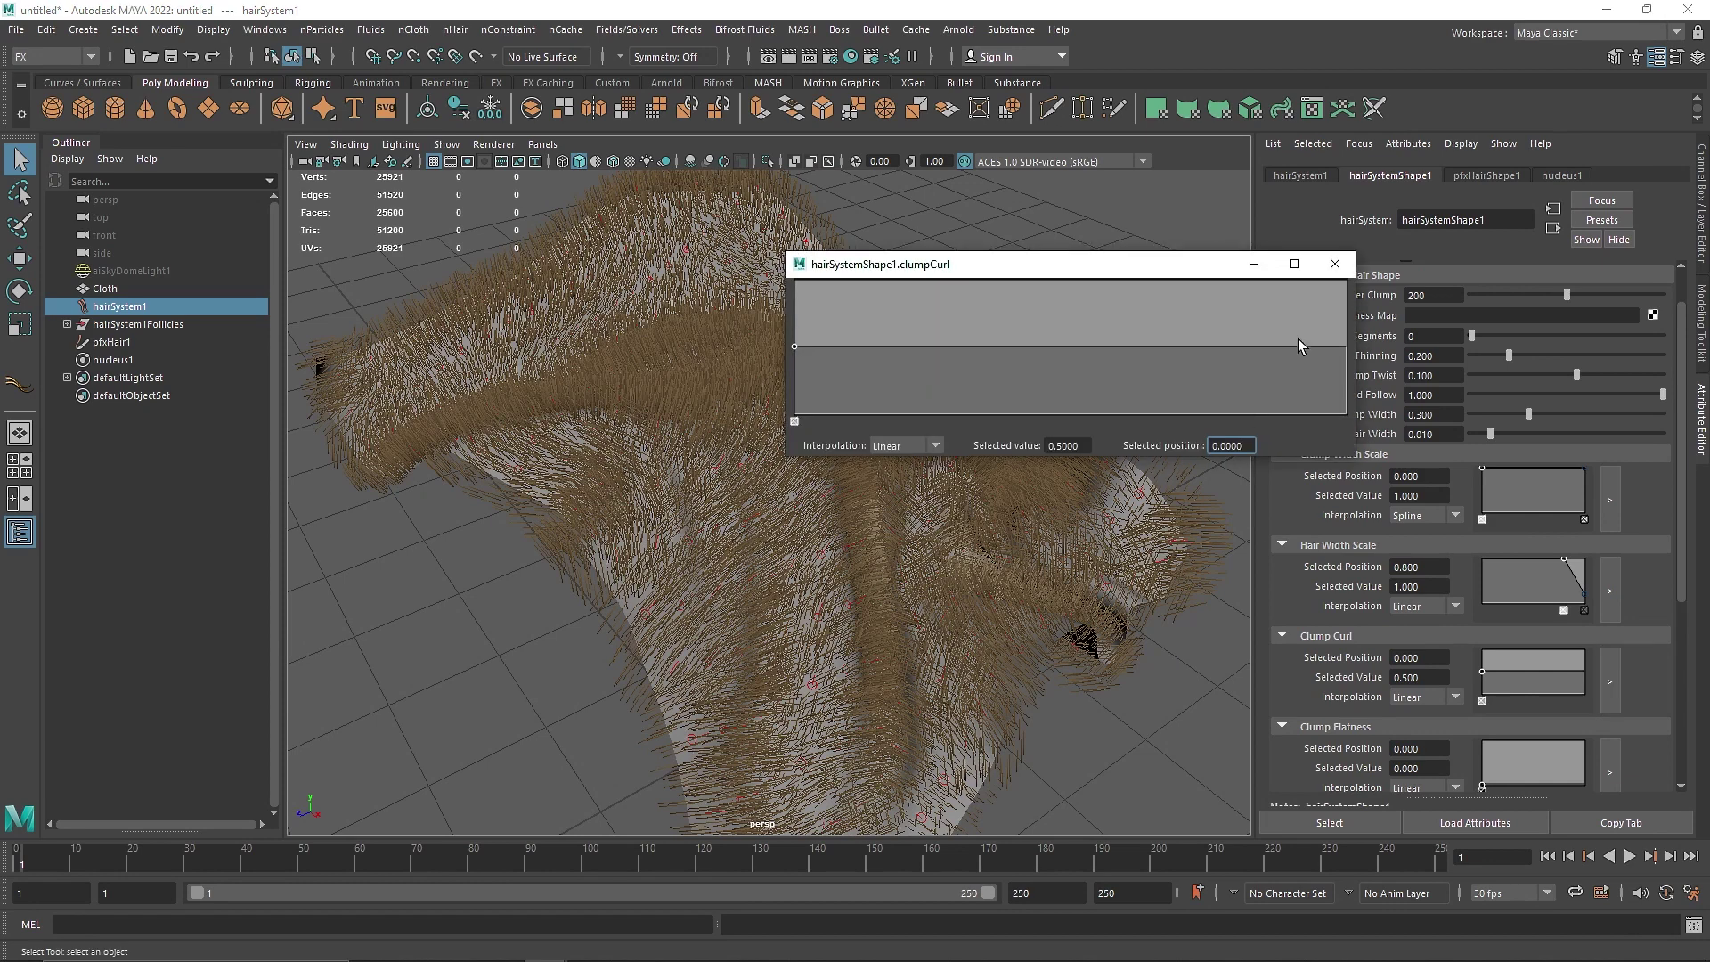
{"action": "left_click", "coordinate": [1345, 348]}
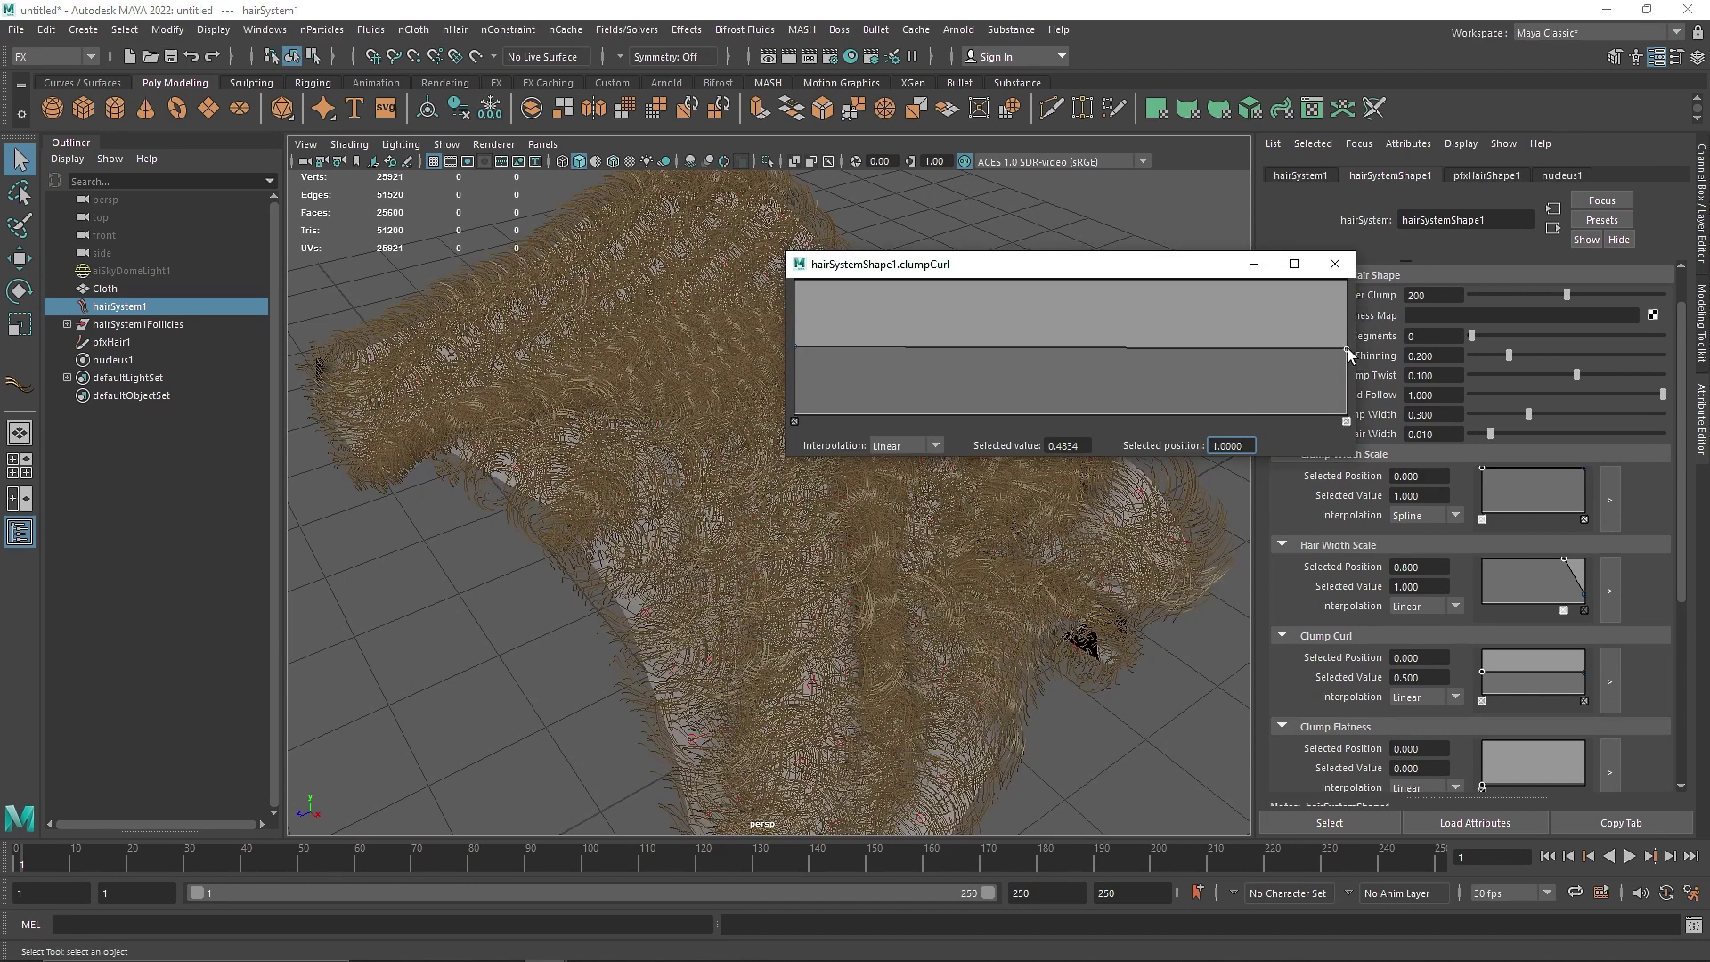
{"action": "double_click", "coordinate": [1087, 446]}
{"action": "type", "text": "495"}
{"action": "key", "text": "Tab"}
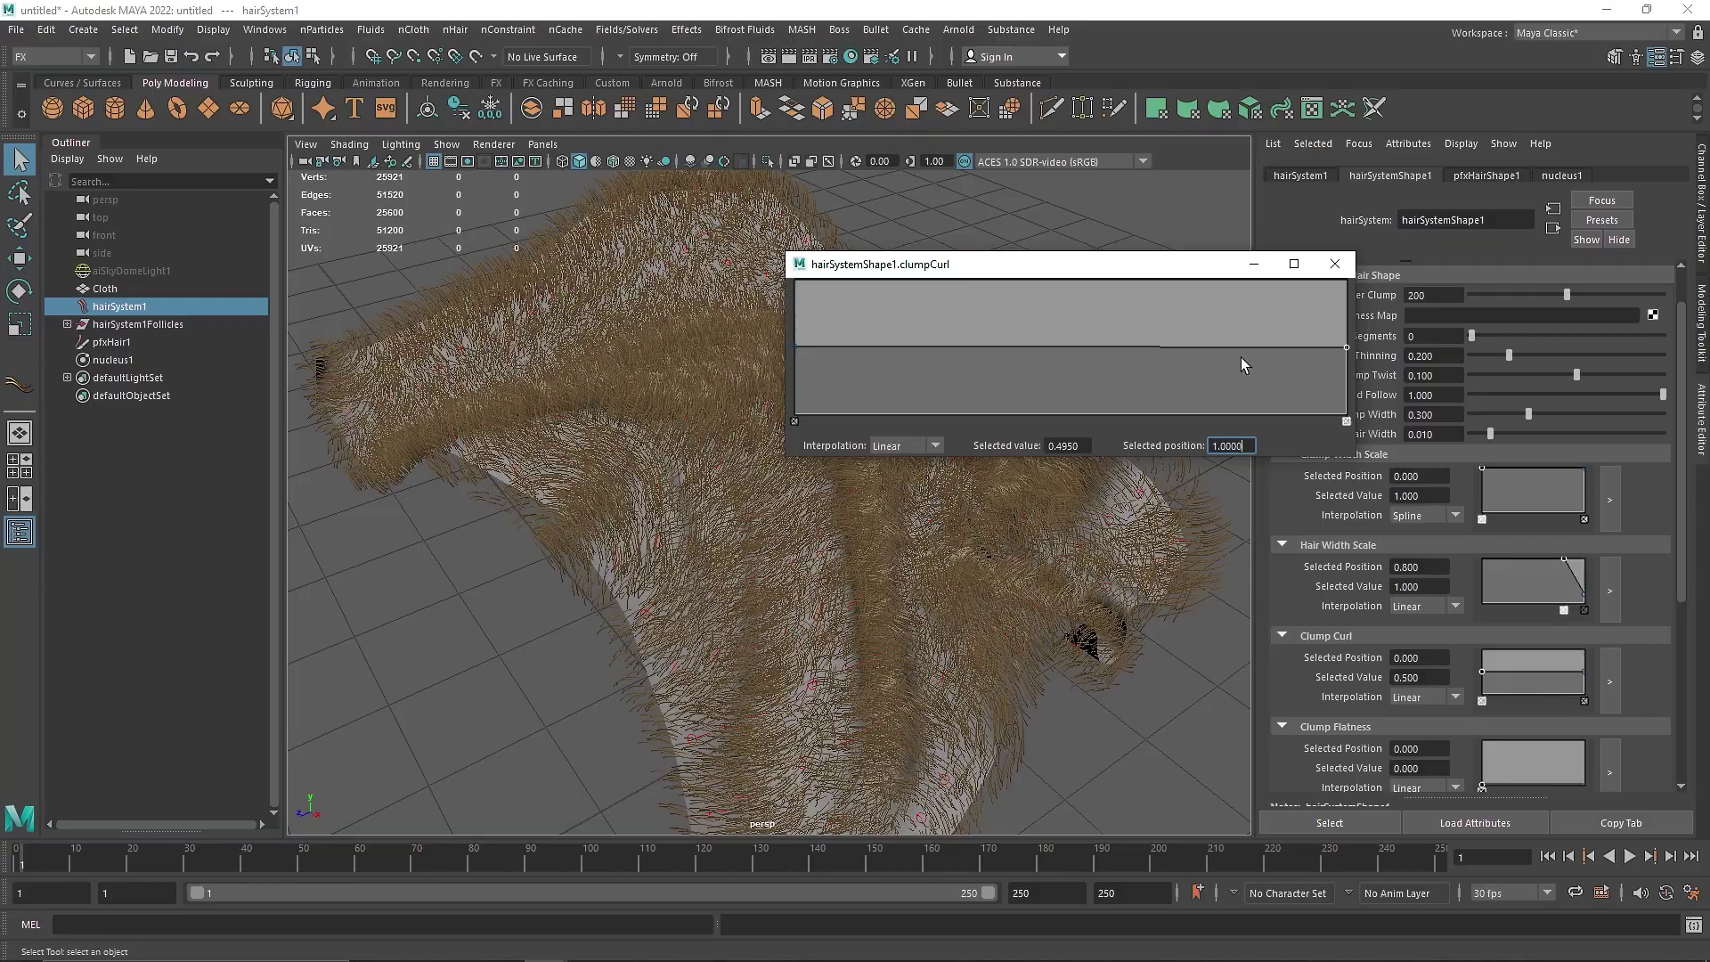
{"action": "left_click", "coordinate": [1334, 264]}
{"action": "left_click_drag", "start_coordinate": [877, 463], "coordinate": [752, 633], "text": "alt"}
- Play the hair simulation briefly, return to the first frame and examine the curled fur
{"action": "left_click", "coordinate": [1629, 855]}
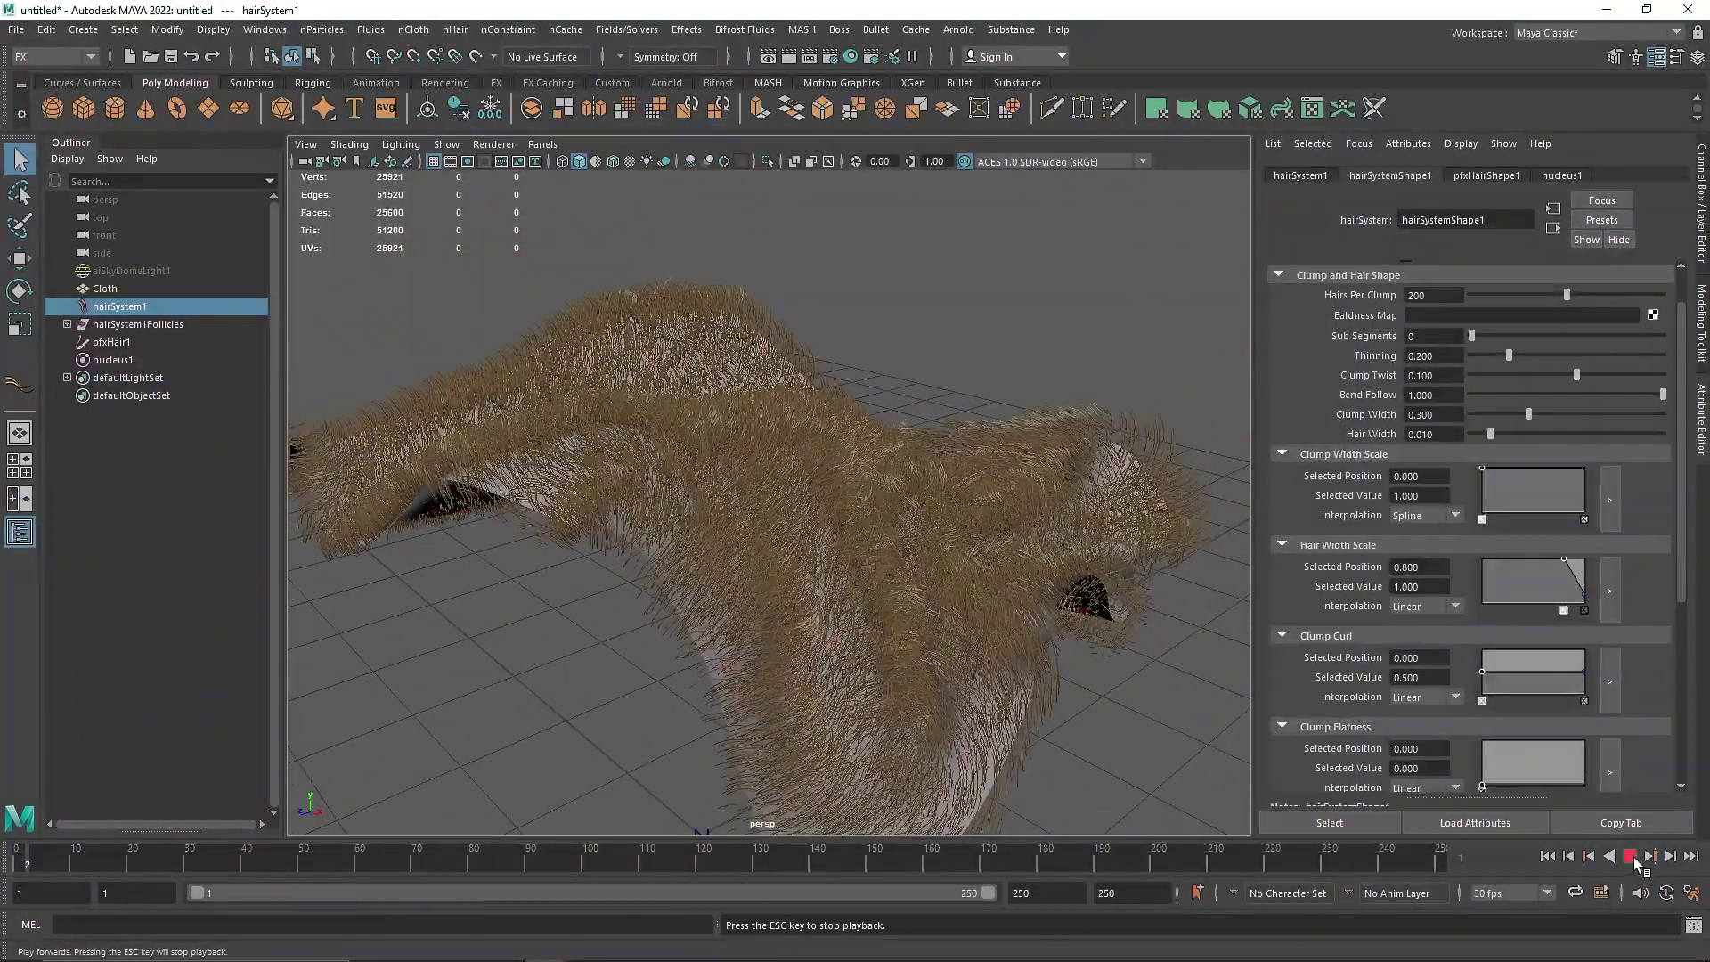
{"action": "left_click", "coordinate": [1630, 856]}
{"action": "left_click", "coordinate": [1548, 856]}
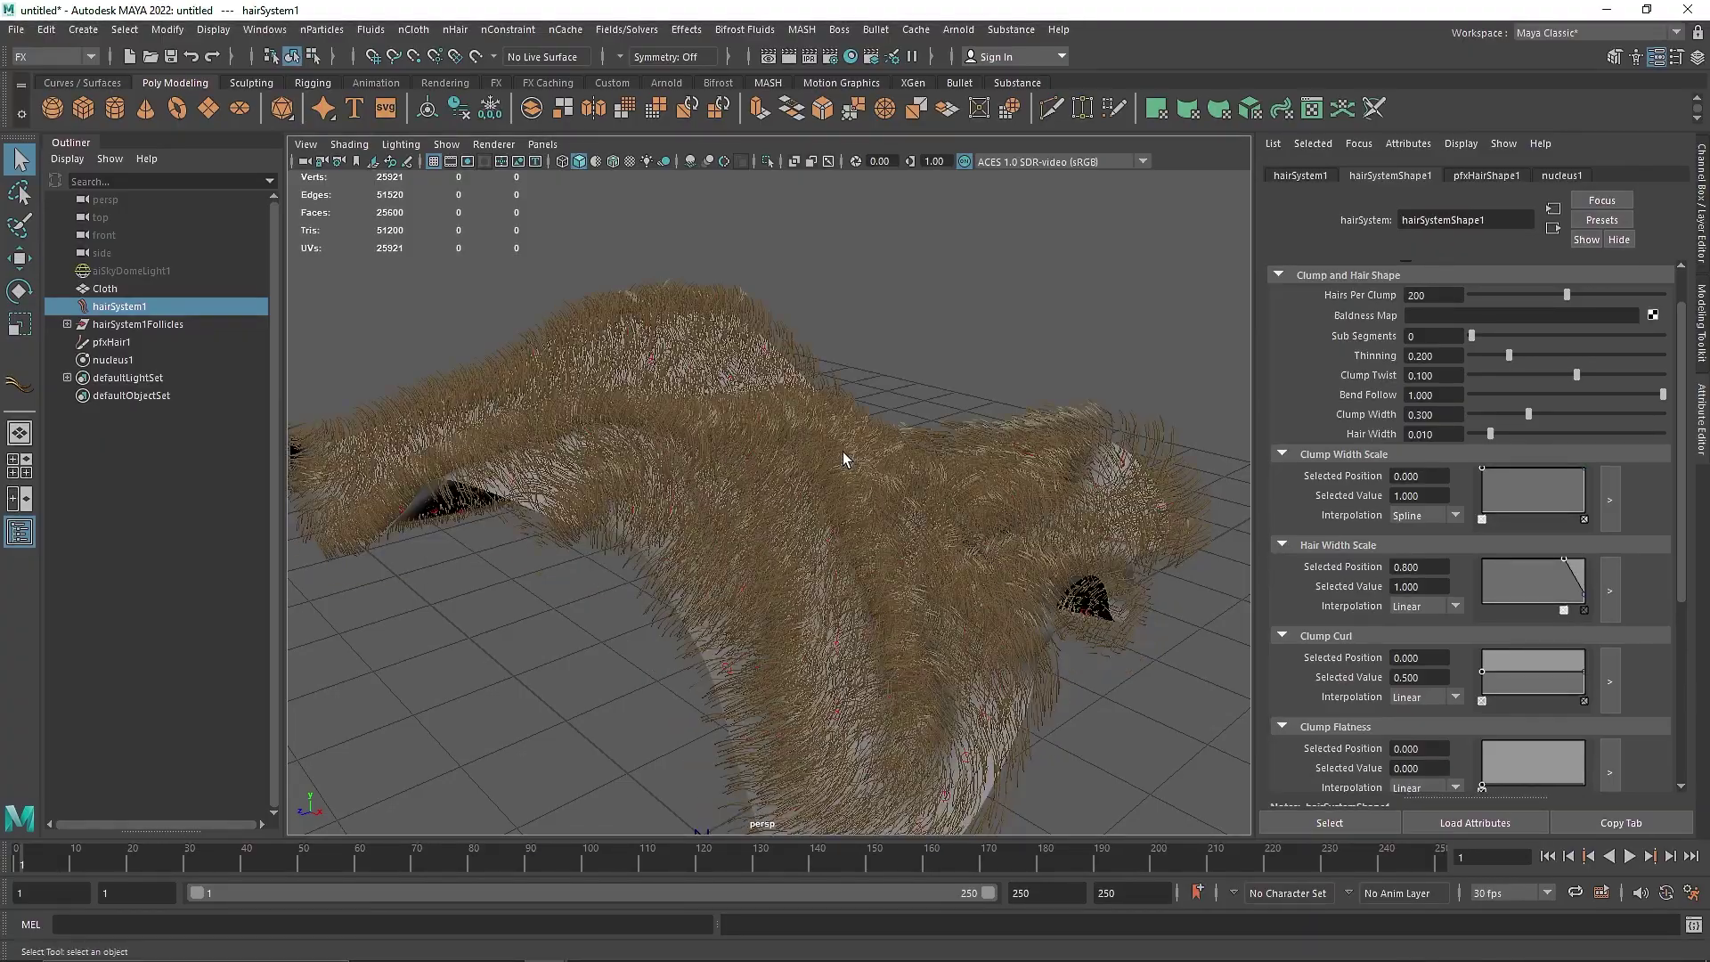
{"action": "left_click_drag", "start_coordinate": [845, 458], "coordinate": [919, 478], "text": "alt"}
{"action": "left_click_drag", "start_coordinate": [901, 475], "coordinate": [856, 495], "text": "alt"}
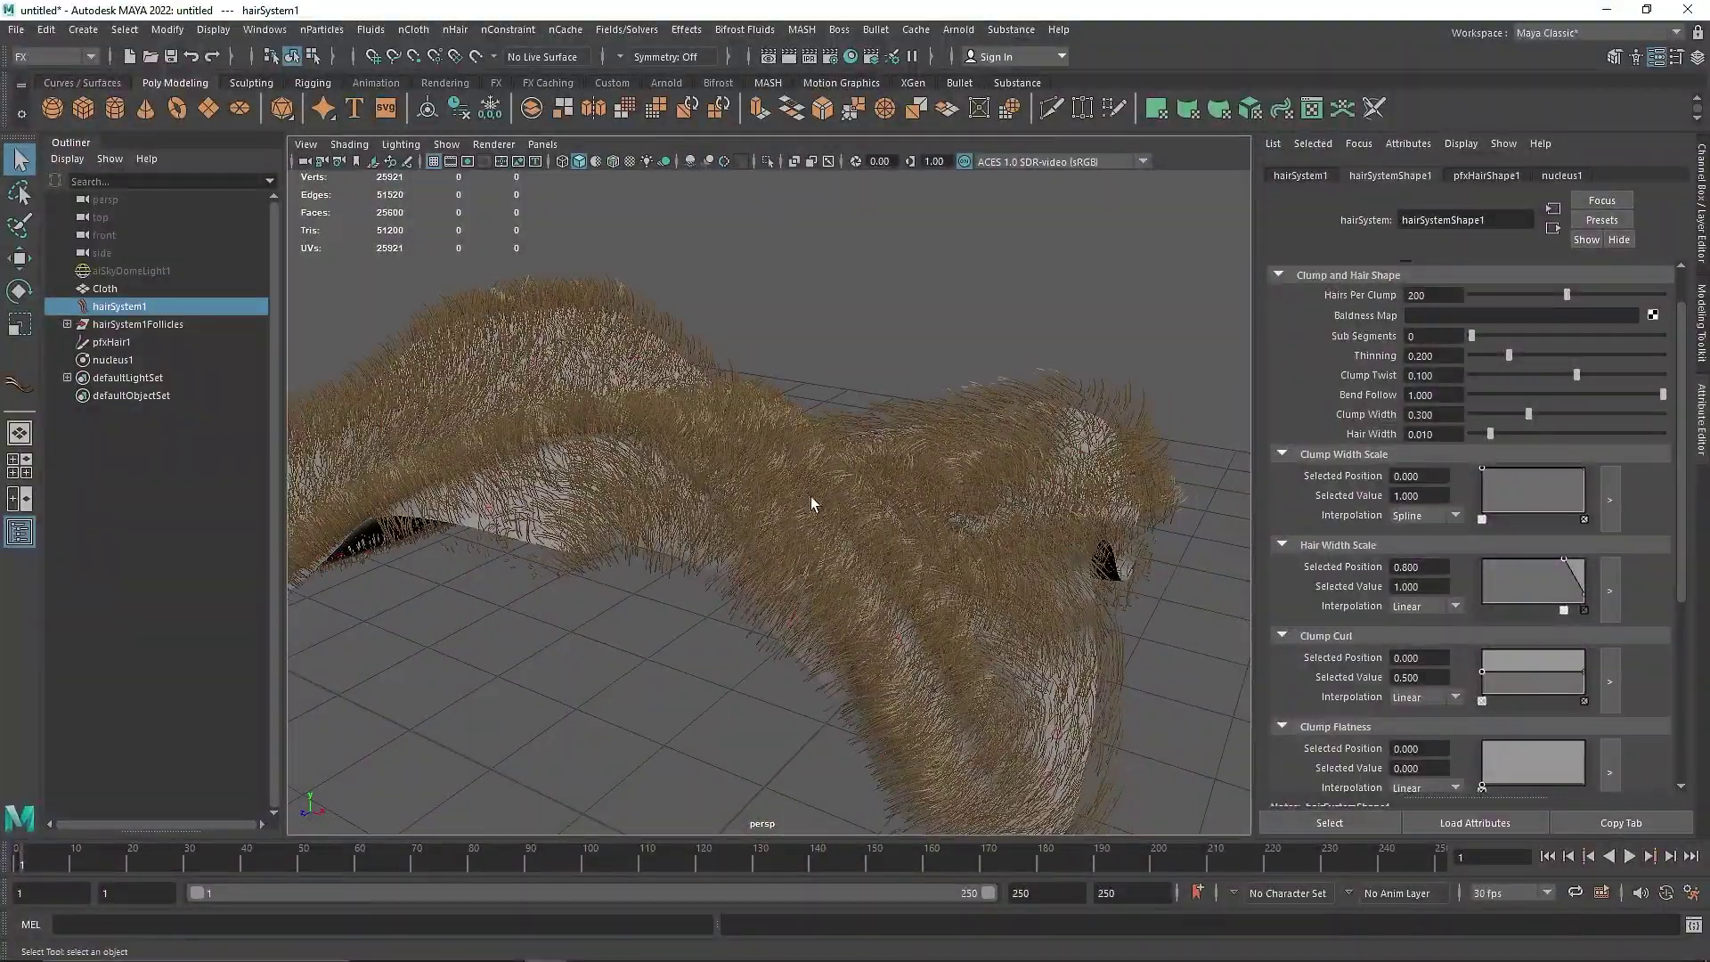
- Set the hair system's Turbulence Intensity to 0.2
{"action": "scroll", "coordinate": [1327, 634], "scroll_direction": "down", "scroll_amount": 5}
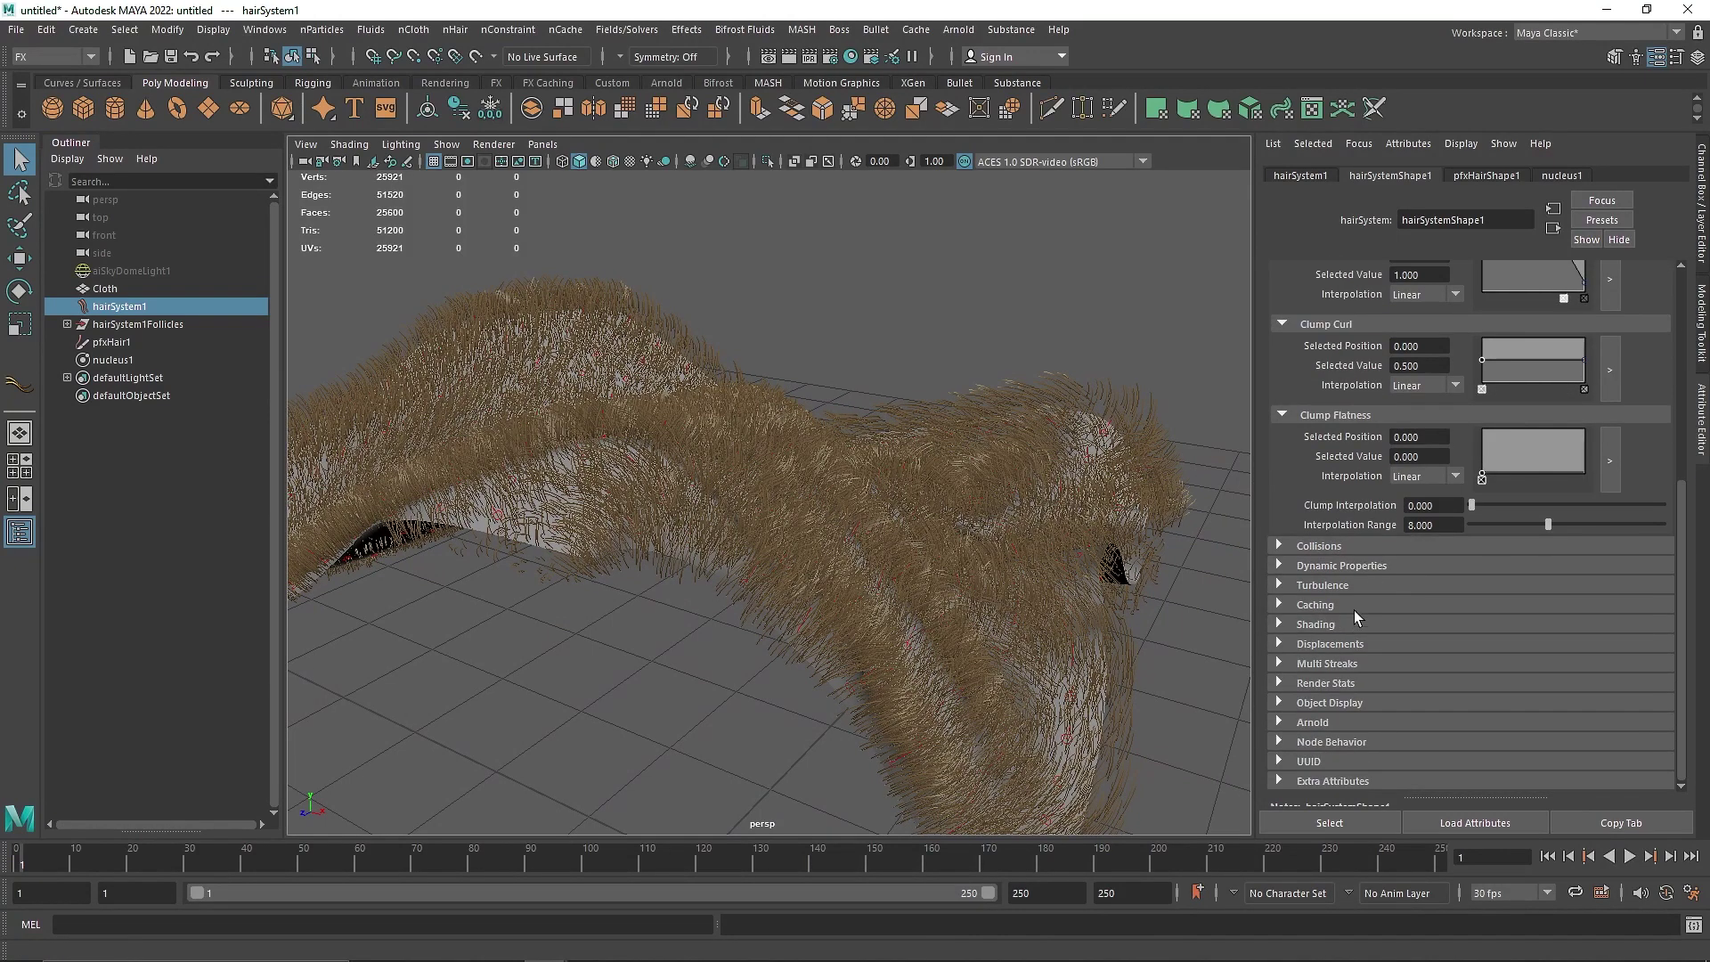
{"action": "left_click", "coordinate": [1319, 546]}
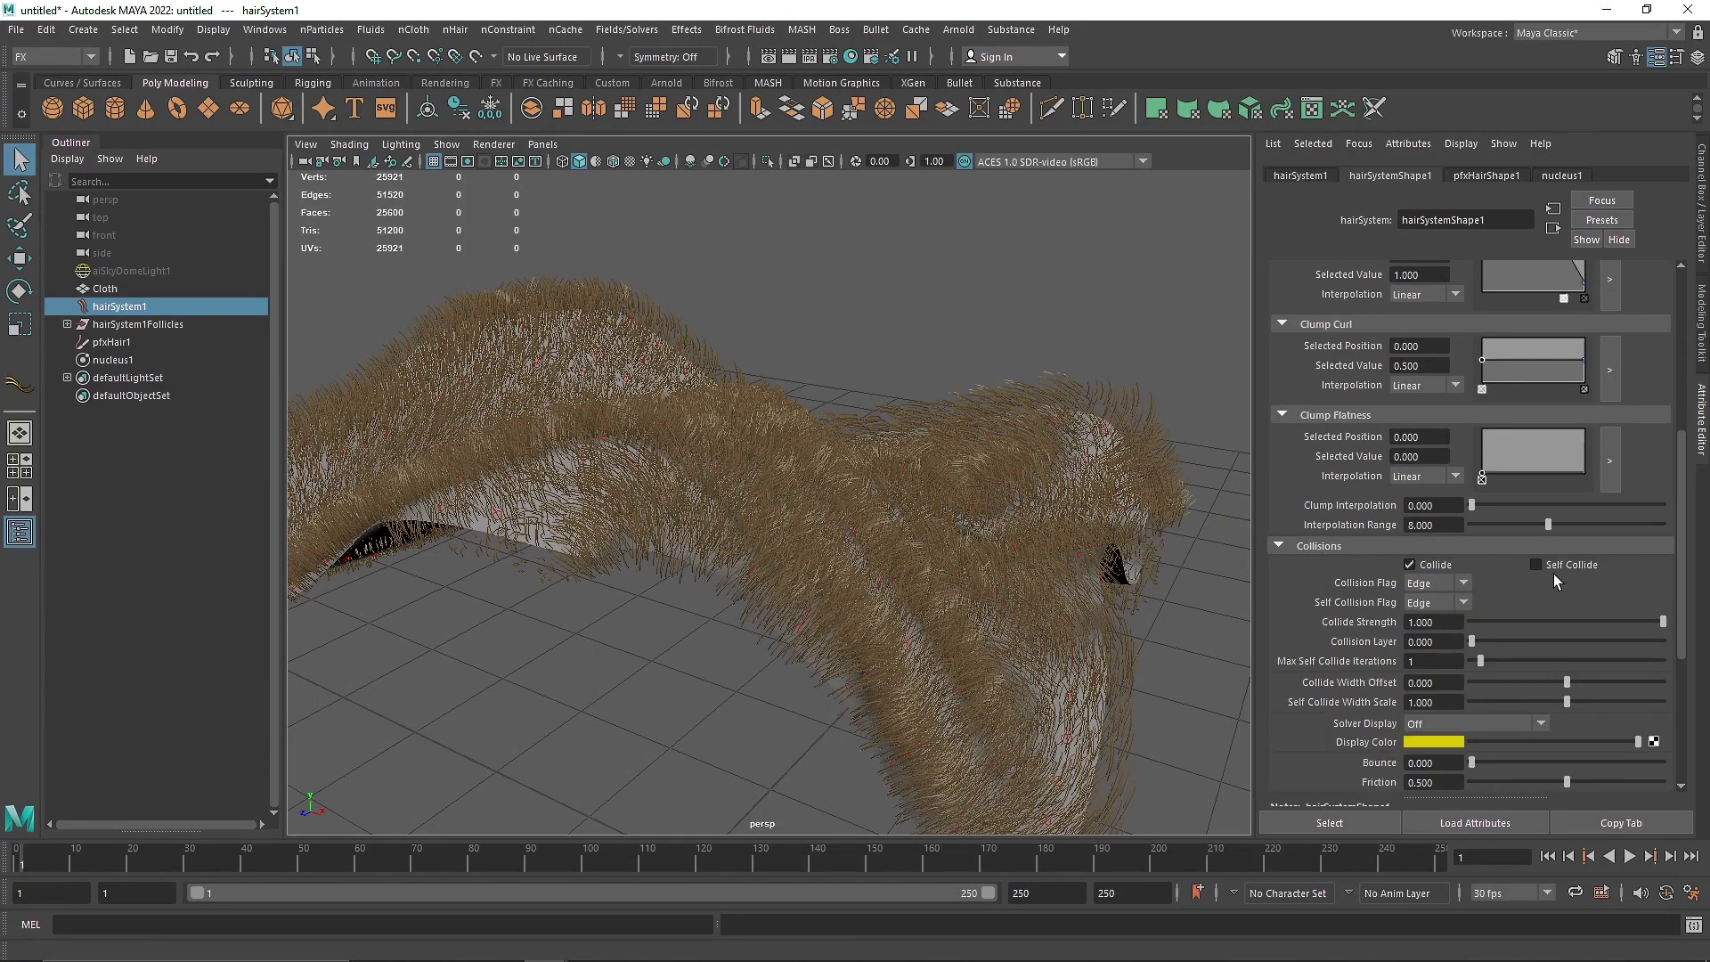
{"action": "left_click", "coordinate": [1321, 548]}
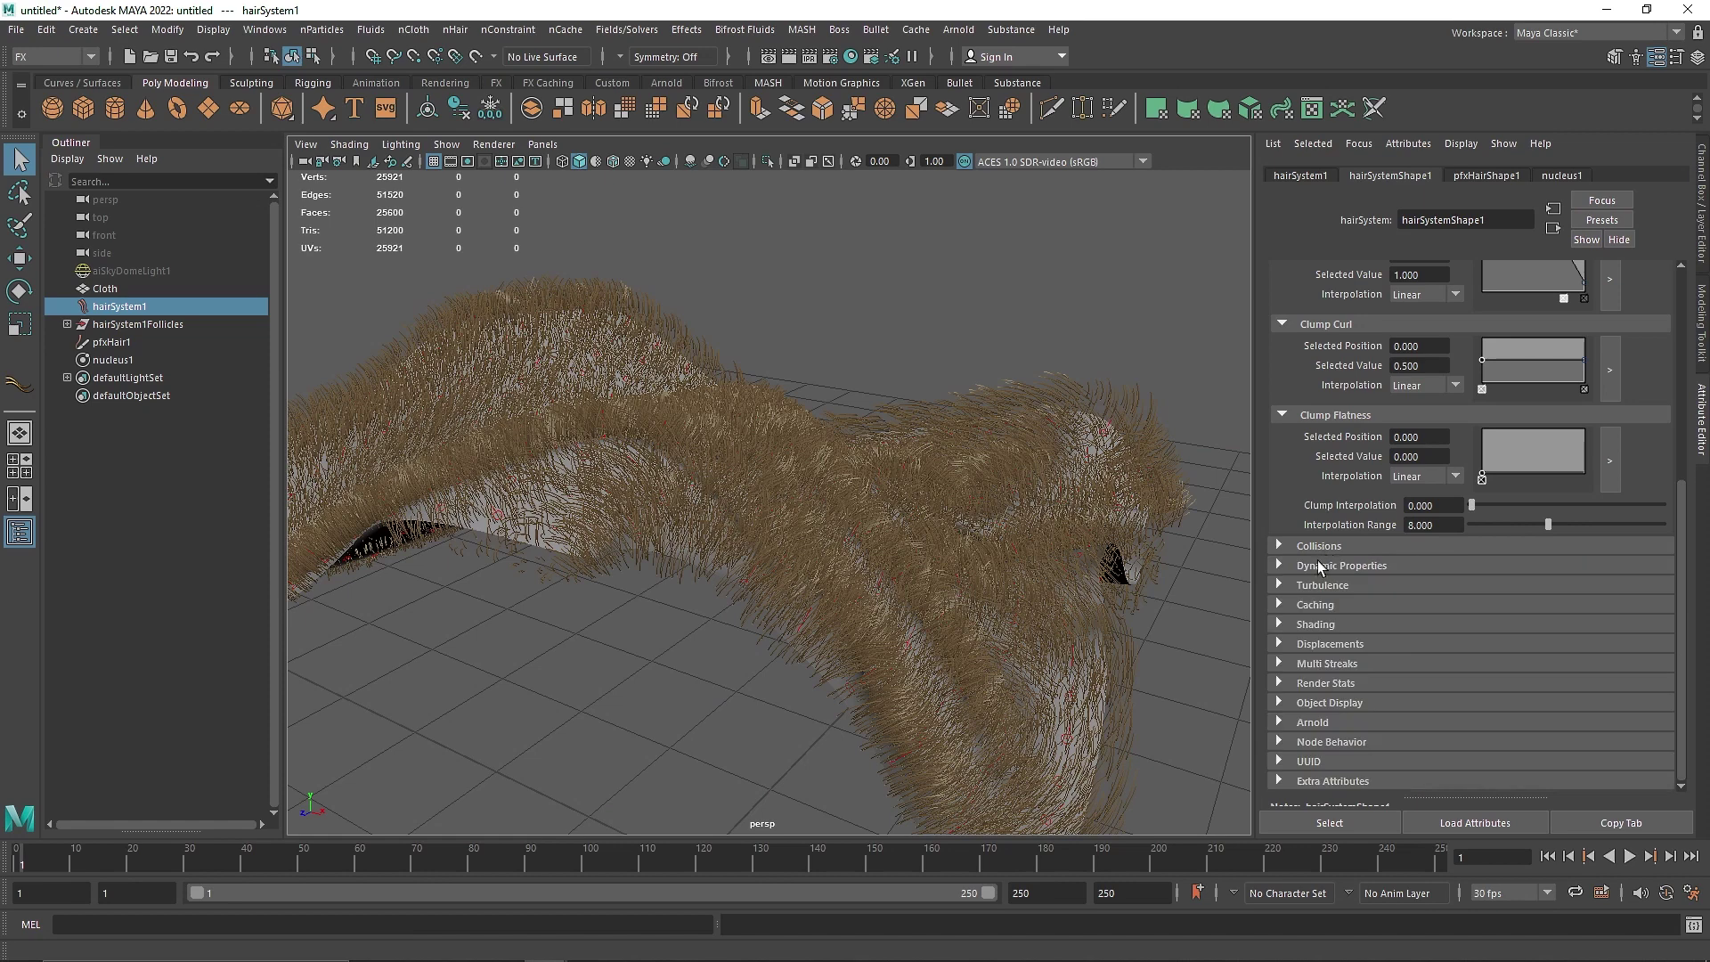
{"action": "left_click", "coordinate": [1336, 584]}
{"action": "left_click_drag", "start_coordinate": [1438, 604], "coordinate": [1358, 602]}
{"action": "type", "text": ".2"}
{"action": "key", "text": "Return"}
{"action": "key", "text": "Tab"}
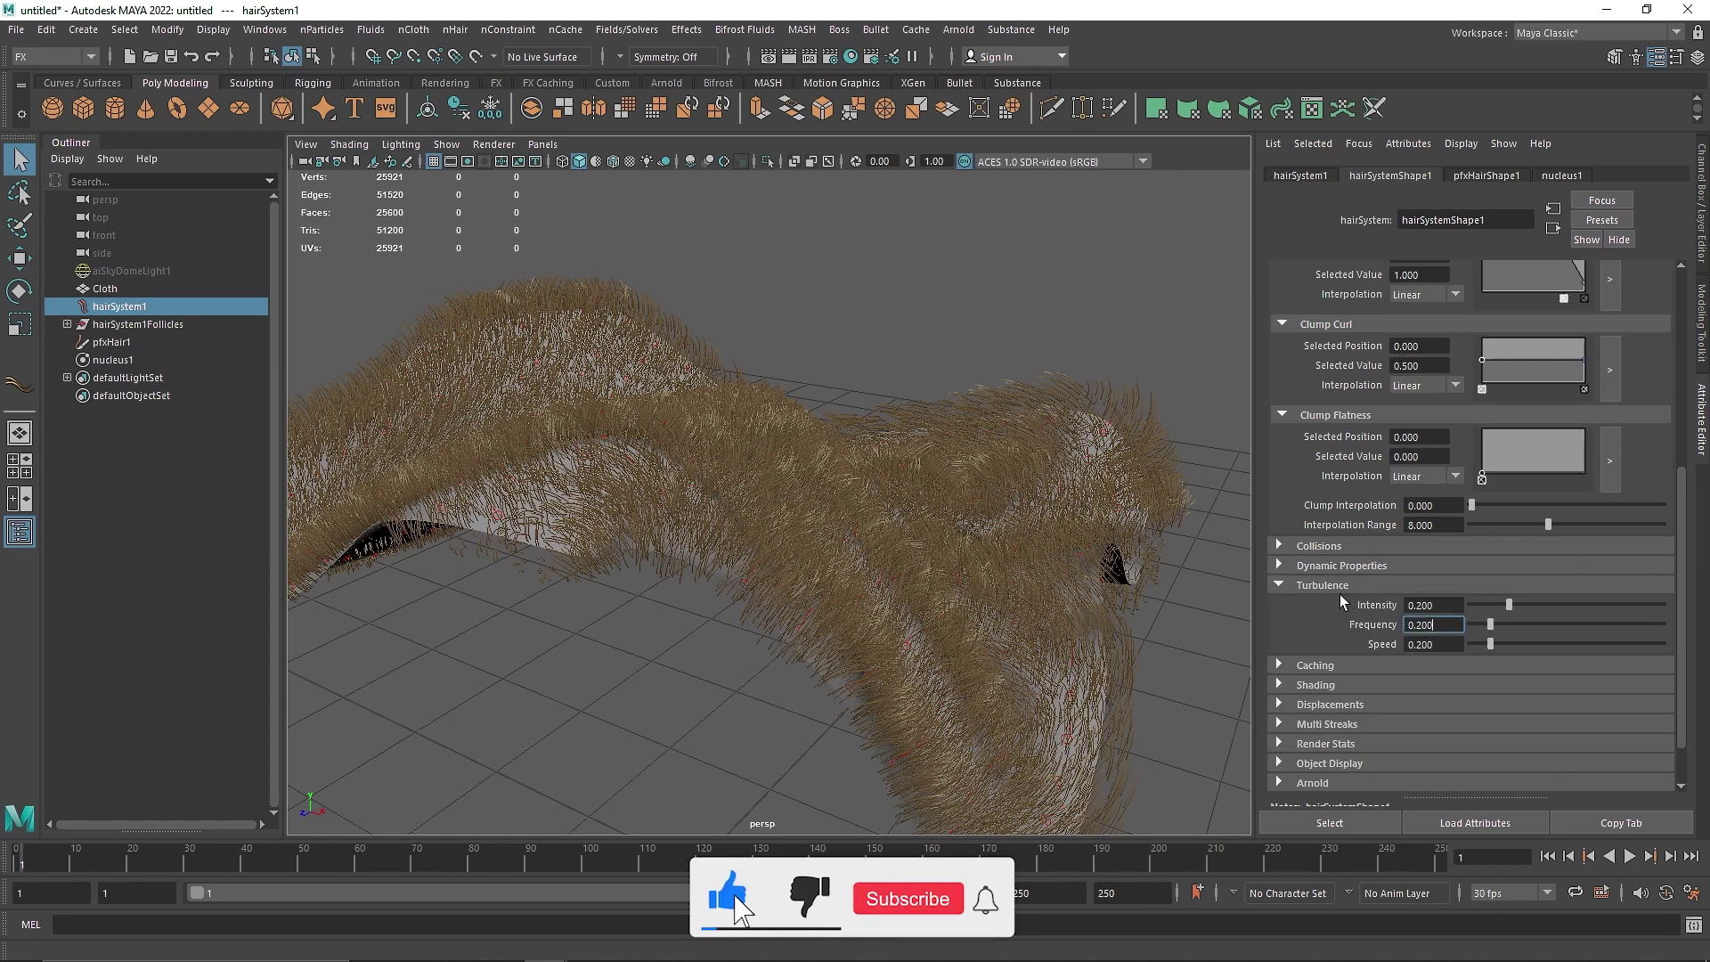
{"action": "scroll", "coordinate": [1311, 586], "scroll_direction": "up", "scroll_amount": 3}
{"action": "scroll", "coordinate": [1391, 521], "scroll_direction": "up", "scroll_amount": 3}
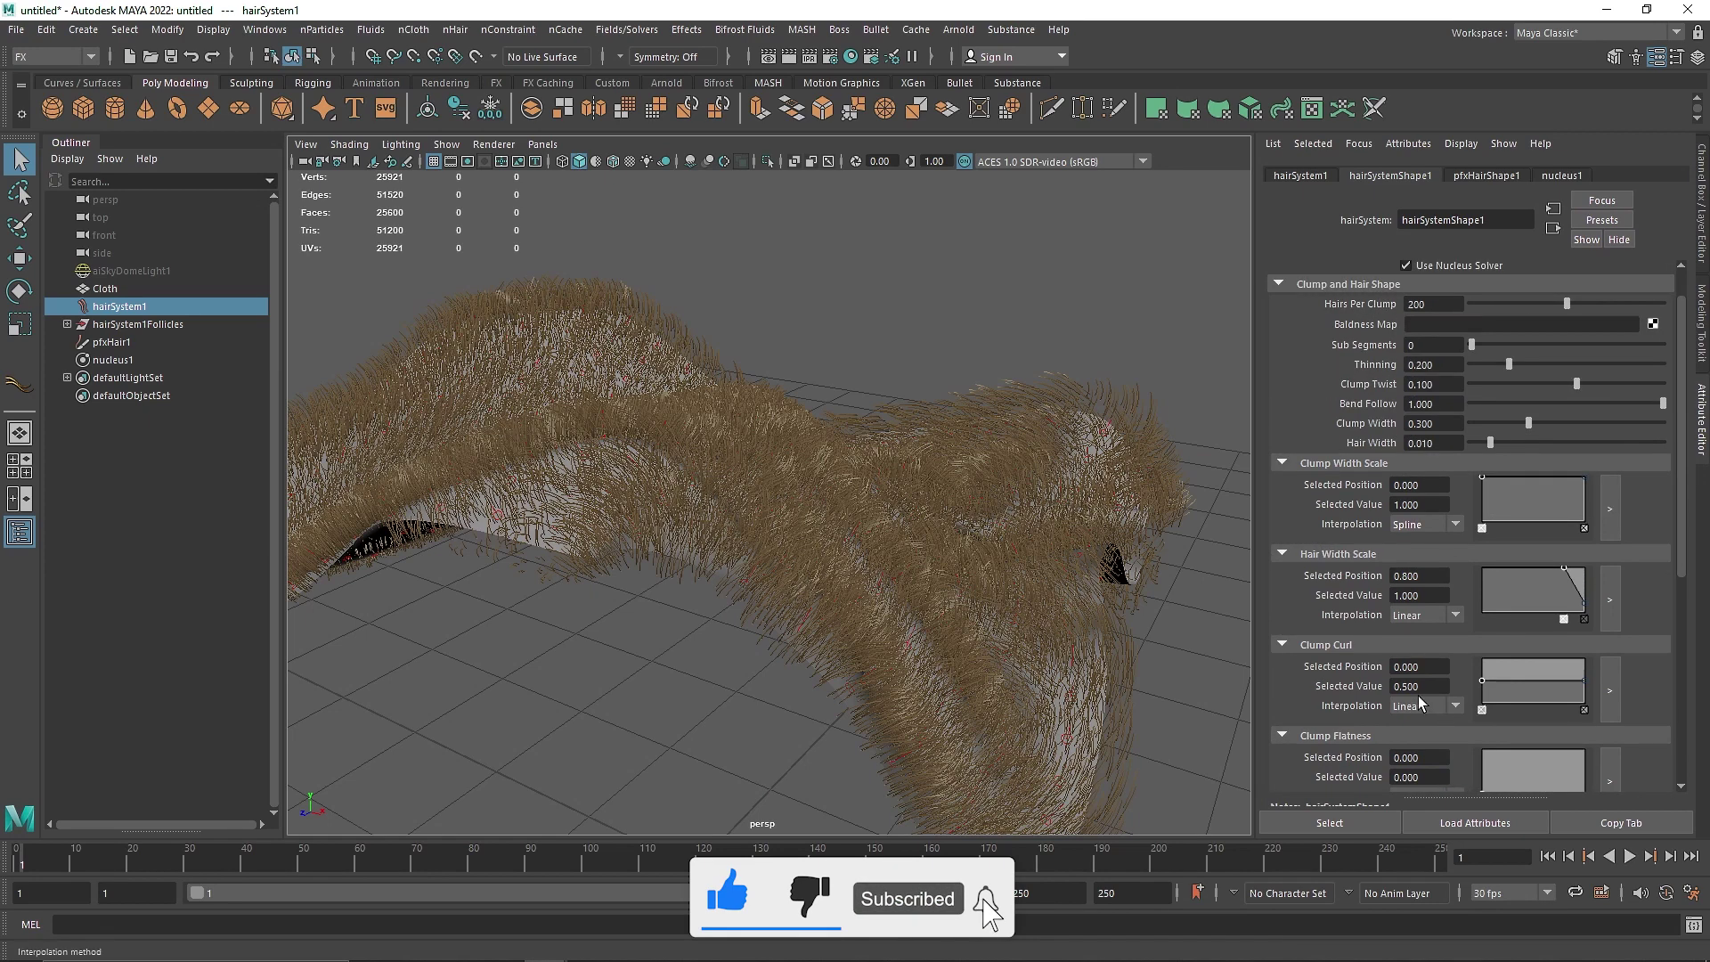
{"action": "scroll", "coordinate": [1380, 660], "scroll_direction": "down", "scroll_amount": 4}
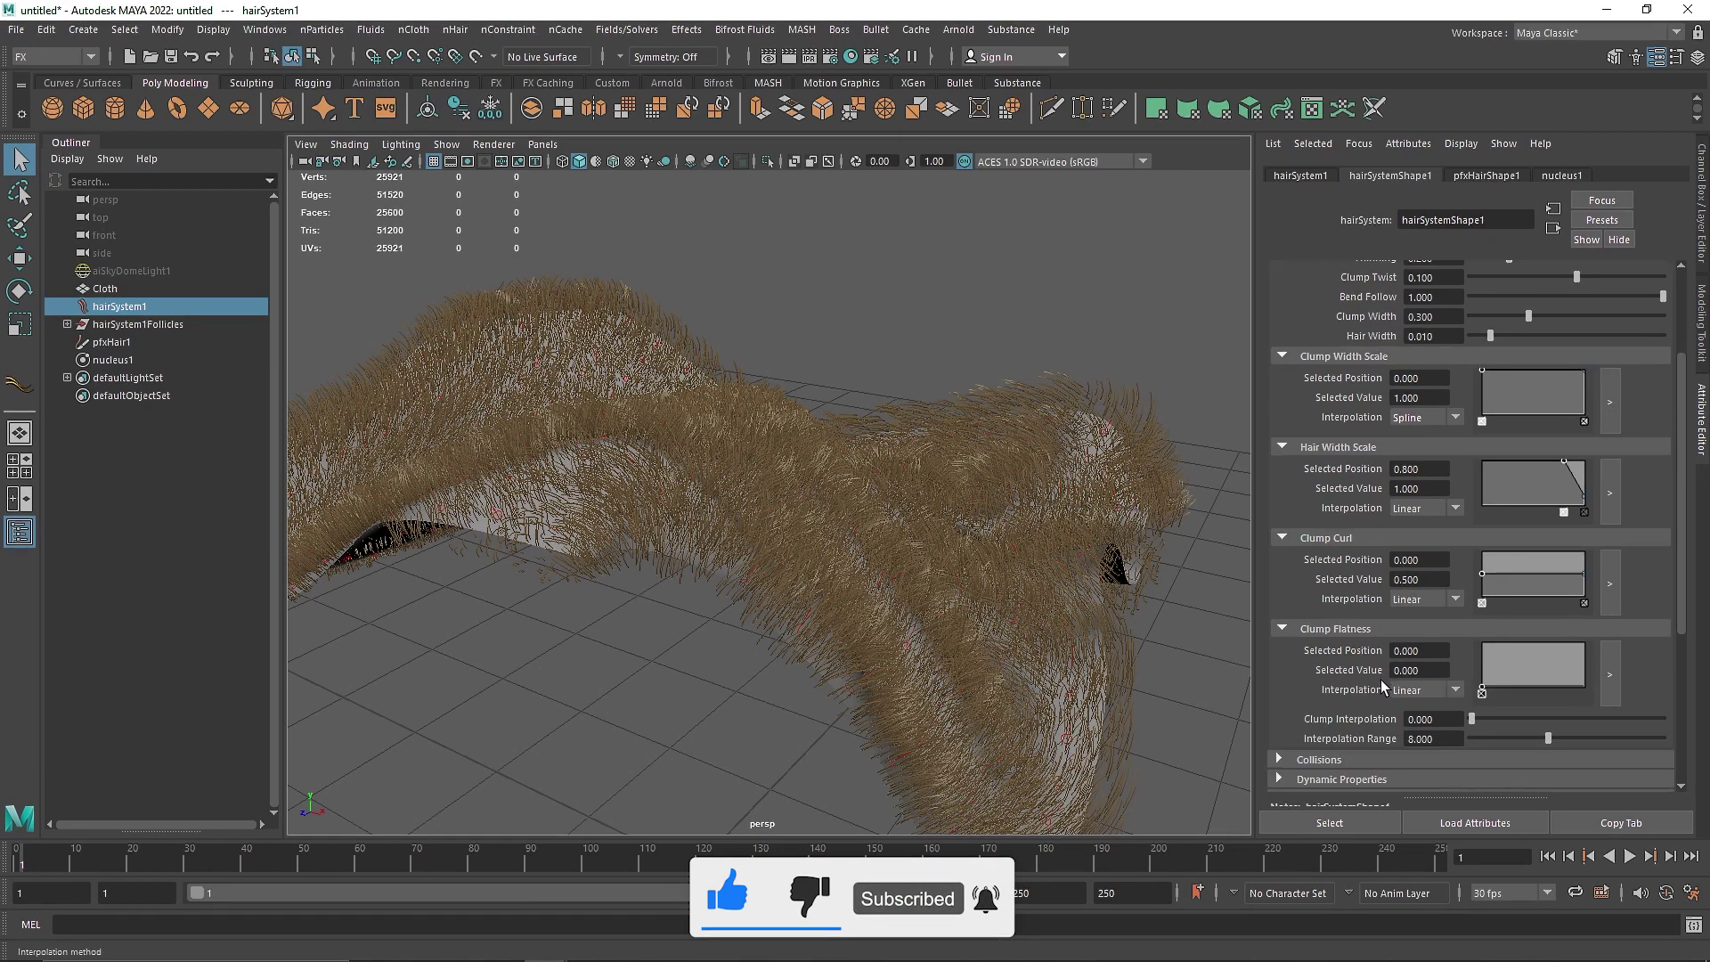
{"action": "left_click", "coordinate": [1332, 691]}
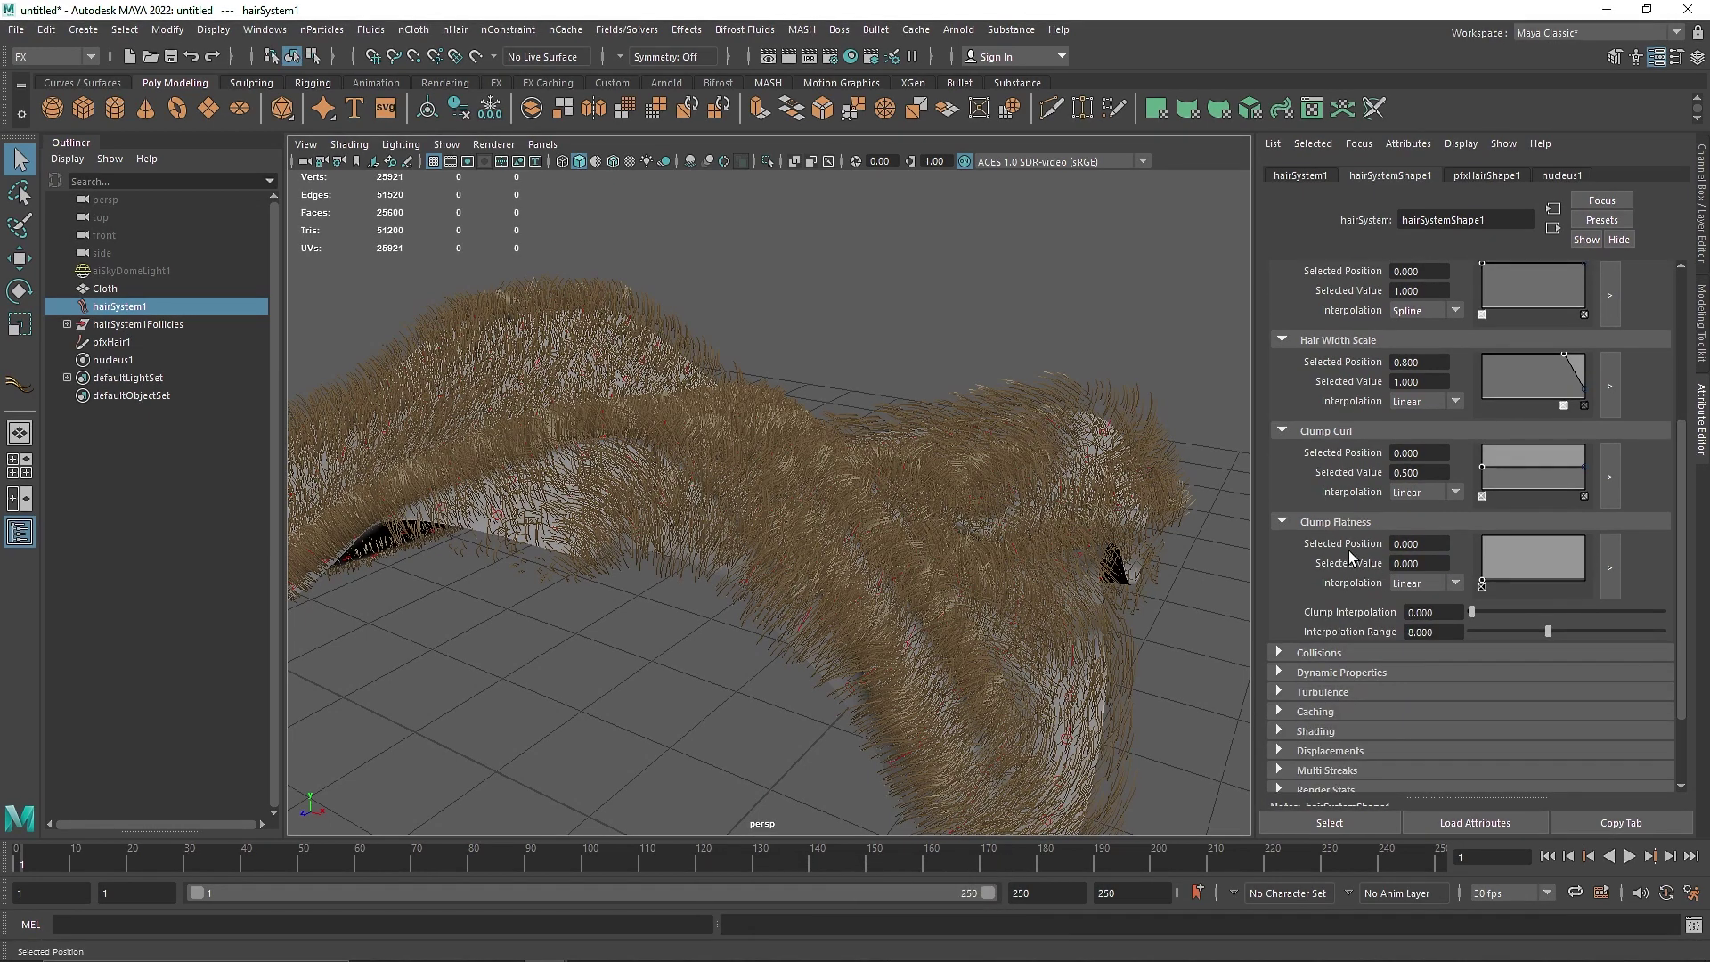
{"action": "scroll", "coordinate": [1348, 550], "scroll_direction": "up", "scroll_amount": 5}
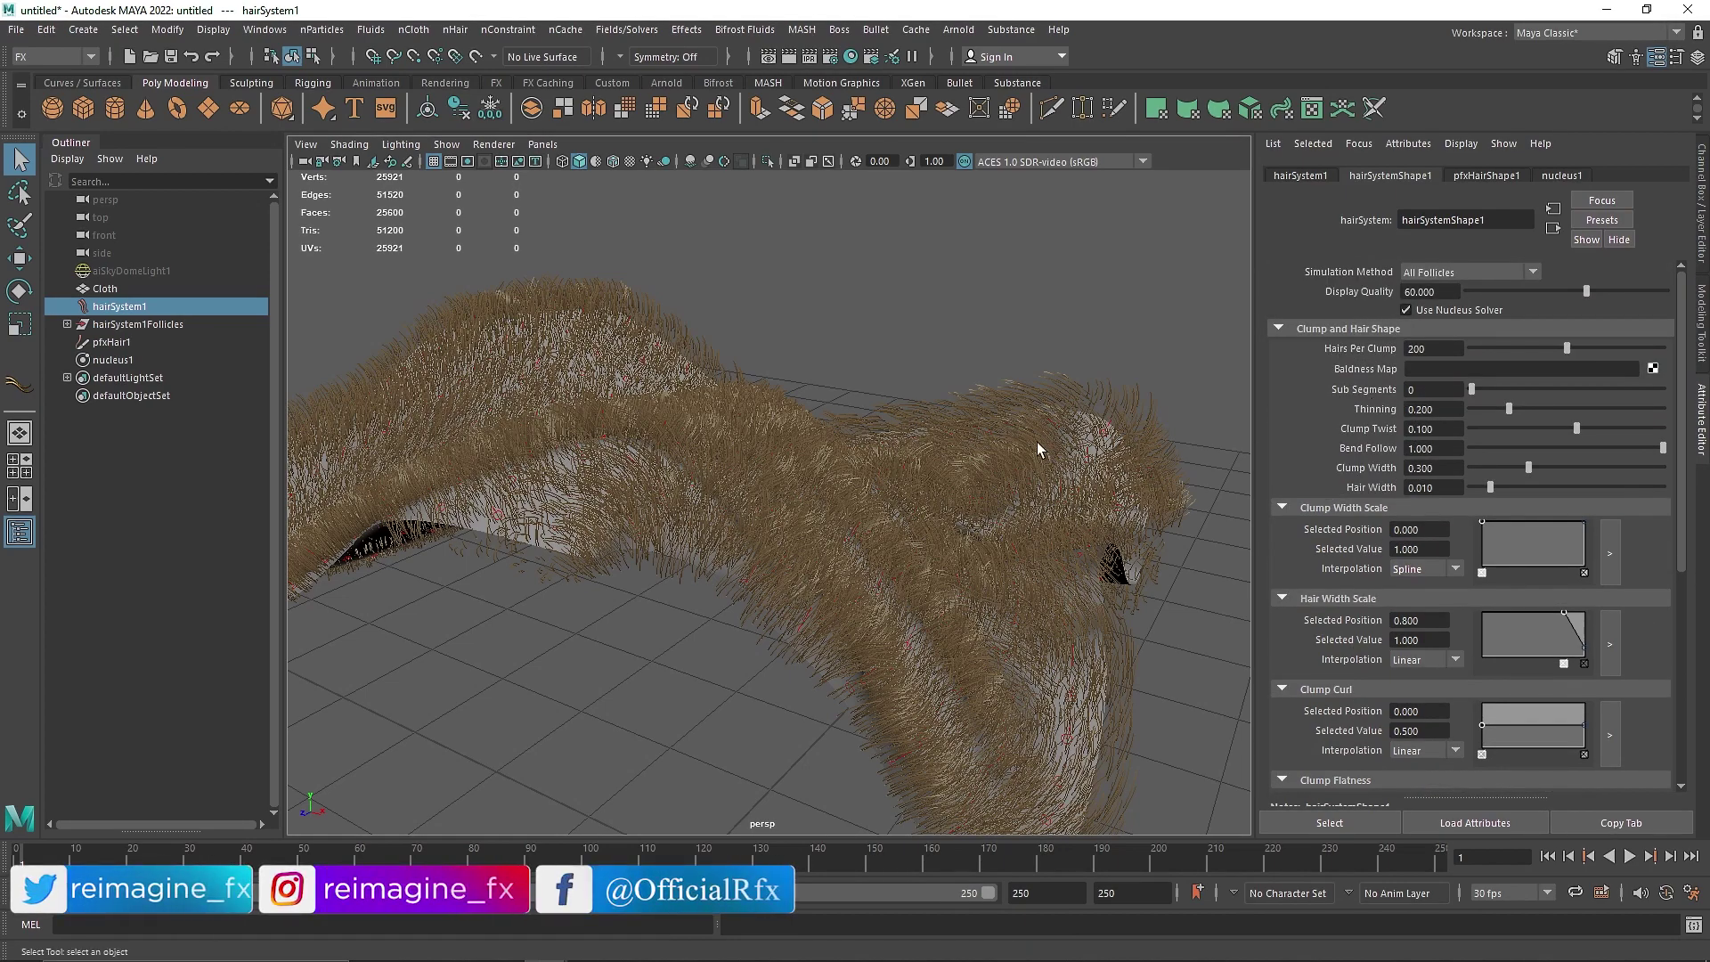
- Play a few frames to check the turbulence on the fur and return to the first frame
{"action": "left_click_drag", "start_coordinate": [1022, 571], "coordinate": [980, 579], "text": "alt"}
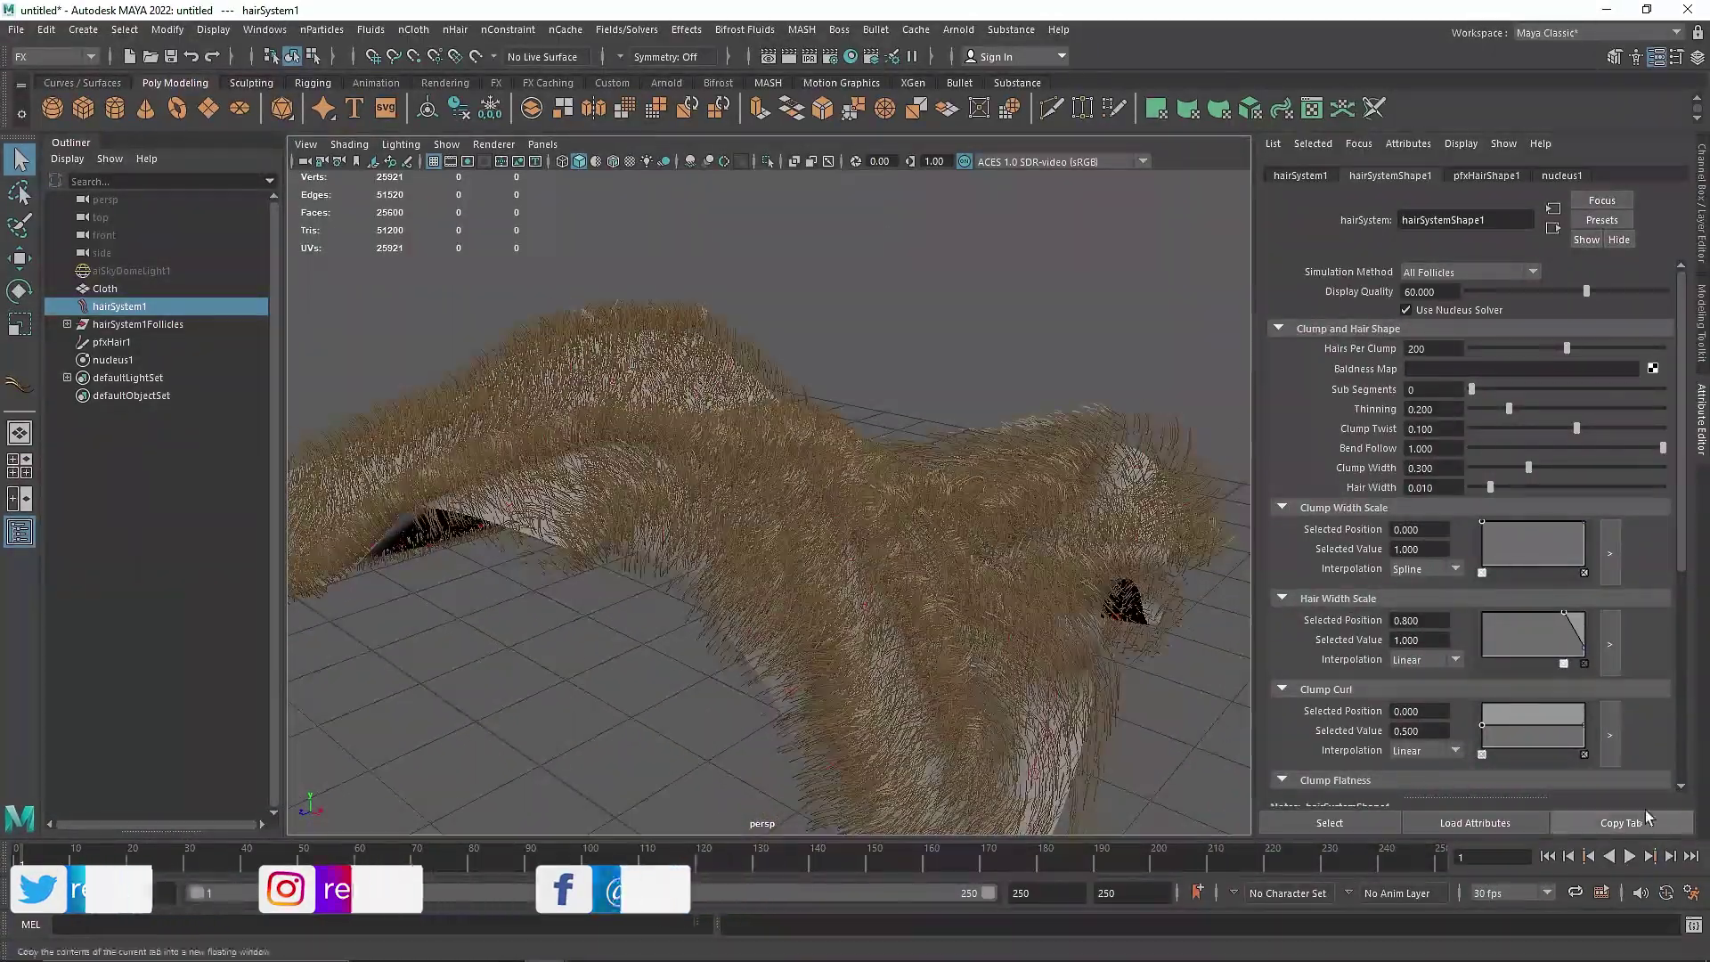
{"action": "left_click", "coordinate": [1630, 856]}
{"action": "left_click", "coordinate": [1551, 857]}
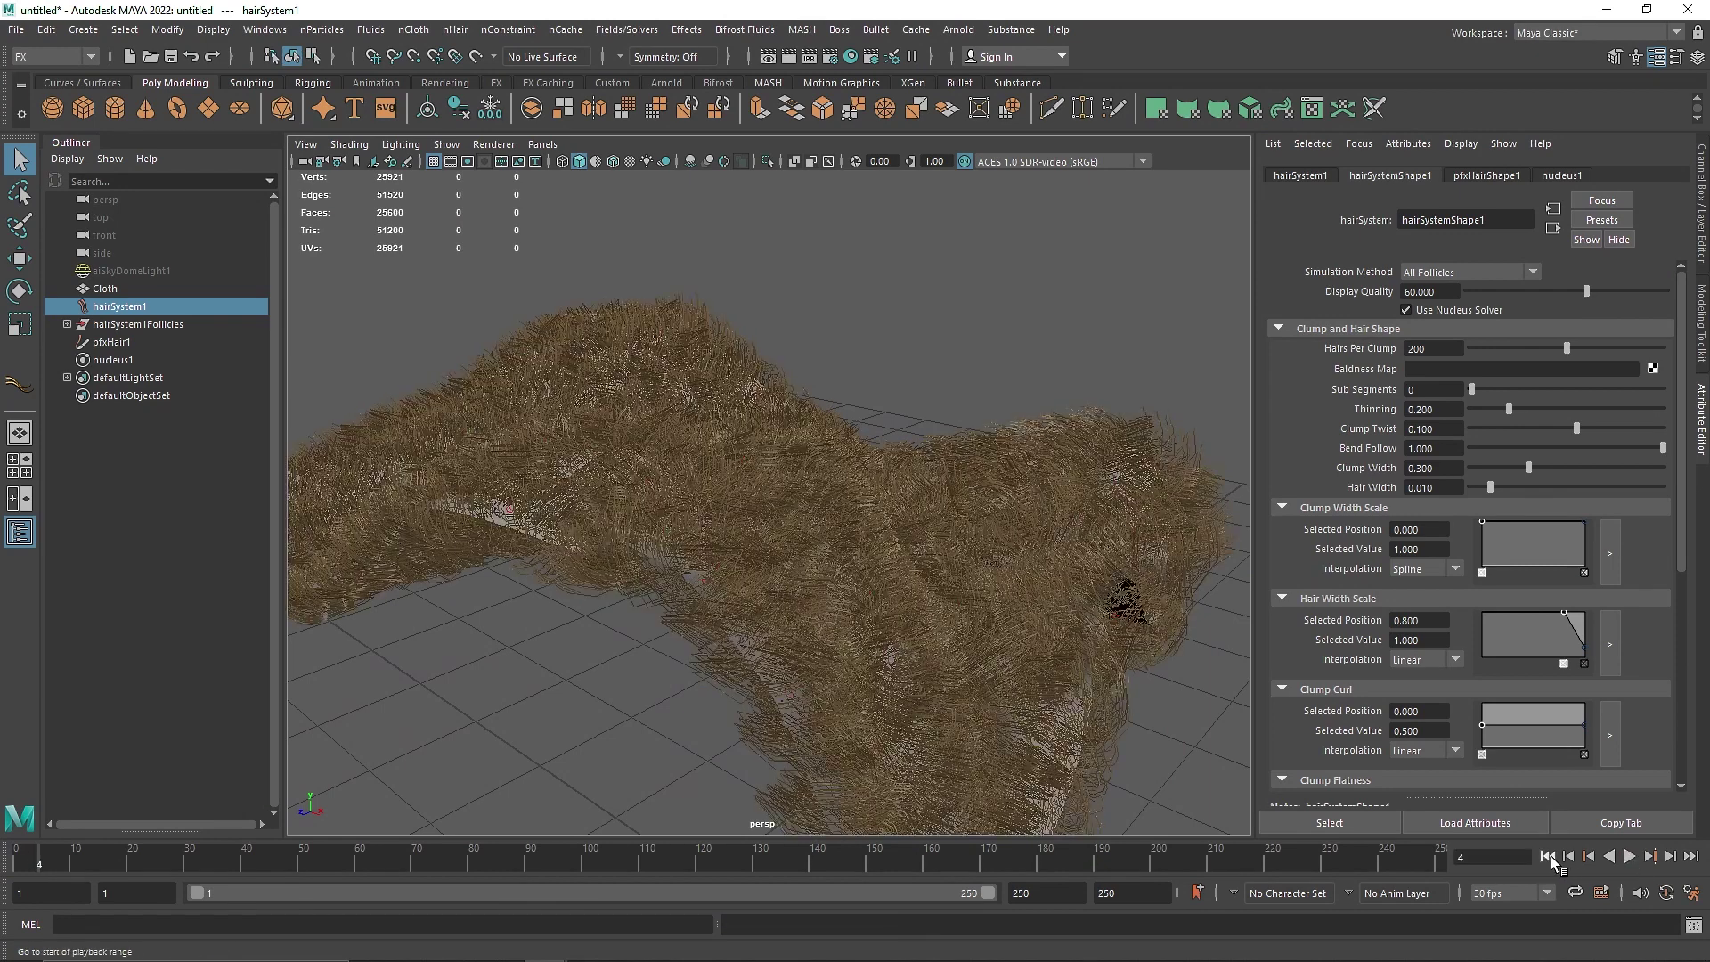
{"action": "left_click", "coordinate": [1548, 856]}
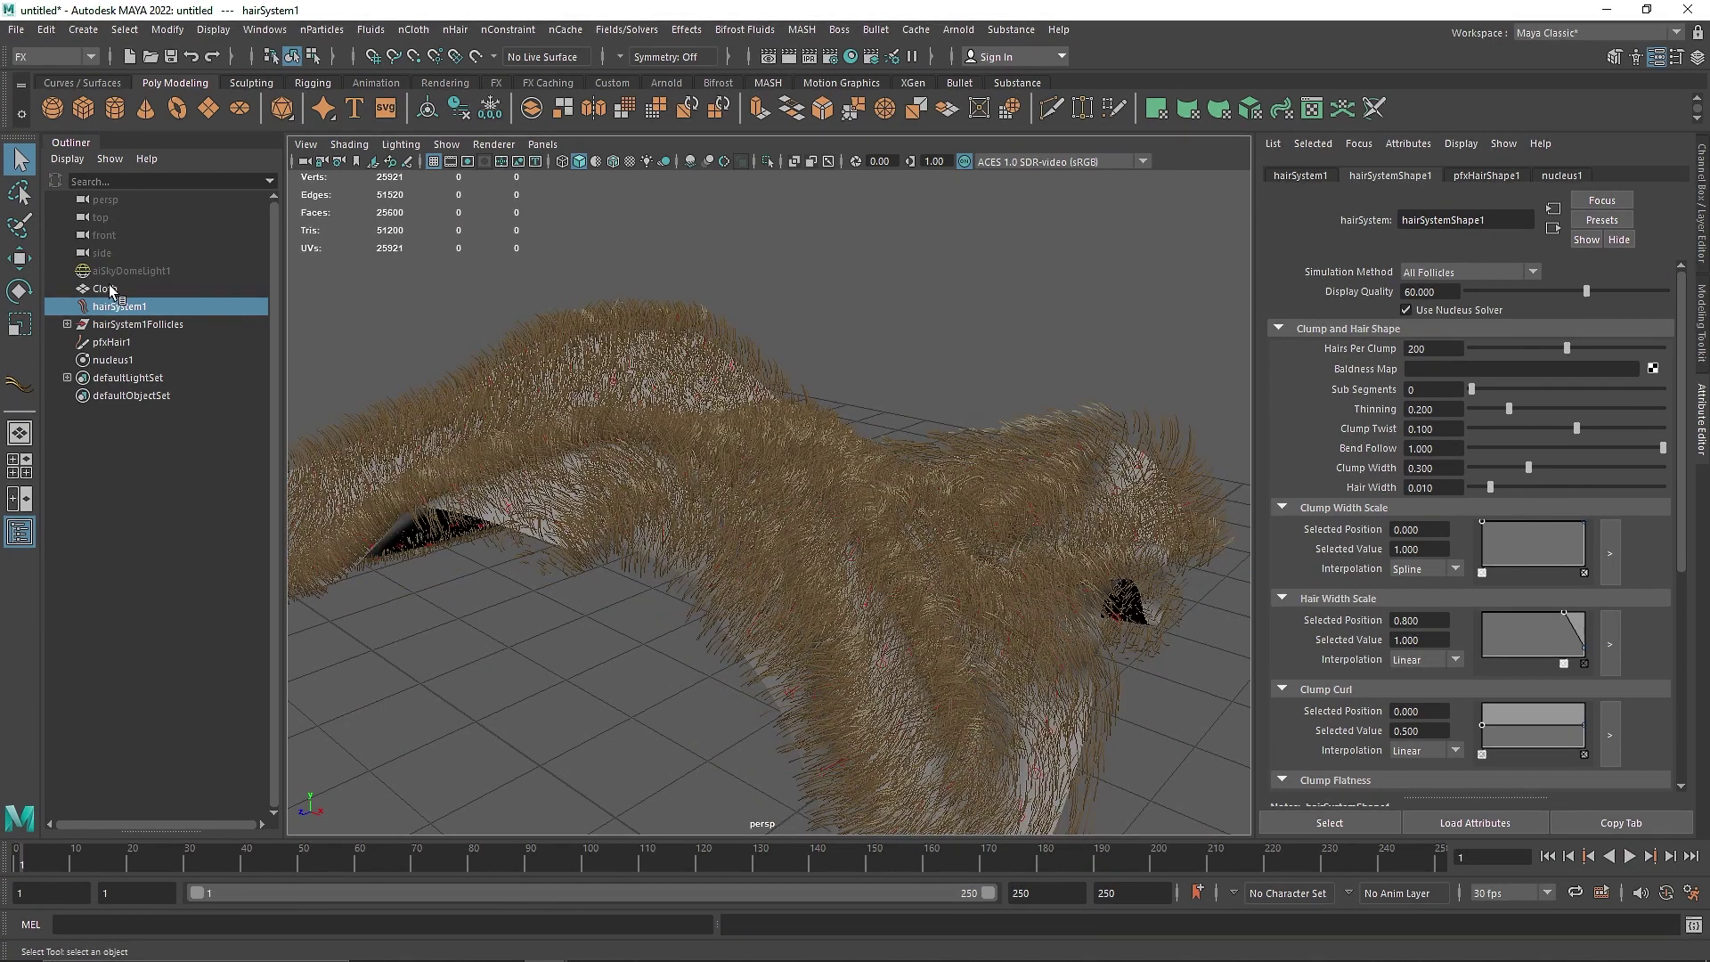
{"action": "left_click", "coordinate": [126, 290]}
{"action": "left_click", "coordinate": [409, 28]}
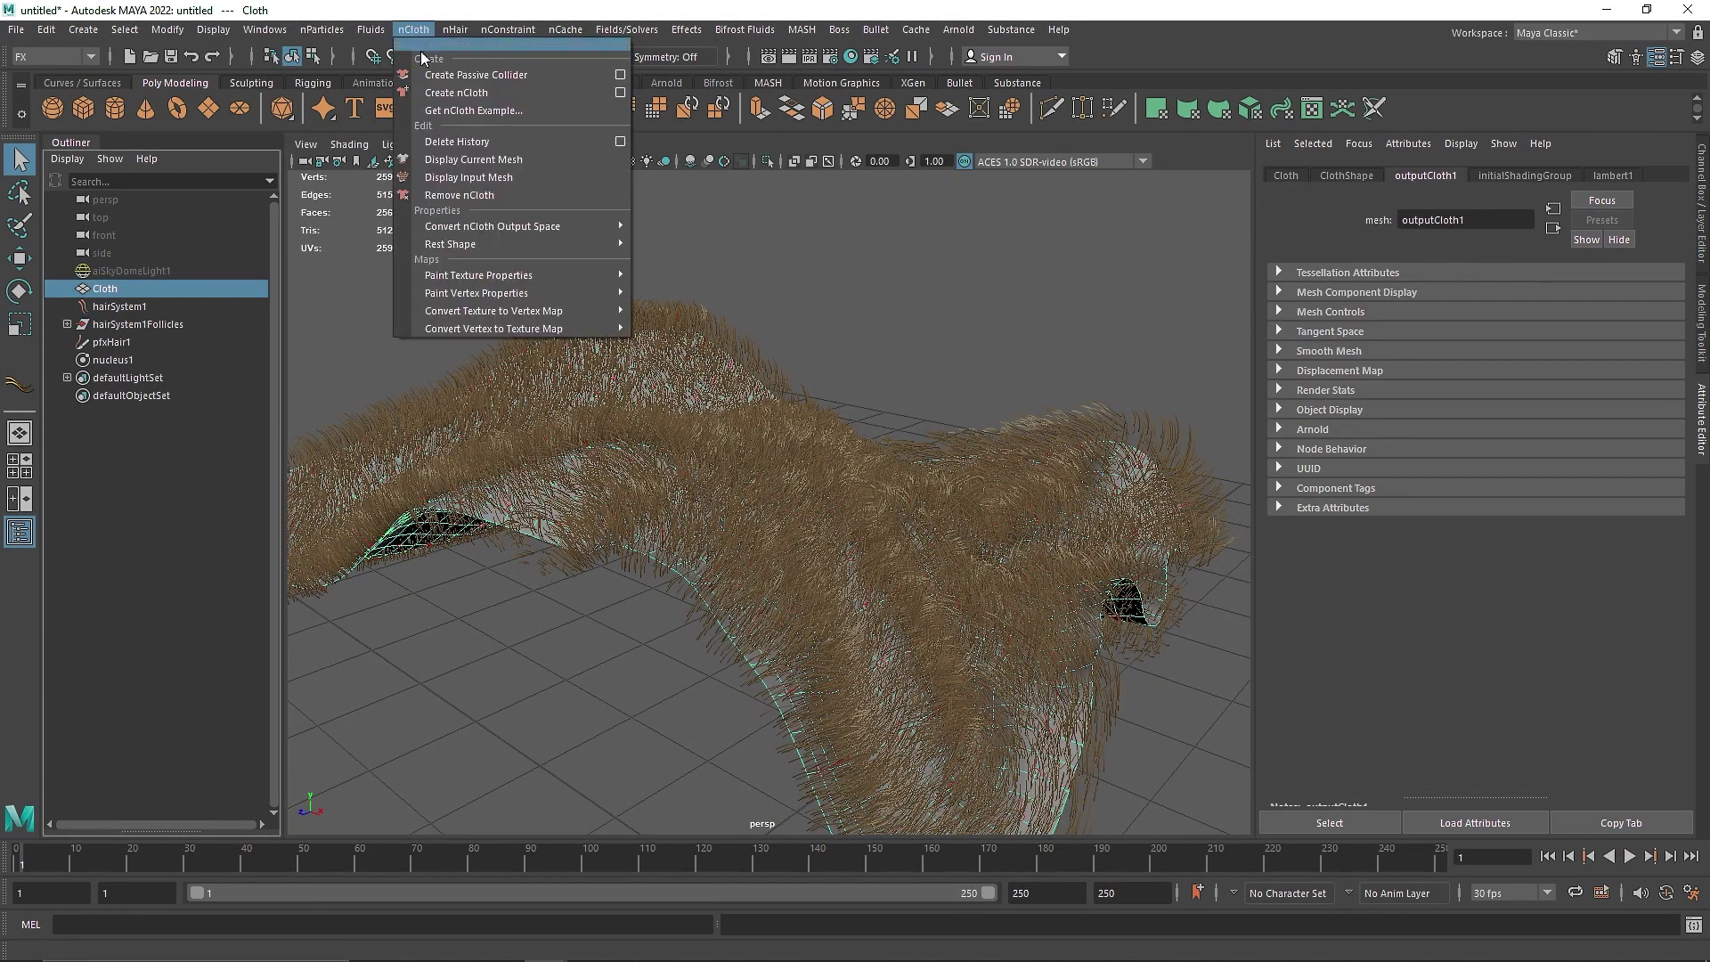
{"action": "left_click", "coordinate": [911, 302]}
{"action": "left_click", "coordinate": [910, 297]}
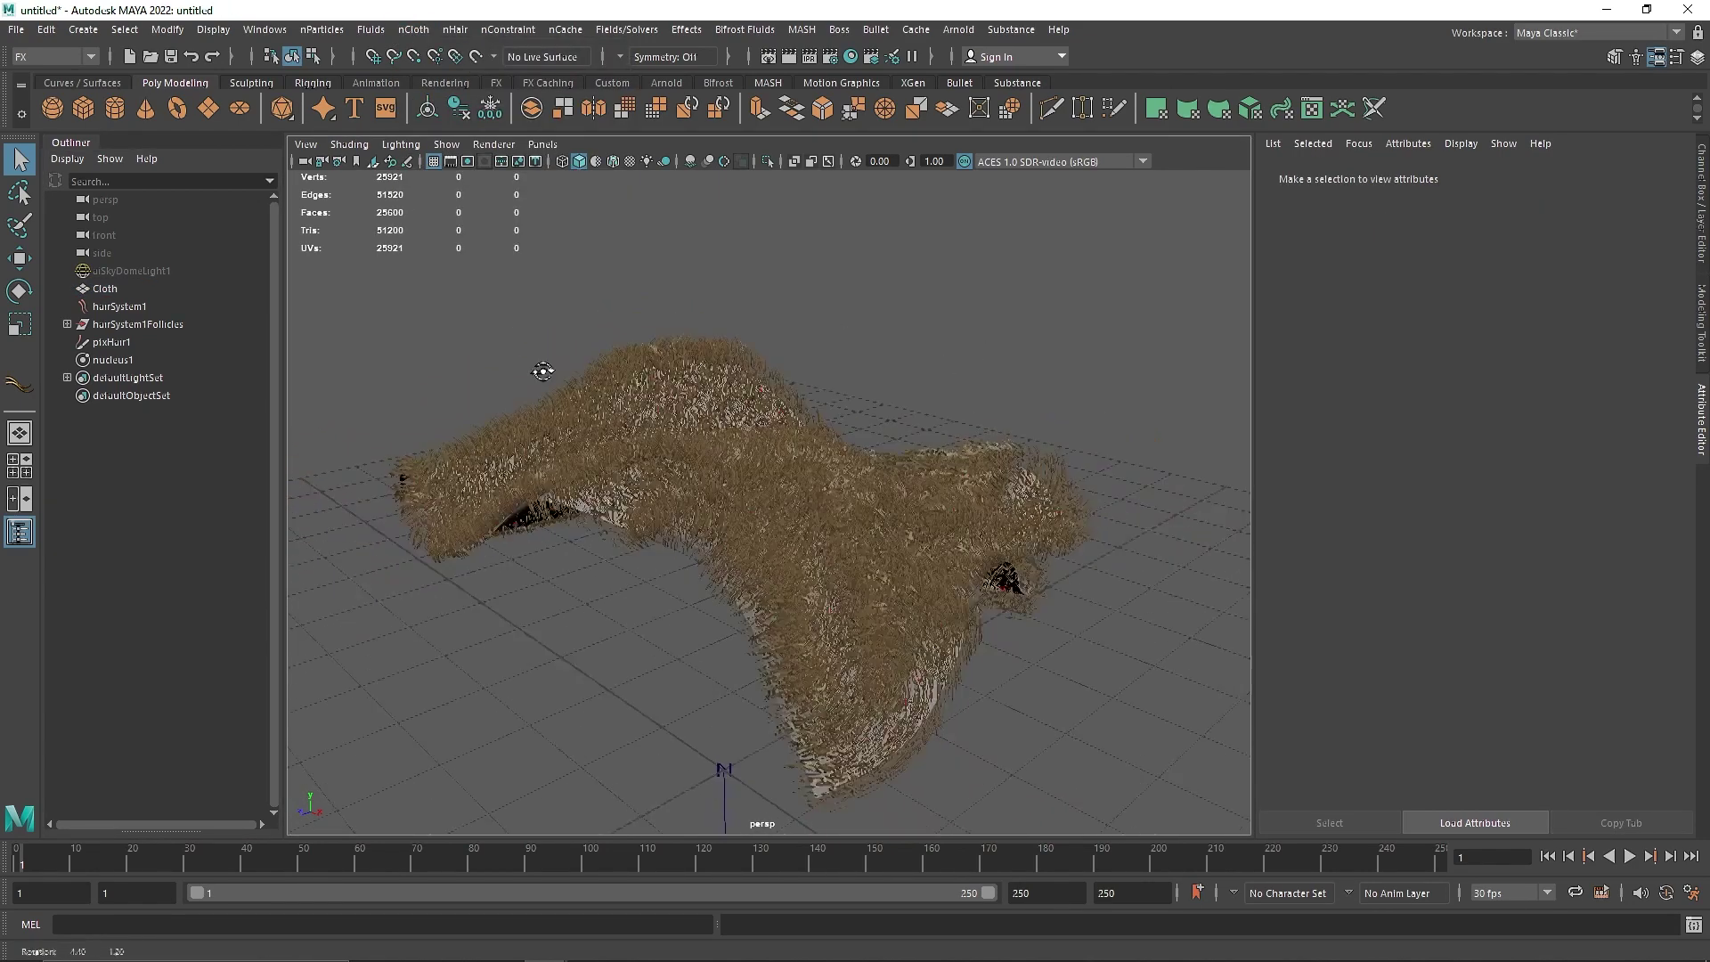
- Create a new camera and look through camera1 in the viewport
{"action": "left_click", "coordinate": [87, 33]}
{"action": "mouse_move", "coordinate": [193, 147]}
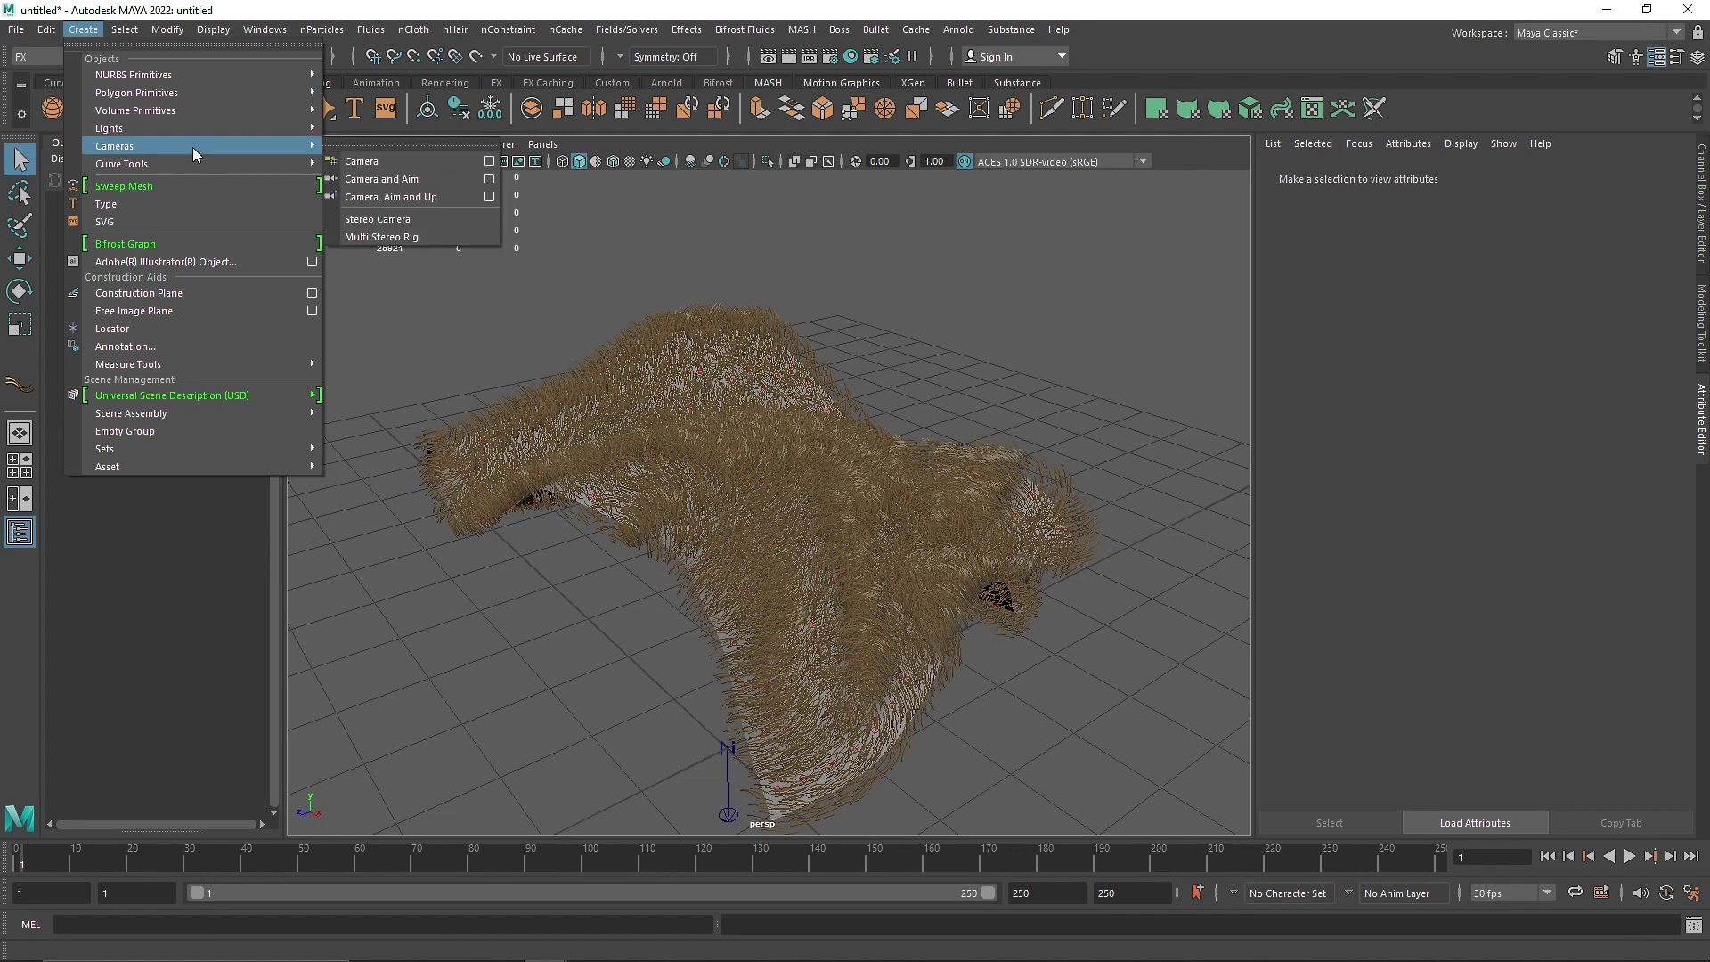
{"action": "left_click", "coordinate": [387, 163]}
{"action": "left_click", "coordinate": [542, 145]}
{"action": "mouse_move", "coordinate": [570, 162]}
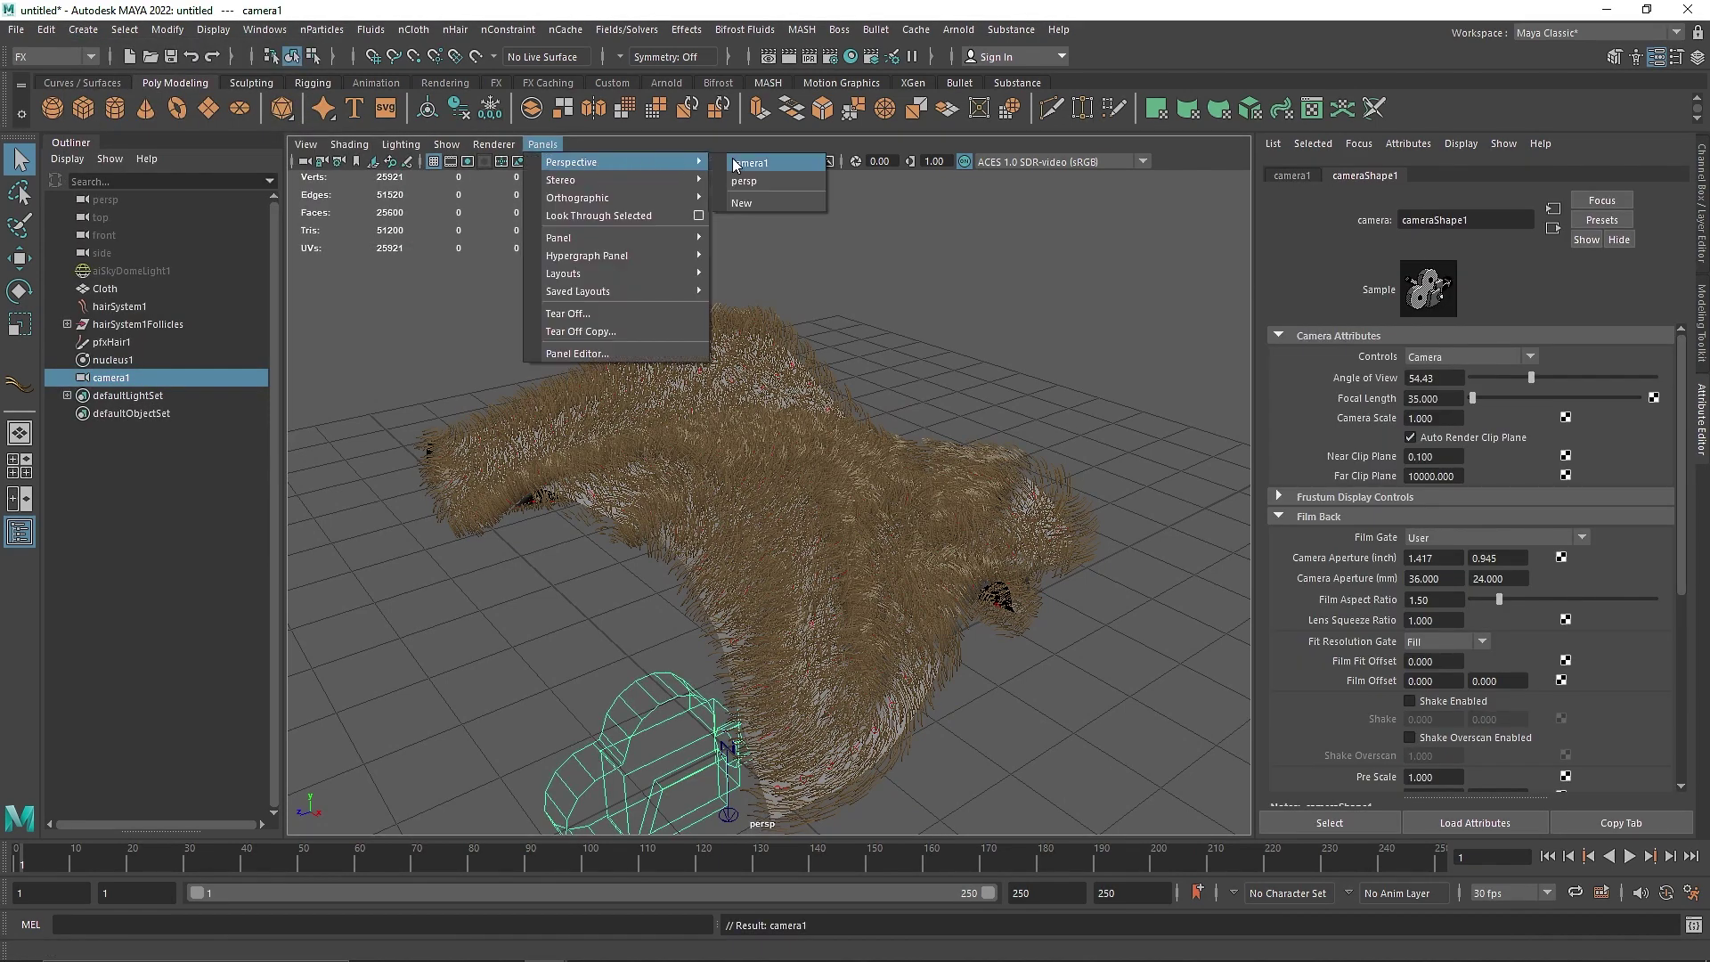
{"action": "left_click", "coordinate": [761, 163]}
- Set camera1's focal length to 80 and frame the whole furry cloth within a visible resolution gate
{"action": "double_click", "coordinate": [1434, 398]}
{"action": "type", "text": "80"}
{"action": "key", "text": "Return"}
{"action": "left_click_drag", "start_coordinate": [726, 408], "coordinate": [649, 442], "text": "alt"}
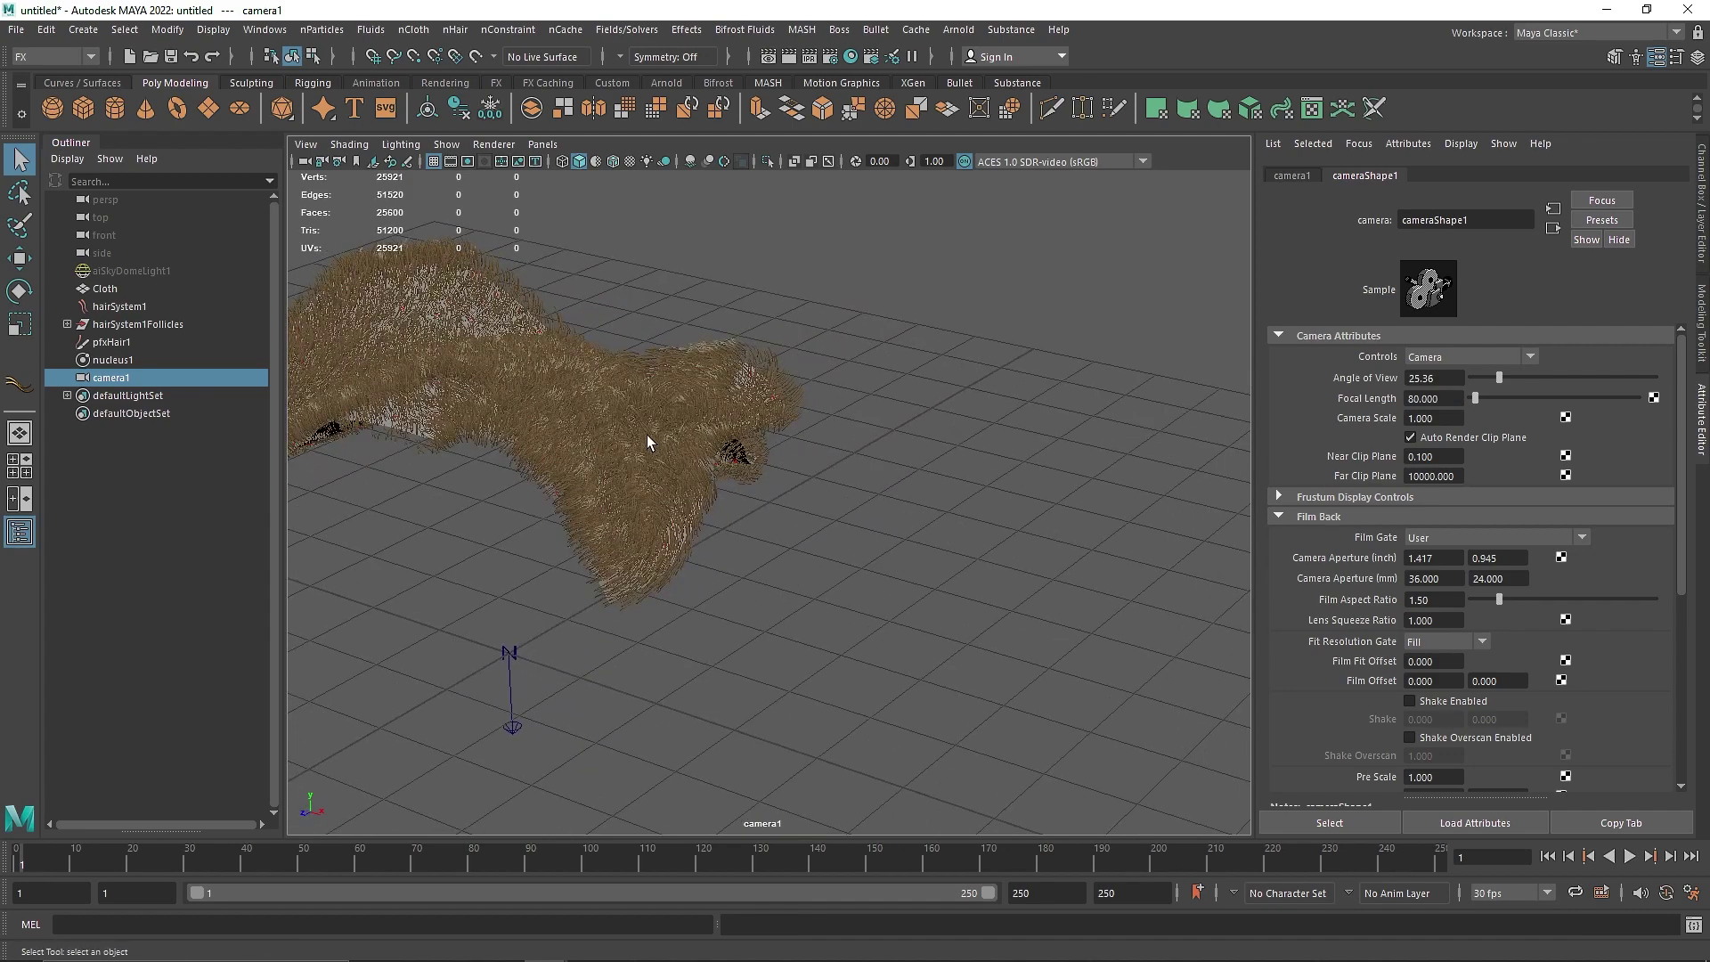
{"action": "middle_click_drag", "start_coordinate": [449, 223], "coordinate": [641, 366], "text": "alt"}
{"action": "left_click", "coordinate": [467, 162]}
{"action": "left_click_drag", "start_coordinate": [716, 386], "coordinate": [828, 490], "text": "alt"}
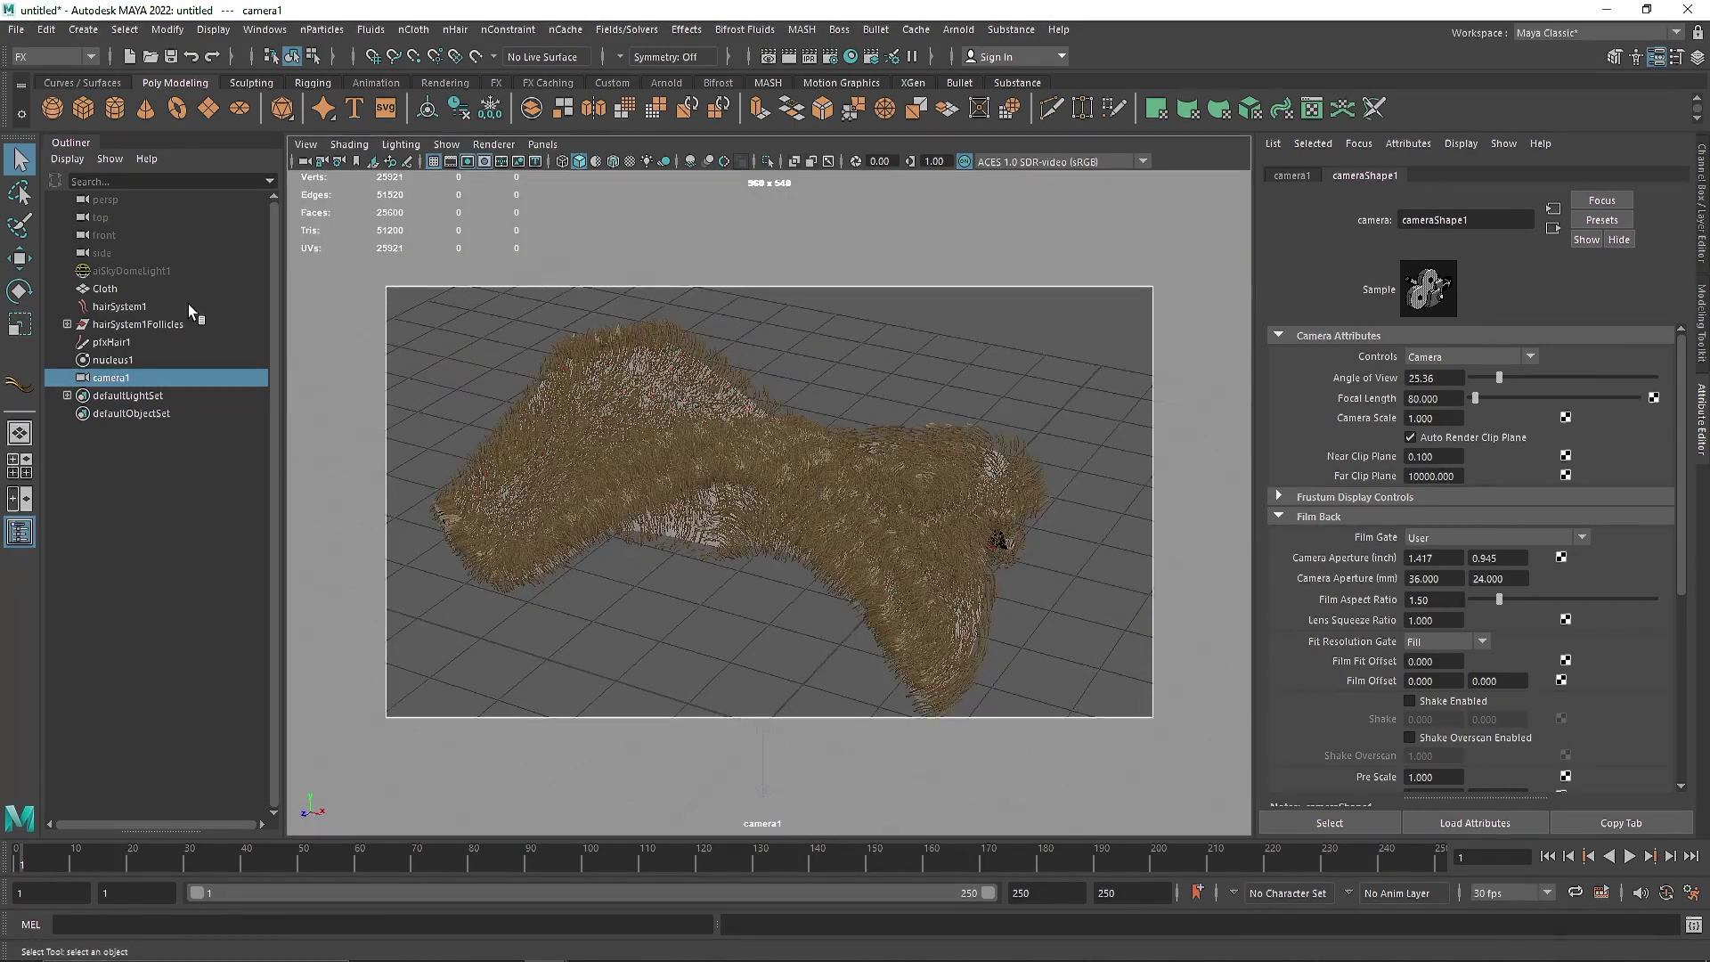
- Reframe camera1 at a lower, closer angle so the furry cloth fills the resolution gate, and lock the camera
{"action": "left_click", "coordinate": [105, 288]}
{"action": "left_click_drag", "start_coordinate": [964, 511], "coordinate": [858, 468], "text": "alt"}
{"action": "right_click_drag", "start_coordinate": [858, 468], "coordinate": [907, 495], "text": "alt"}
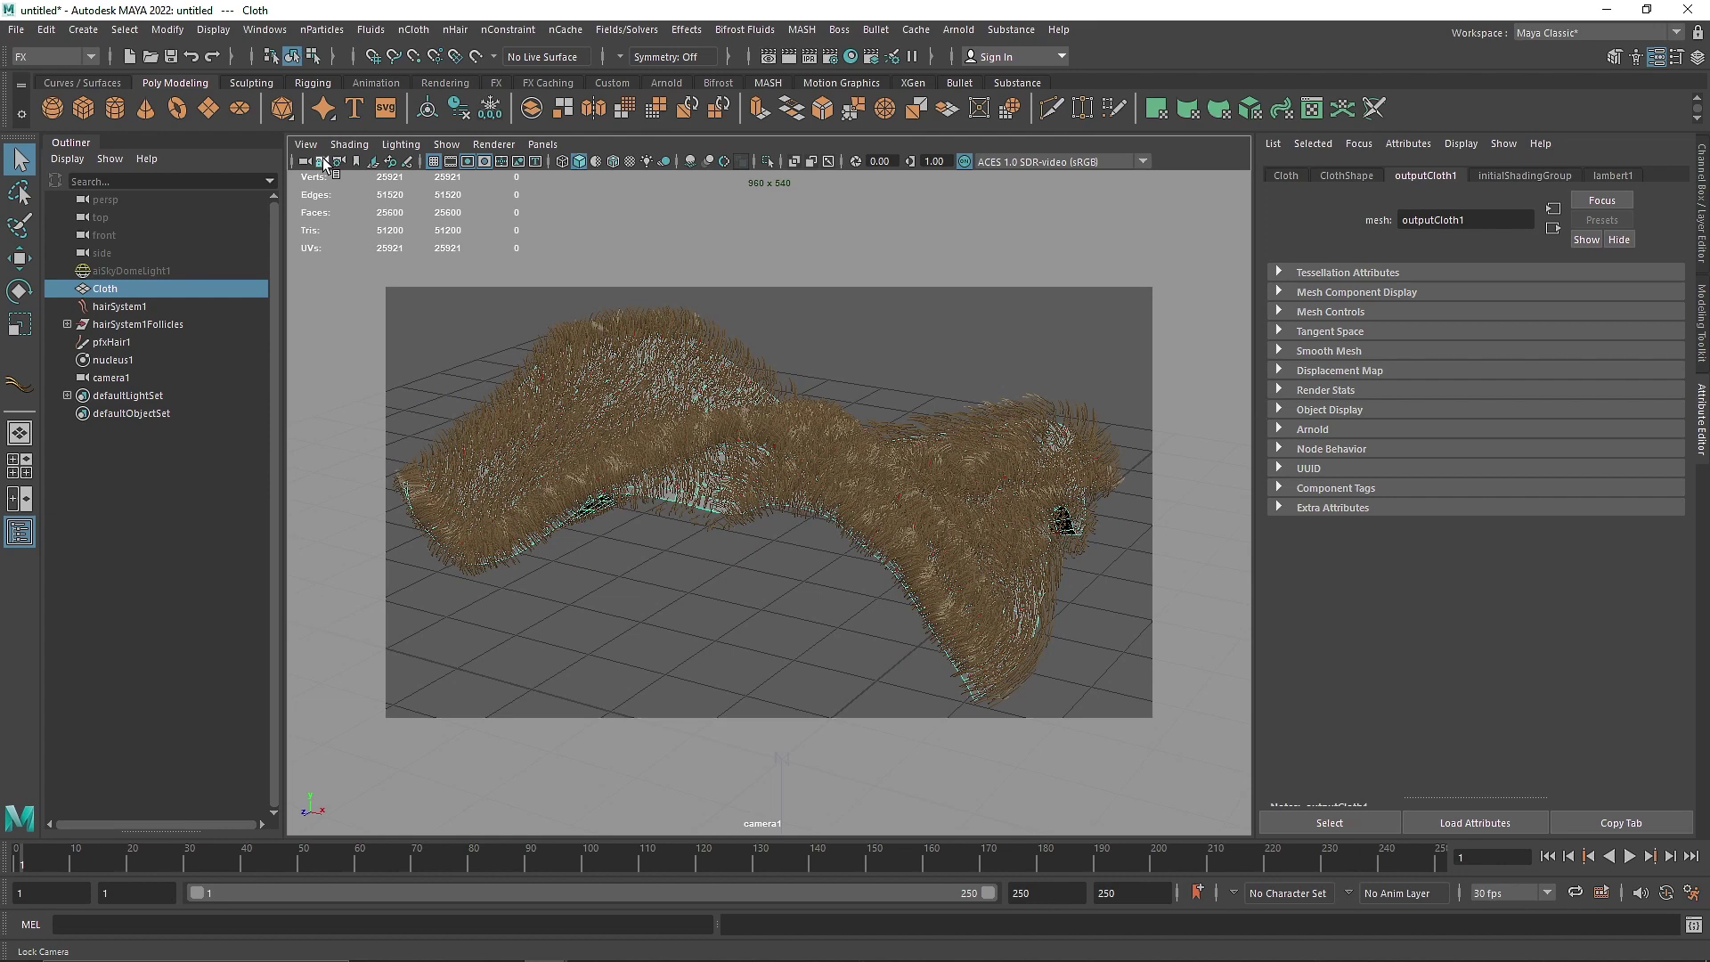
{"action": "left_click", "coordinate": [787, 306]}
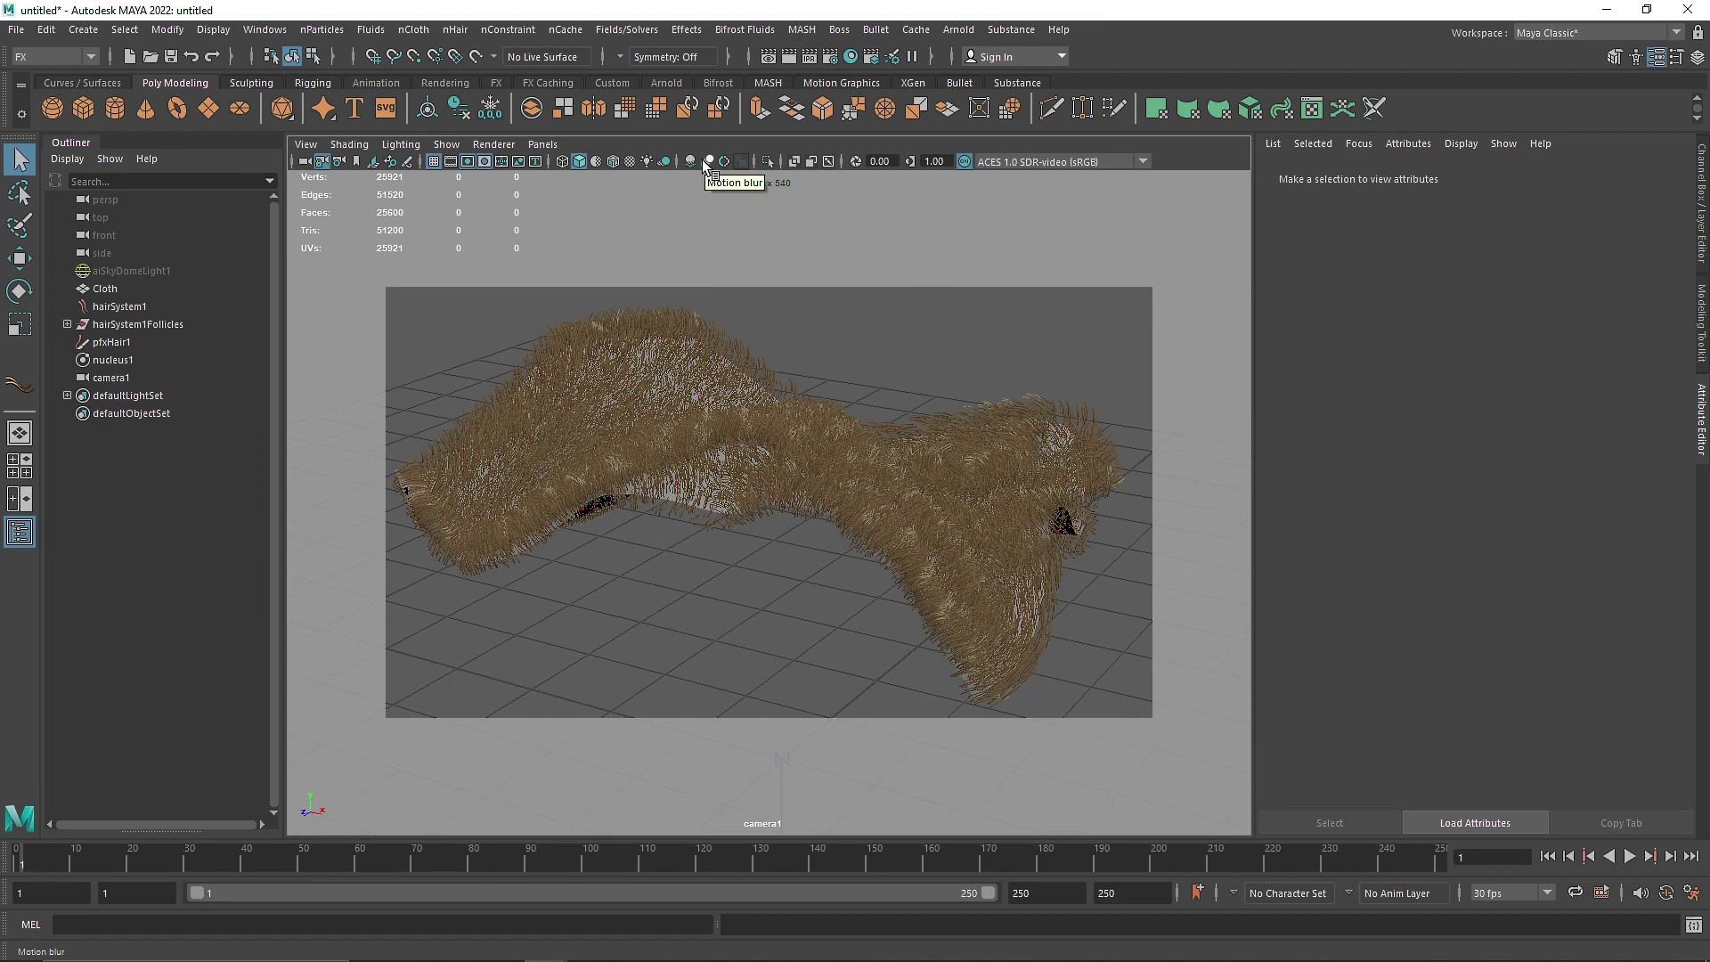
- Open the Arnold render view, stop the render and enable LOD Visibility on aiSkyDomeLight1
{"action": "left_click", "coordinate": [666, 83]}
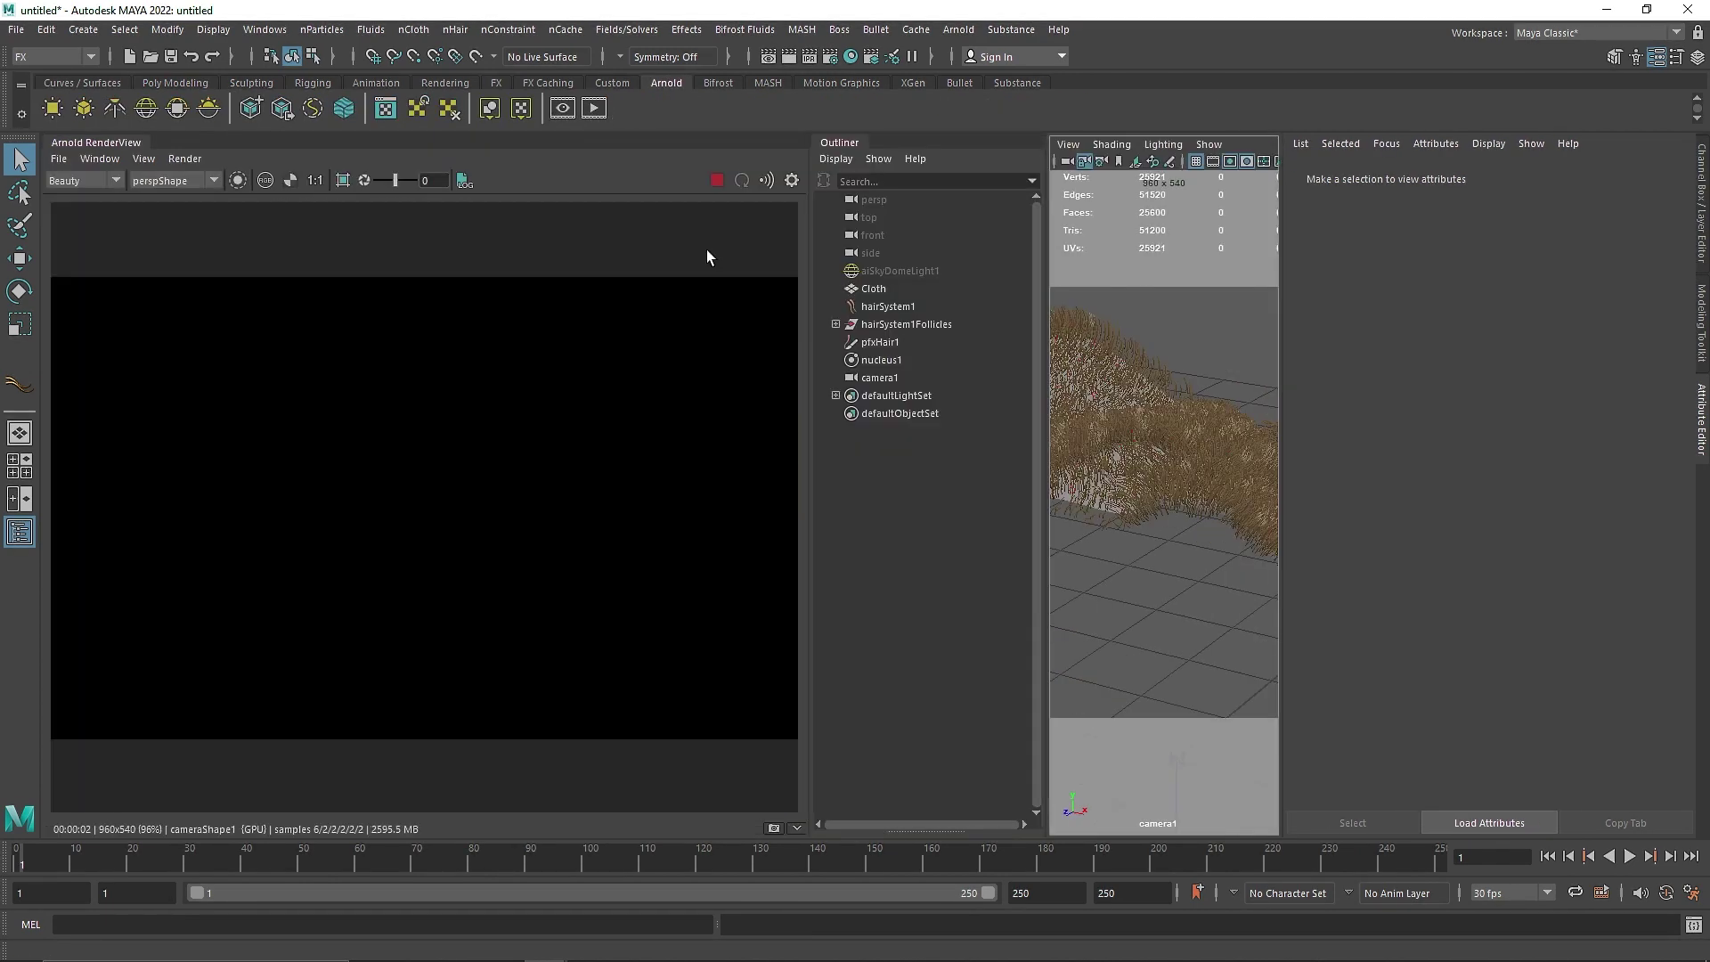
{"action": "left_click", "coordinate": [716, 180]}
{"action": "left_click", "coordinate": [902, 271]}
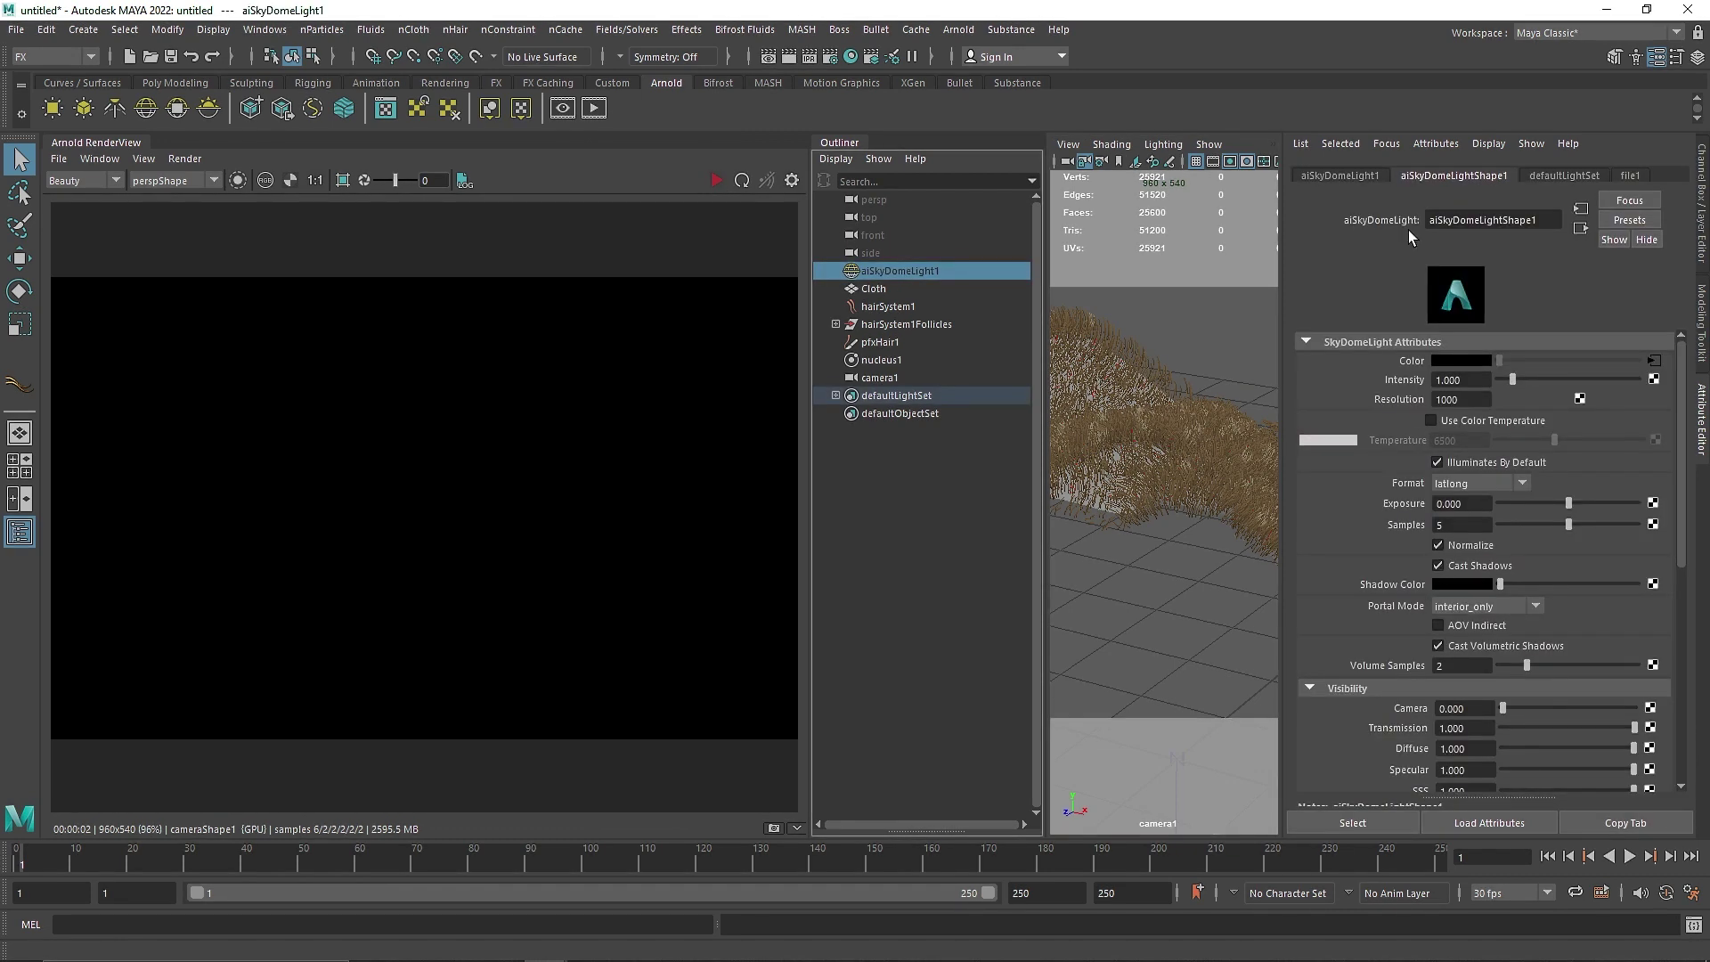
{"action": "left_click", "coordinate": [1349, 174]}
{"action": "left_click", "coordinate": [1391, 496]}
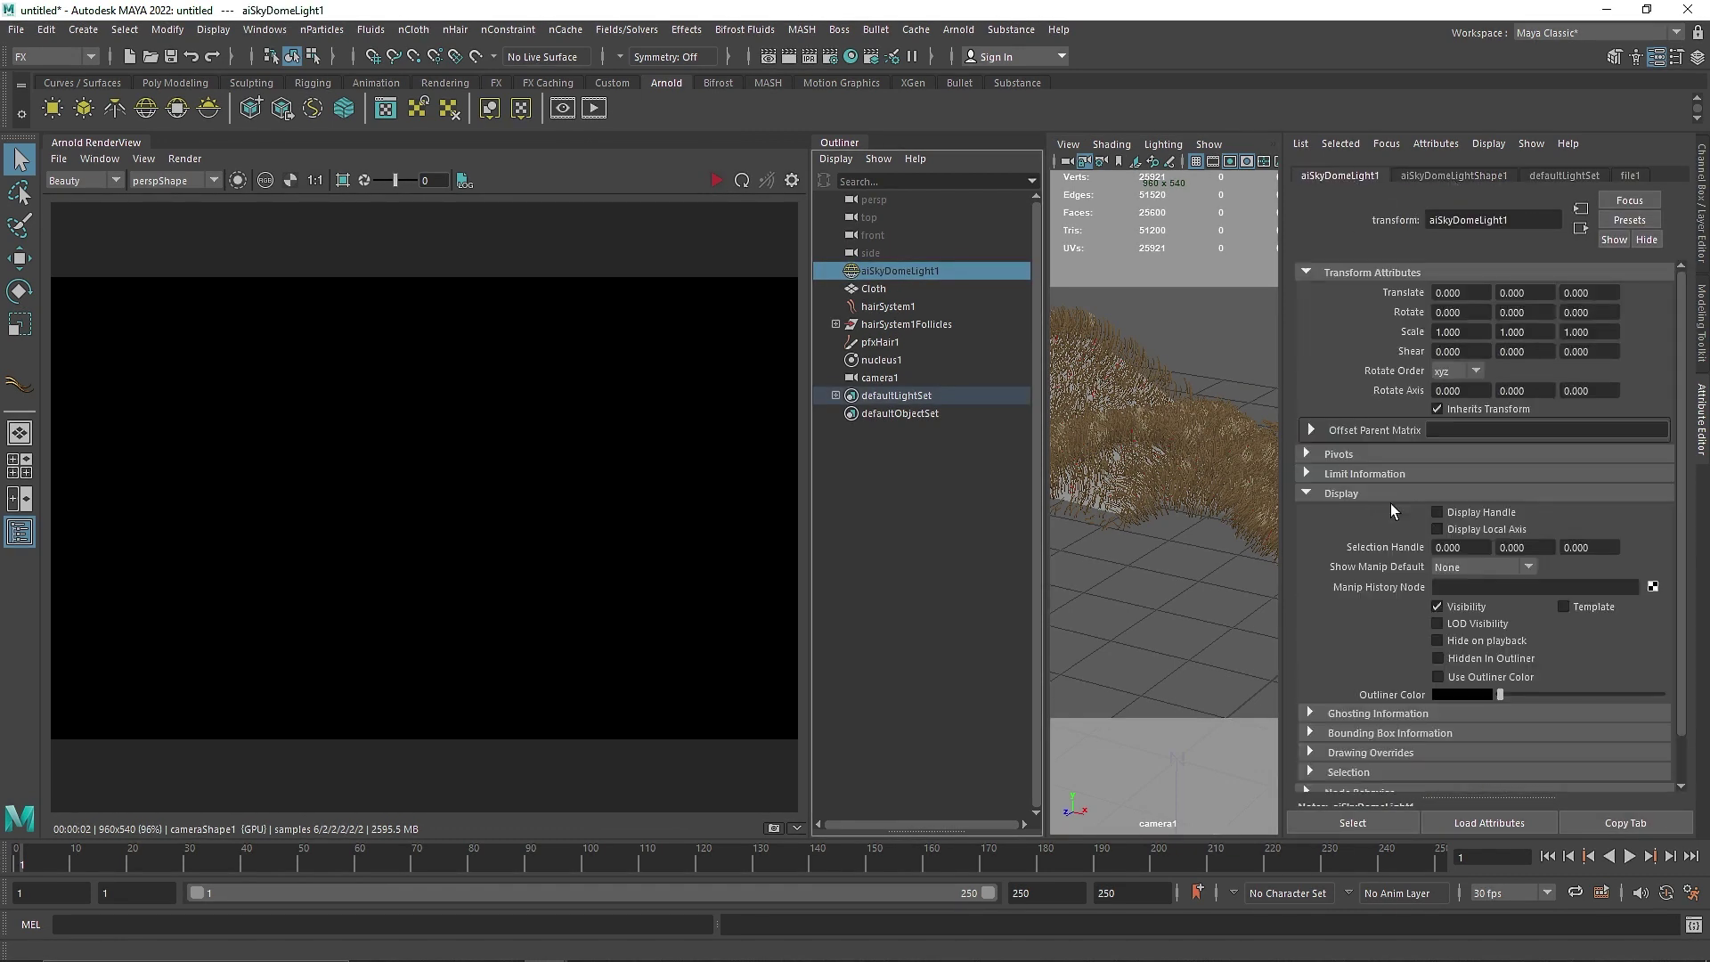
{"action": "left_click", "coordinate": [1465, 624]}
- Restart the Arnold render of the camera view and update the full scene
{"action": "left_click", "coordinate": [716, 180]}
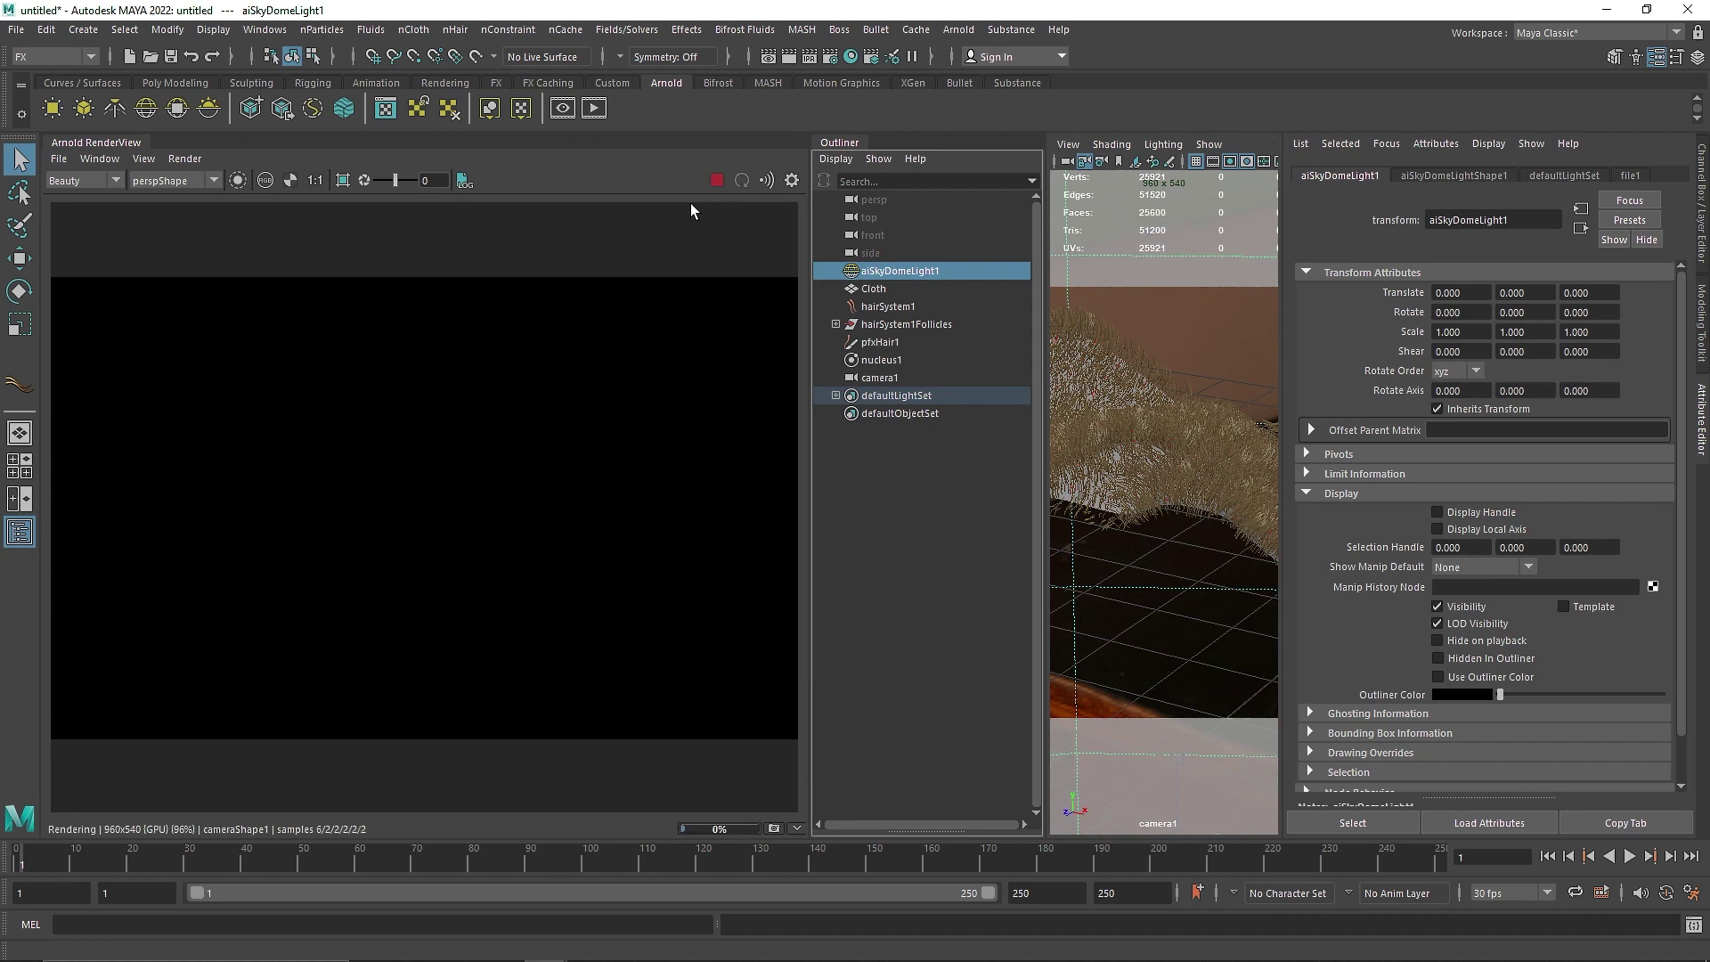
{"action": "left_click", "coordinate": [184, 158]}
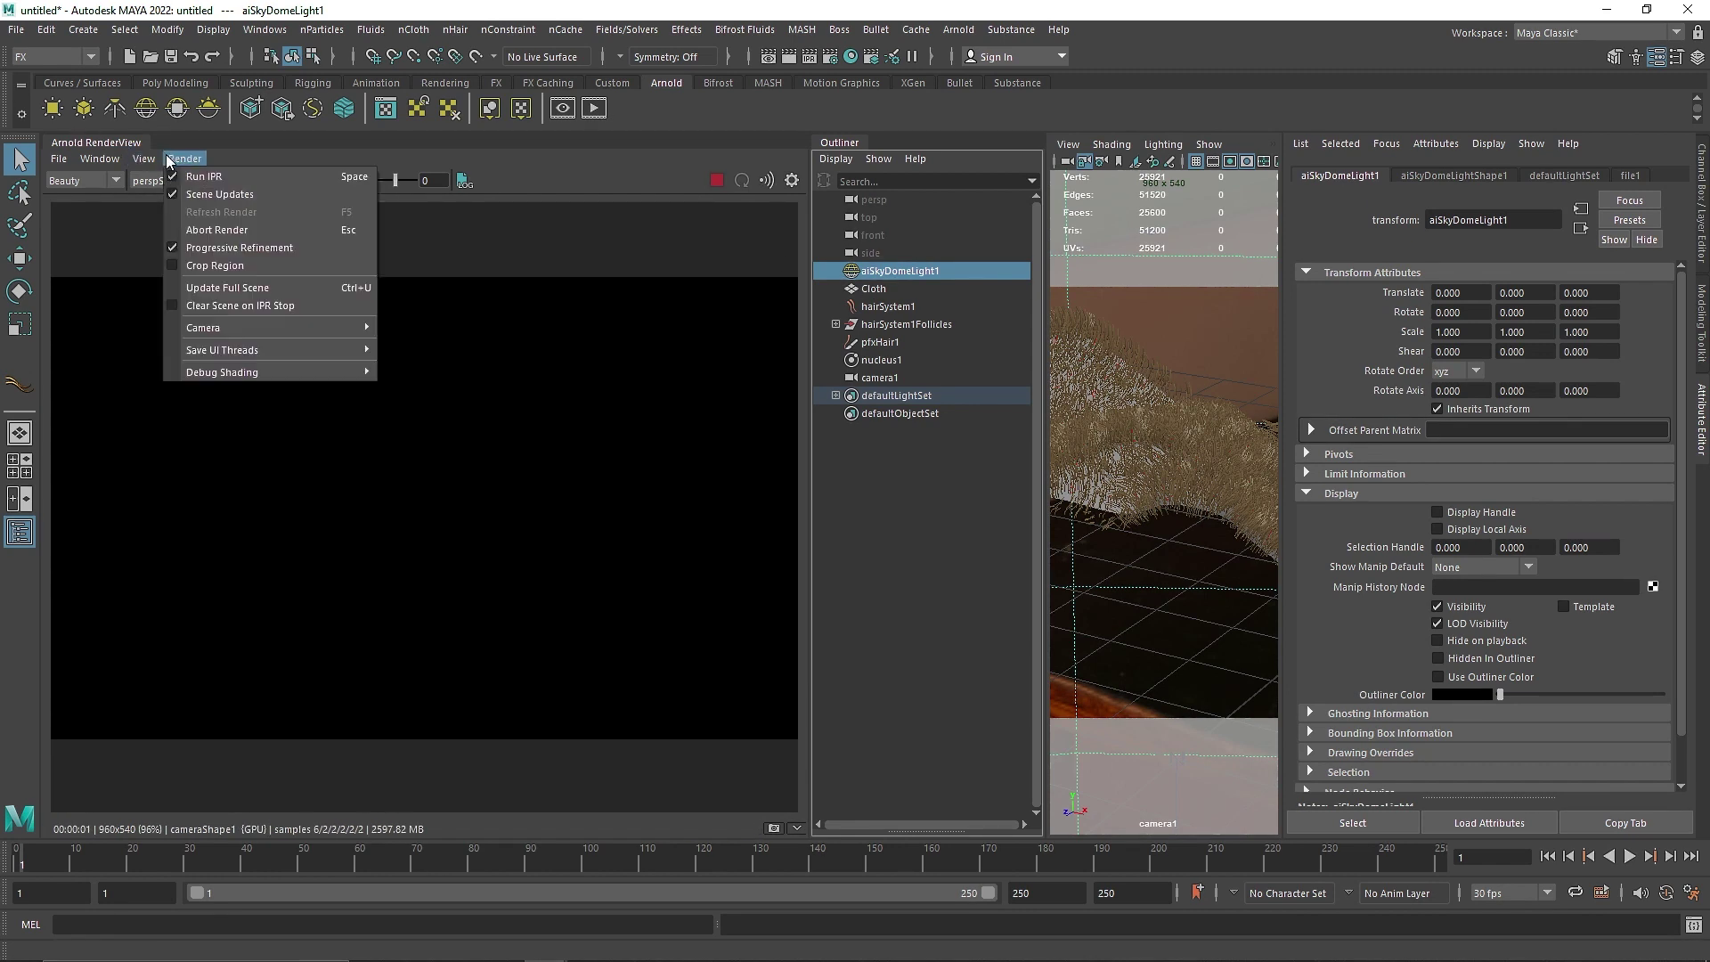
{"action": "left_click", "coordinate": [225, 296]}
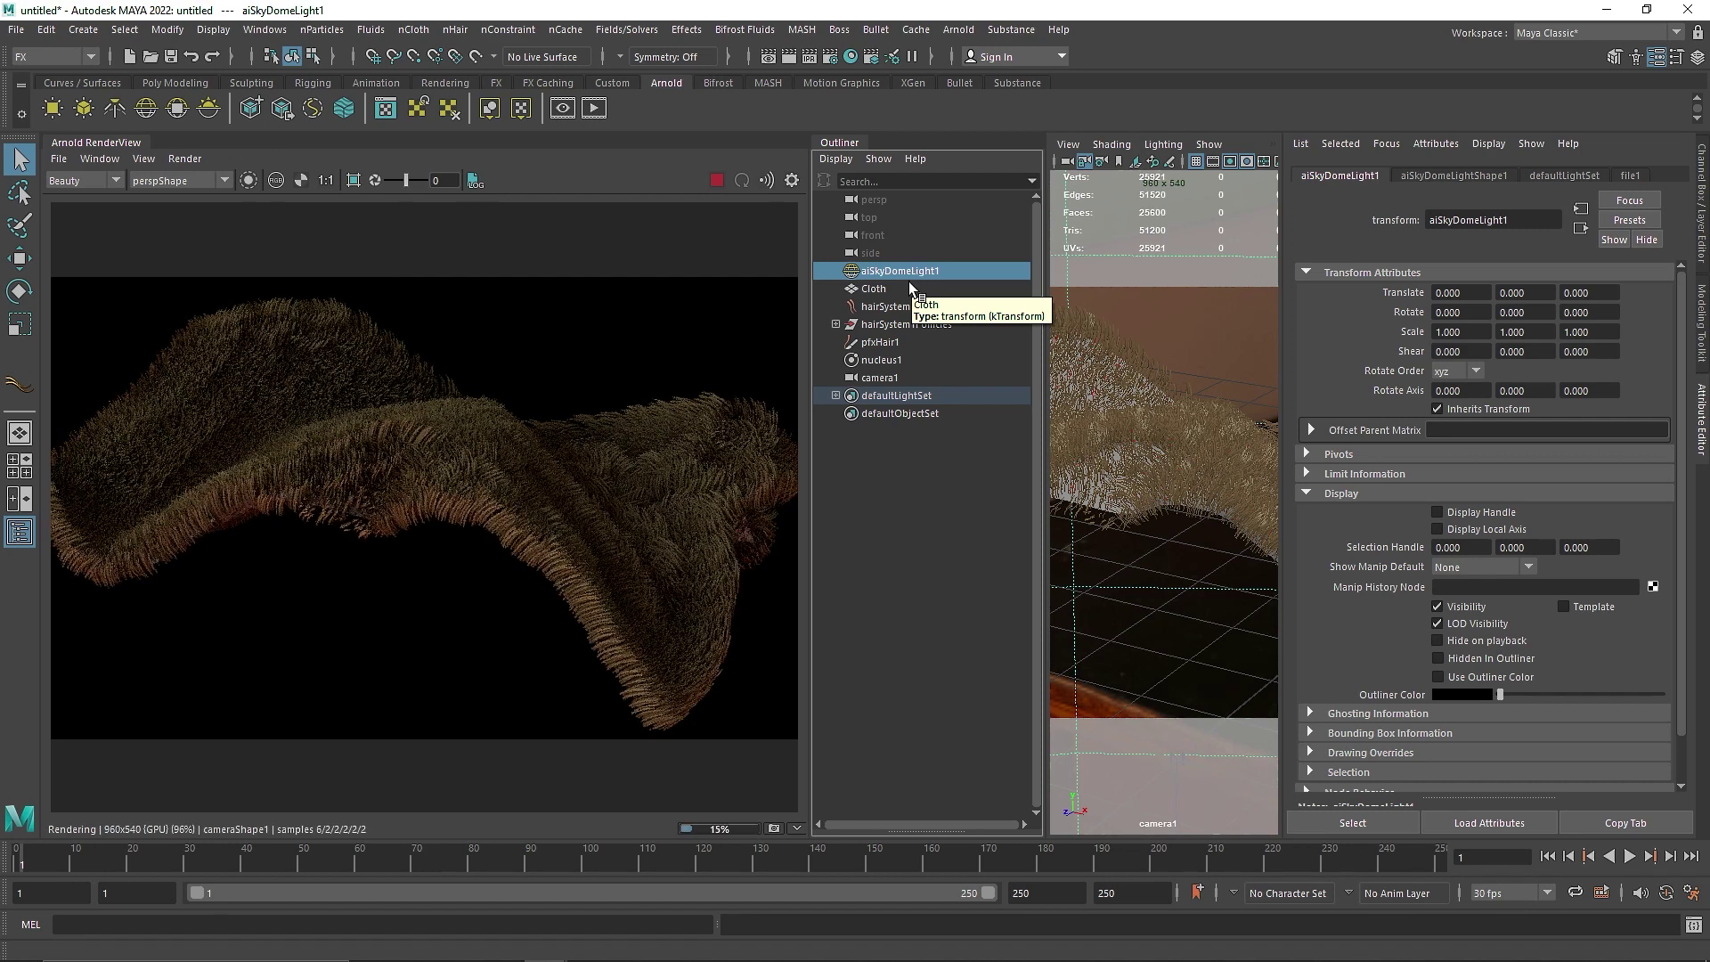
- Stop and close the Arnold render view, and turn off the viewport's resolution gate
{"action": "left_click", "coordinate": [717, 180]}
{"action": "right_click", "coordinate": [130, 148]}
{"action": "left_click", "coordinate": [170, 216]}
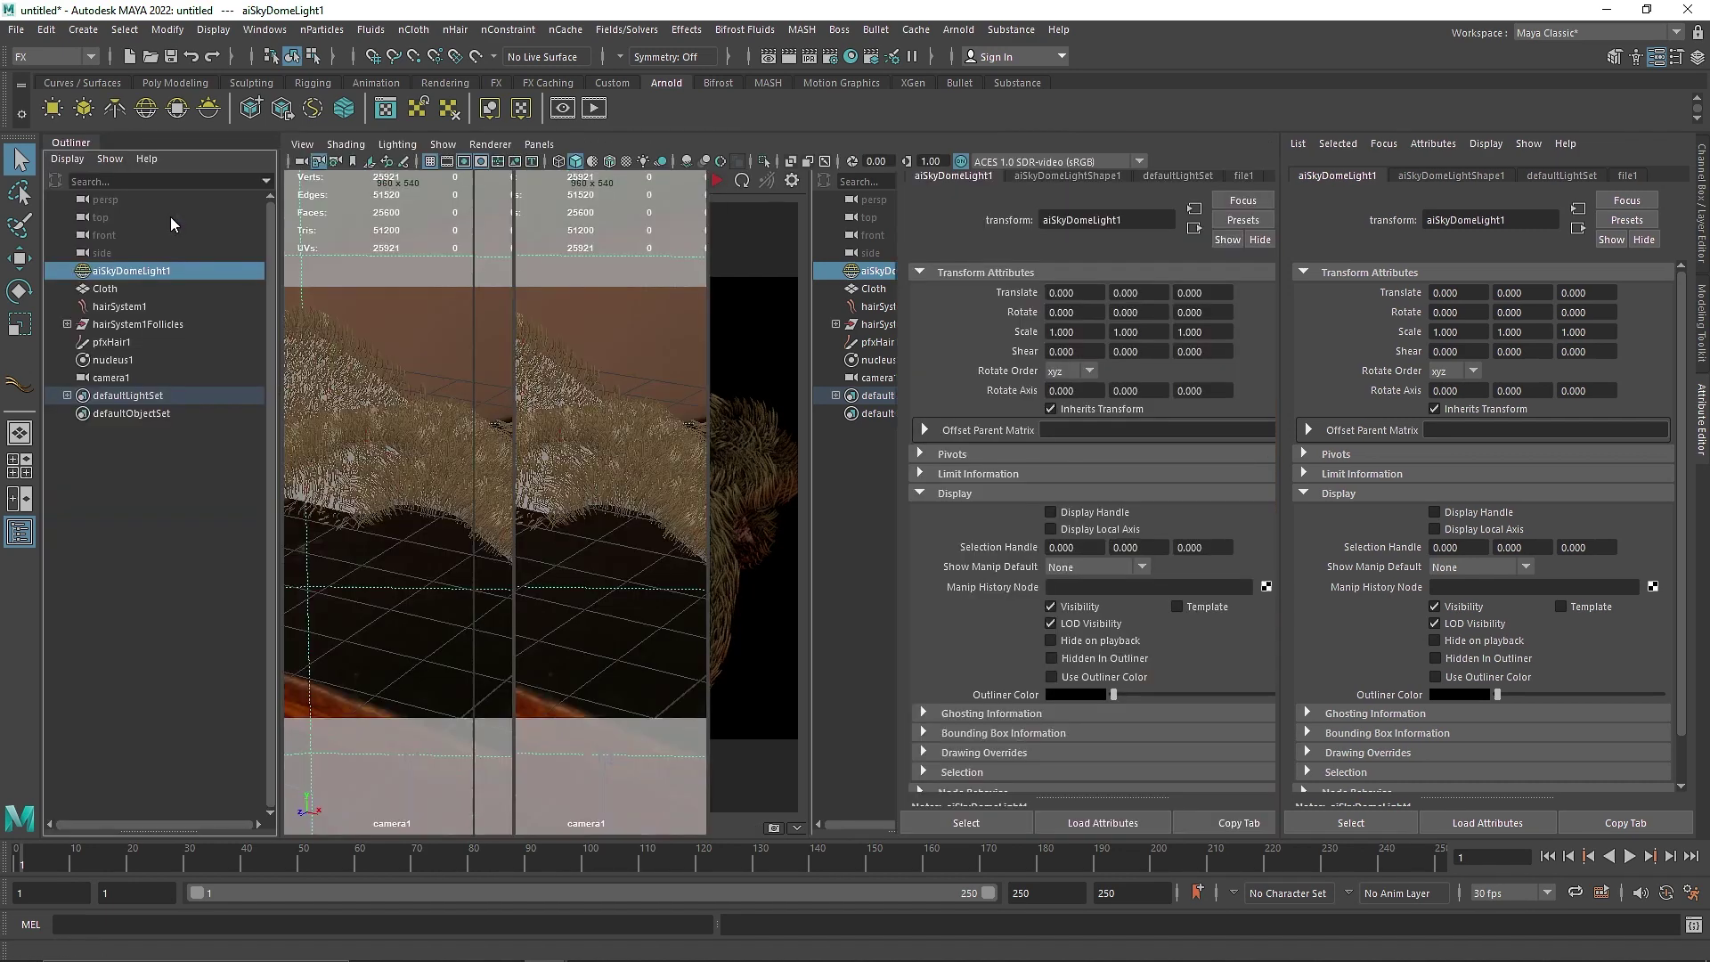
{"action": "left_click", "coordinate": [107, 288]}
{"action": "left_click", "coordinate": [464, 161]}
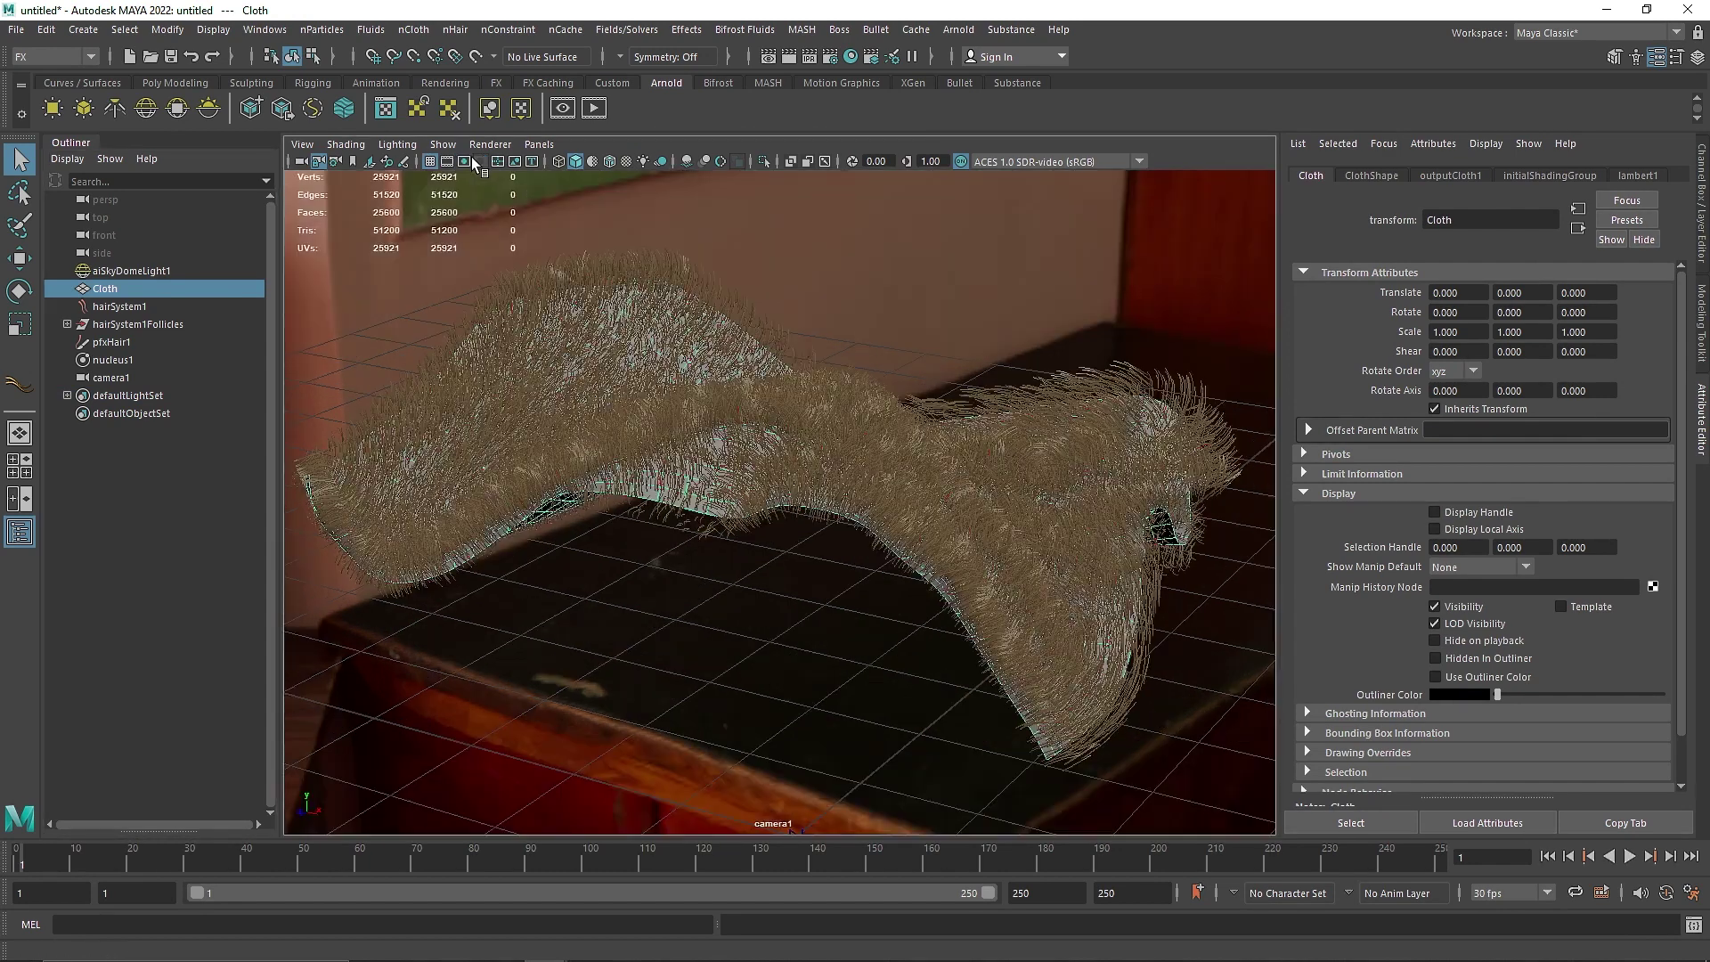
- Assign a new Arnold aiStandardSurface material to the Cloth mesh
{"action": "right_click", "coordinate": [961, 307]}
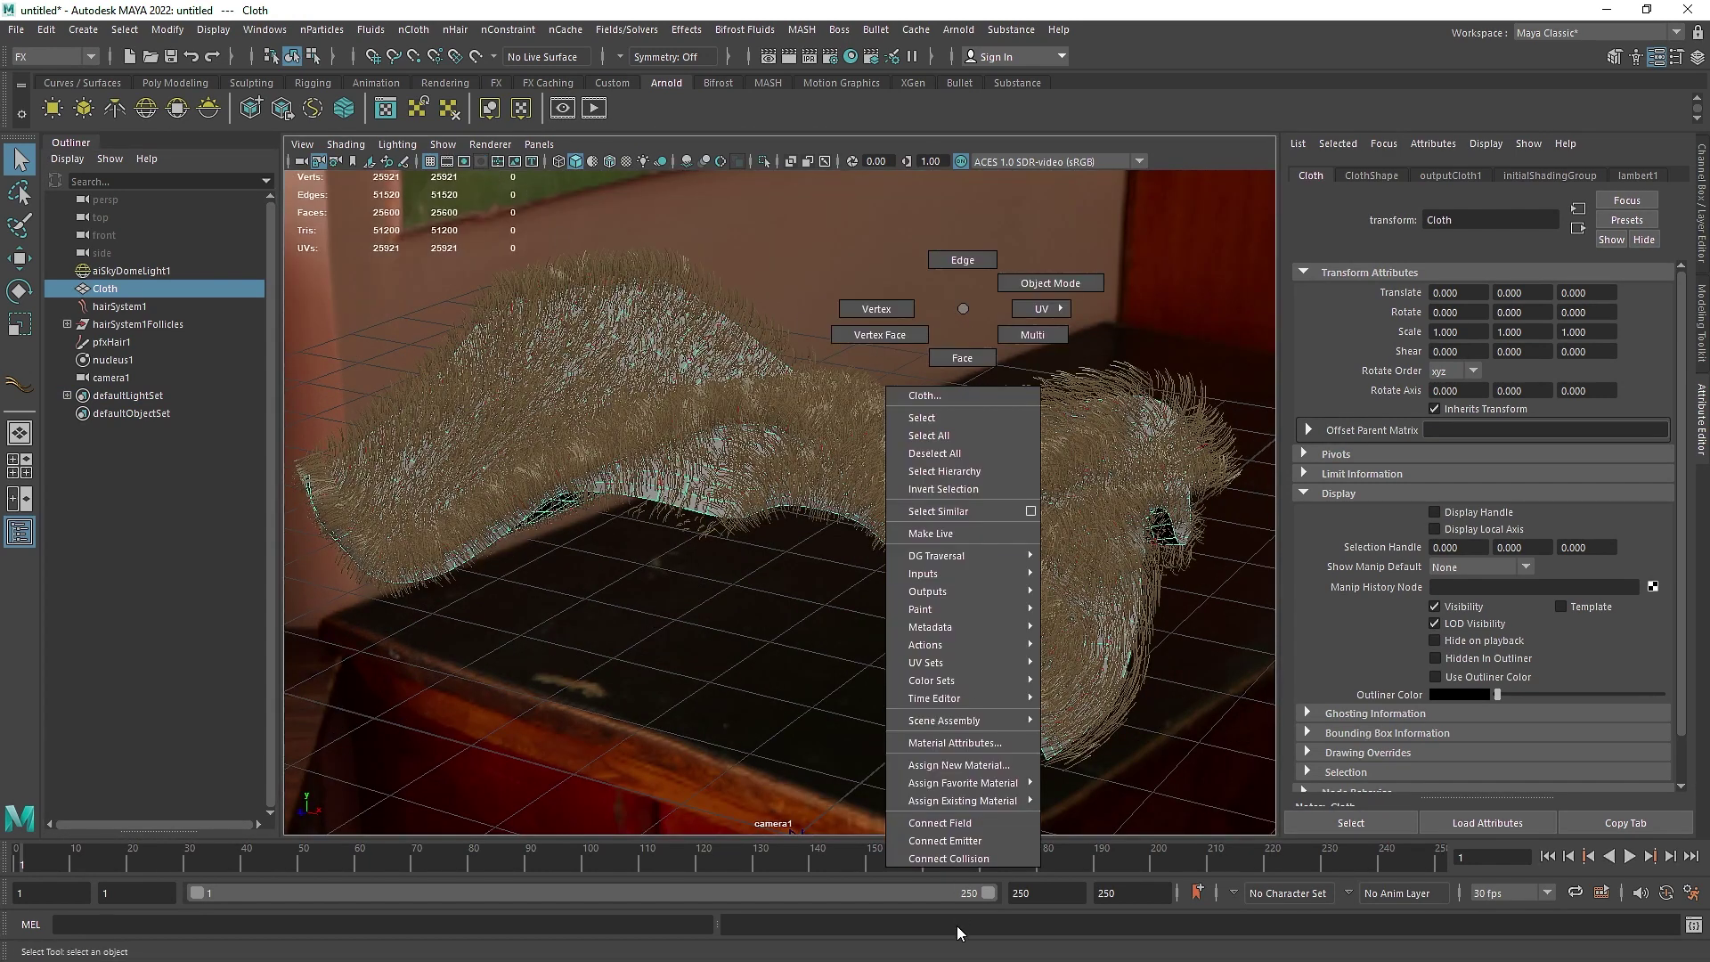
{"action": "left_click", "coordinate": [958, 766]}
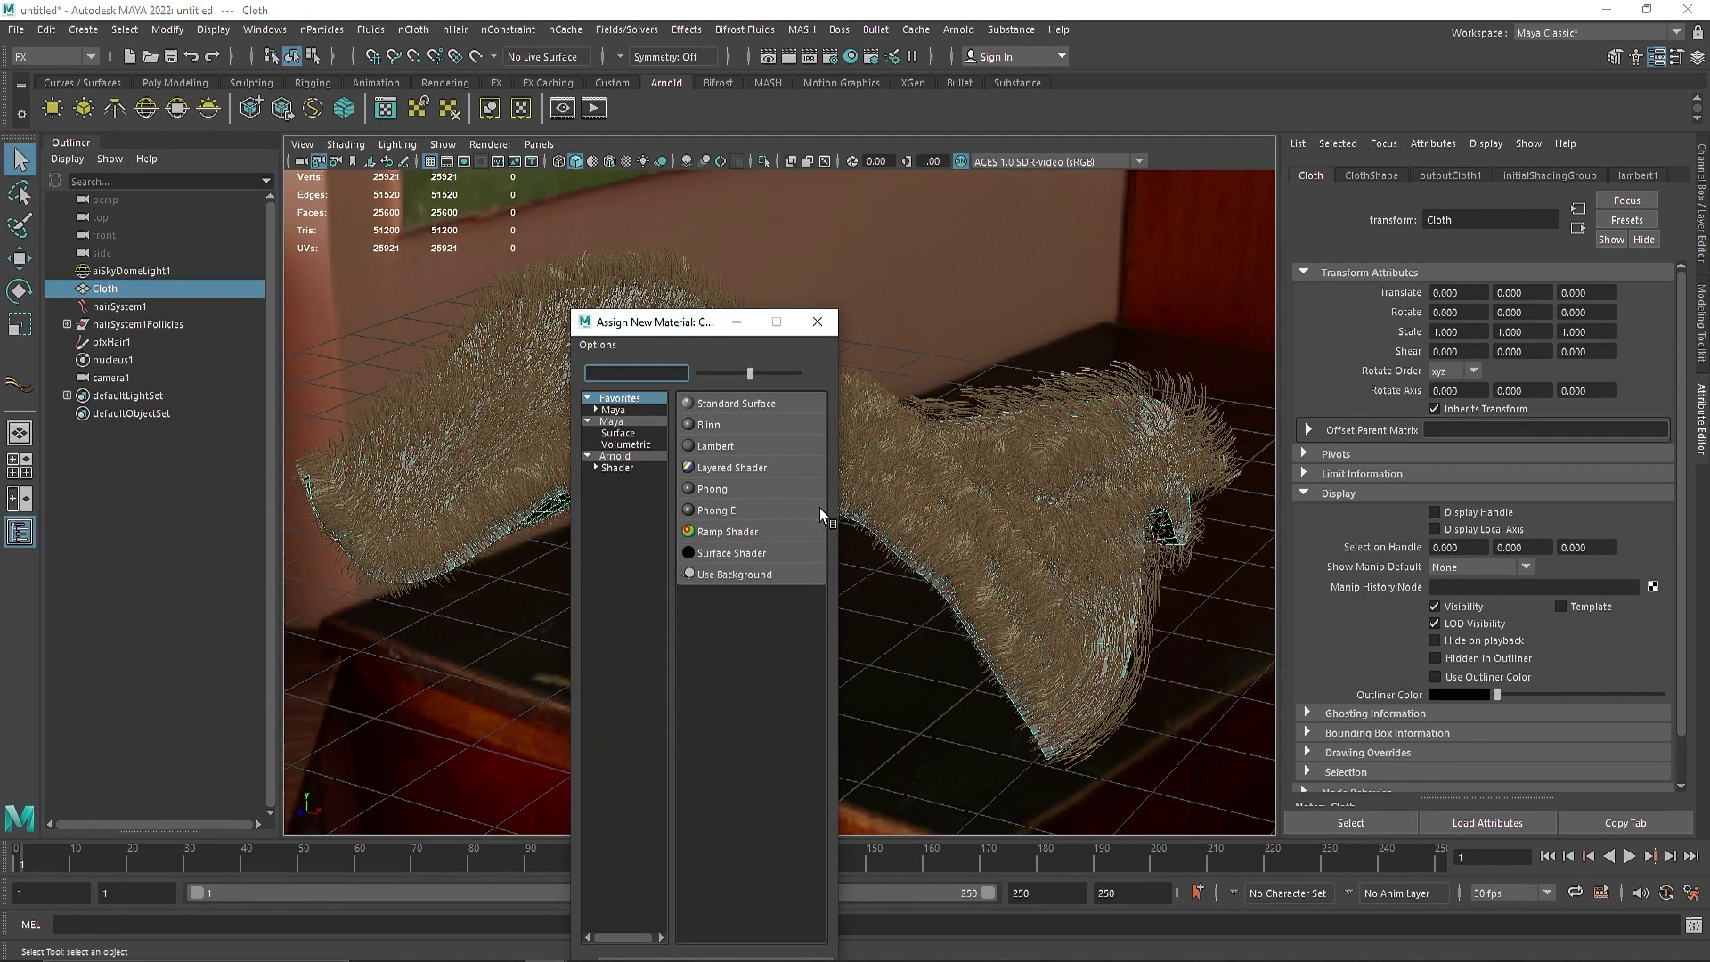
{"action": "left_click", "coordinate": [619, 457]}
{"action": "left_click", "coordinate": [789, 704]}
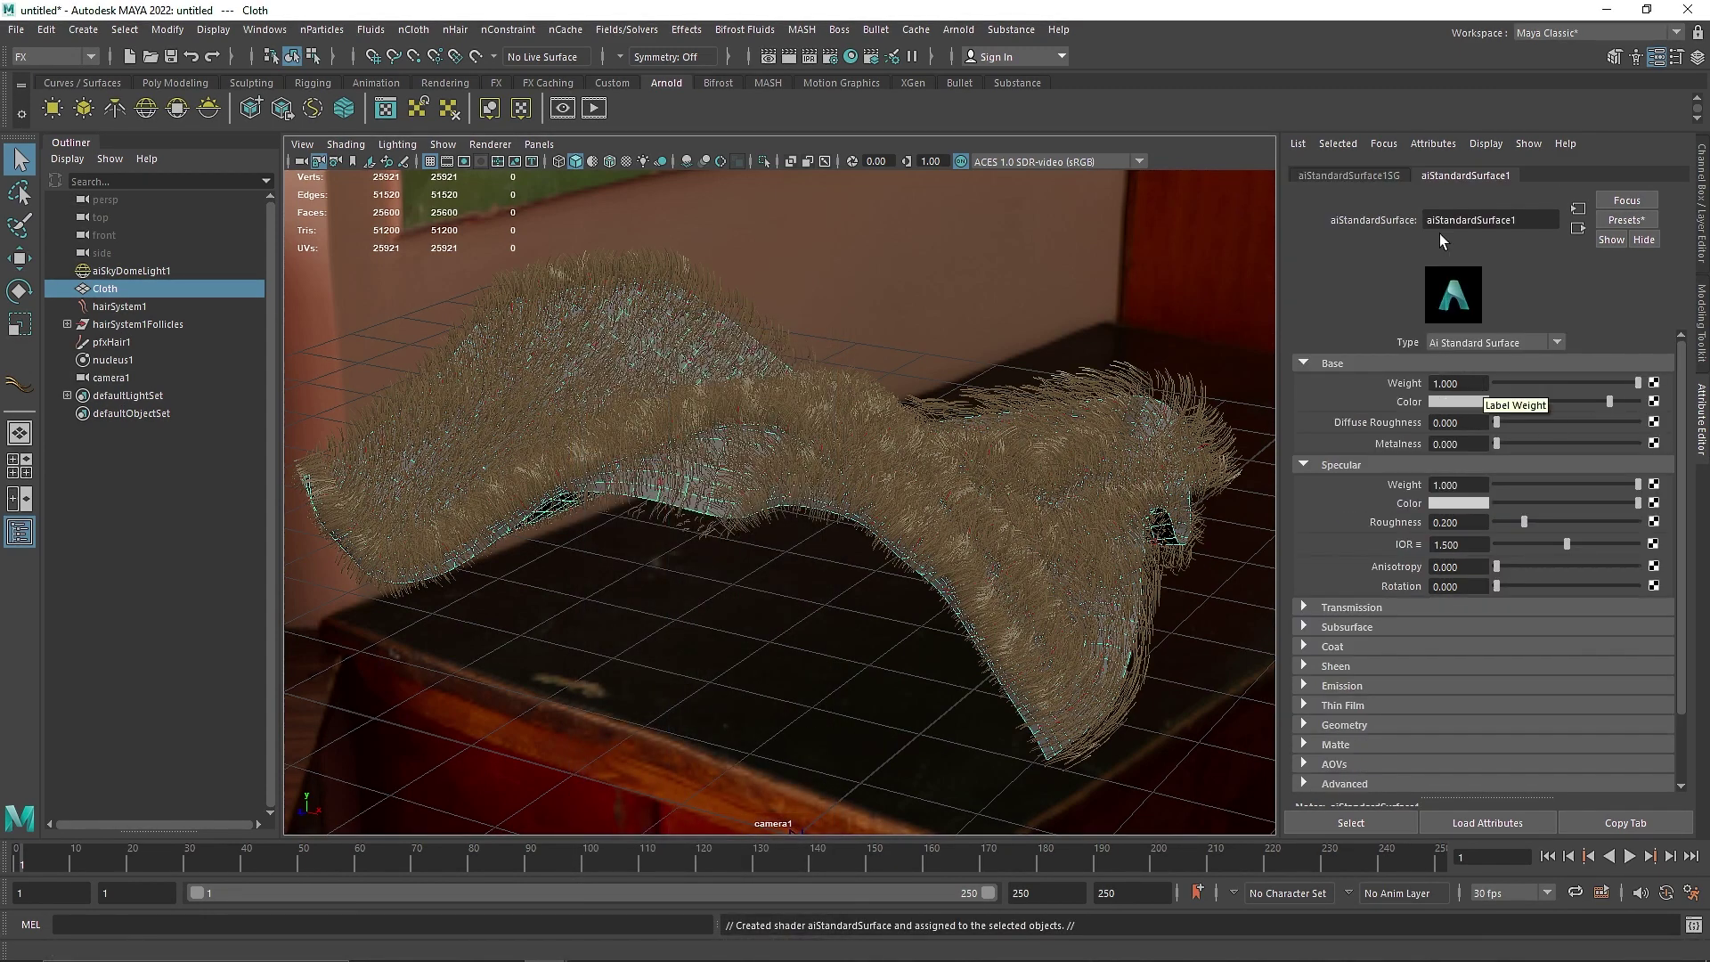
- Apply the Velvet preset to the cloth's aiStandardSurface1 material
{"action": "left_click", "coordinate": [1626, 220]}
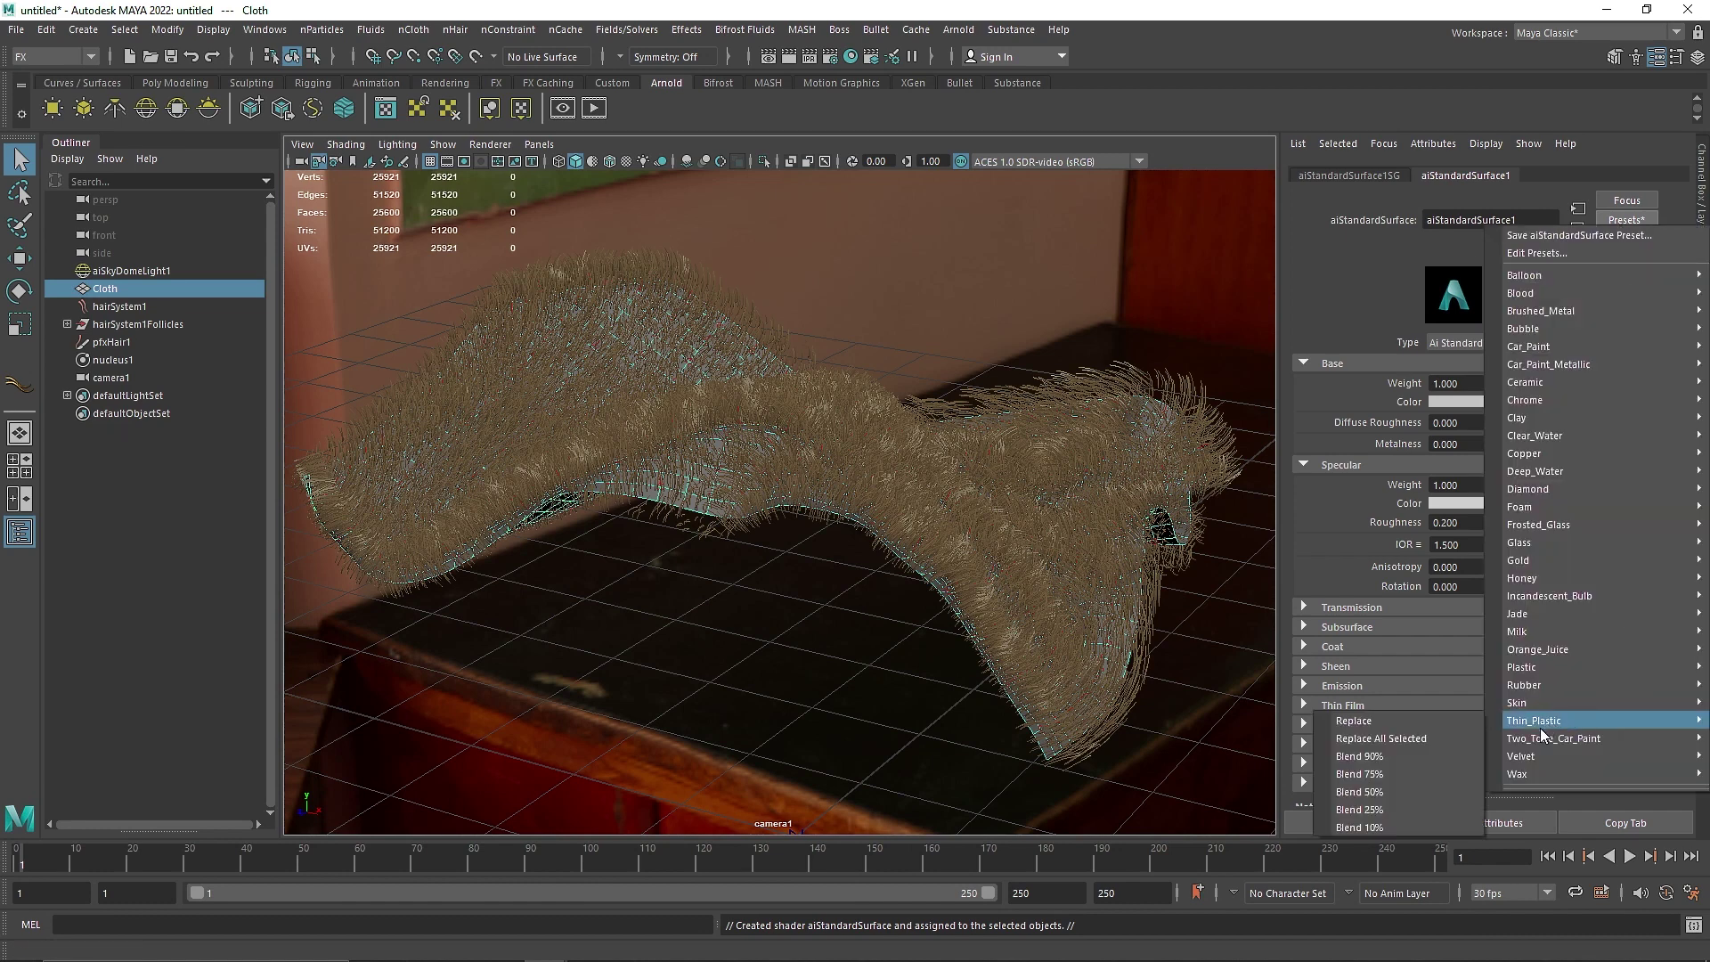
{"action": "mouse_move", "coordinate": [1529, 761]}
{"action": "left_click", "coordinate": [1425, 774]}
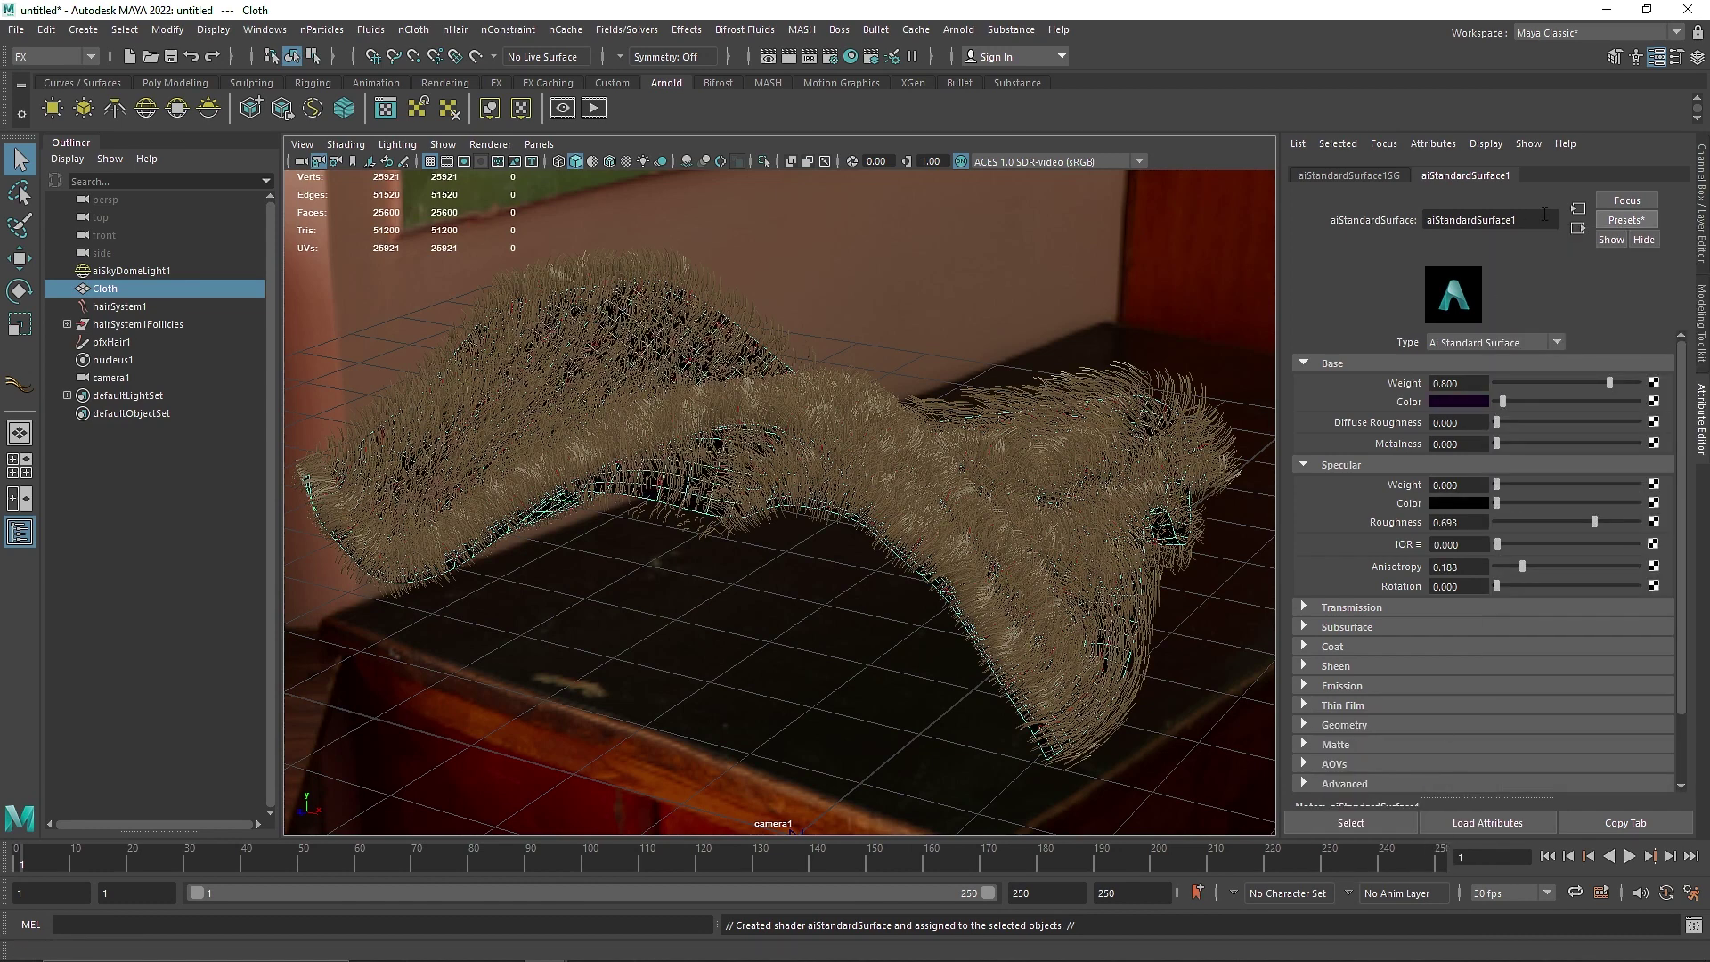
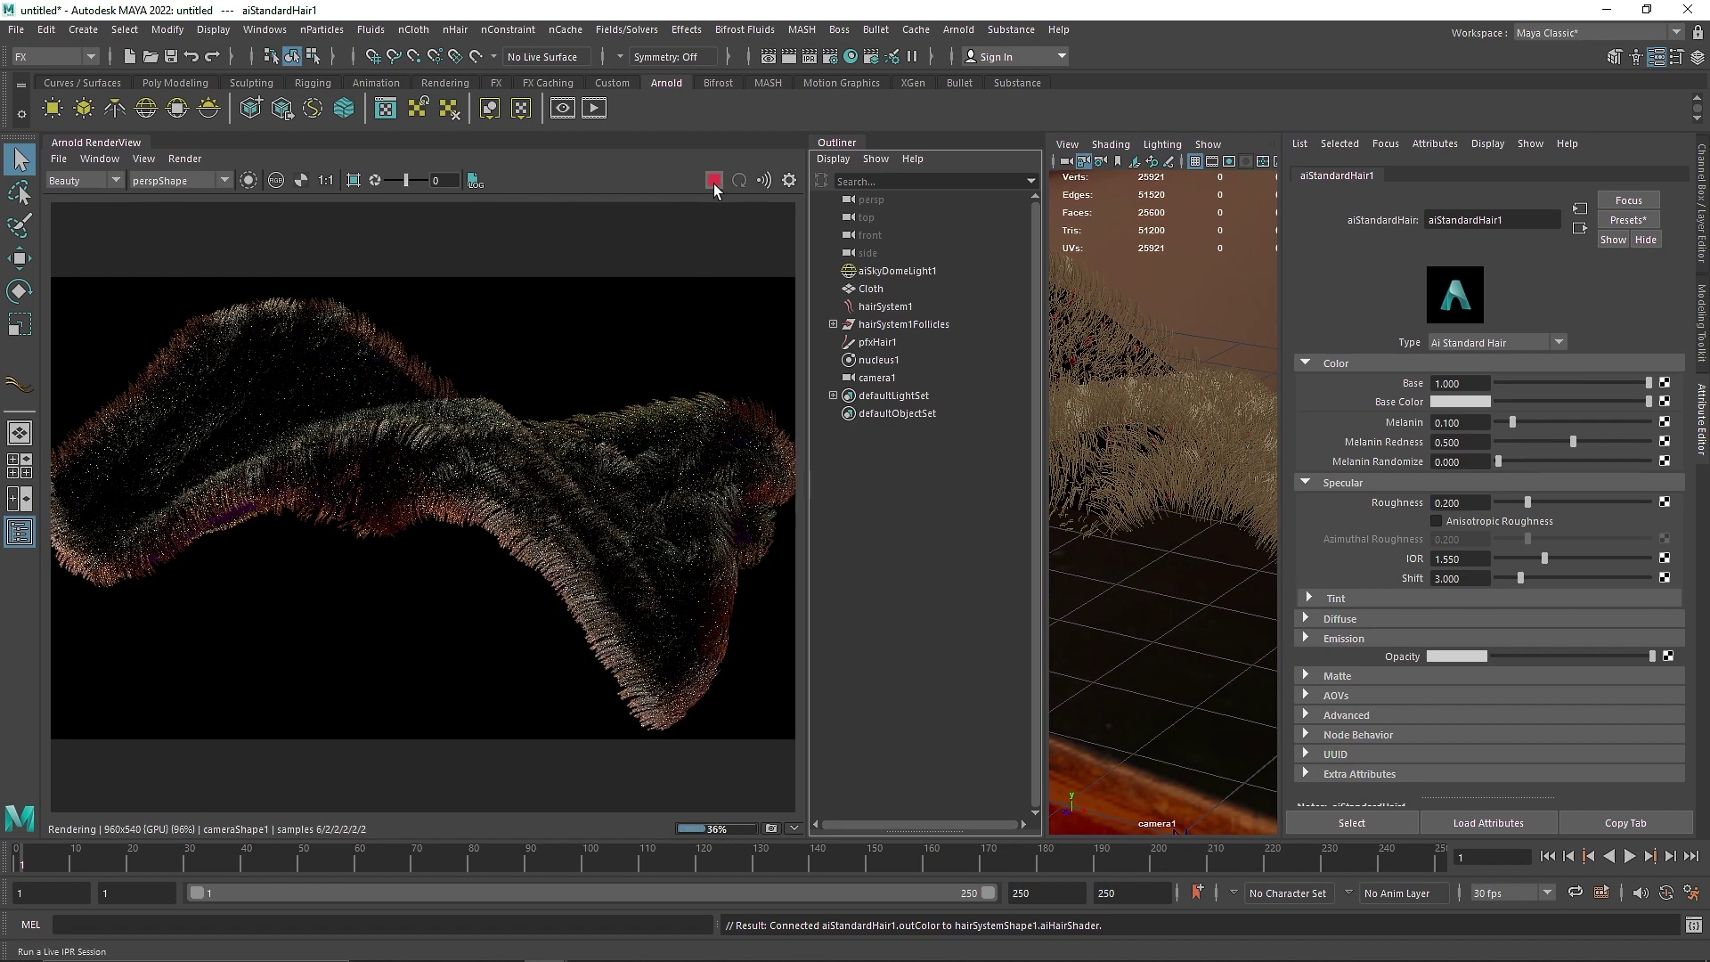
- Close the Arnold render view and set the aiStandardHair1 shader's specular roughness to 0.5
{"action": "right_click", "coordinate": [140, 144]}
{"action": "left_click", "coordinate": [205, 216]}
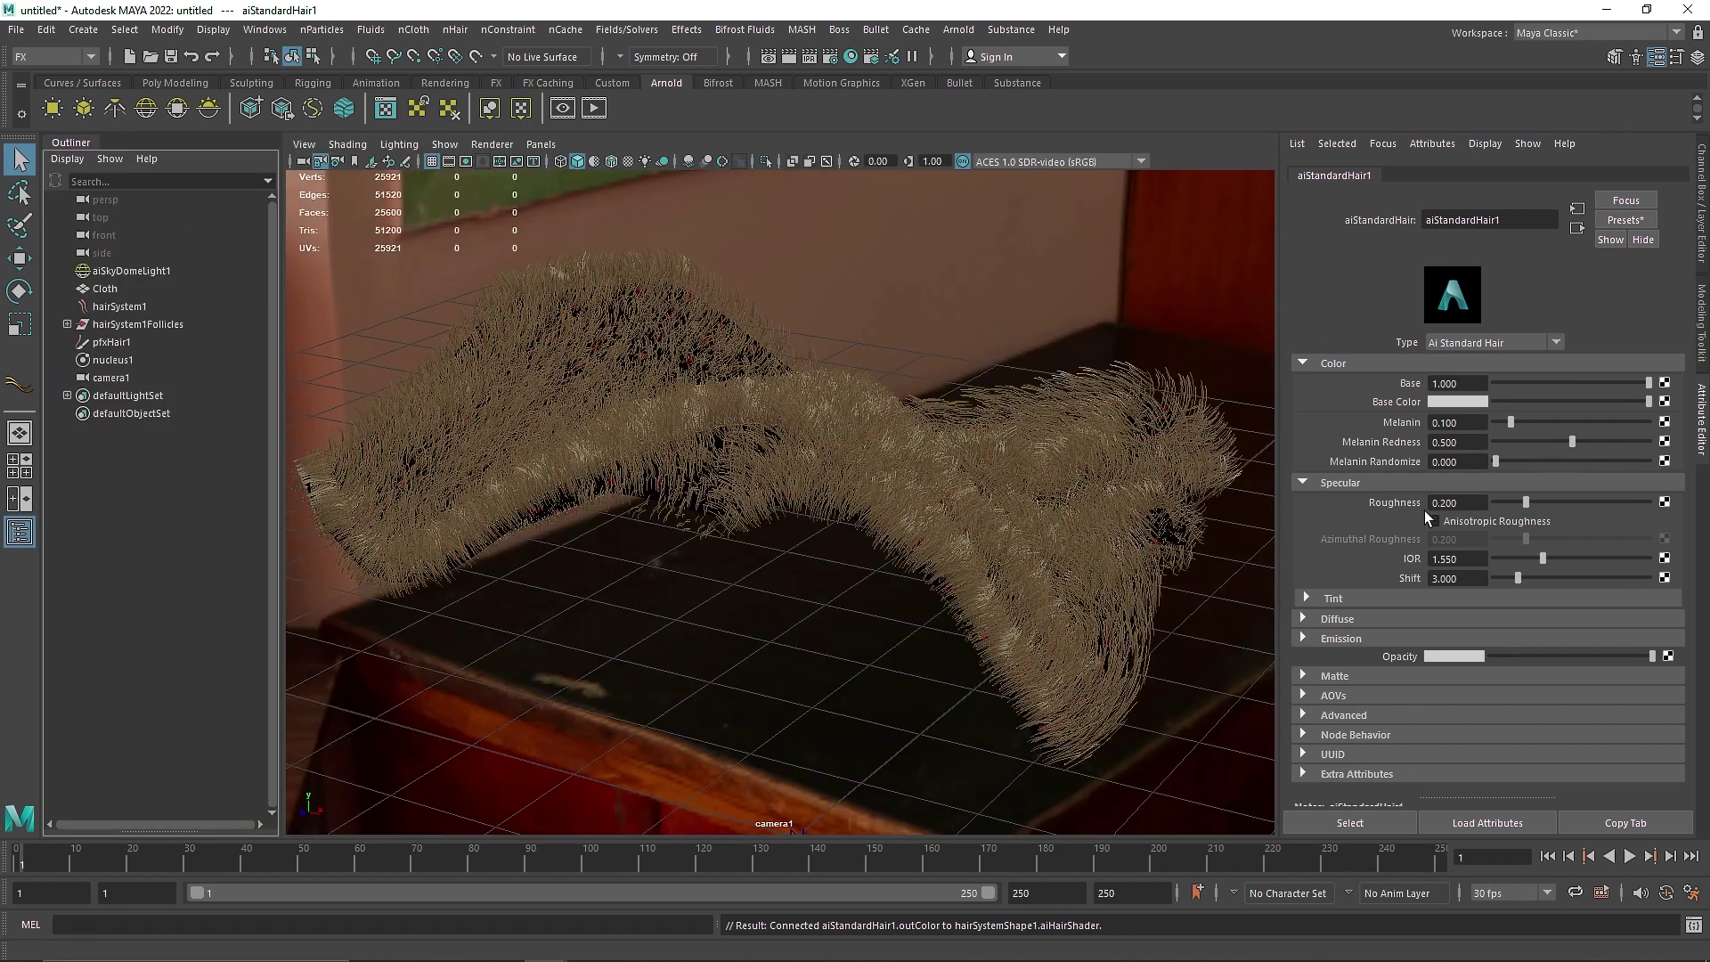
{"action": "left_click", "coordinate": [1384, 504]}
- Connect a new Arnold aiRampRgb texture to the hair shader's Base Color
{"action": "left_click", "coordinate": [1663, 402]}
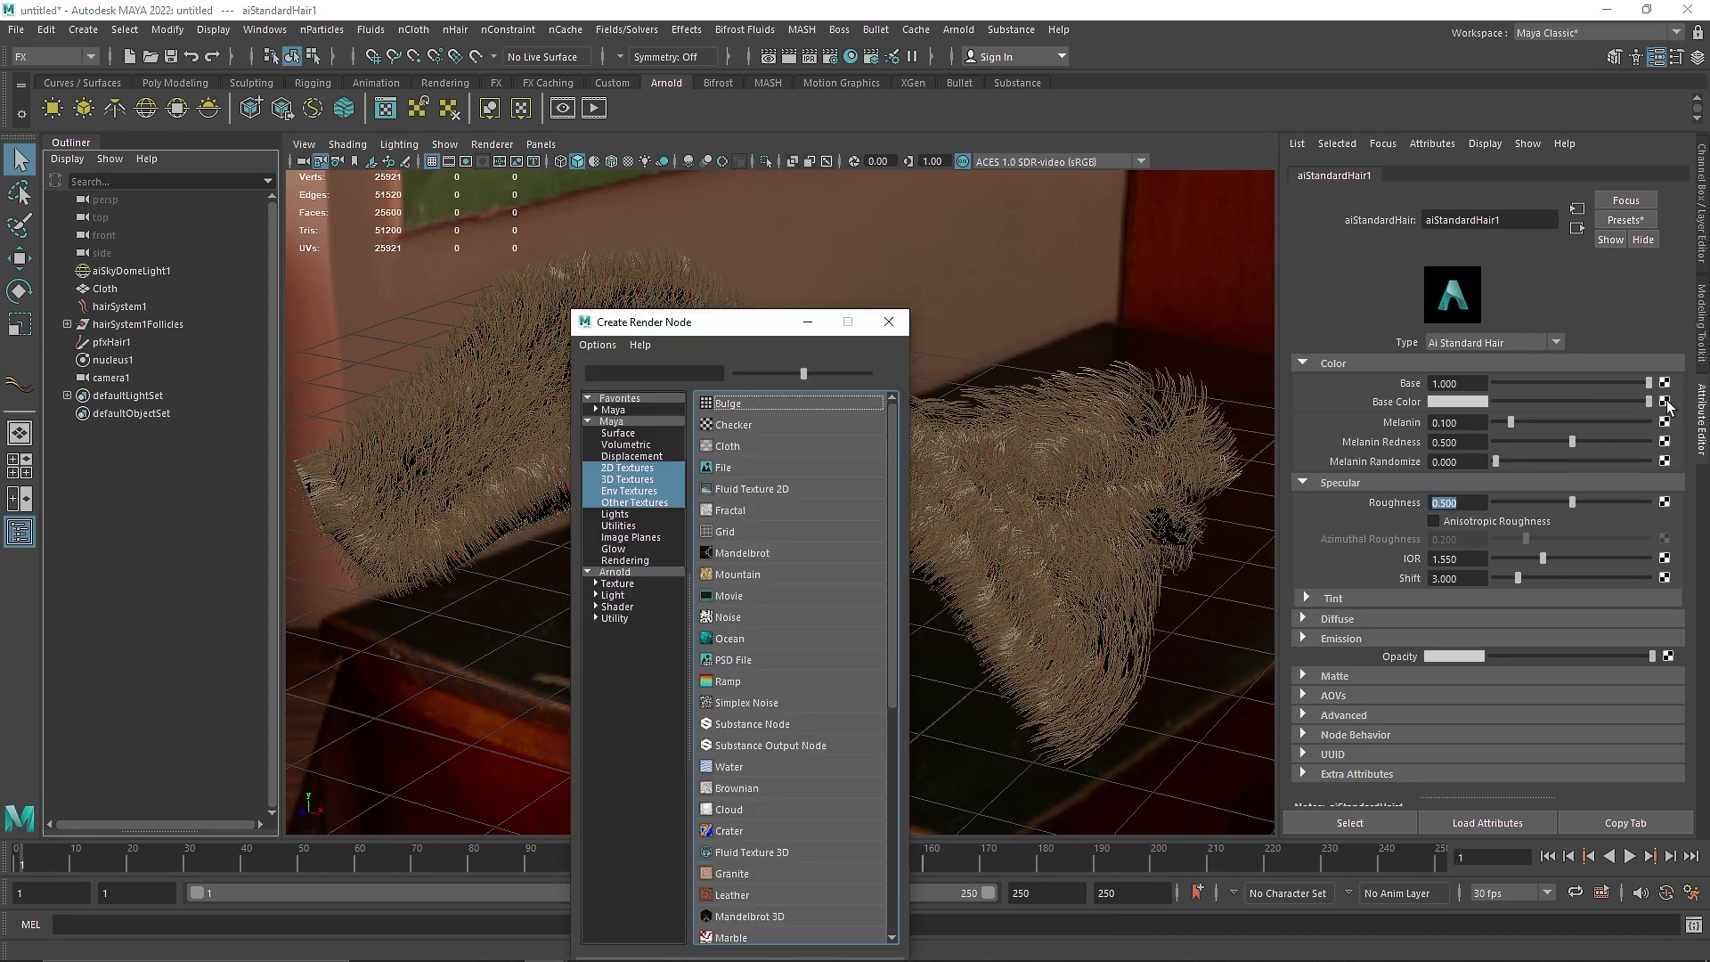
{"action": "left_click", "coordinate": [614, 572]}
{"action": "left_click", "coordinate": [623, 373]}
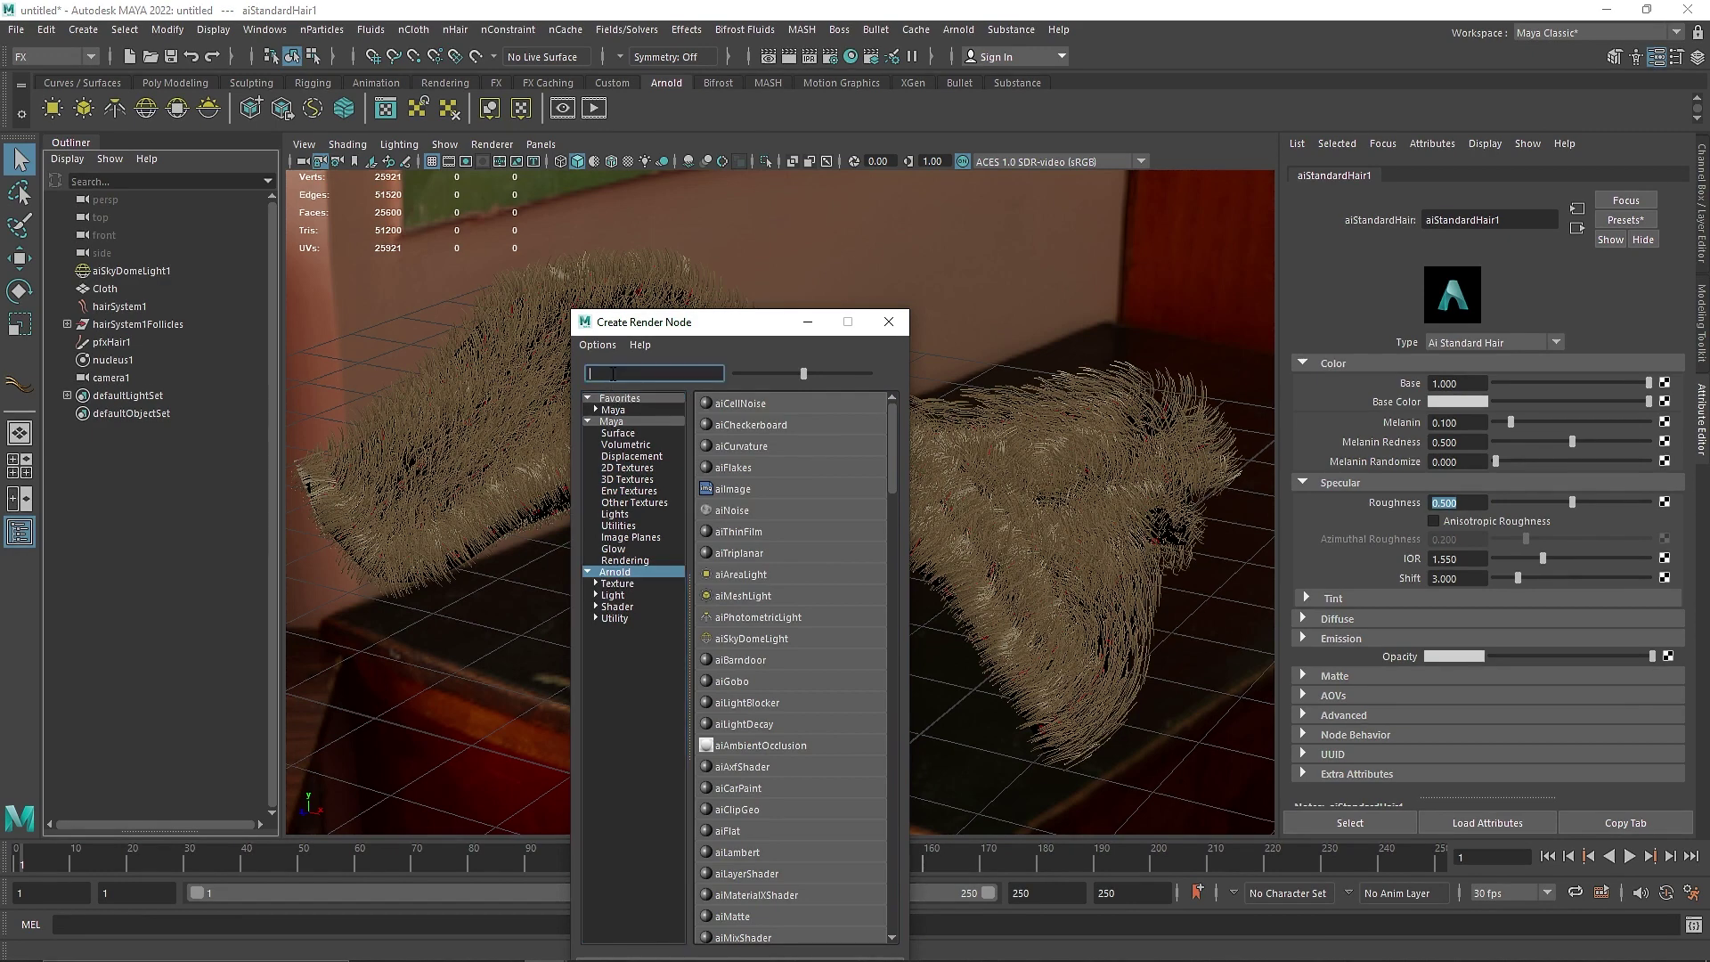
{"action": "type", "text": "ramp"}
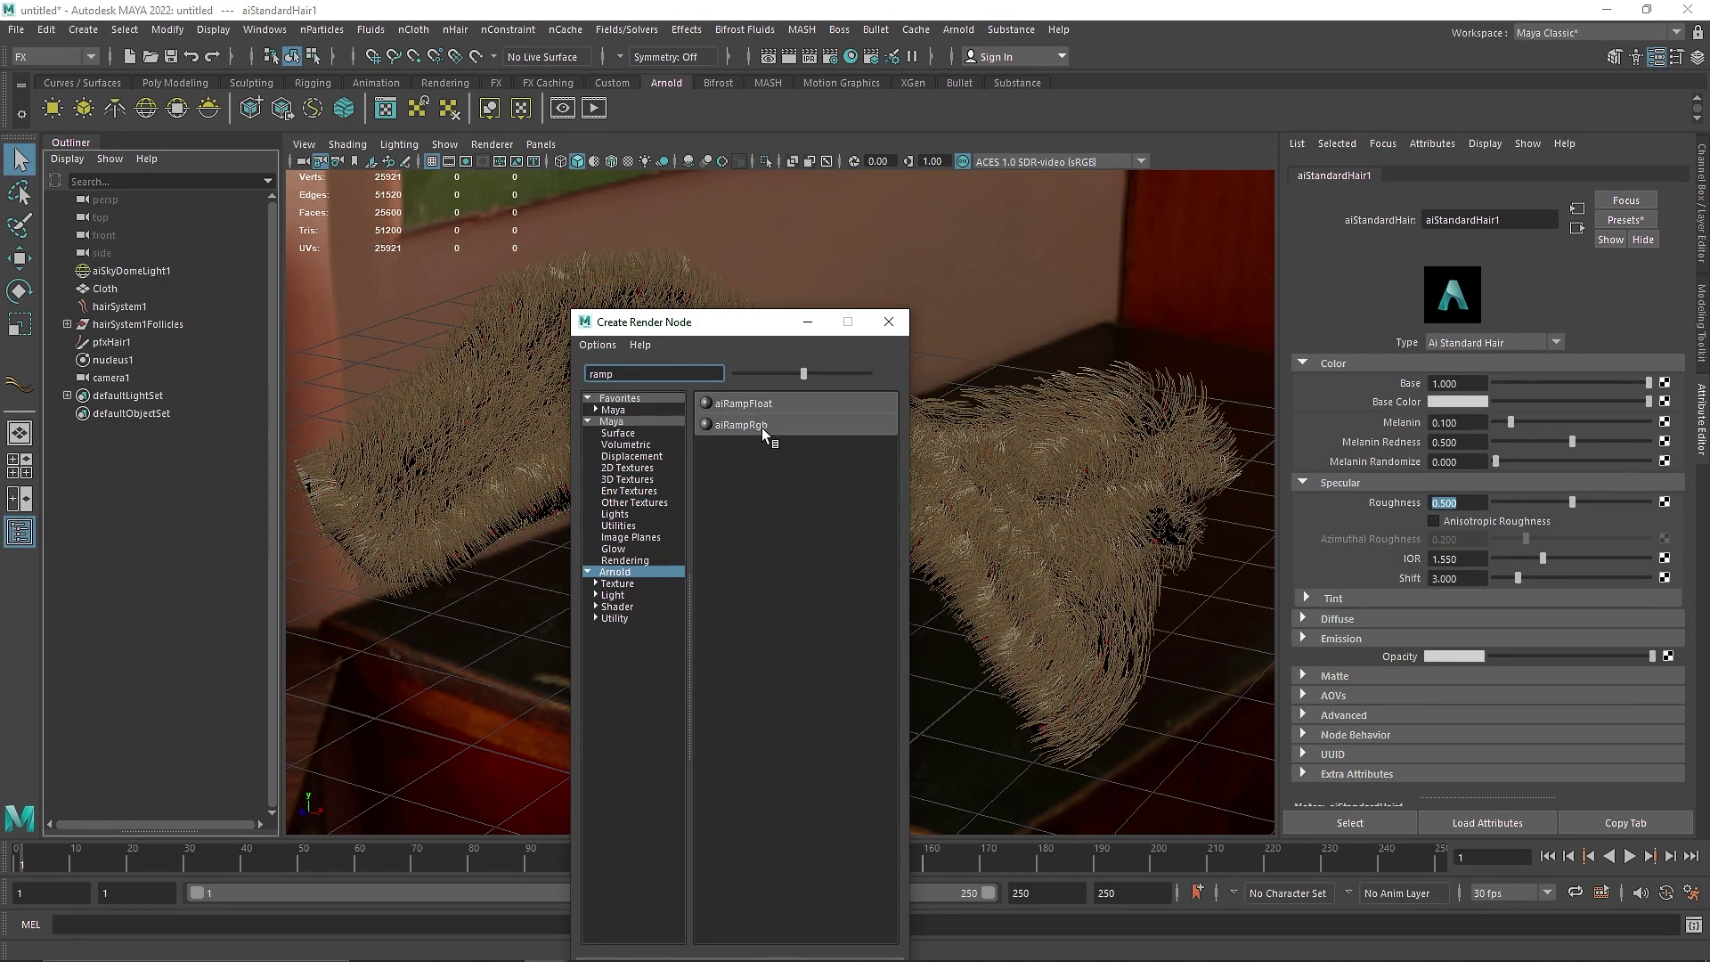
{"action": "left_click", "coordinate": [741, 425]}
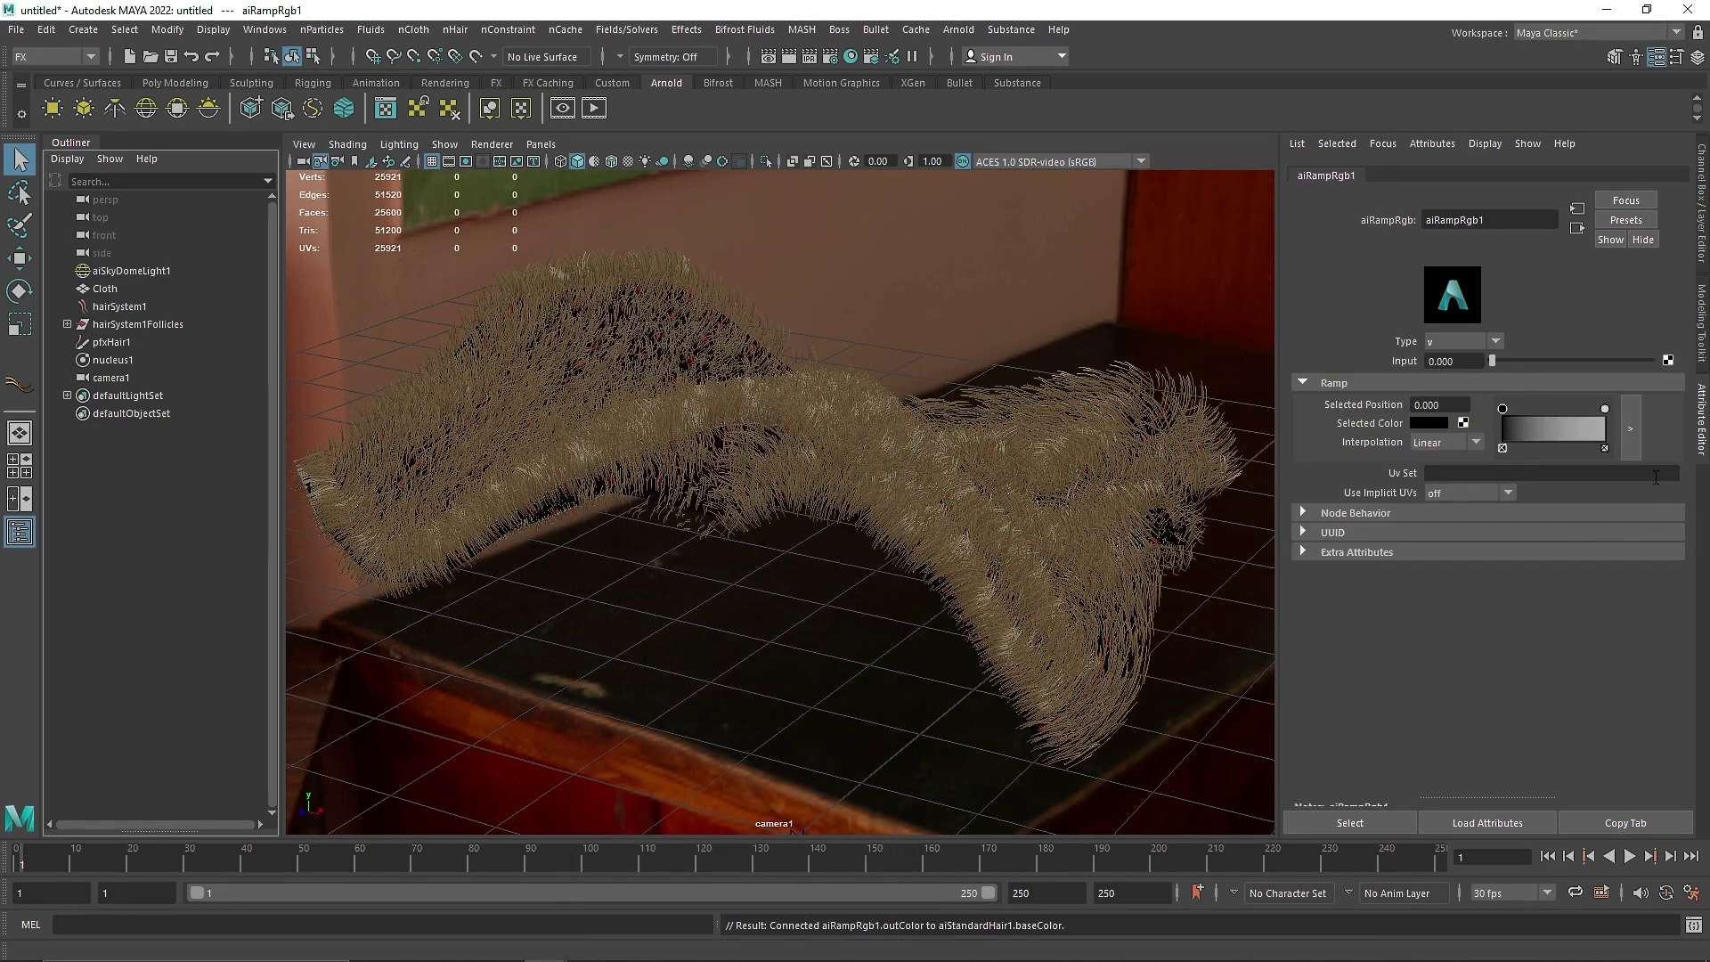
- Colour the ramp magenta at the start and blue at the end, with a green stop at position 0.496
{"action": "left_click", "coordinate": [1441, 423]}
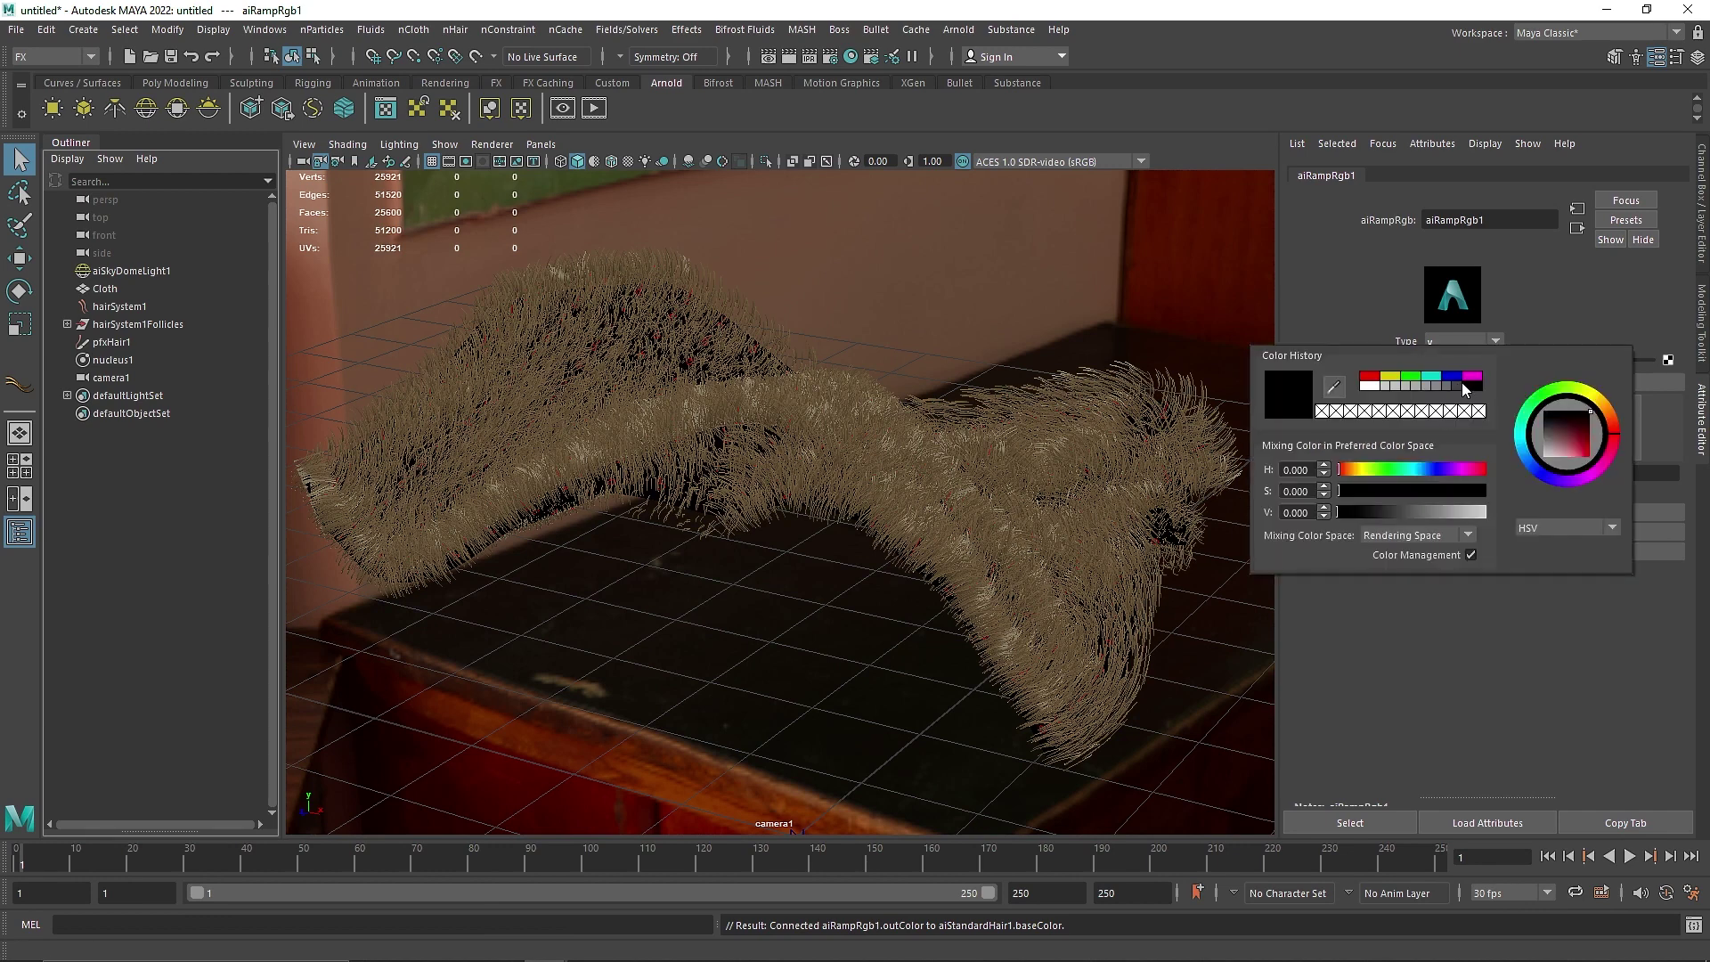
{"action": "left_click", "coordinate": [1470, 389]}
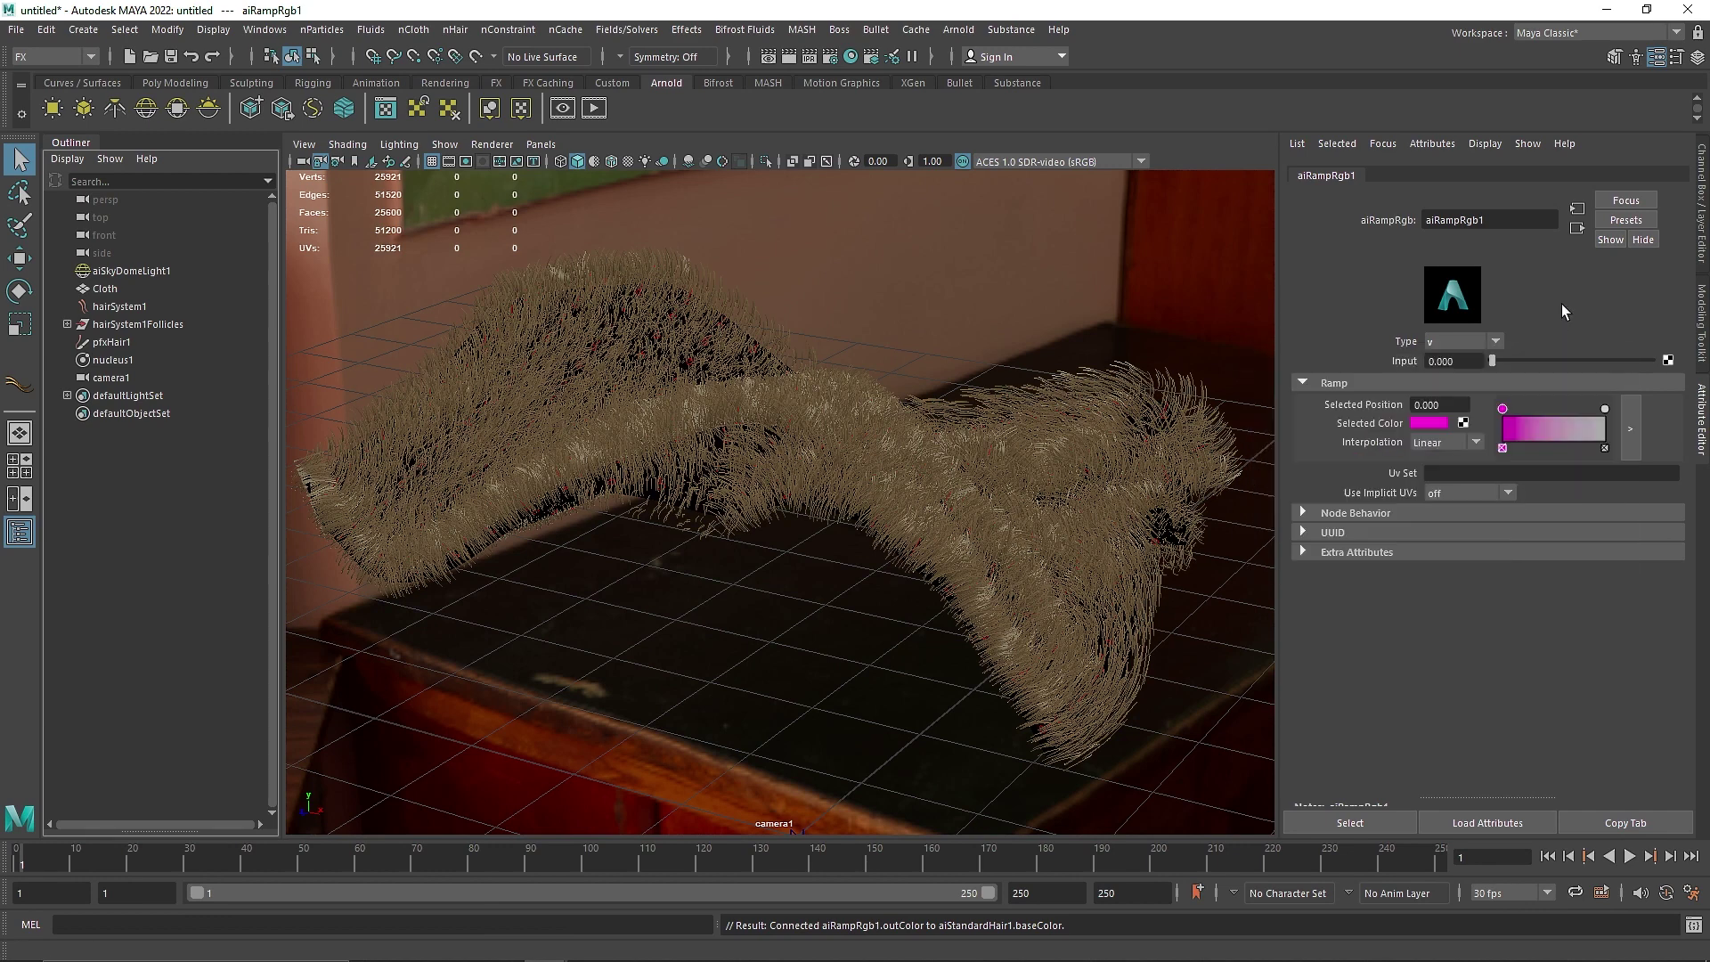
{"action": "left_click", "coordinate": [1437, 425]}
{"action": "left_click", "coordinate": [1456, 370]}
{"action": "left_click", "coordinate": [1557, 429]}
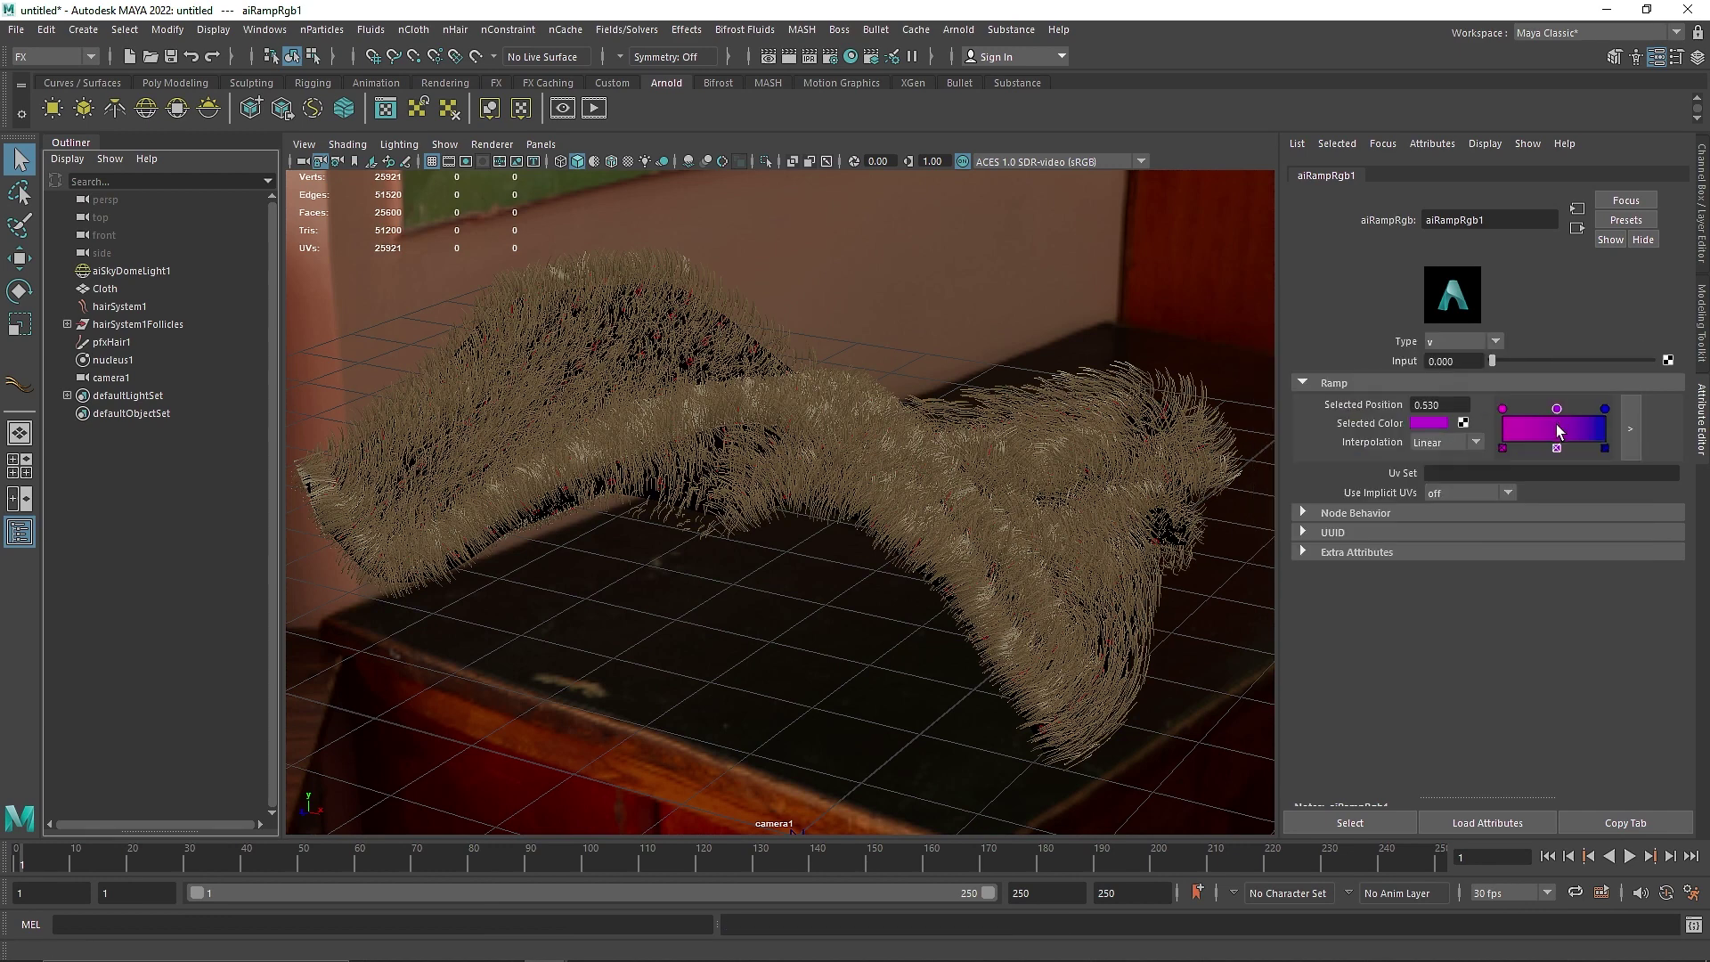
{"action": "left_click", "coordinate": [1442, 425]}
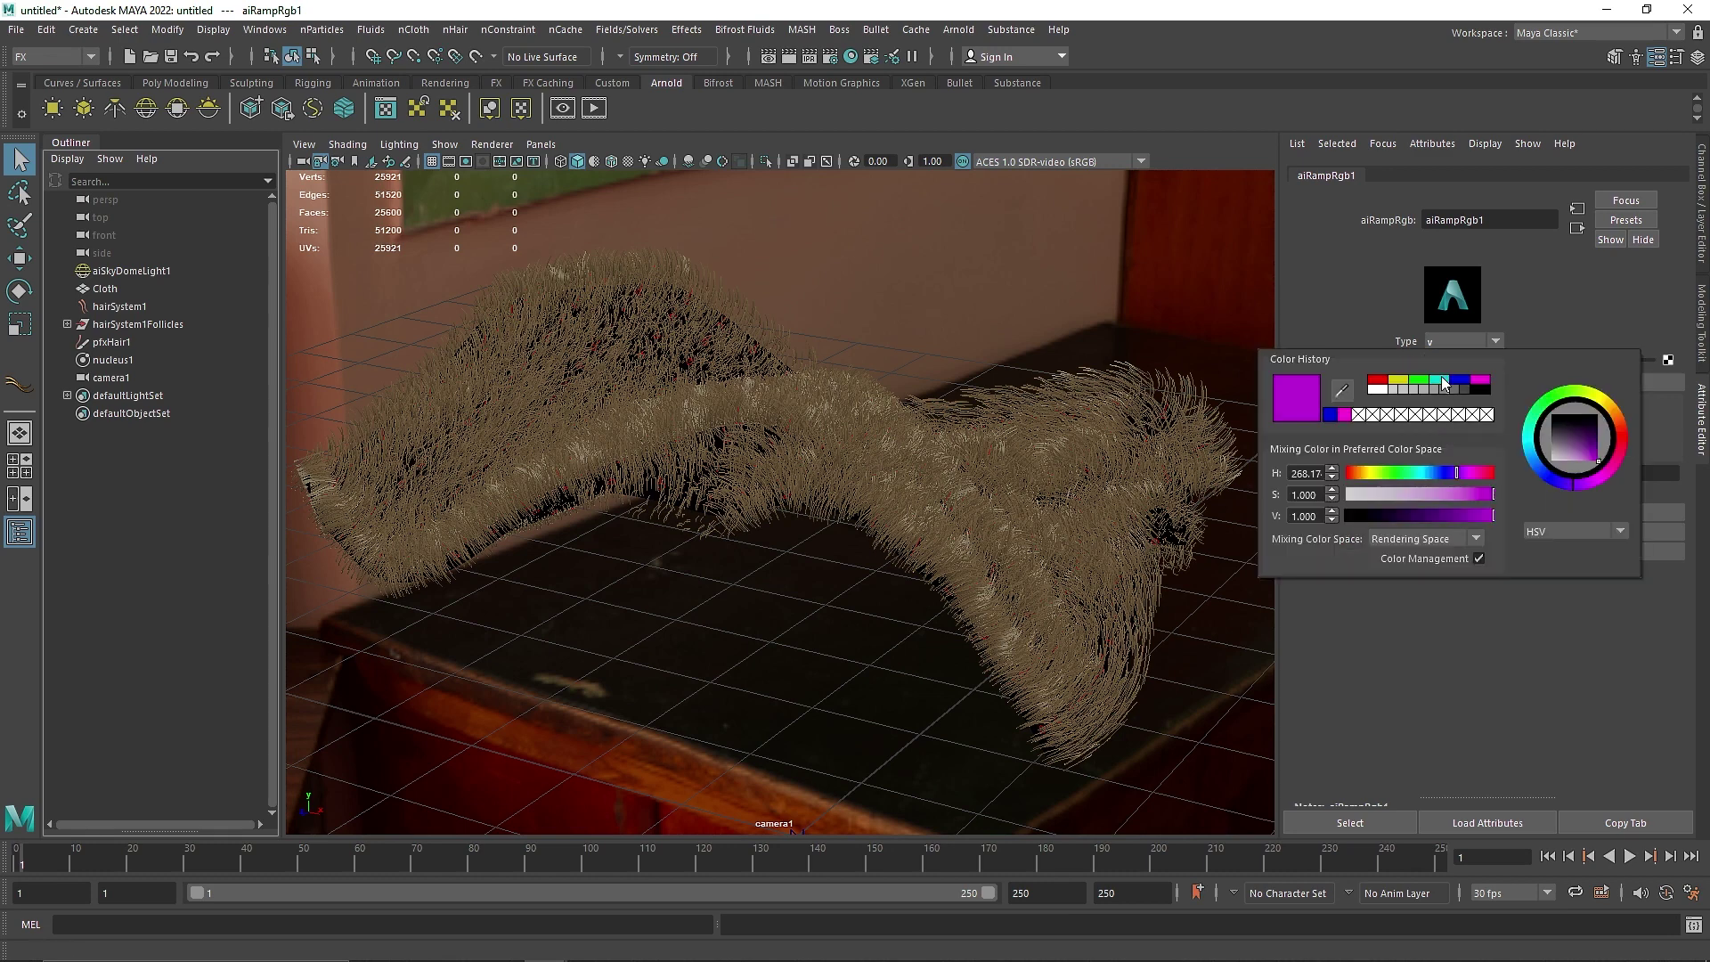
{"action": "left_click", "coordinate": [1530, 426]}
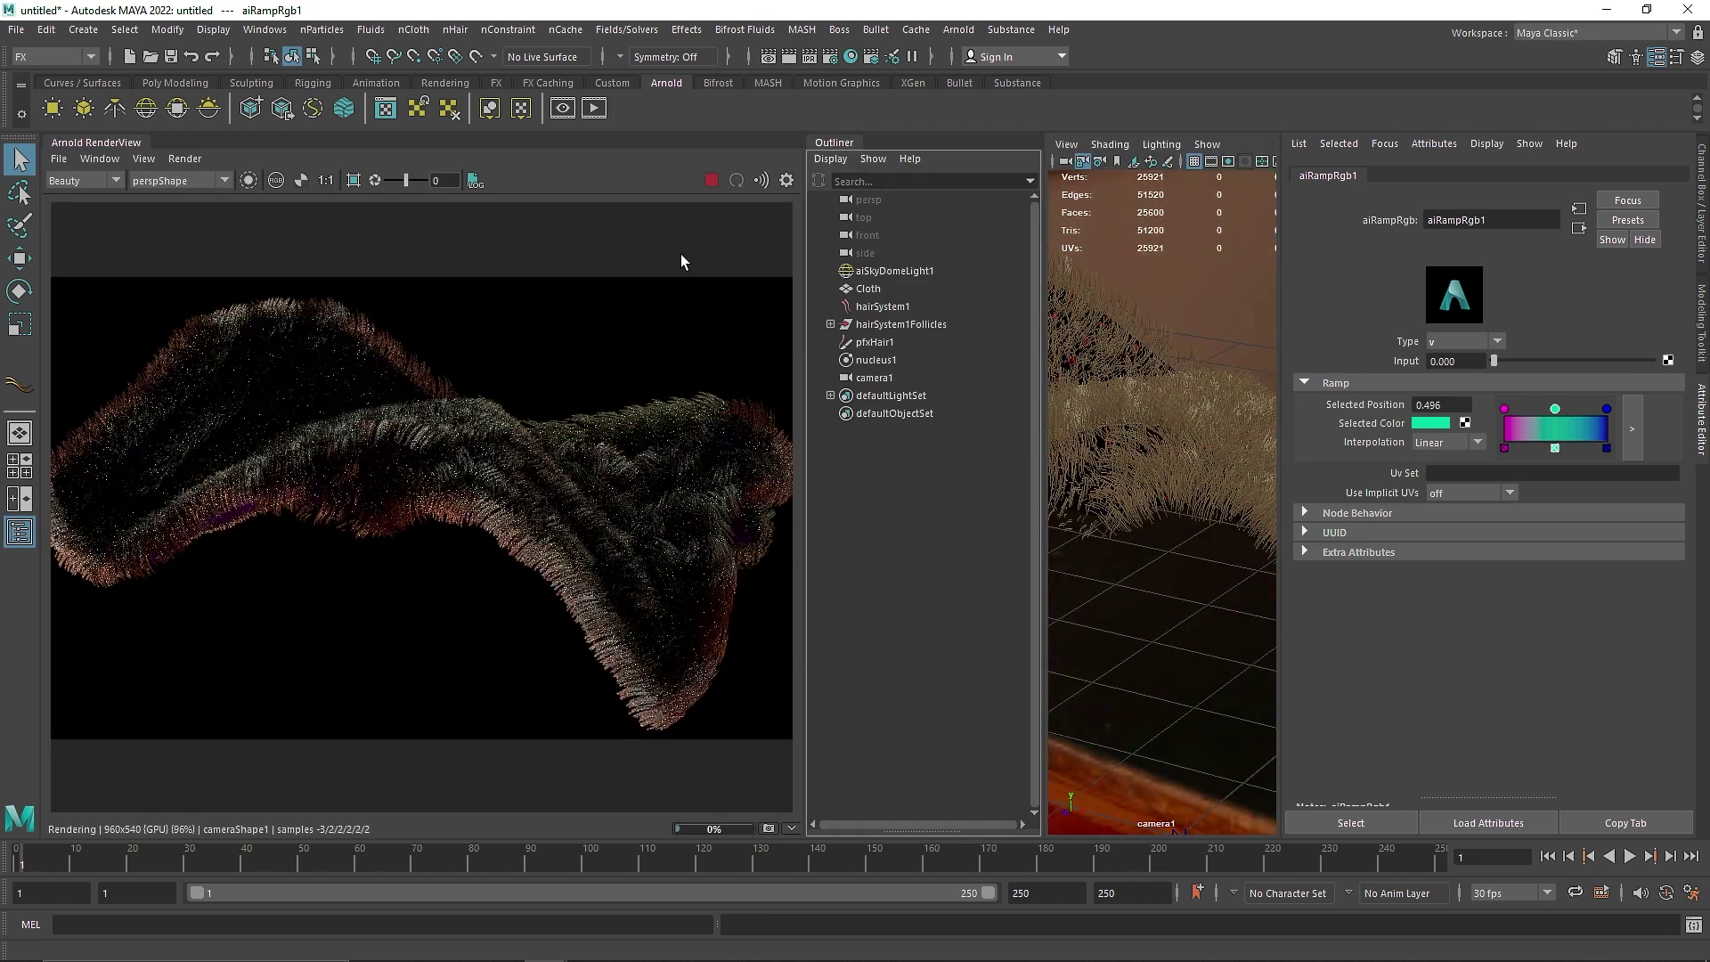
- Set aiSkyDomeLight1's exposure to 1, re-render the fur and stop the render
{"action": "left_click", "coordinate": [877, 271]}
{"action": "left_click", "coordinate": [711, 181]}
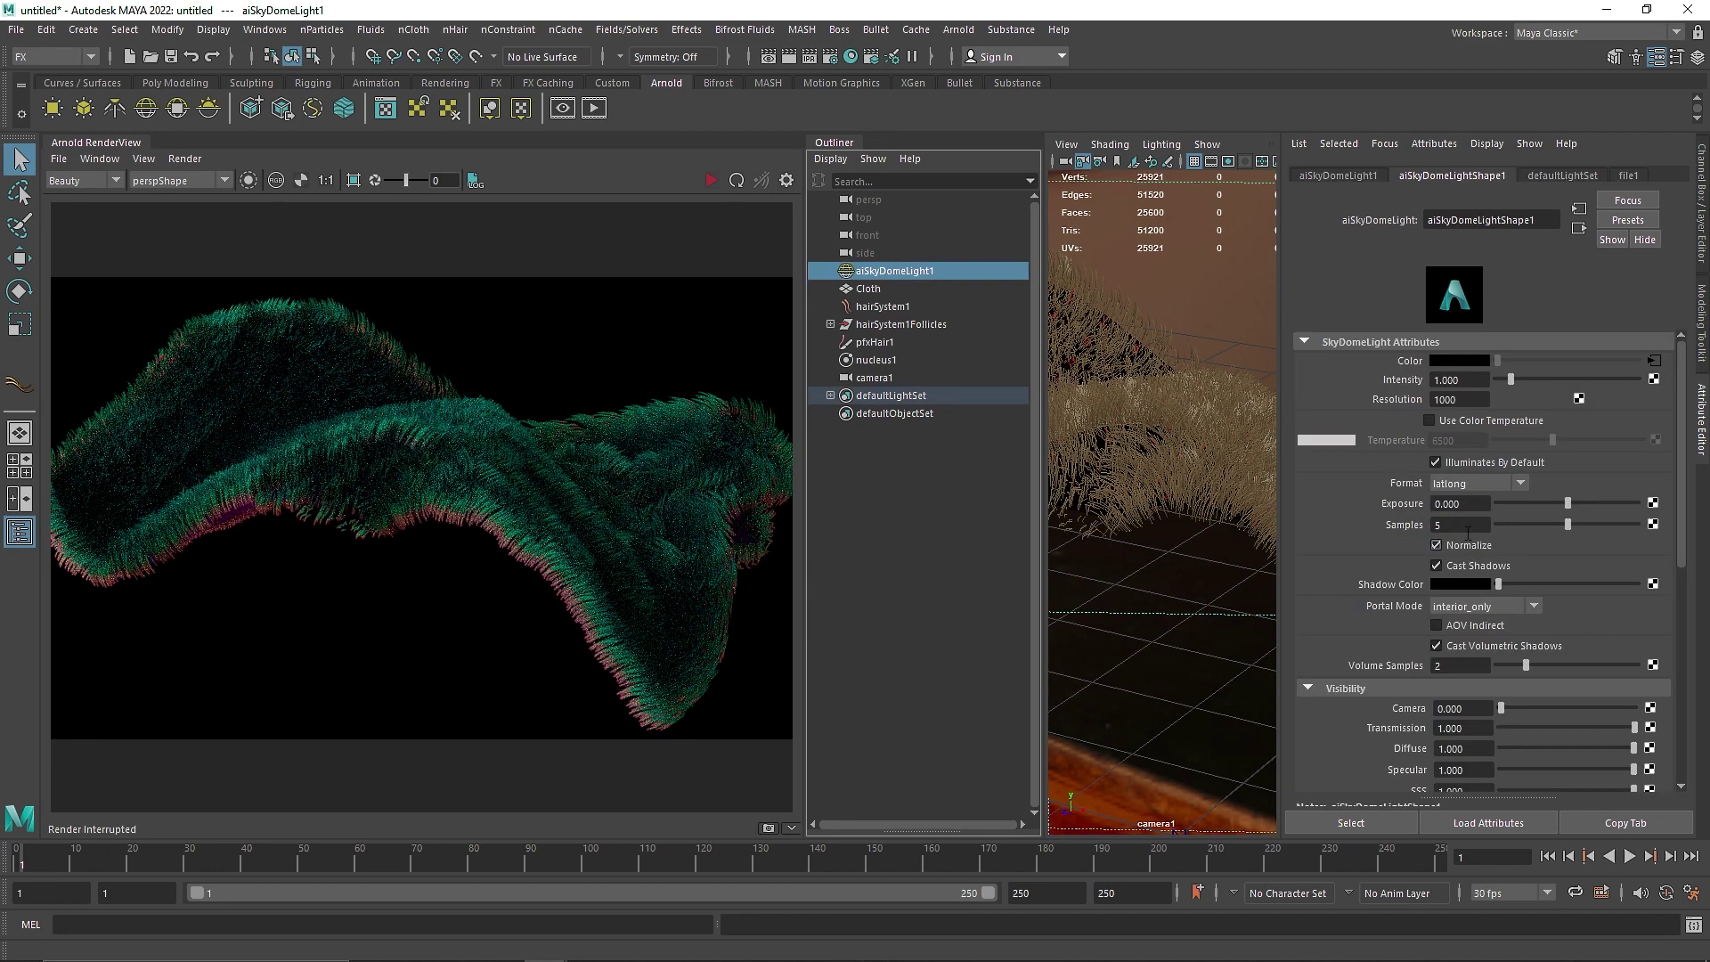
{"action": "left_click", "coordinate": [710, 180]}
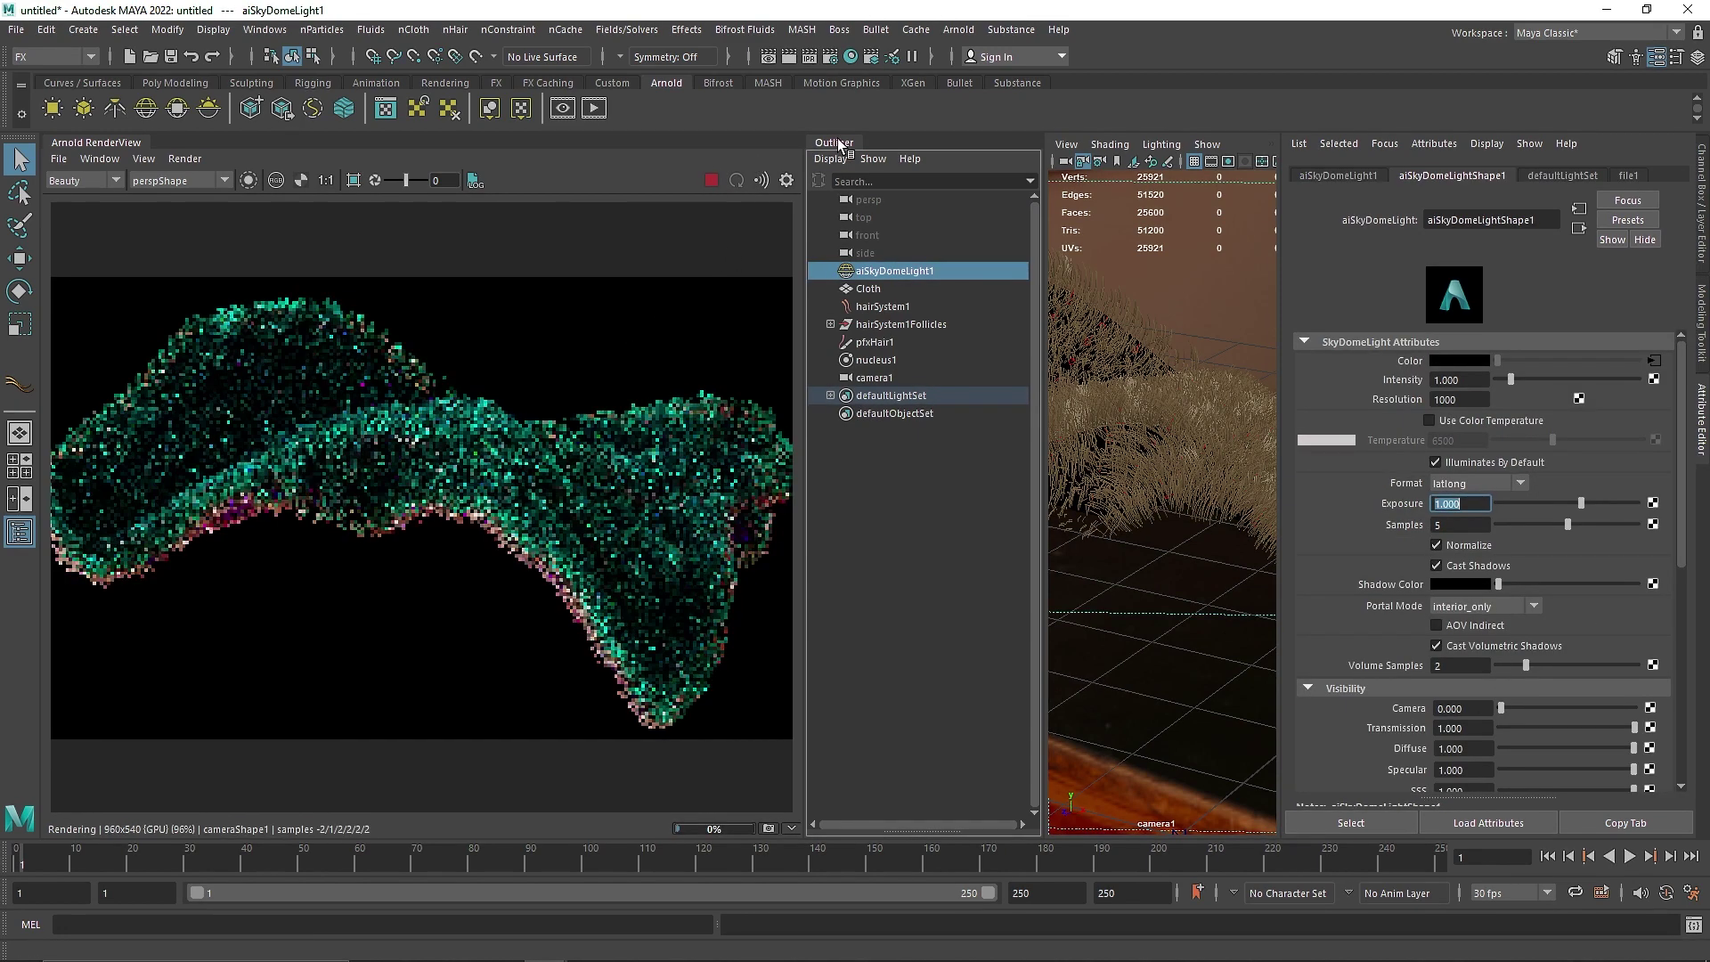
{"action": "left_click", "coordinate": [837, 142]}
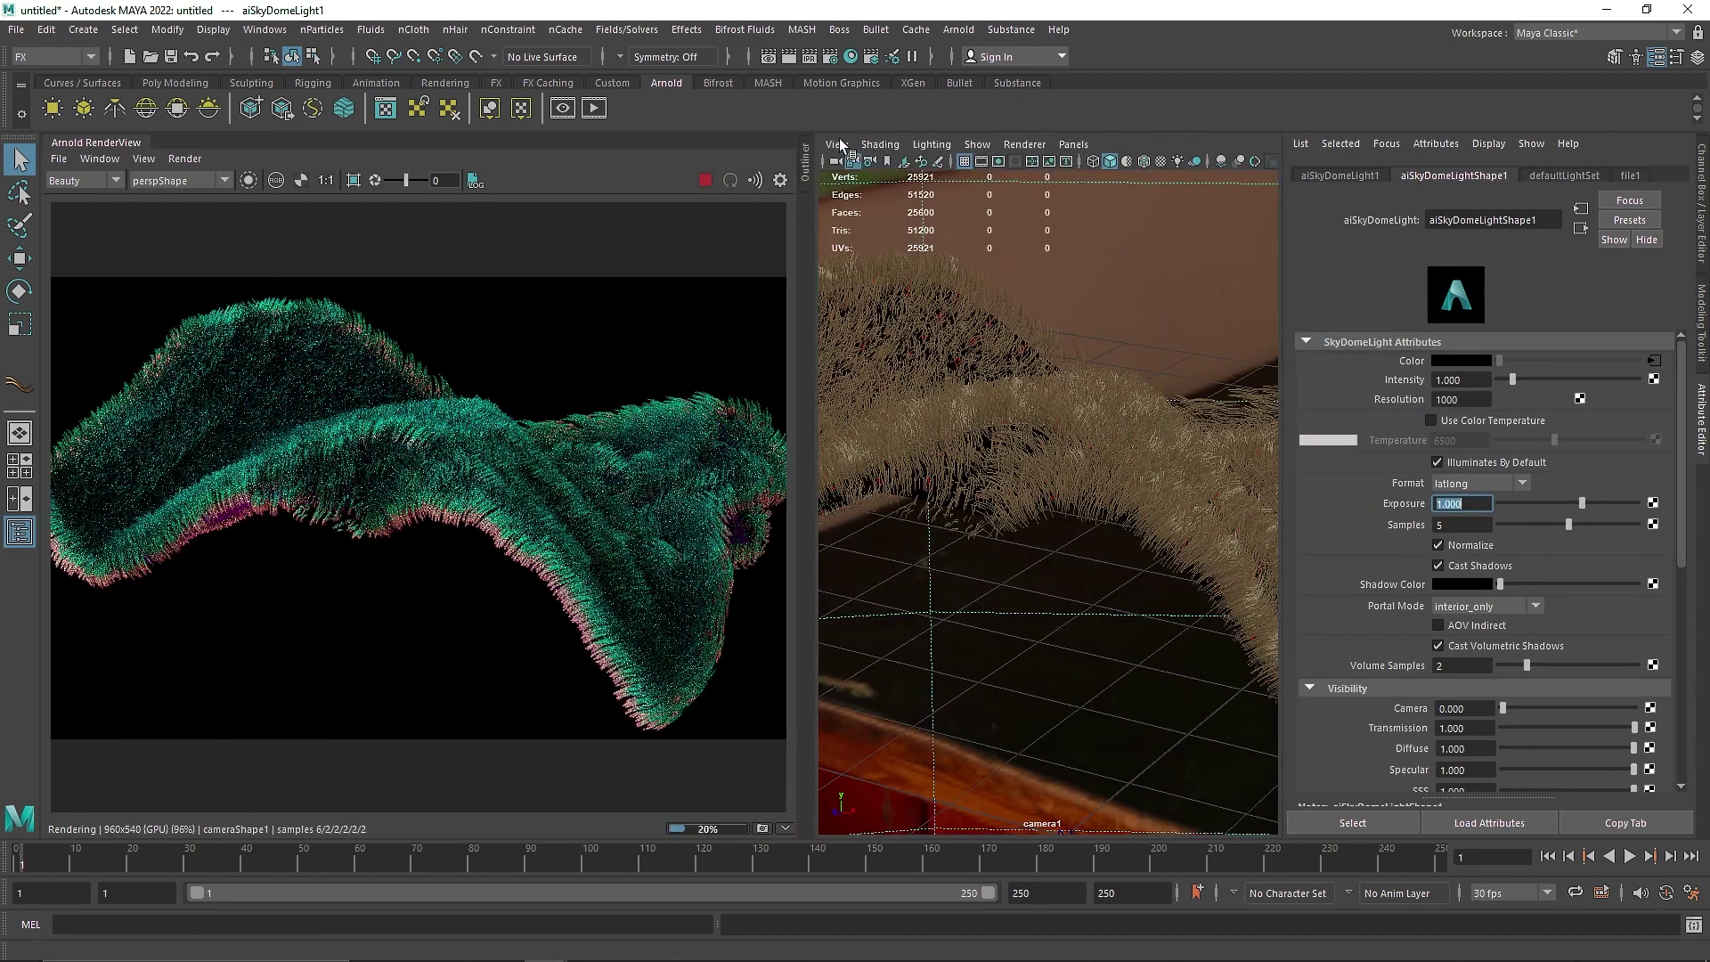
{"action": "left_click", "coordinate": [704, 181]}
- Rearrange the hair's Base Color ramp to run blue, magenta at 0.426 and green, checking the result in the Arnold render
{"action": "left_click", "coordinate": [1035, 423]}
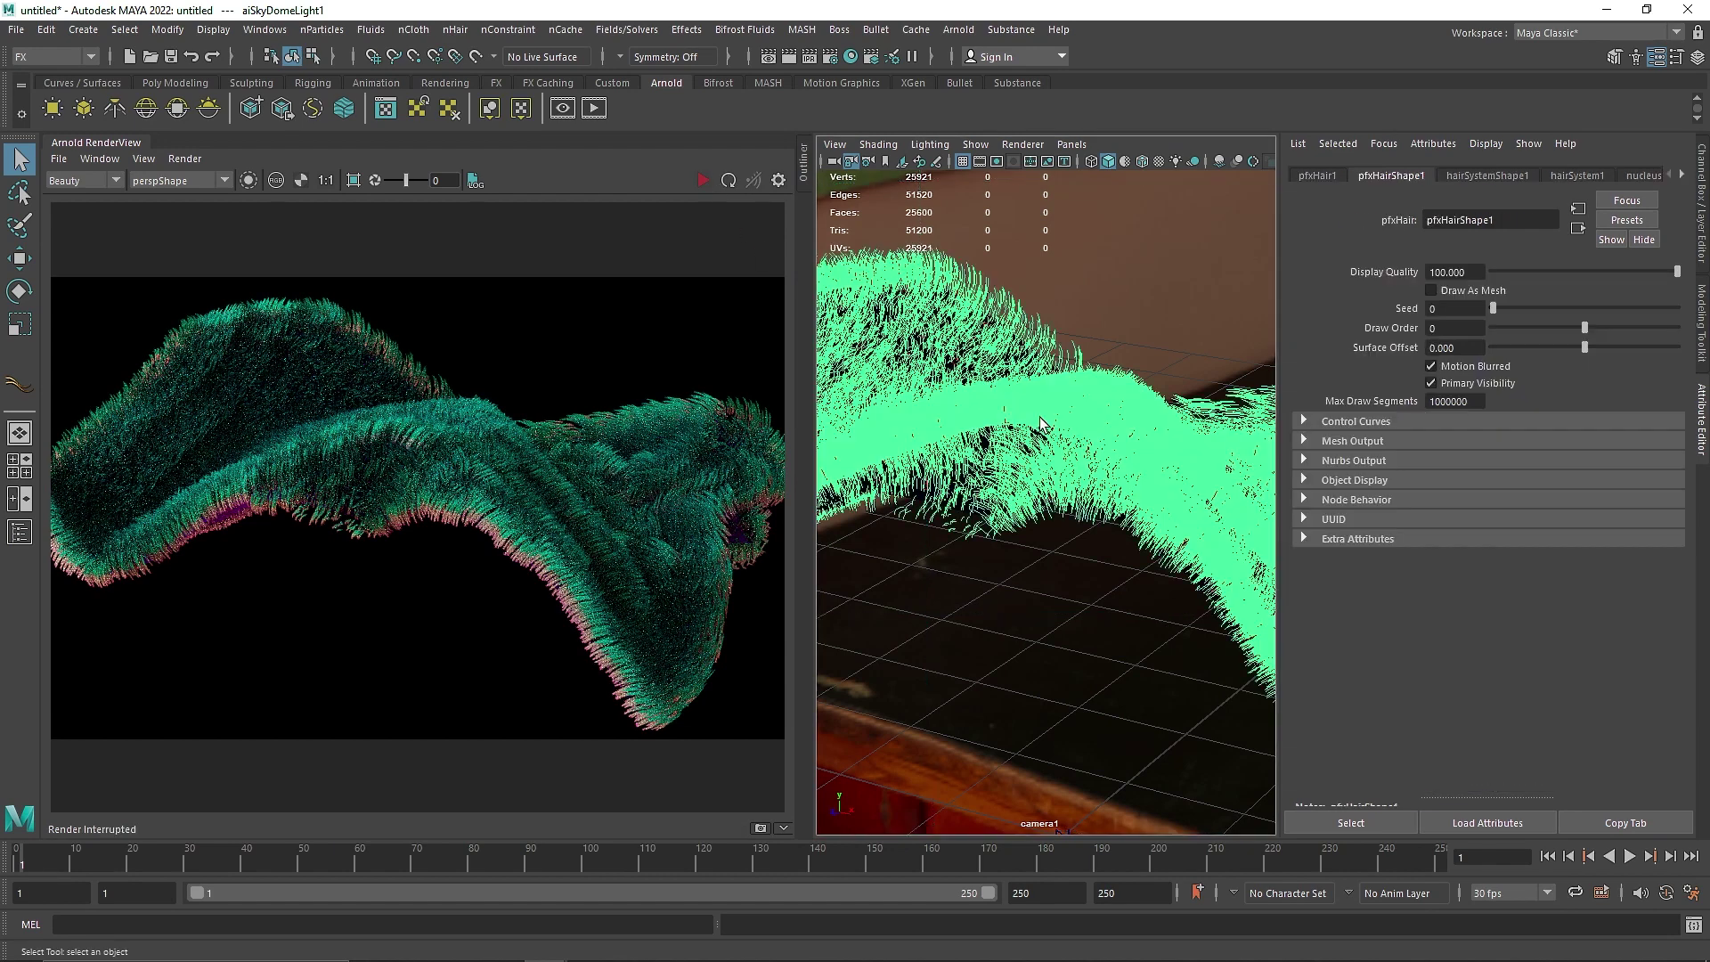
{"action": "left_click", "coordinate": [1487, 177]}
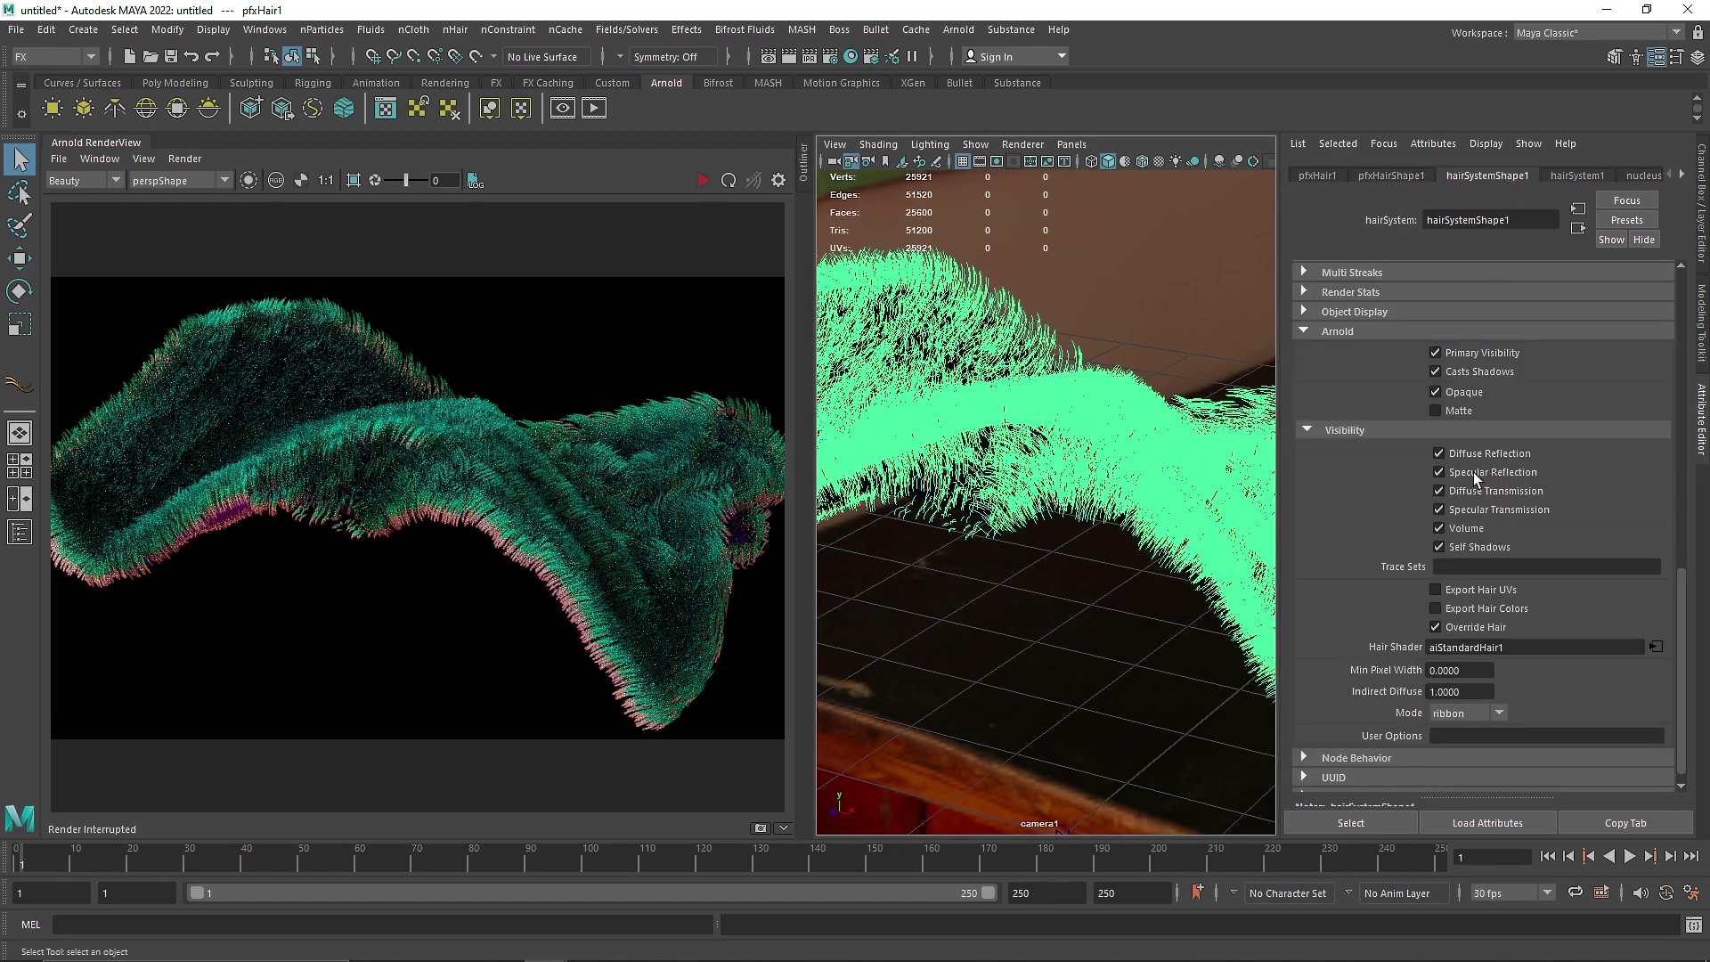
{"action": "left_click", "coordinate": [1657, 647]}
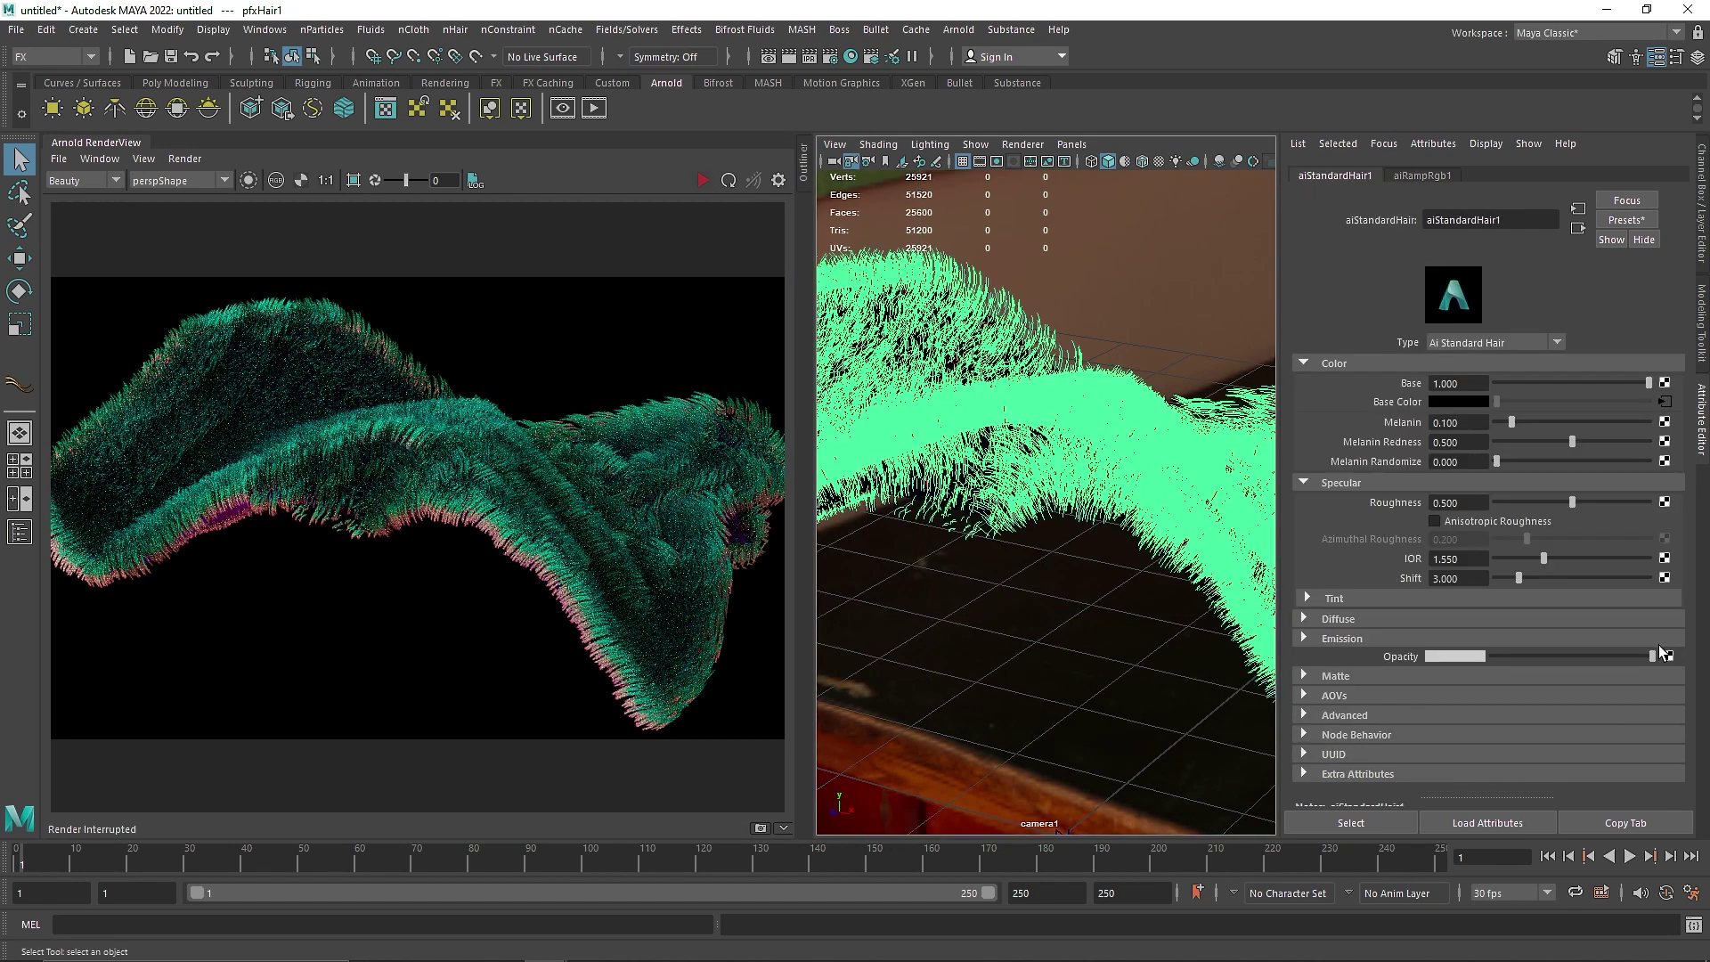
{"action": "left_click", "coordinate": [1664, 403]}
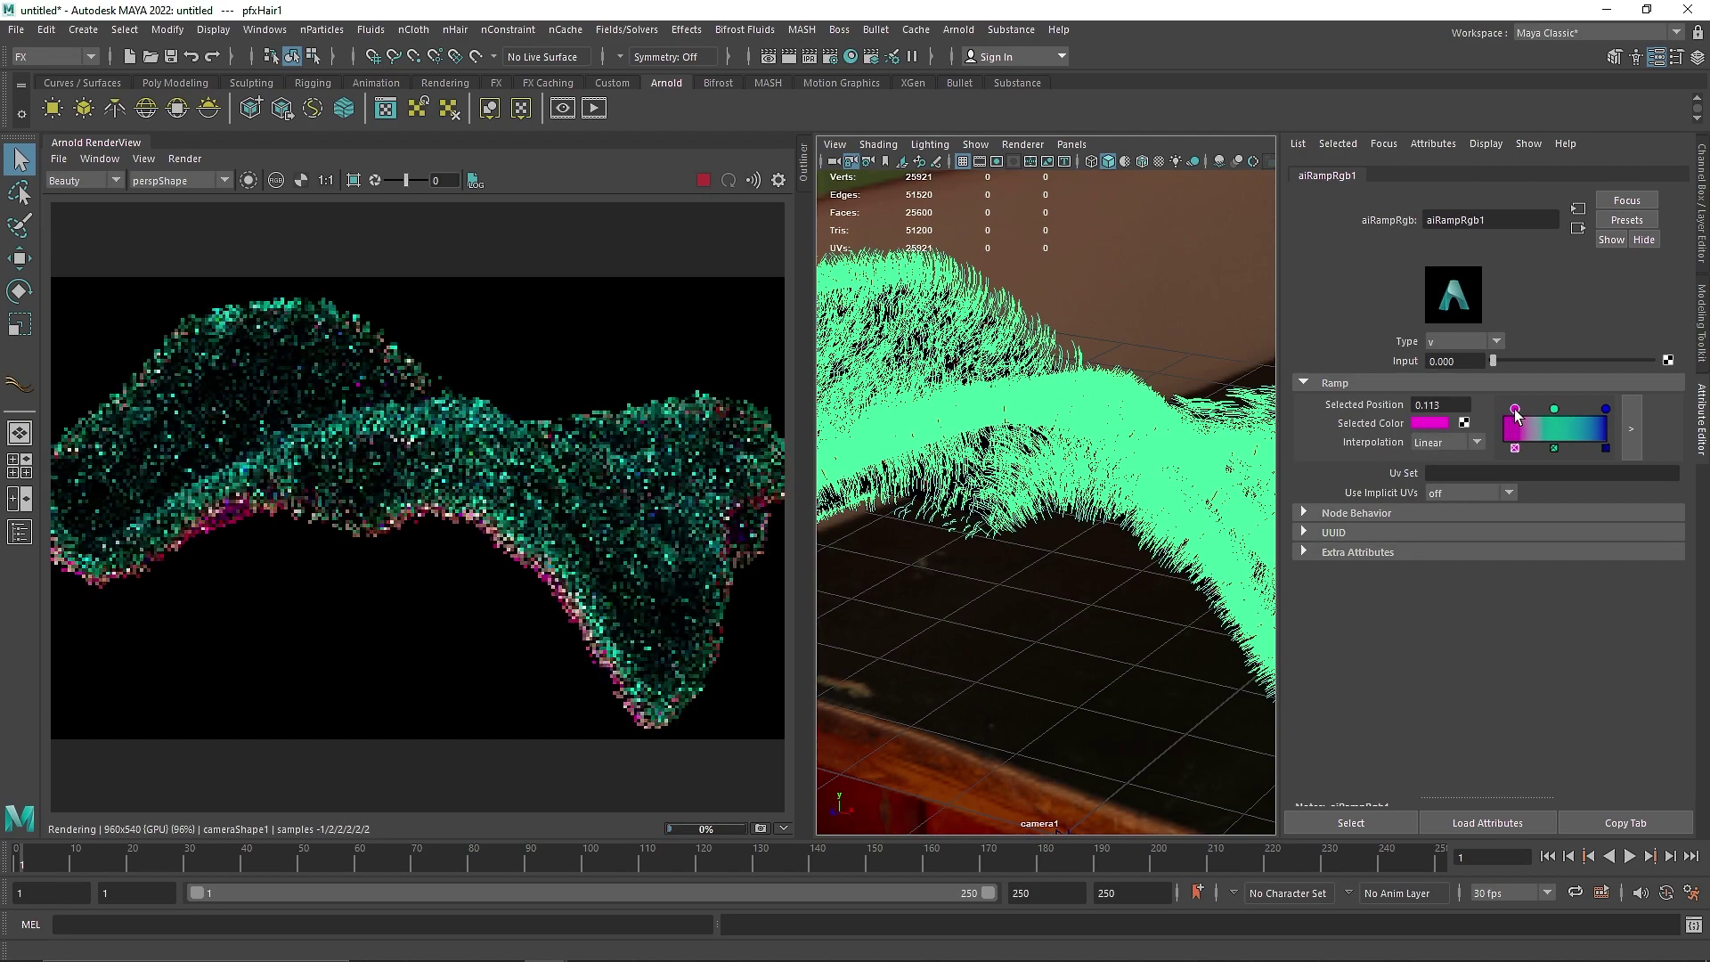
{"action": "left_click_drag", "start_coordinate": [1515, 410], "coordinate": [1559, 413]}
{"action": "left_click", "coordinate": [1605, 409]}
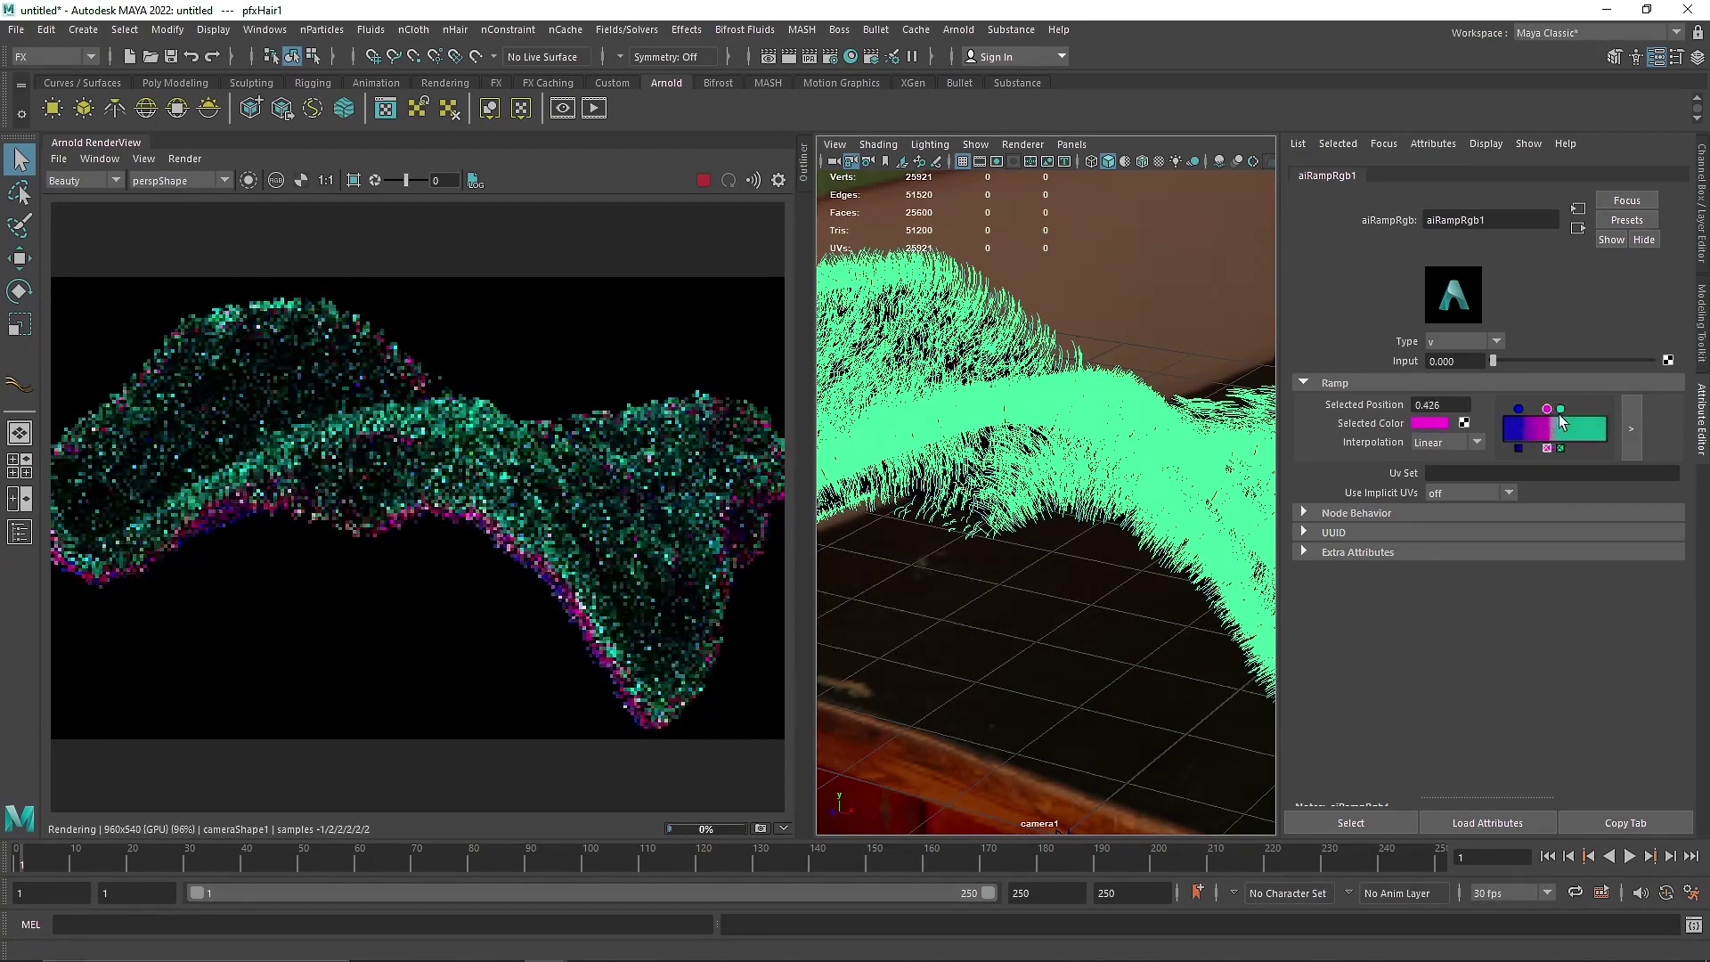
{"action": "left_click", "coordinate": [702, 180]}
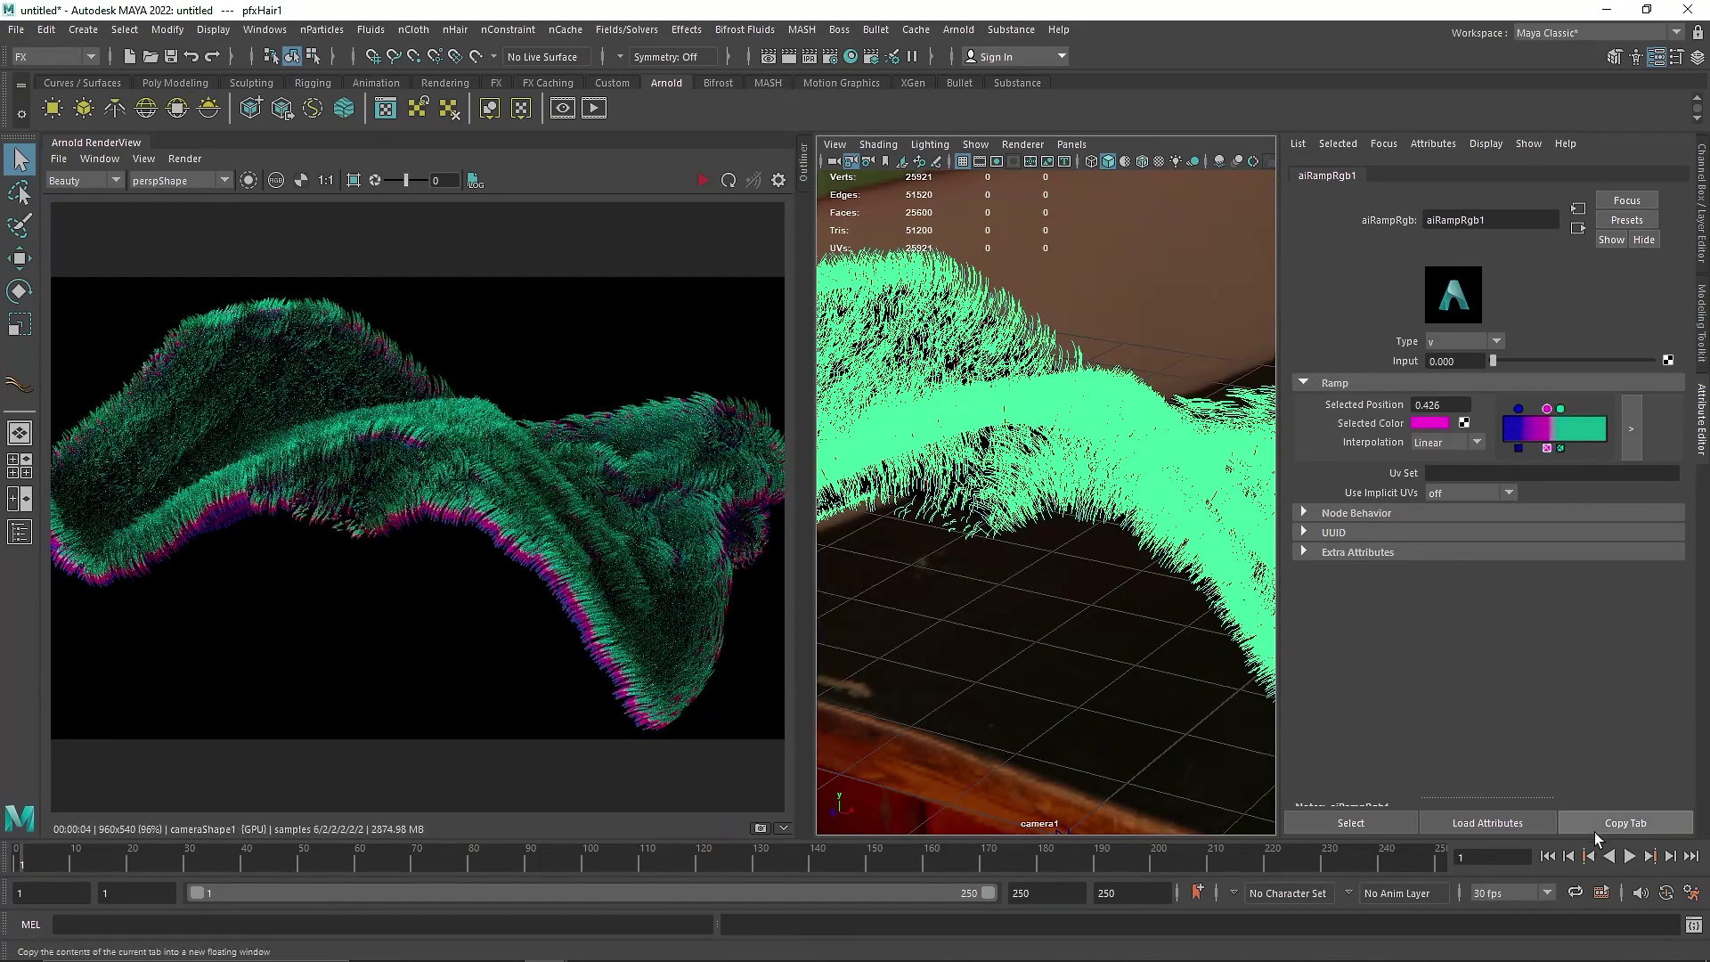
- Play the simulation to frame 4, re-render the fur in Arnold to check it and close the render view
{"action": "left_click", "coordinate": [1630, 856]}
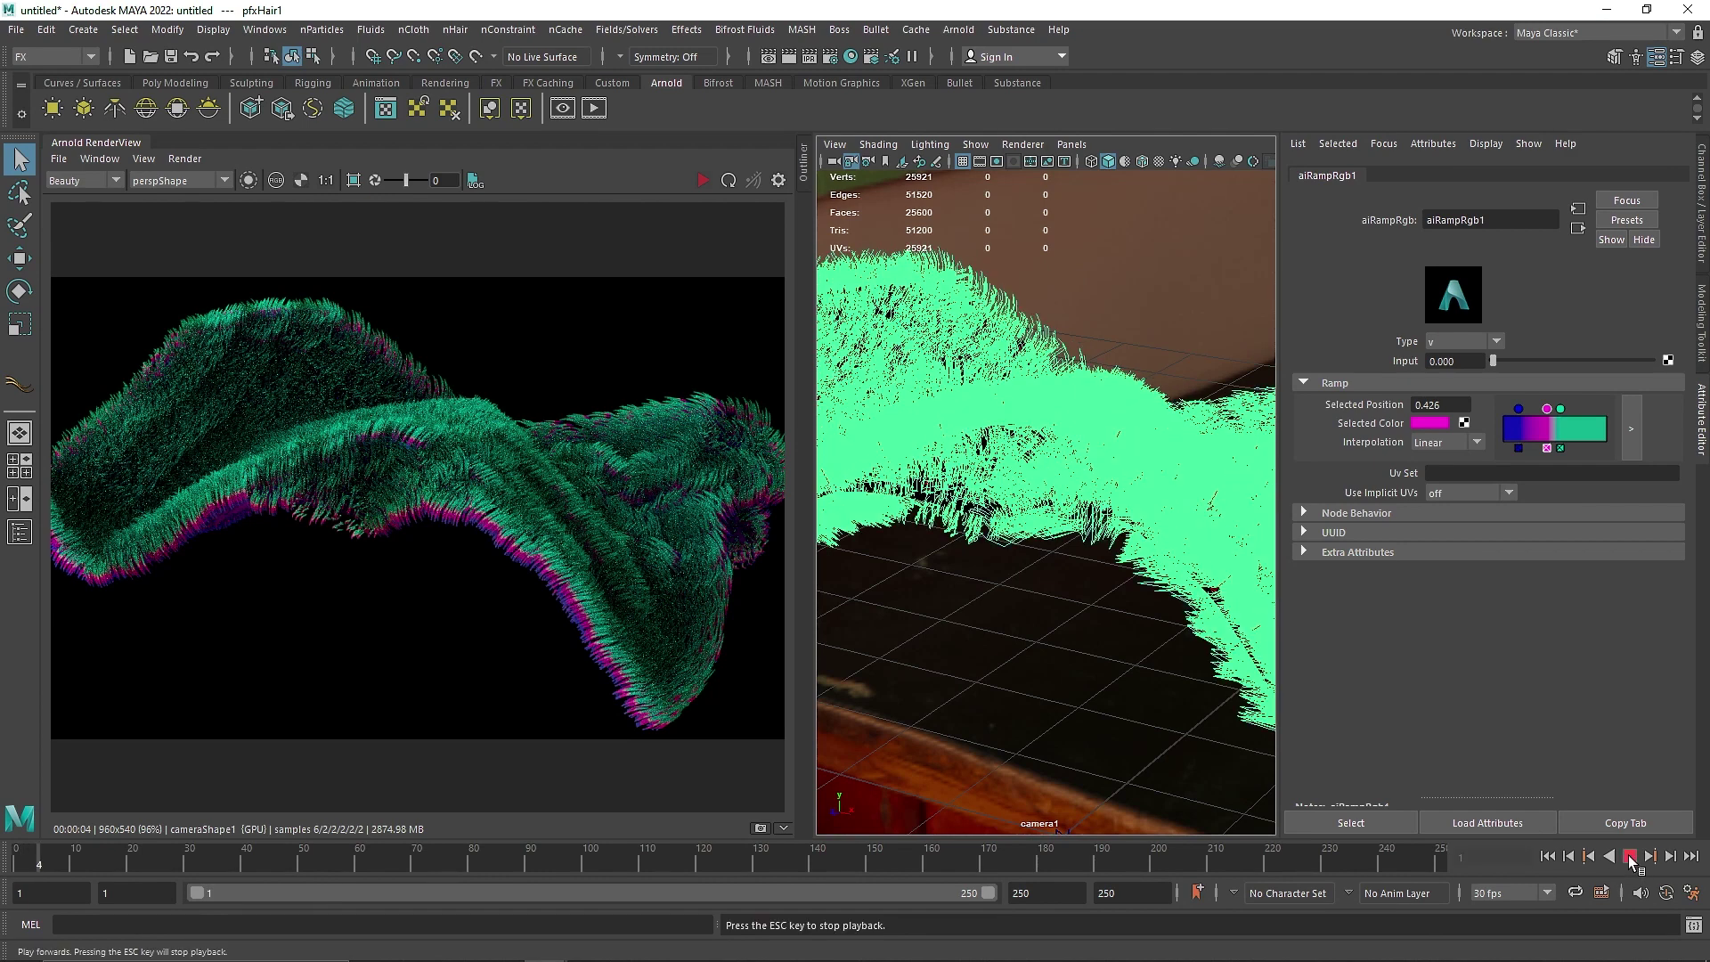
{"action": "left_click", "coordinate": [1629, 856]}
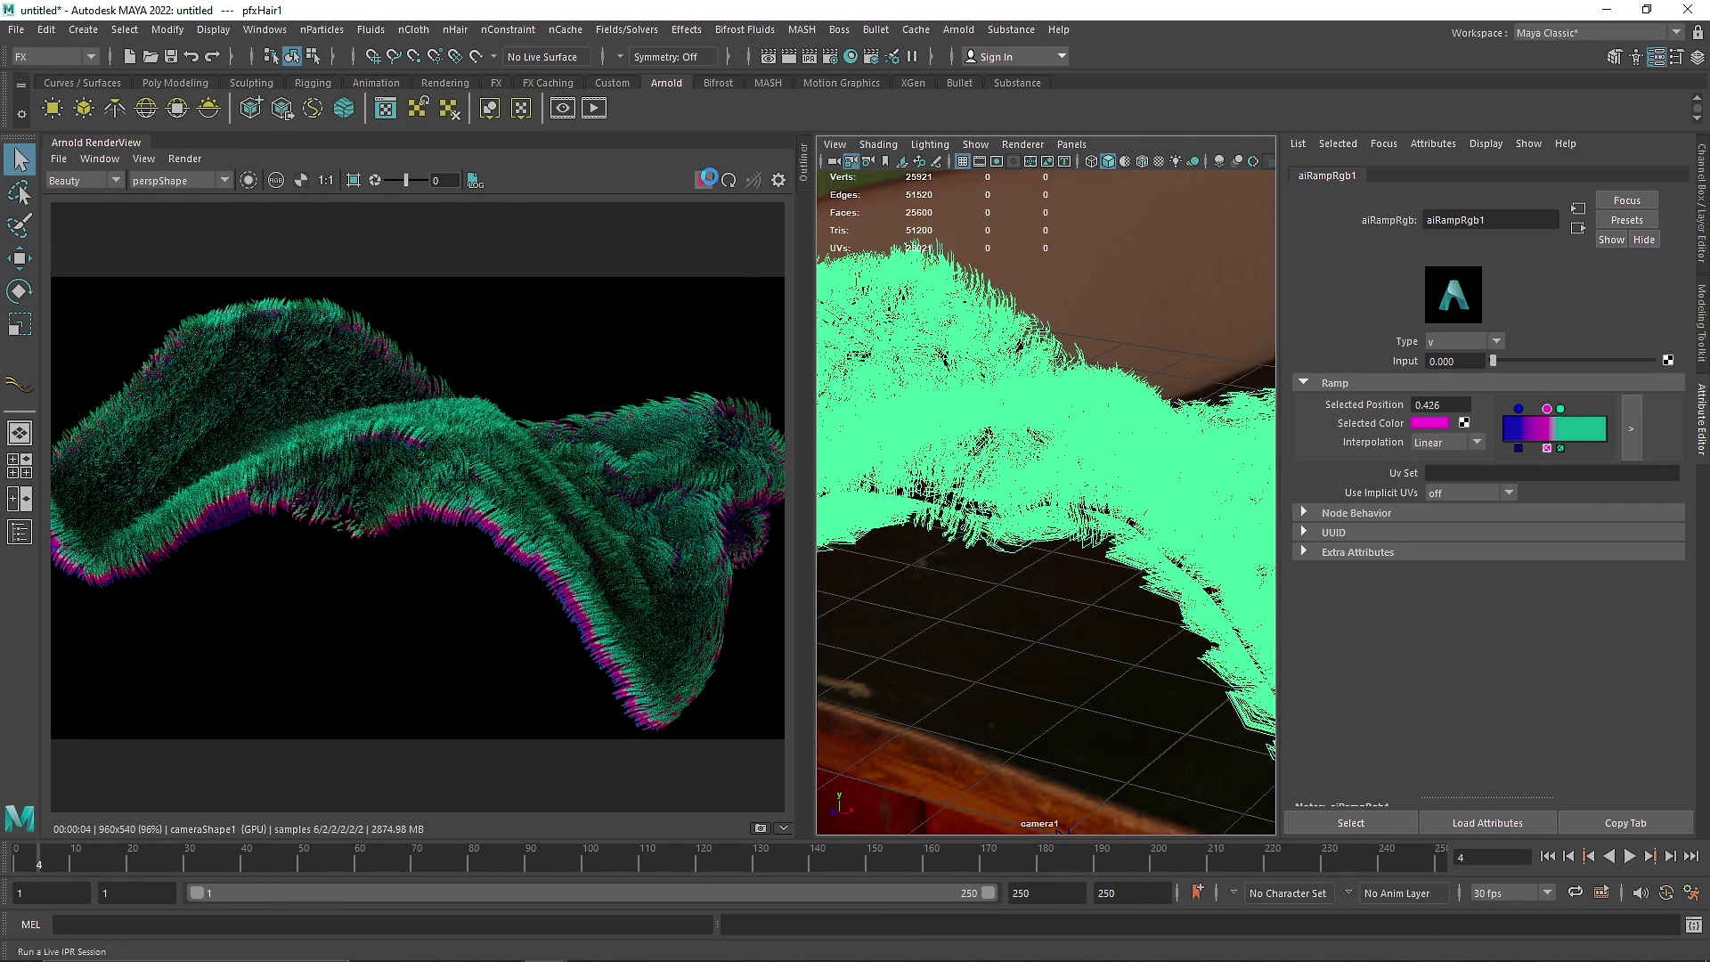
{"action": "left_click", "coordinate": [703, 181]}
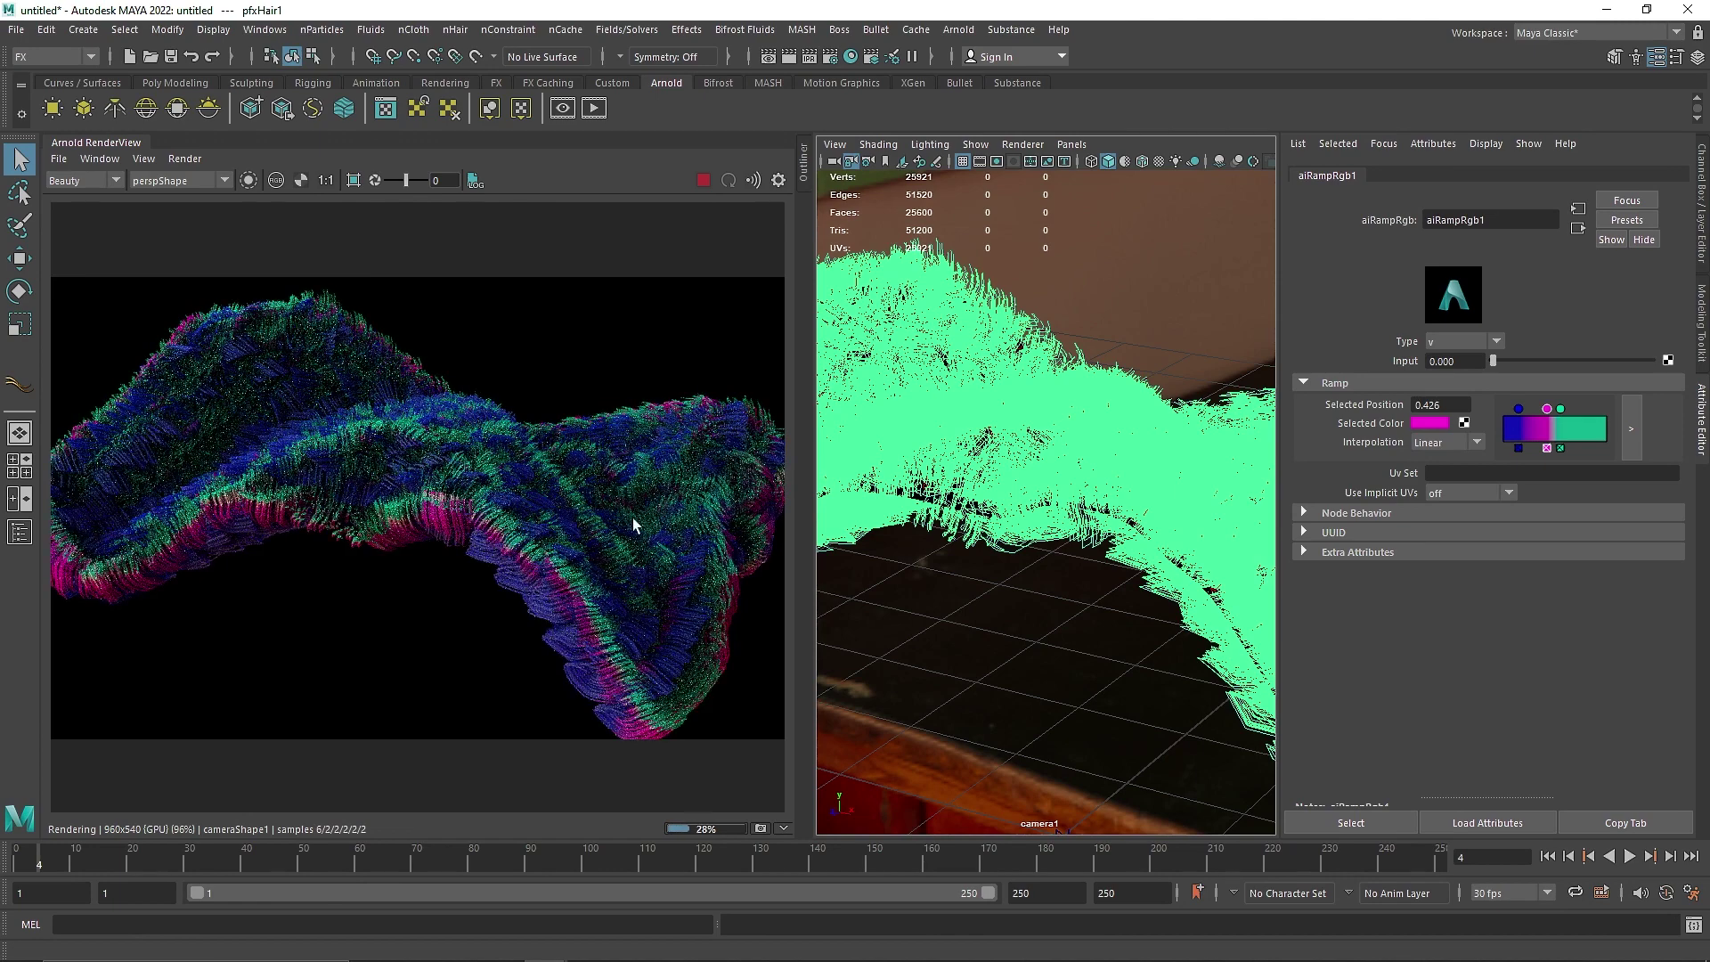
{"action": "left_click", "coordinate": [99, 158]}
{"action": "left_click", "coordinate": [156, 210]}
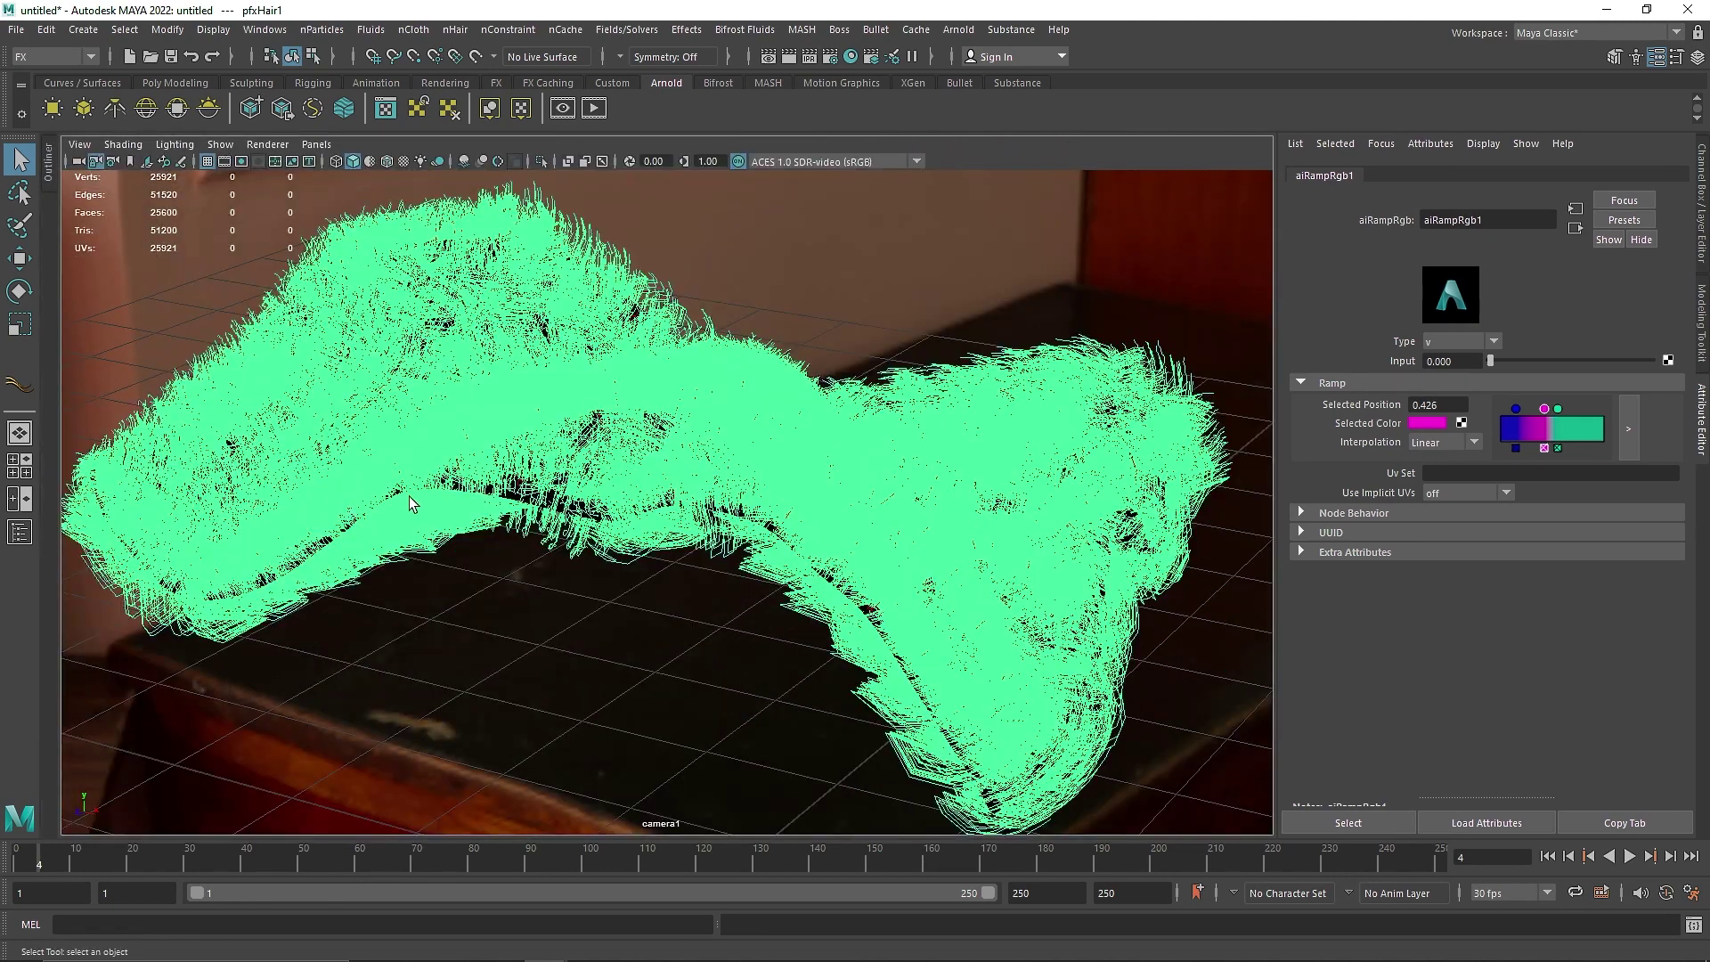
- Remove the fur, the sky dome with its background image and most of the follicles from the scene in the perspective view
{"action": "key", "text": "space"}
{"action": "left_click_drag", "start_coordinate": [617, 481], "coordinate": [618, 423]}
{"action": "scroll", "coordinate": [653, 496], "scroll_direction": "down", "scroll_amount": 3}
{"action": "key", "text": "ctrl+h"}
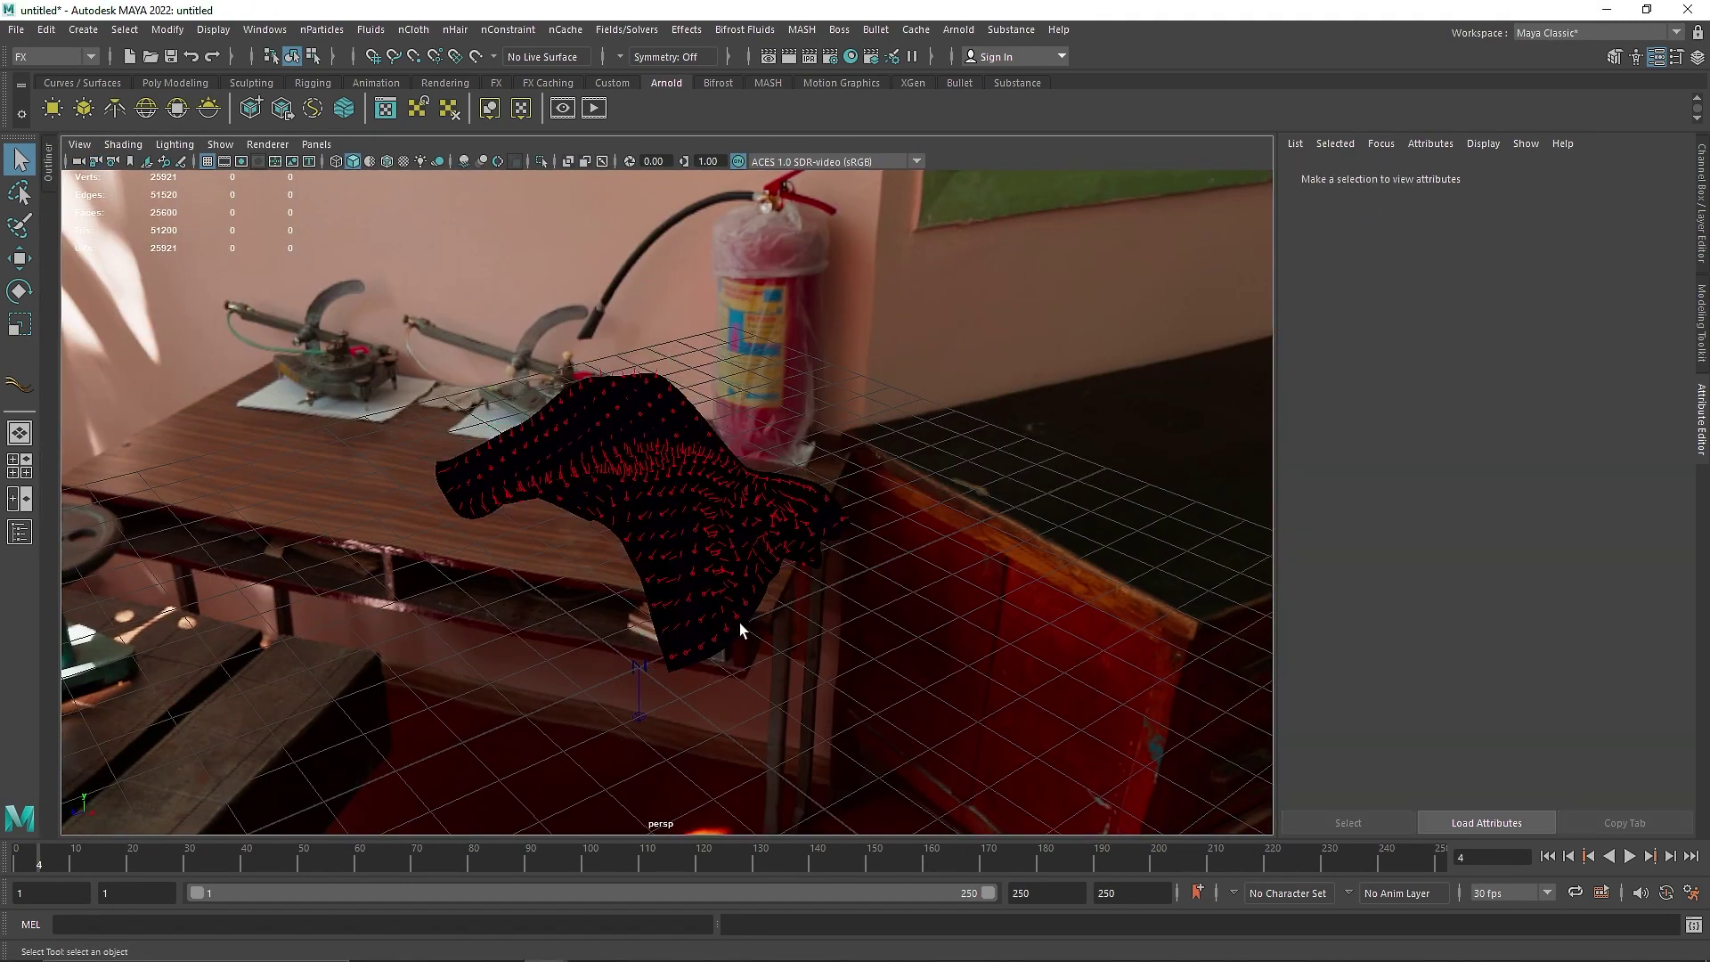
{"action": "left_click", "coordinate": [890, 474]}
{"action": "key", "text": "Delete"}
{"action": "left_click_drag", "start_coordinate": [462, 707], "coordinate": [891, 410]}
{"action": "key", "text": "Delete"}
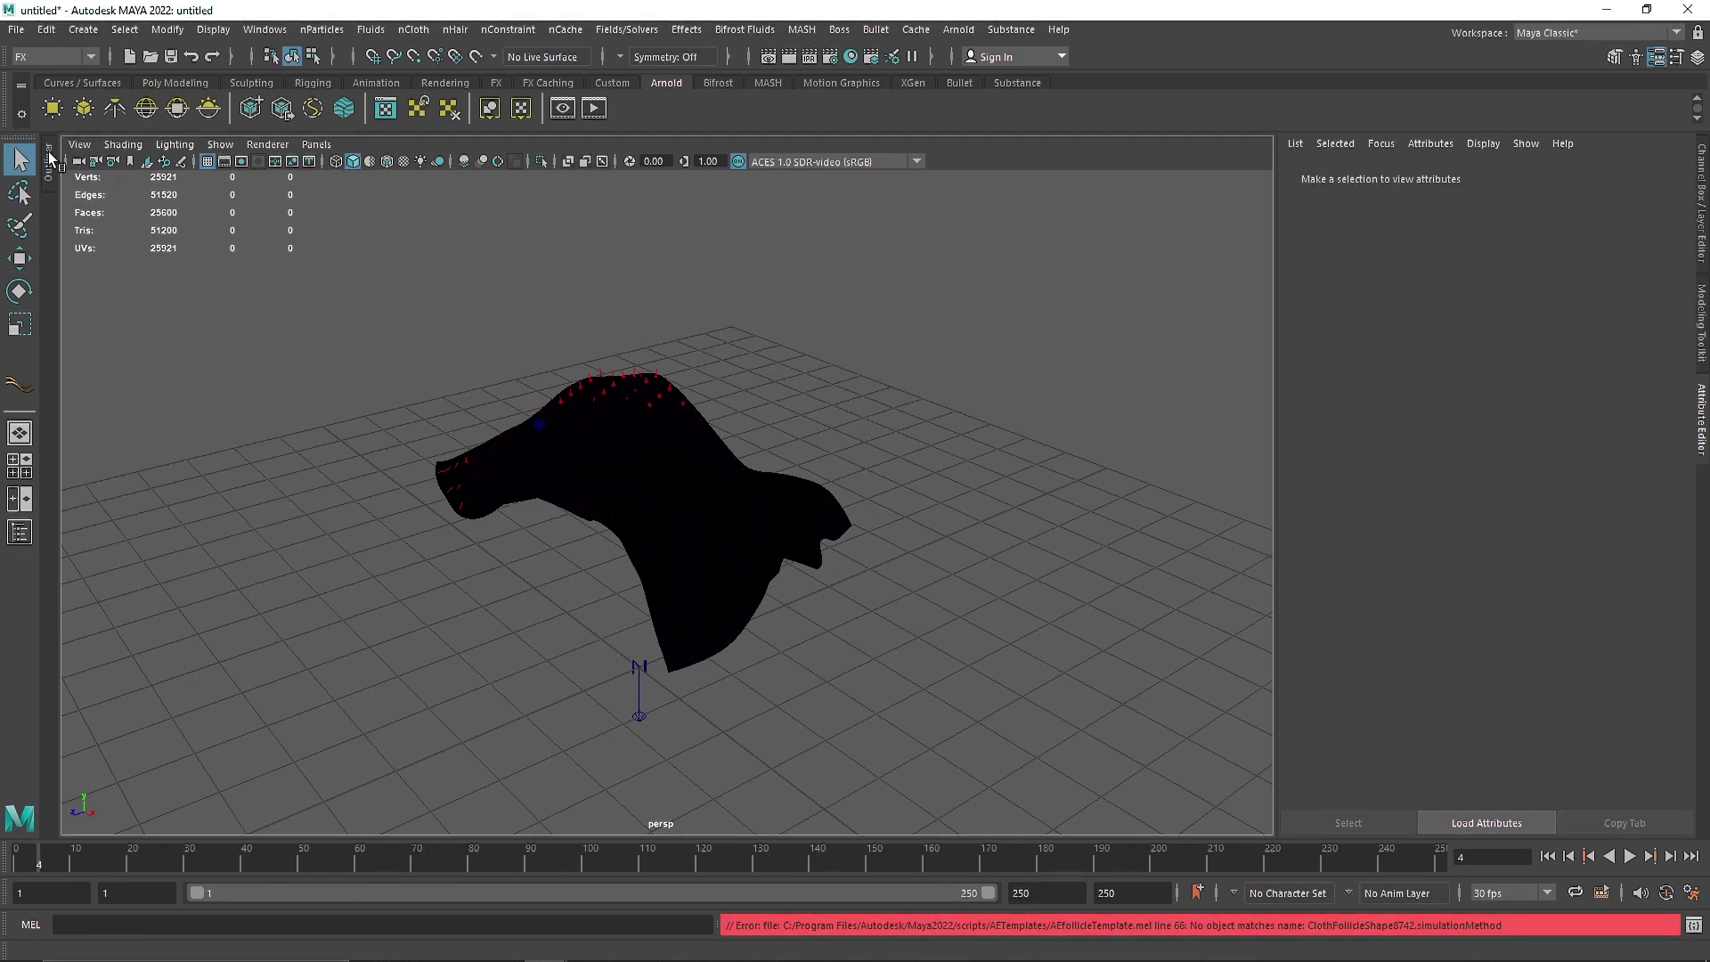
- Delete the remaining cloth mesh, hairSystem1, hairSystem1Follicles and nucleus1 from the scene
{"action": "left_click", "coordinate": [49, 158]}
{"action": "left_click", "coordinate": [119, 276]}
{"action": "key", "text": "Delete"}
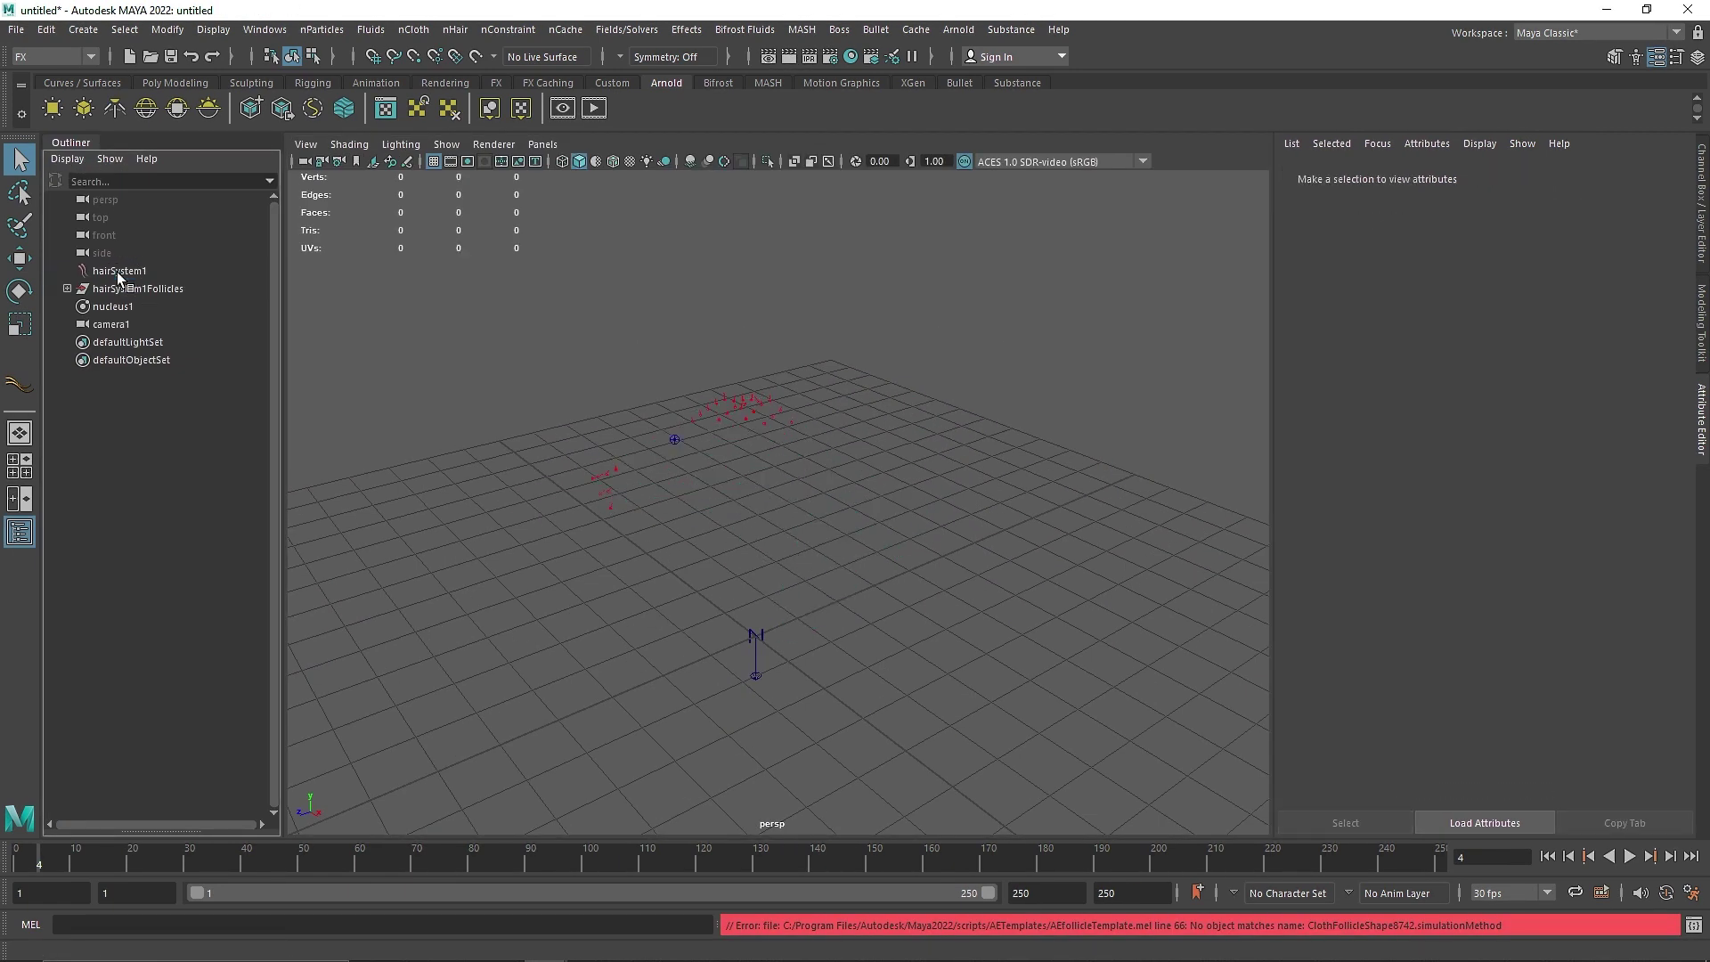
{"action": "left_click", "coordinate": [119, 276]}
{"action": "key", "text": "Delete"}
{"action": "left_click", "coordinate": [118, 276]}
{"action": "key", "text": "Delete"}
{"action": "left_click", "coordinate": [118, 276]}
{"action": "key", "text": "Delete"}
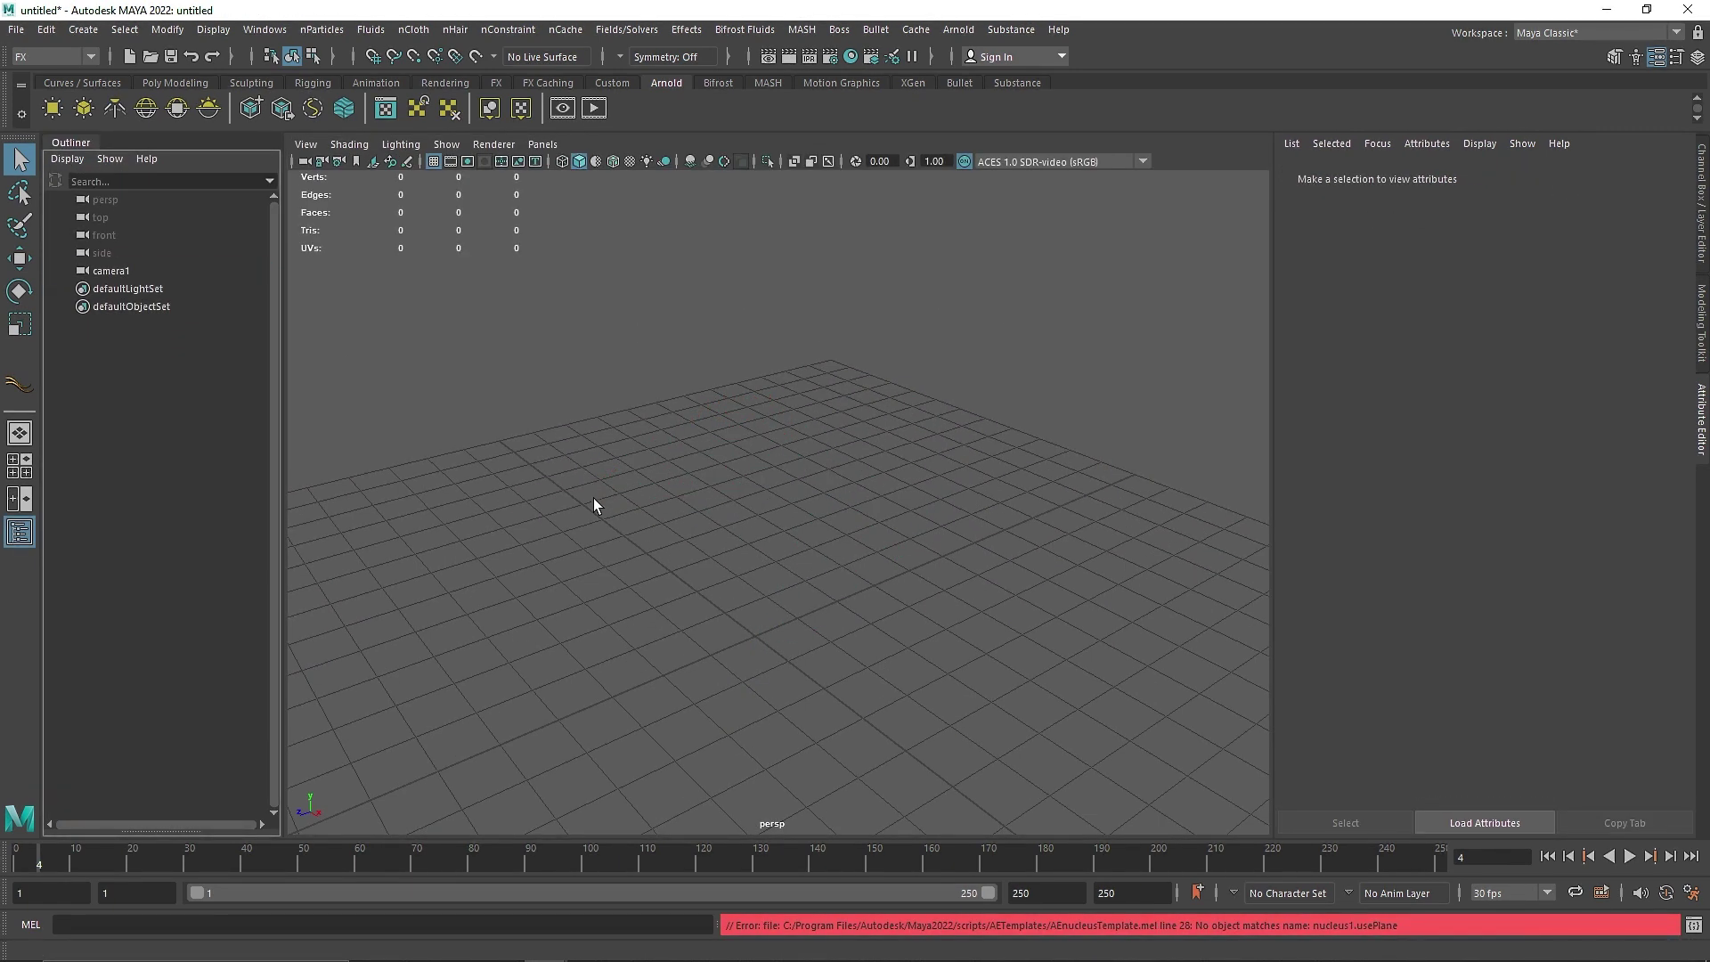
- Delete camera1 so the scene is empty for a new model
{"action": "scroll", "coordinate": [593, 498], "scroll_direction": "down", "scroll_amount": 4}
{"action": "left_click_drag", "start_coordinate": [576, 615], "coordinate": [622, 623], "text": "alt"}
{"action": "middle_click_drag", "start_coordinate": [622, 623], "coordinate": [609, 652], "text": "alt"}
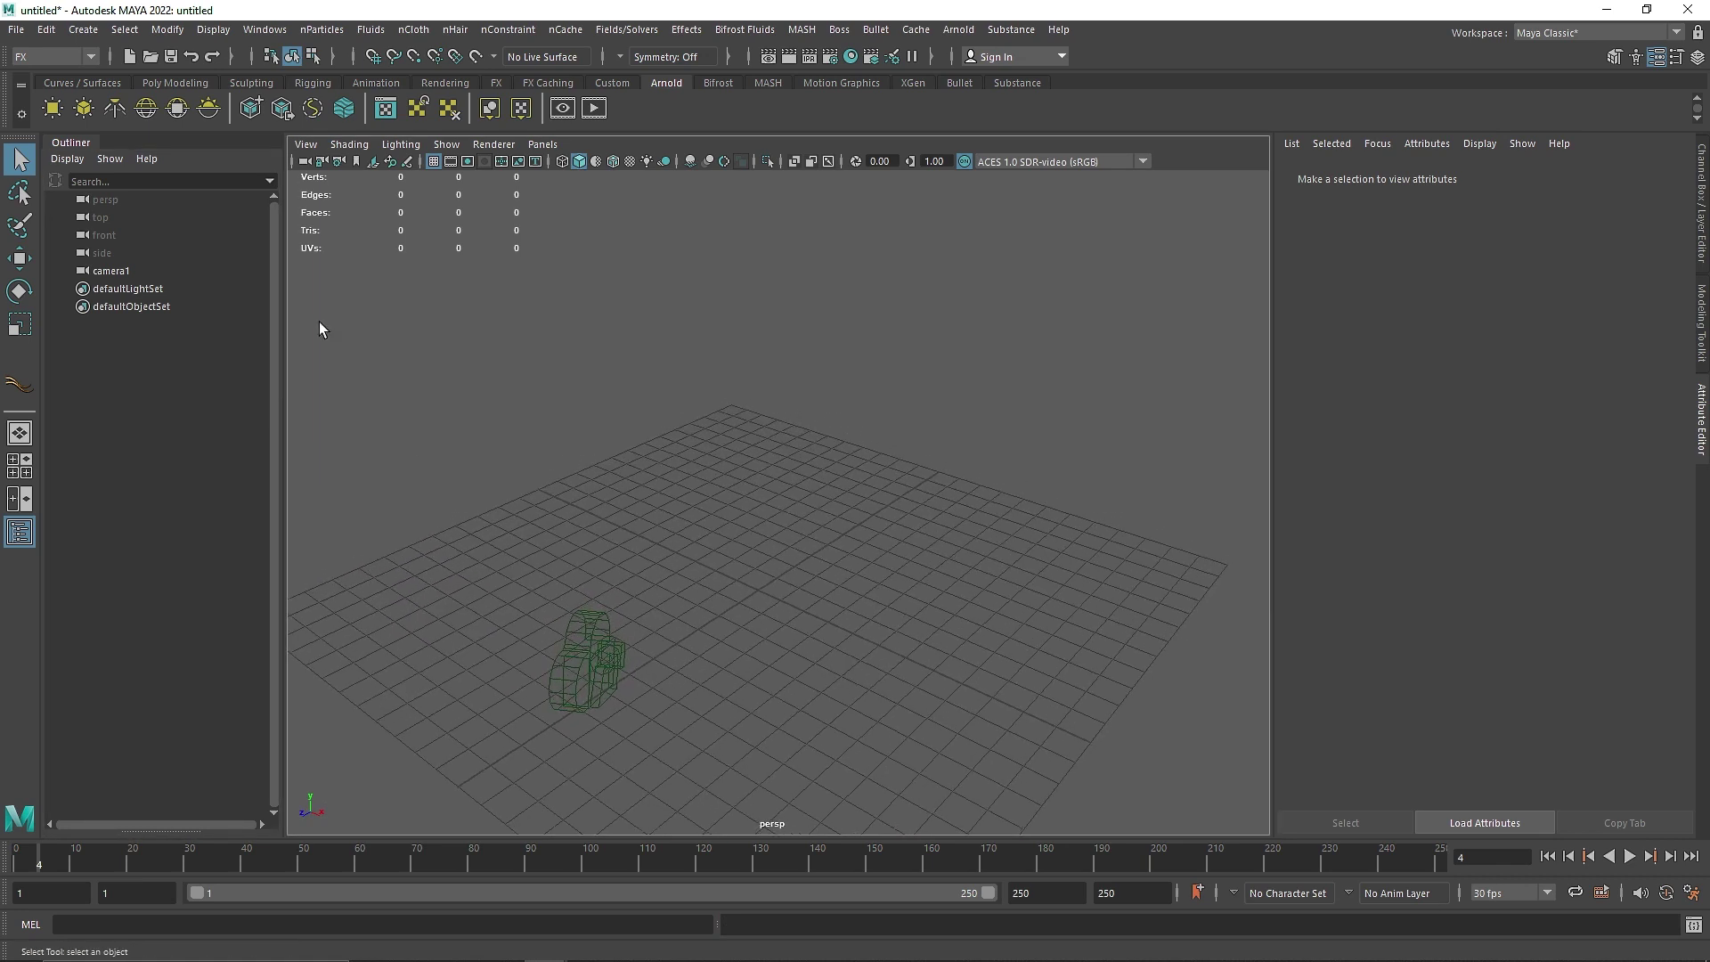
{"action": "left_click", "coordinate": [174, 82]}
{"action": "left_click_drag", "start_coordinate": [666, 748], "coordinate": [506, 600]}
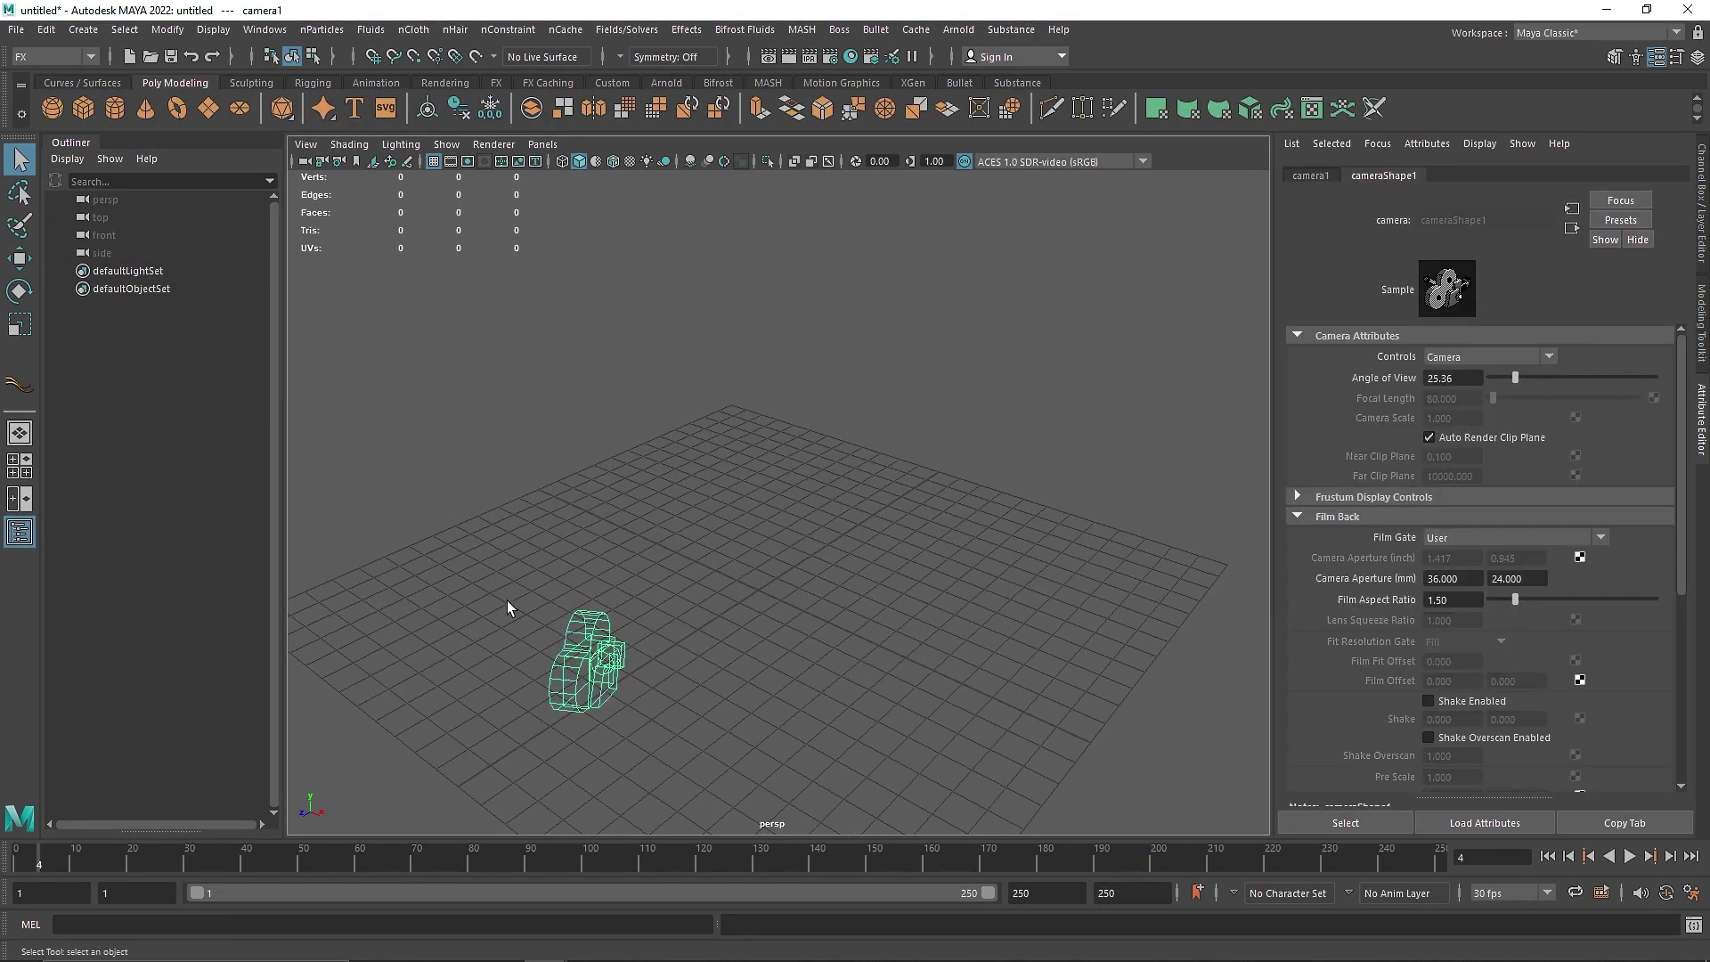
{"action": "key", "text": "Delete"}
- Create a polygon sphere and raise it well above the grid
{"action": "left_click", "coordinate": [52, 107]}
{"action": "key", "text": "w"}
{"action": "left_click_drag", "start_coordinate": [773, 499], "coordinate": [773, 251]}
{"action": "middle_click_drag", "start_coordinate": [798, 405], "coordinate": [790, 544], "text": "alt"}
- Convert the sphere to an nCloth object and apply a built-in nCloth preset to it
{"action": "left_click", "coordinate": [415, 33]}
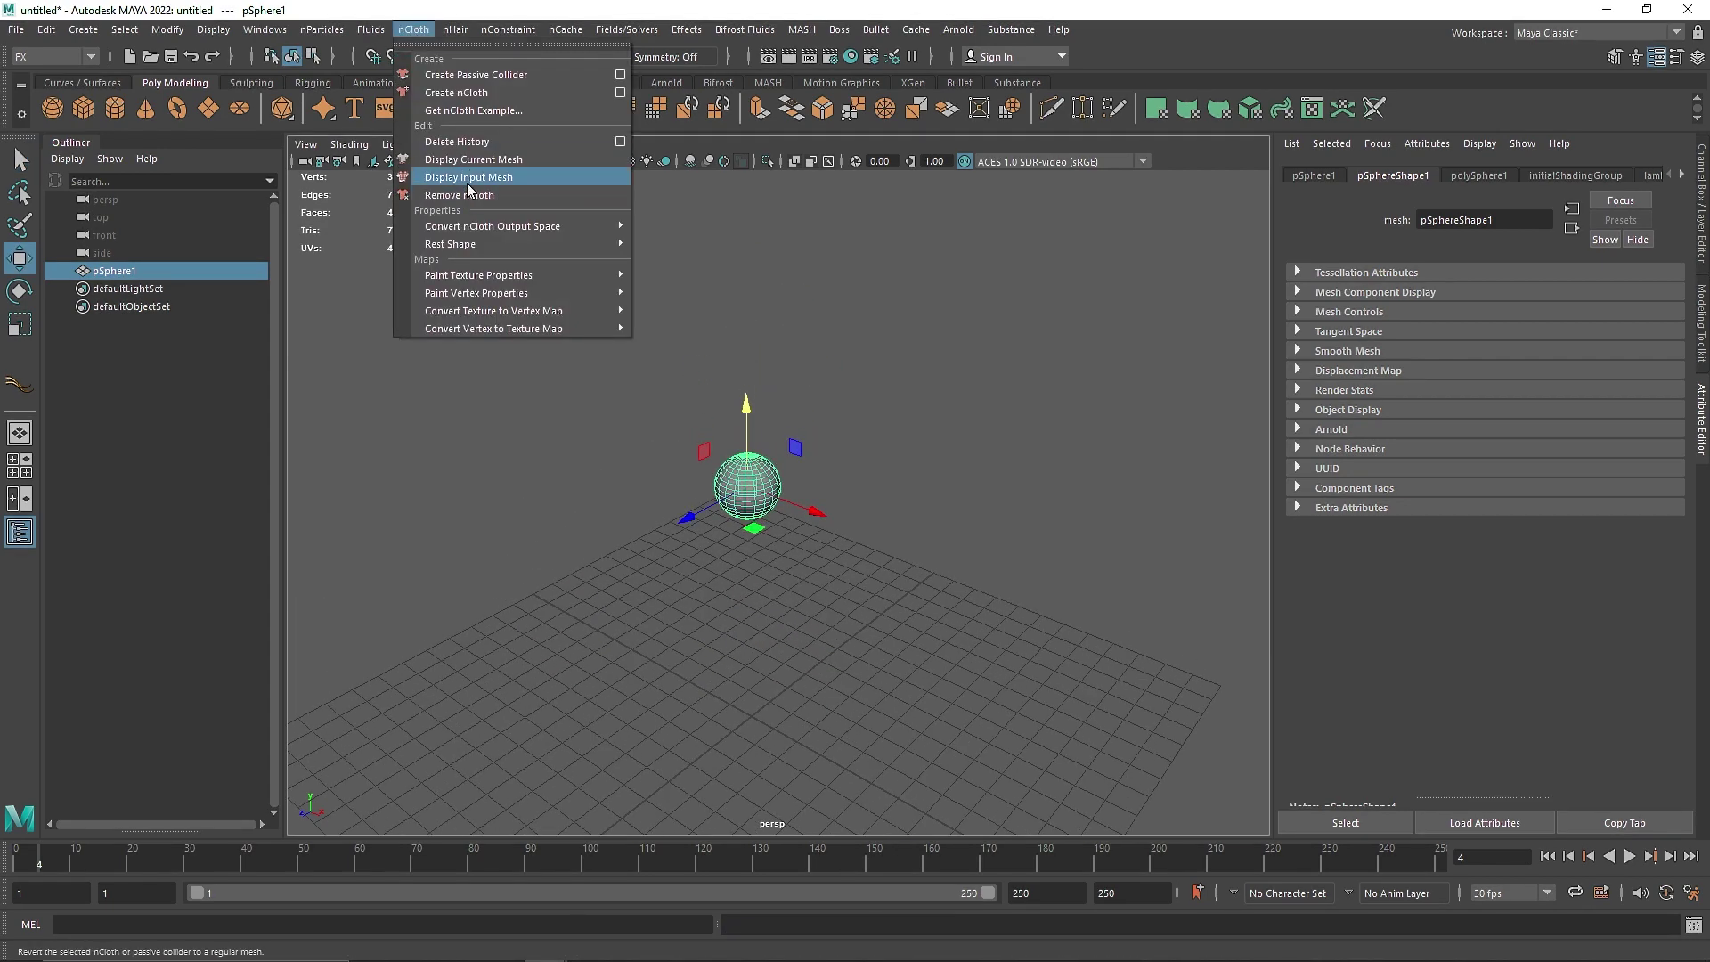
{"action": "left_click", "coordinate": [474, 92]}
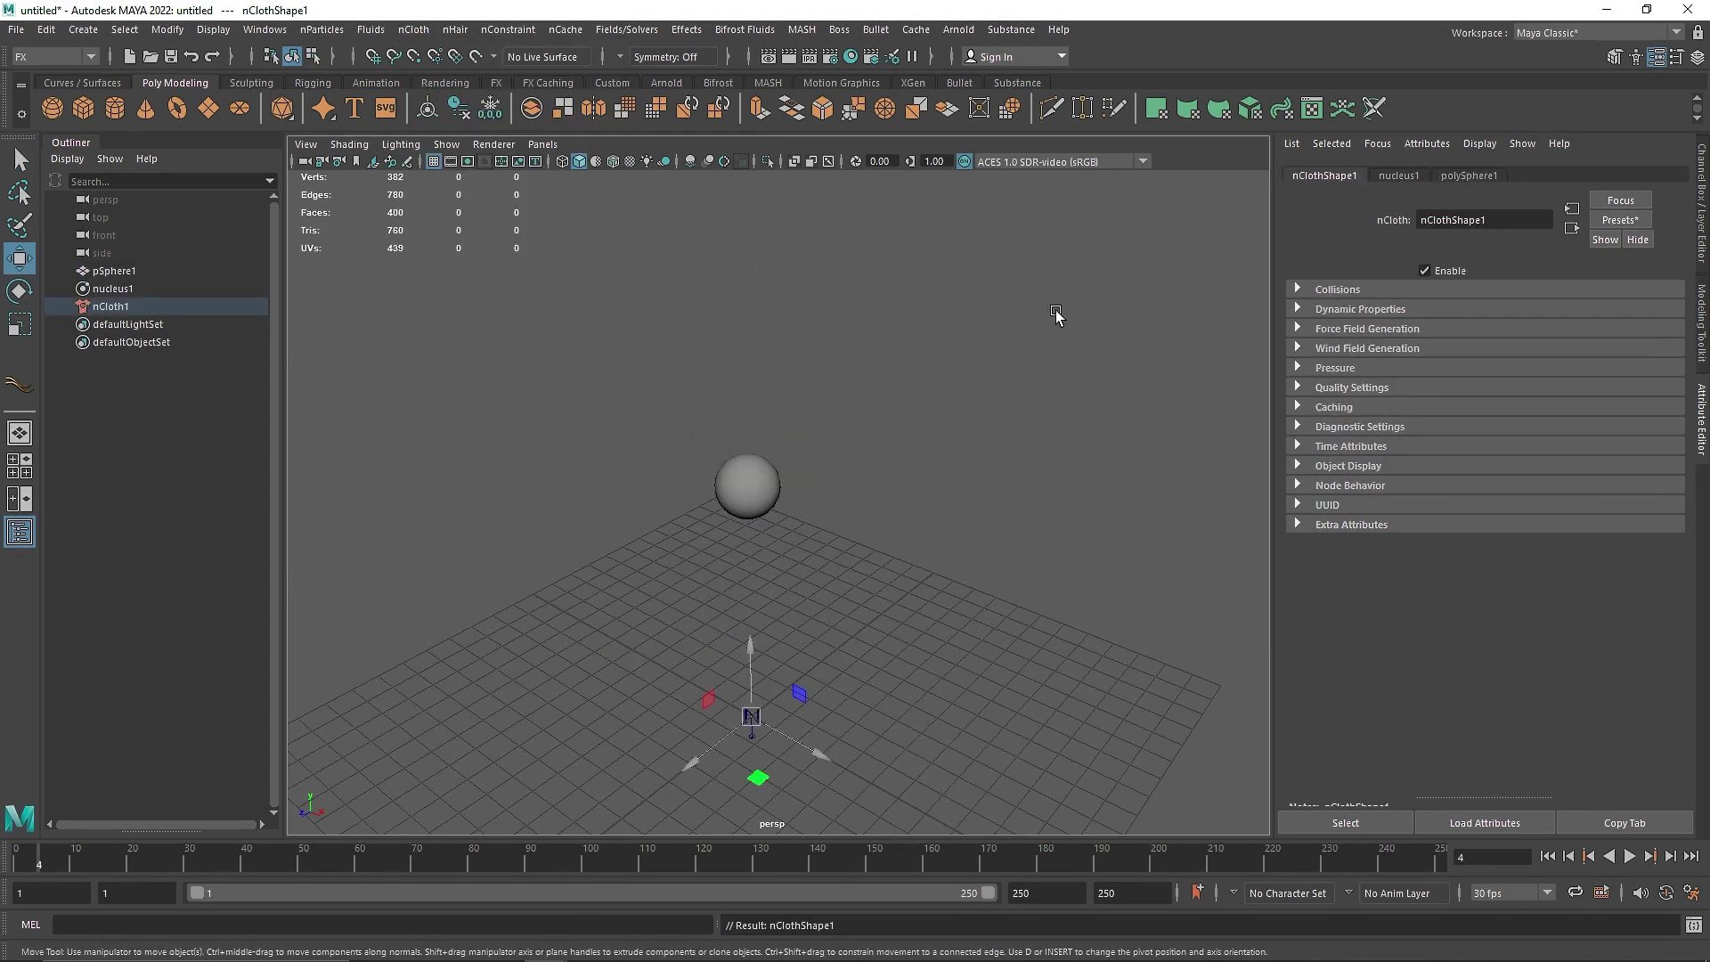
{"action": "left_click", "coordinate": [160, 401]}
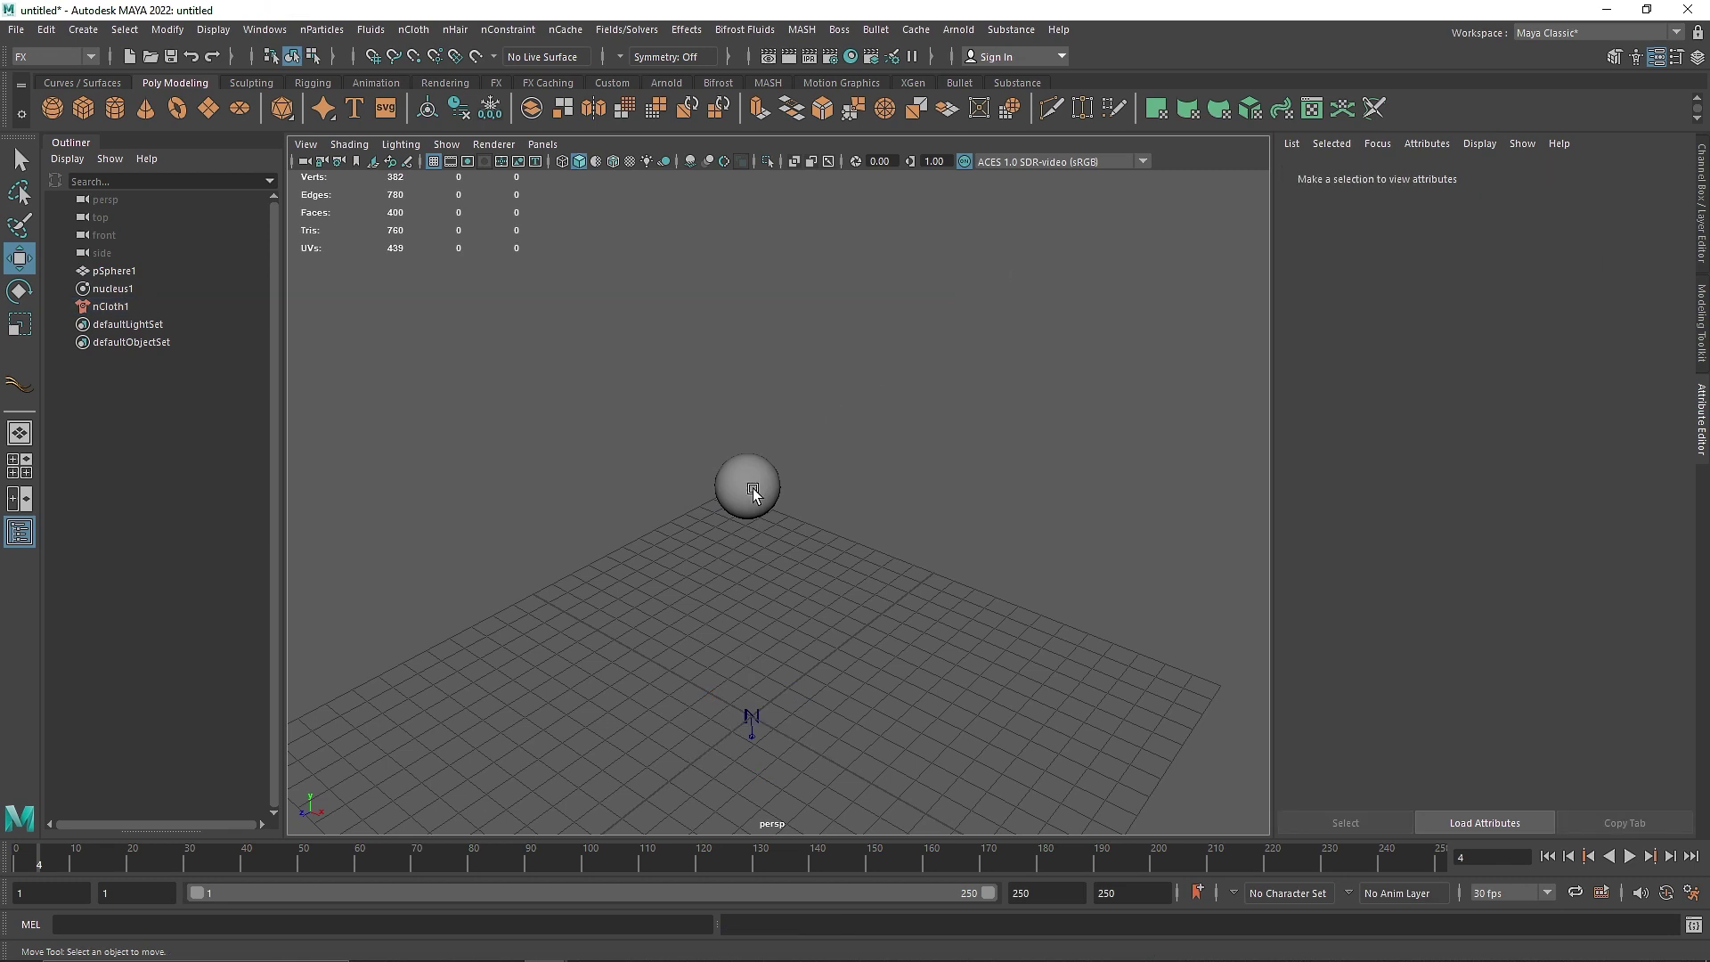
{"action": "left_click", "coordinate": [114, 271]}
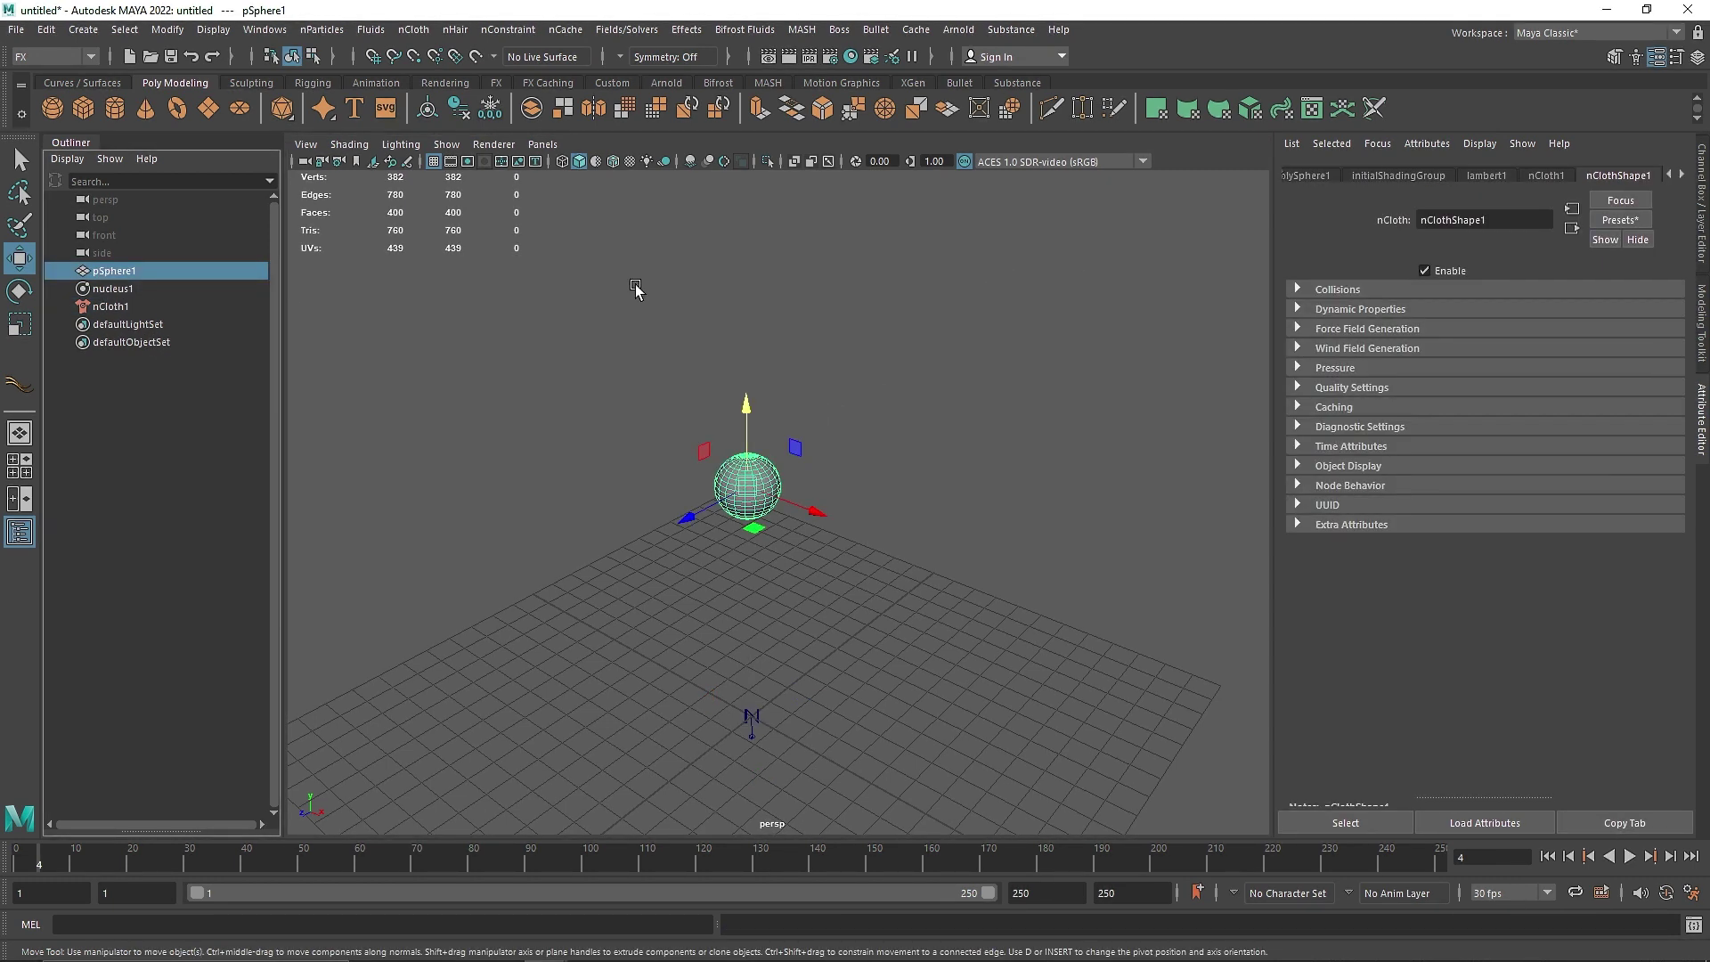
{"action": "left_click", "coordinate": [1620, 219]}
{"action": "mouse_move", "coordinate": [1589, 270]}
{"action": "left_click", "coordinate": [1404, 270]}
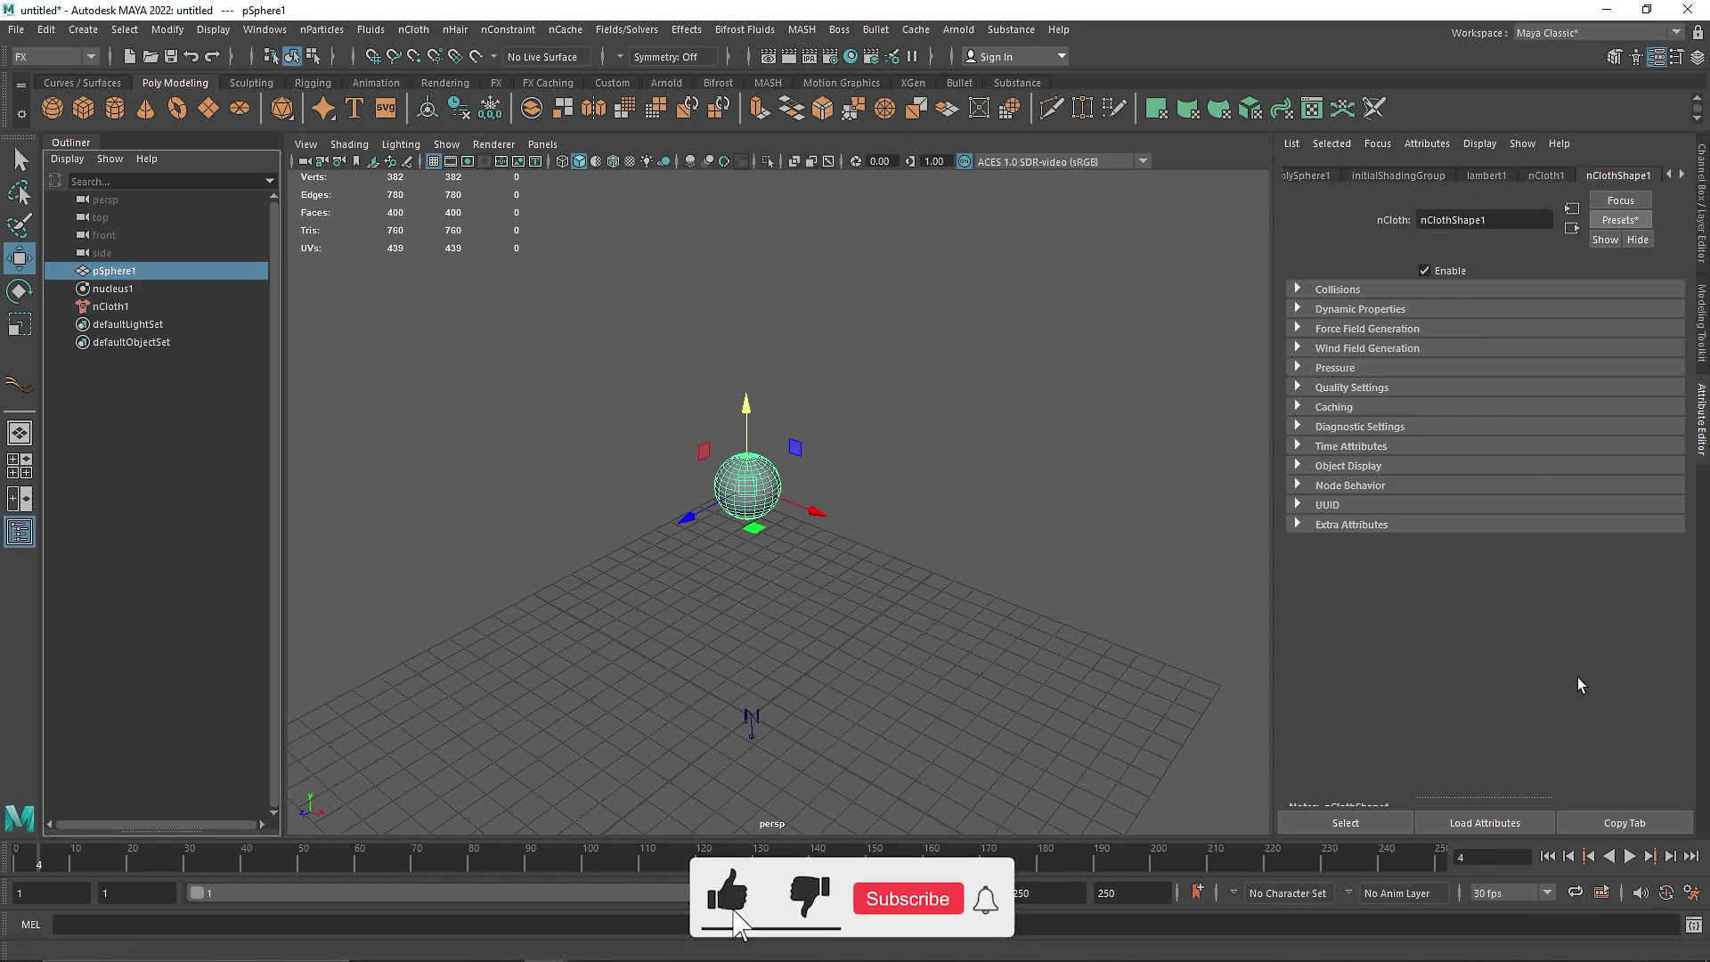
- Play the simulation to examine how the nCloth sphere falls, stopping at frame 99
{"action": "left_click", "coordinate": [1628, 857]}
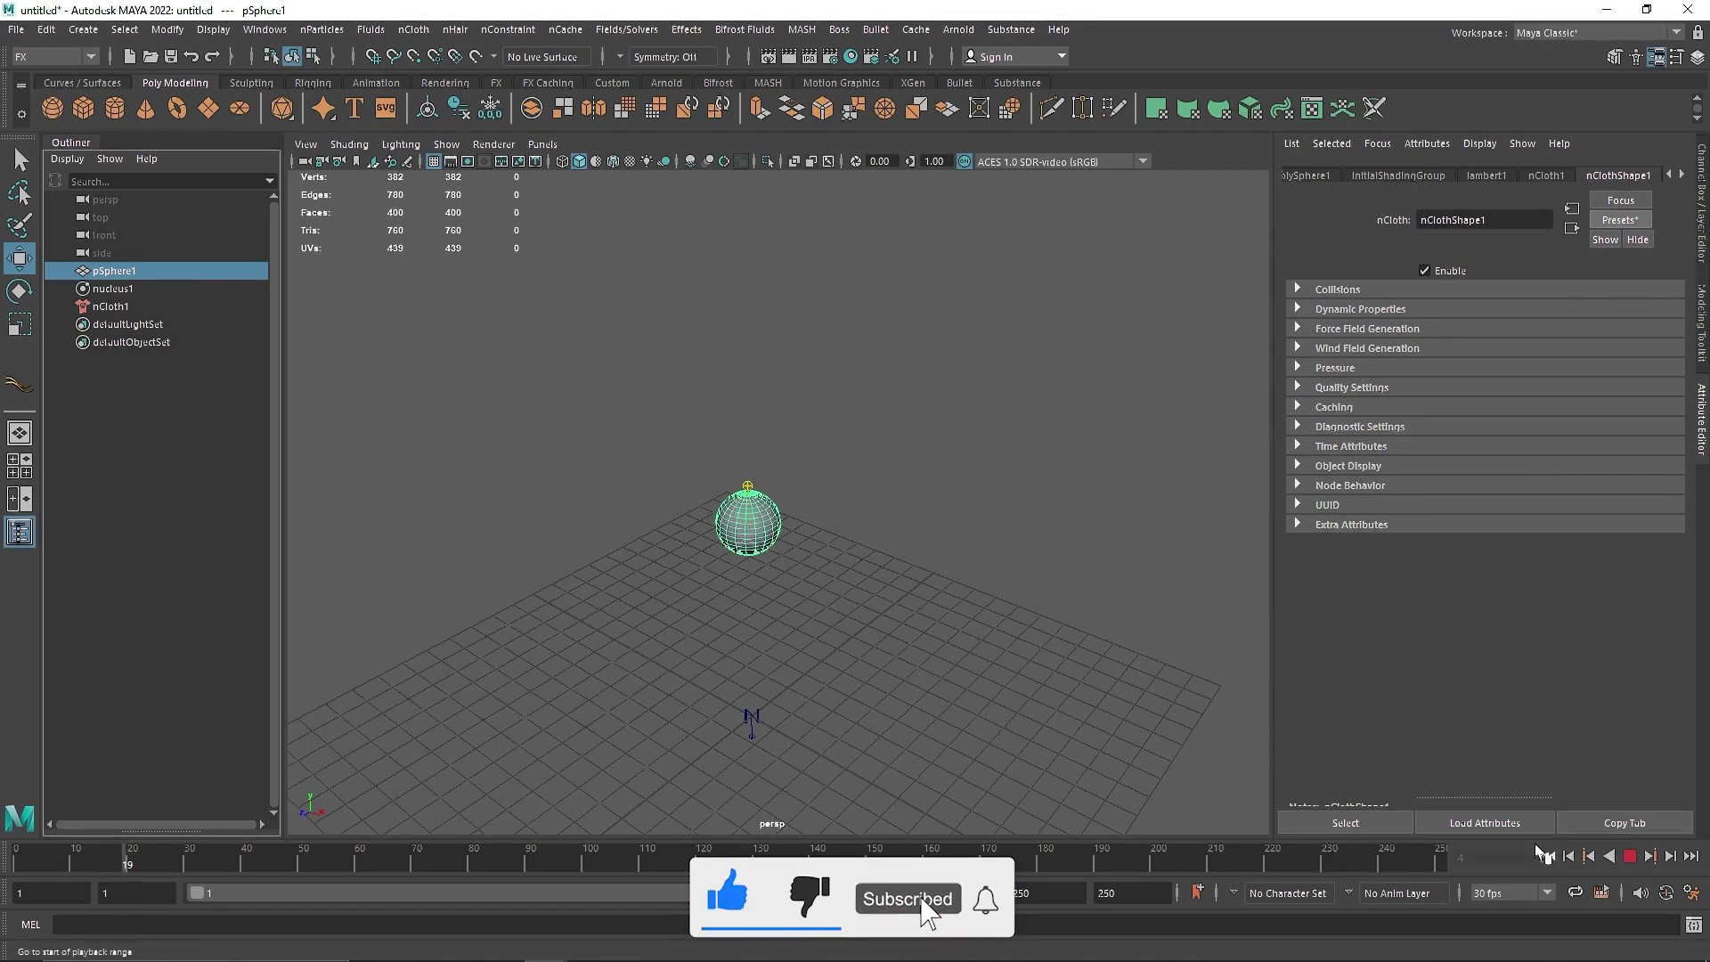
{"action": "middle_click_drag", "start_coordinate": [1005, 722], "coordinate": [1020, 630], "text": "alt"}
{"action": "scroll", "coordinate": [917, 629], "scroll_direction": "up", "scroll_amount": 2}
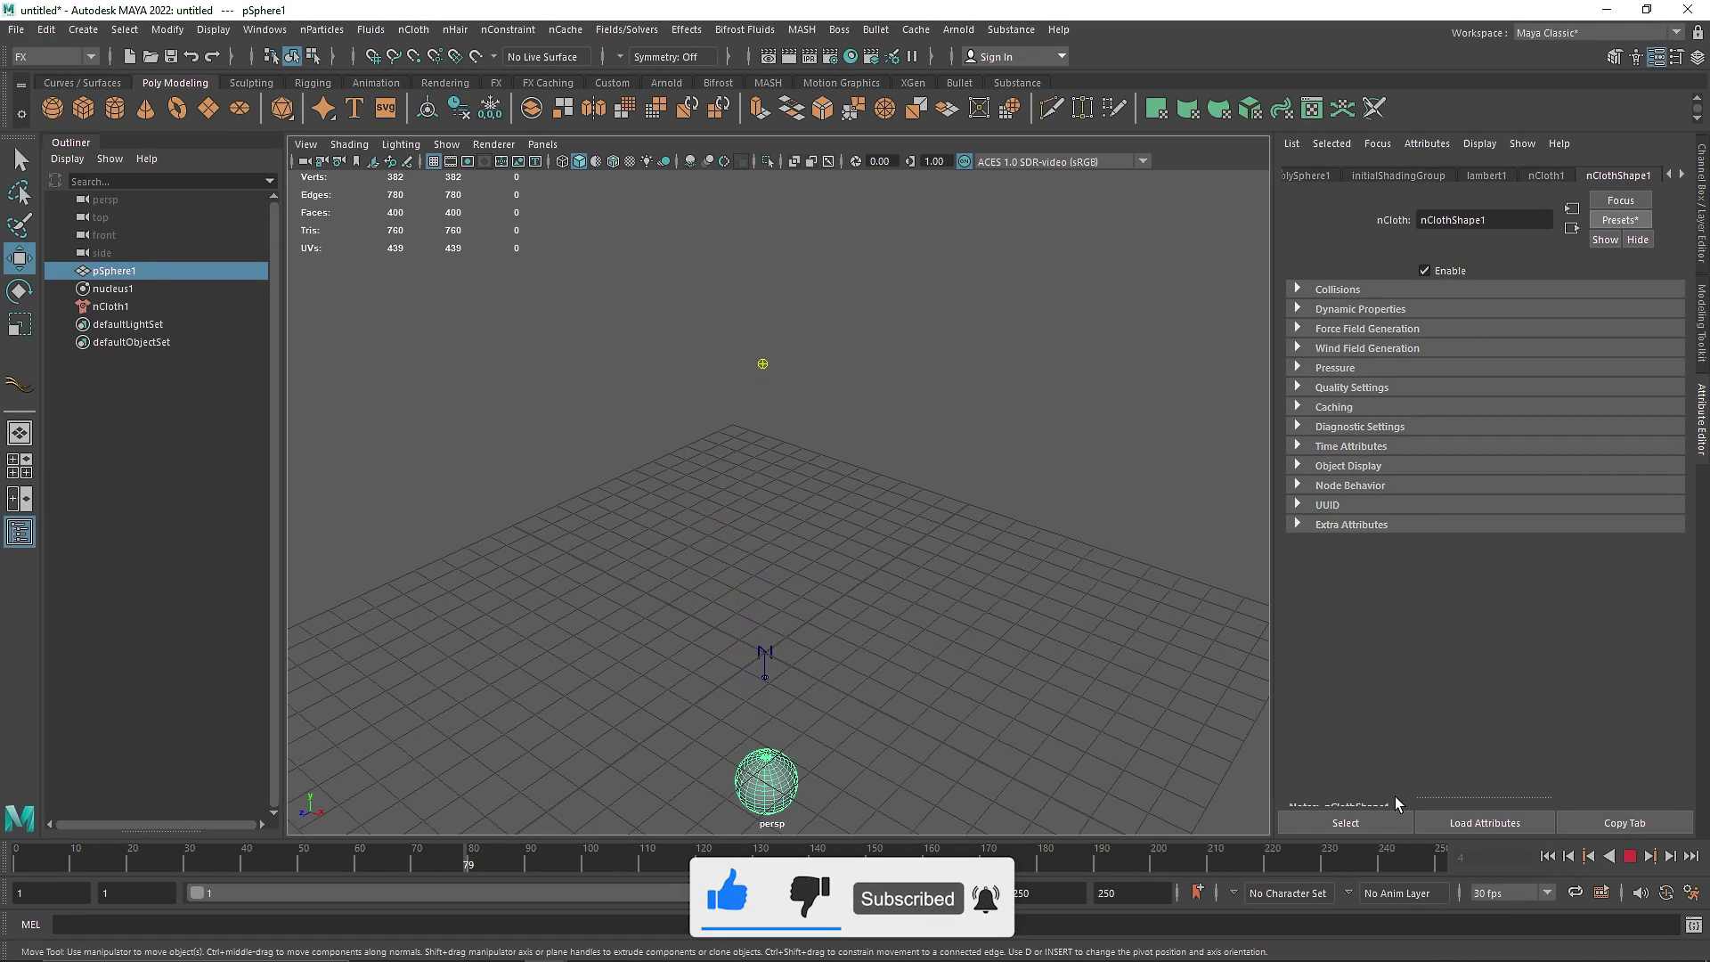
{"action": "left_click", "coordinate": [1629, 857]}
- Enable the ground plane on nucleus1, replay the sphere's fall from the start and return to frame 1
{"action": "left_click", "coordinate": [762, 653]}
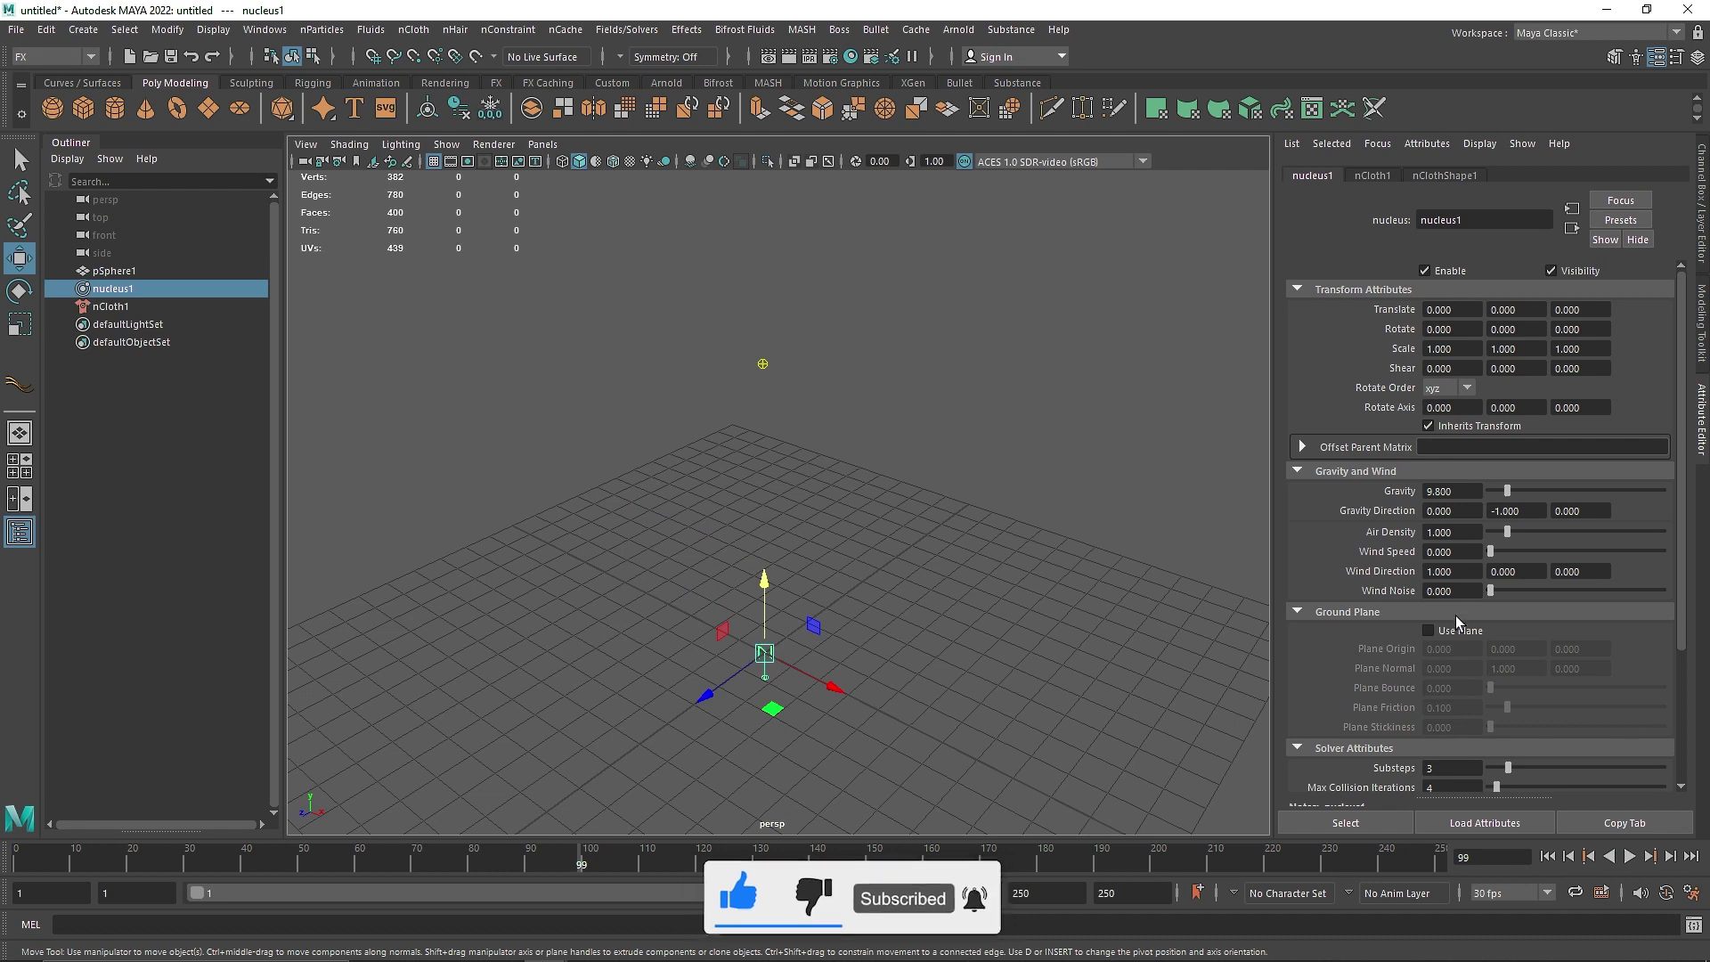
{"action": "left_click", "coordinate": [1547, 856]}
{"action": "left_click", "coordinate": [1629, 857]}
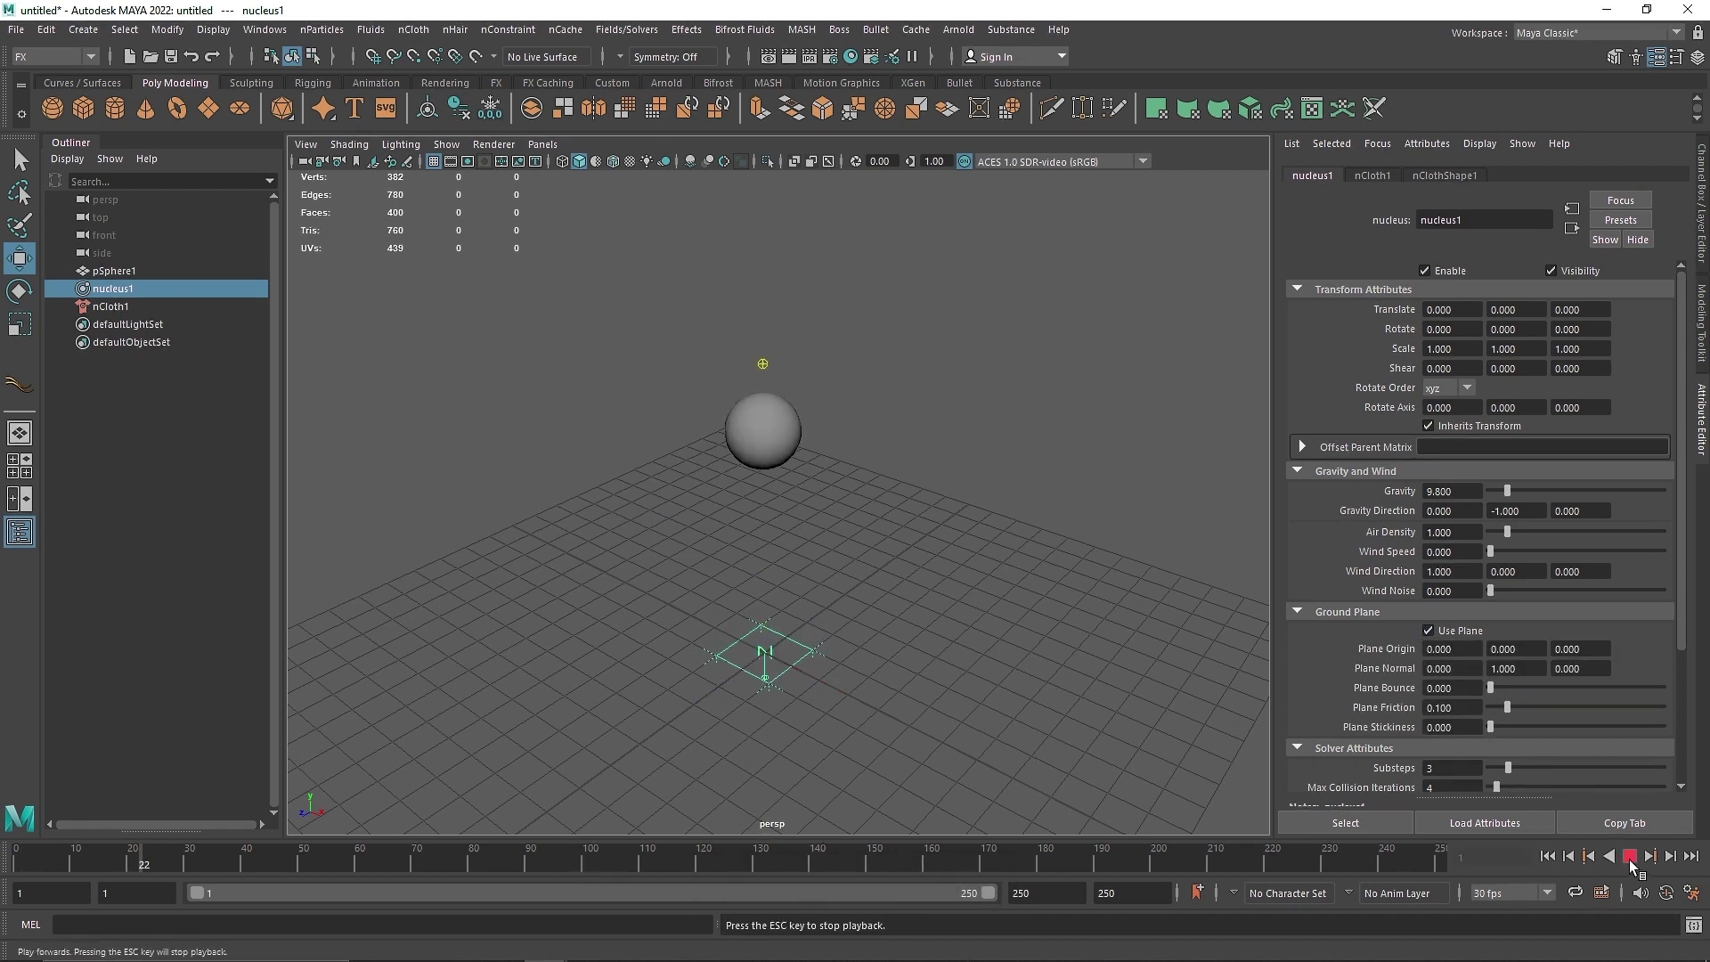
{"action": "left_click", "coordinate": [1631, 857]}
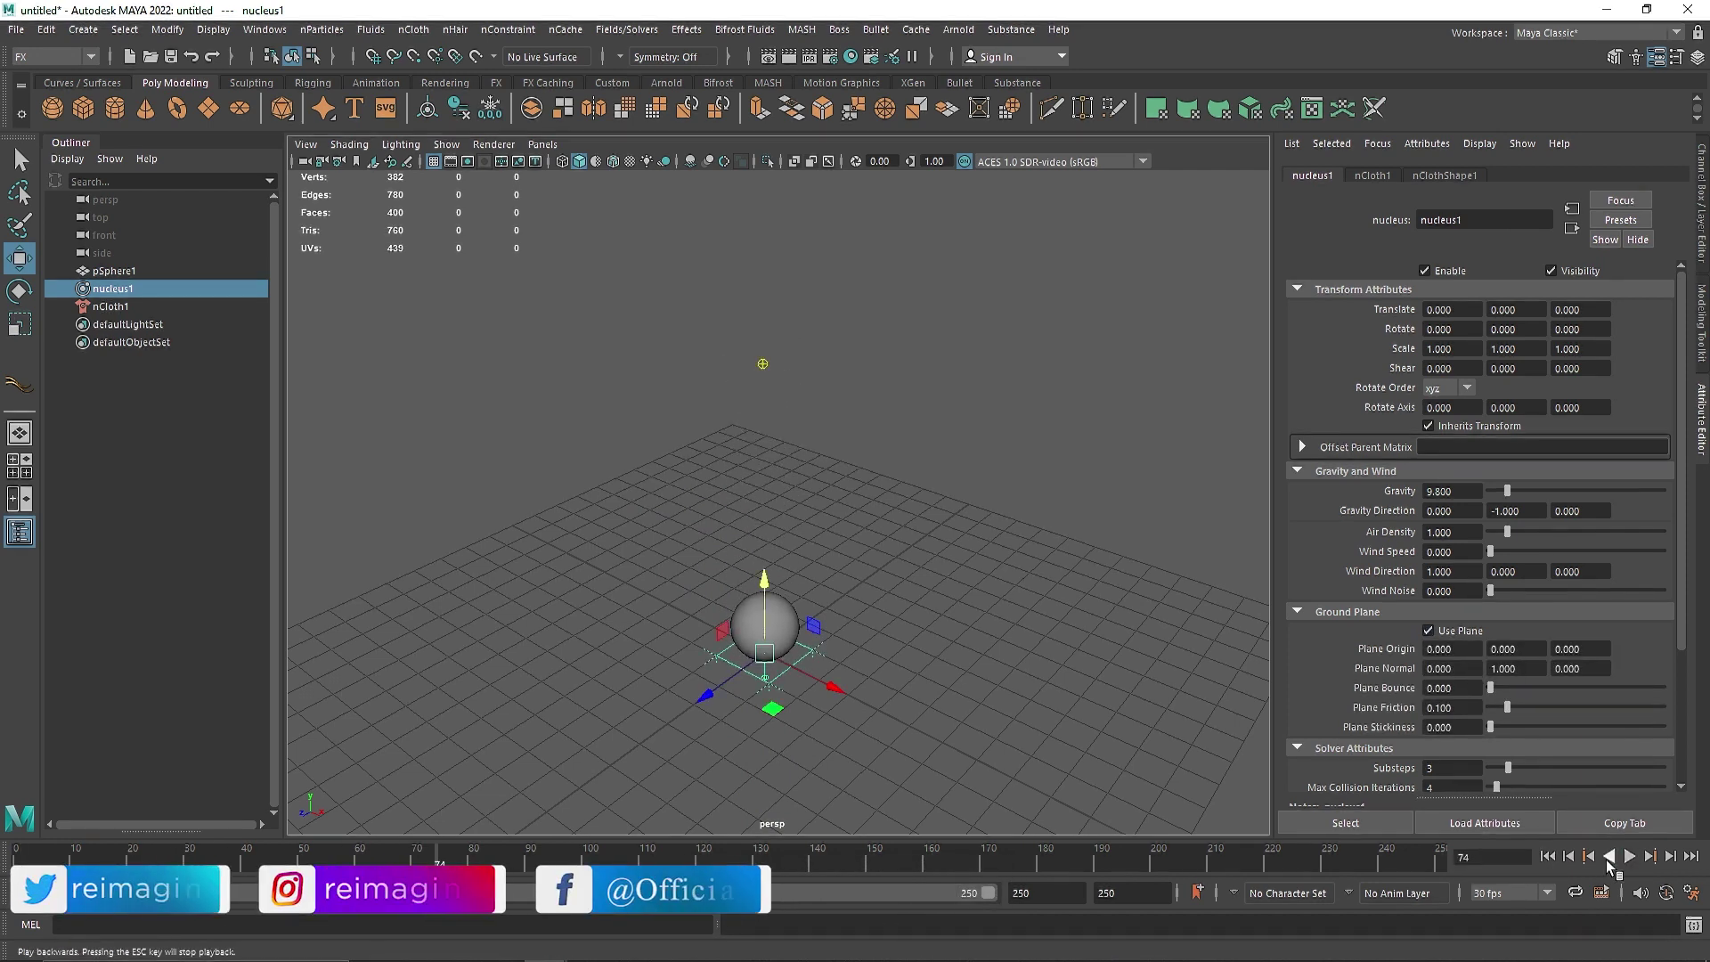
{"action": "left_click", "coordinate": [1546, 856]}
- Create nHair on the sphere and expand the new hair system's Clump and Hair Shape settings
{"action": "left_click", "coordinate": [763, 389]}
{"action": "left_click", "coordinate": [455, 29]}
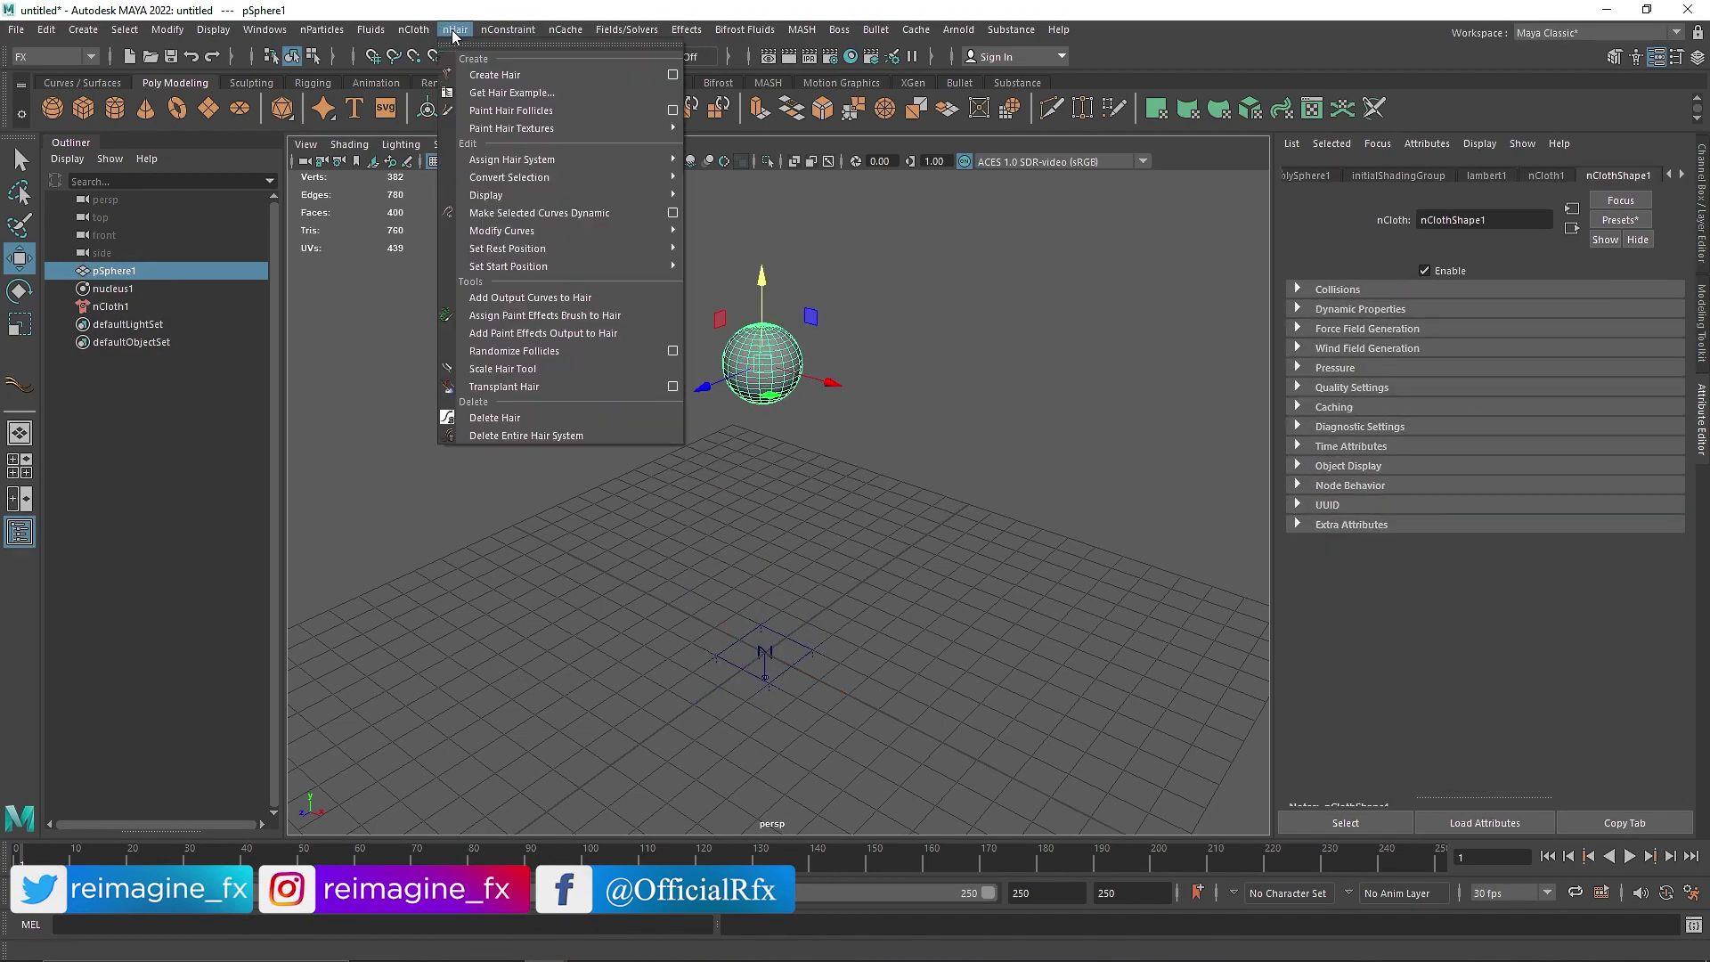
{"action": "left_click", "coordinate": [485, 75]}
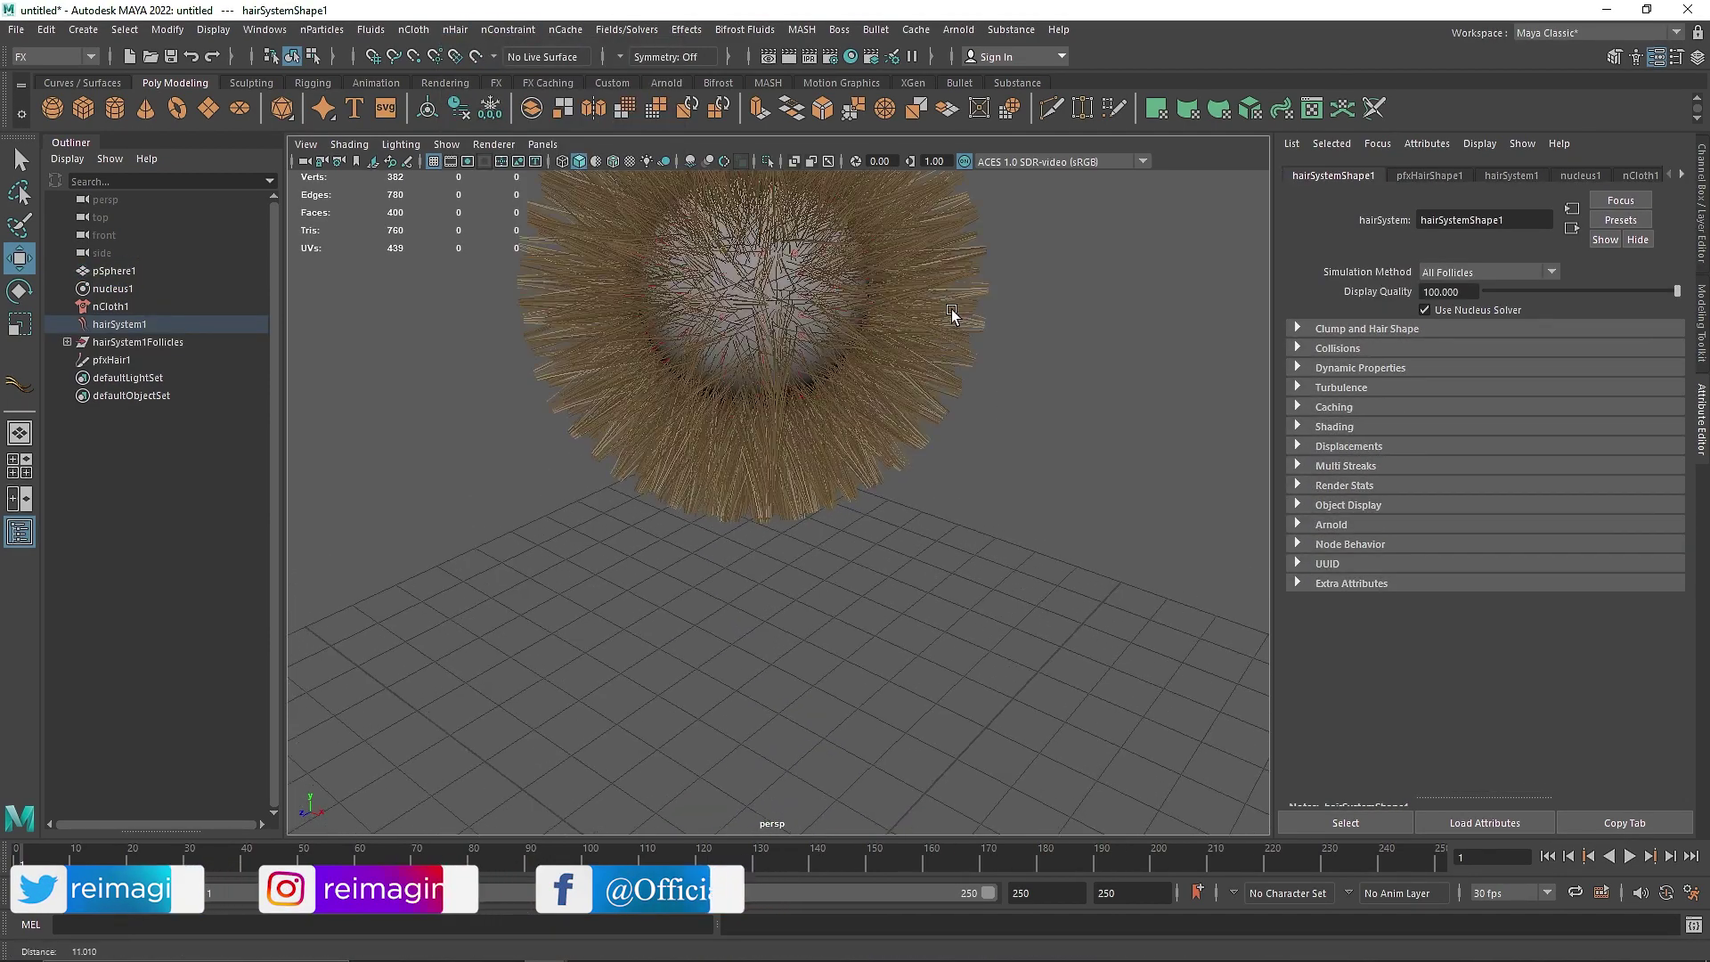
{"action": "left_click", "coordinate": [1366, 328]}
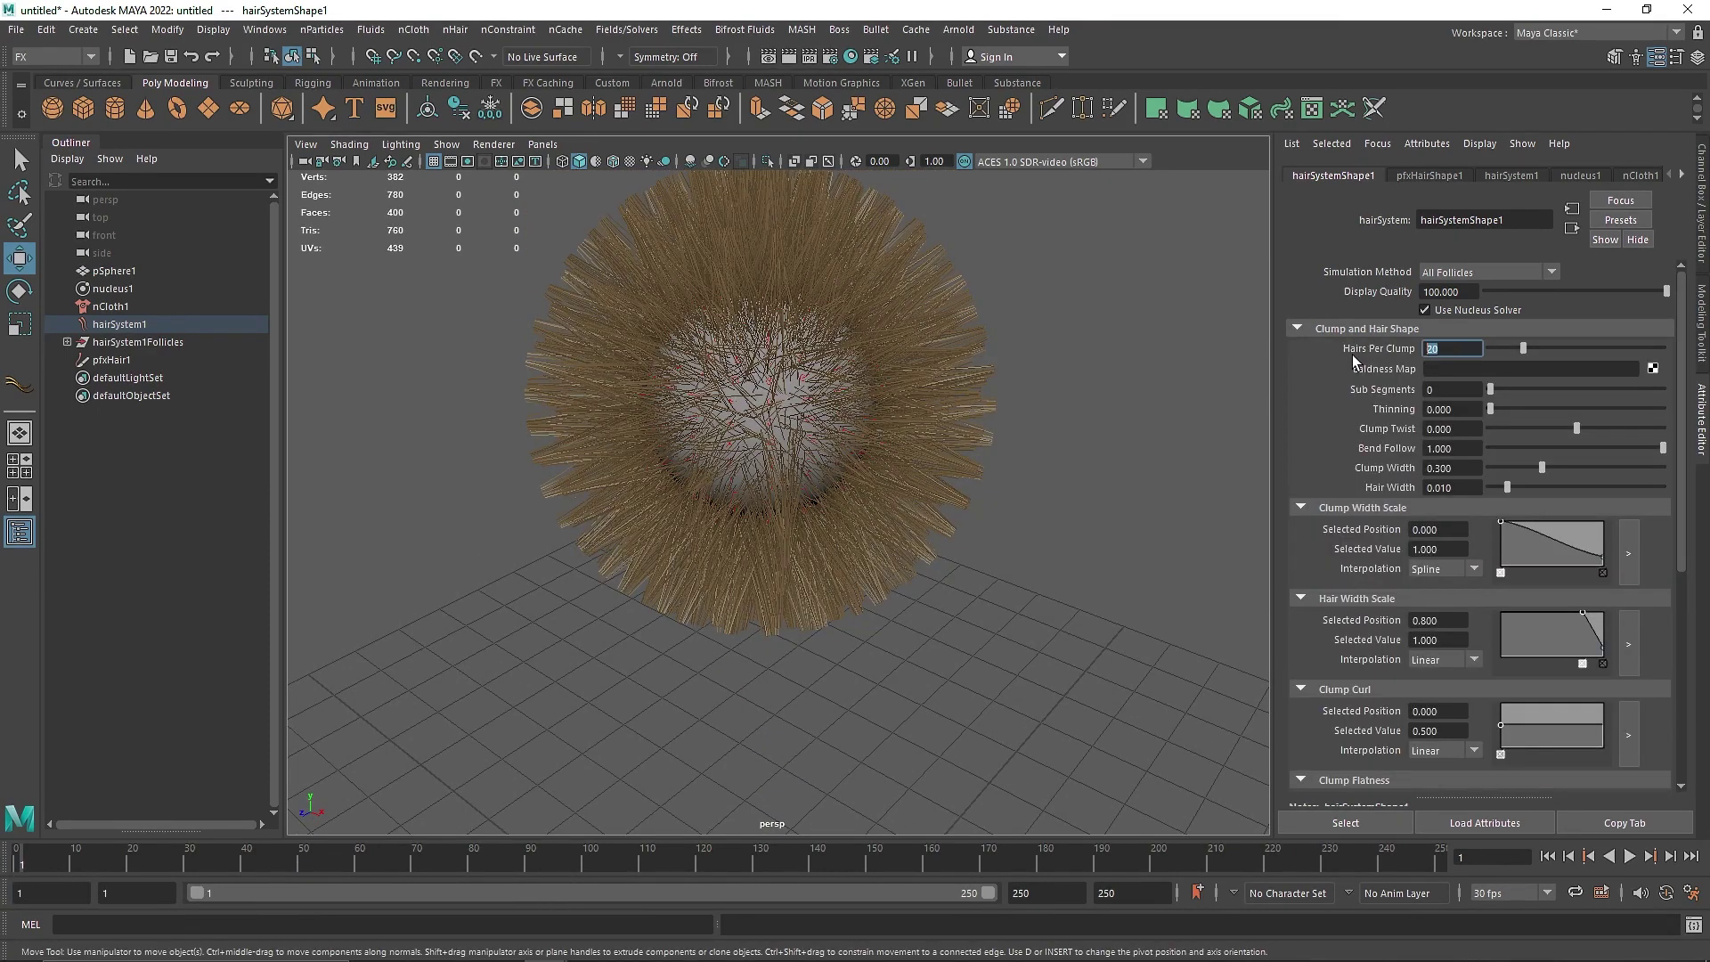
- Shorten the hair around the sphere to a short coat with the Scale Hair Tool
{"action": "left_click", "coordinate": [965, 408]}
{"action": "left_click", "coordinate": [455, 29]}
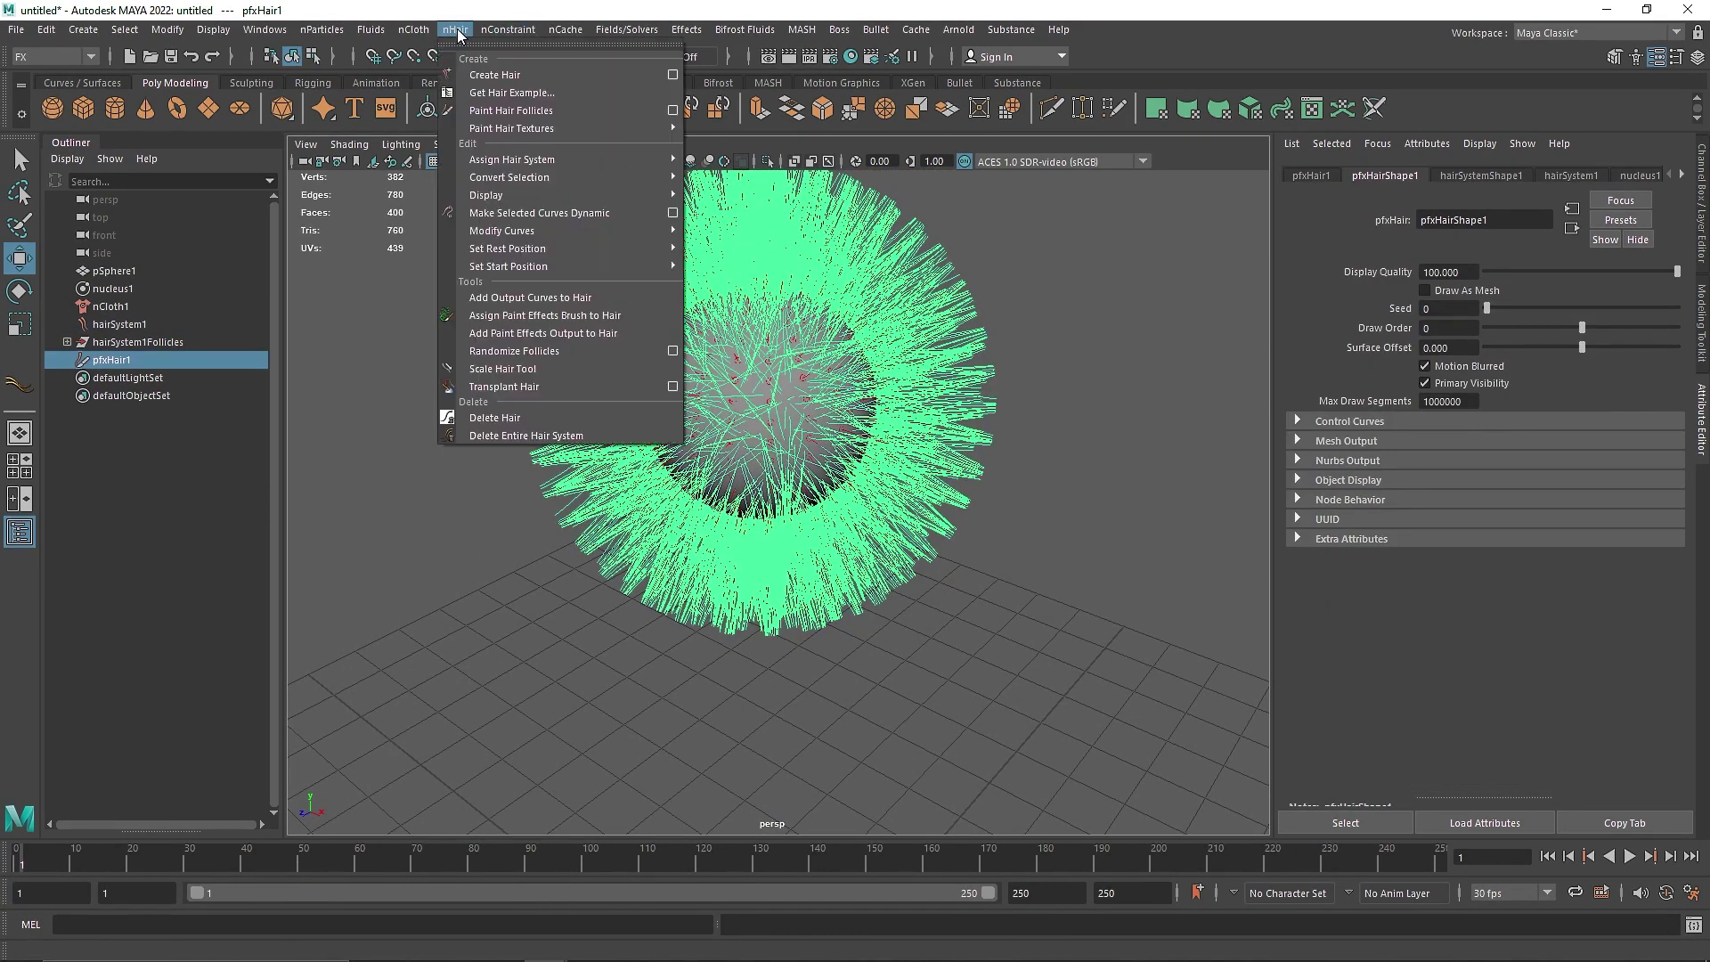
{"action": "left_click", "coordinate": [579, 374]}
{"action": "left_click_drag", "start_coordinate": [1014, 486], "coordinate": [958, 472]}
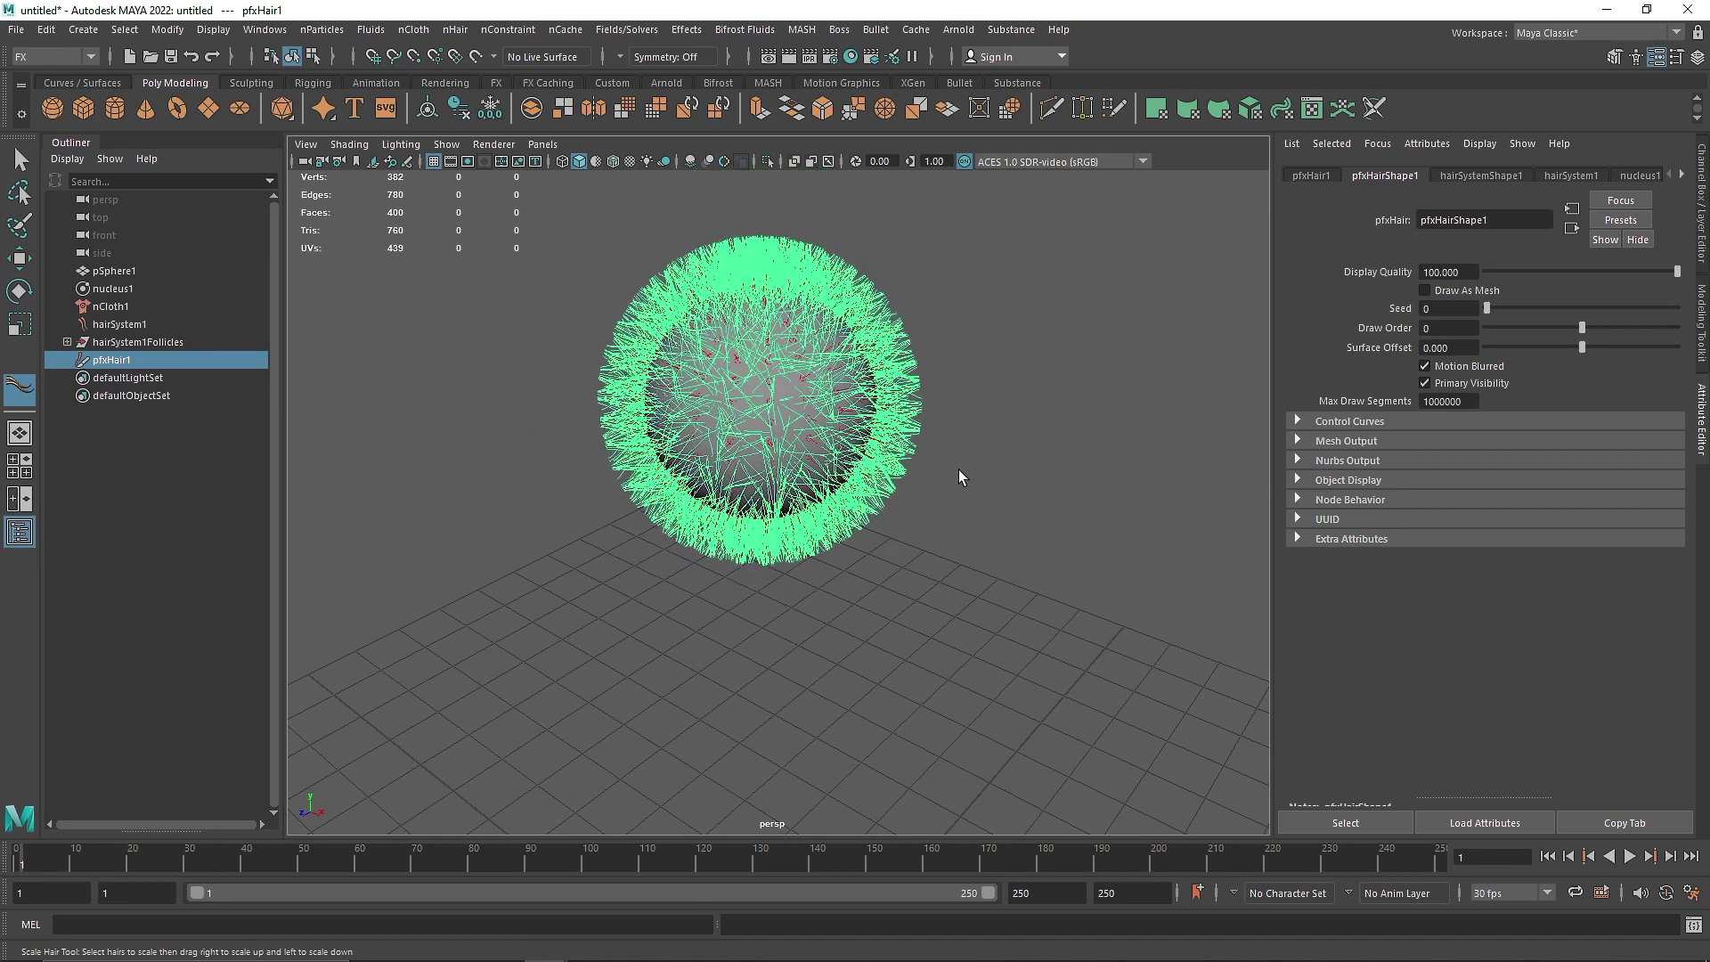
{"action": "left_click", "coordinate": [20, 159]}
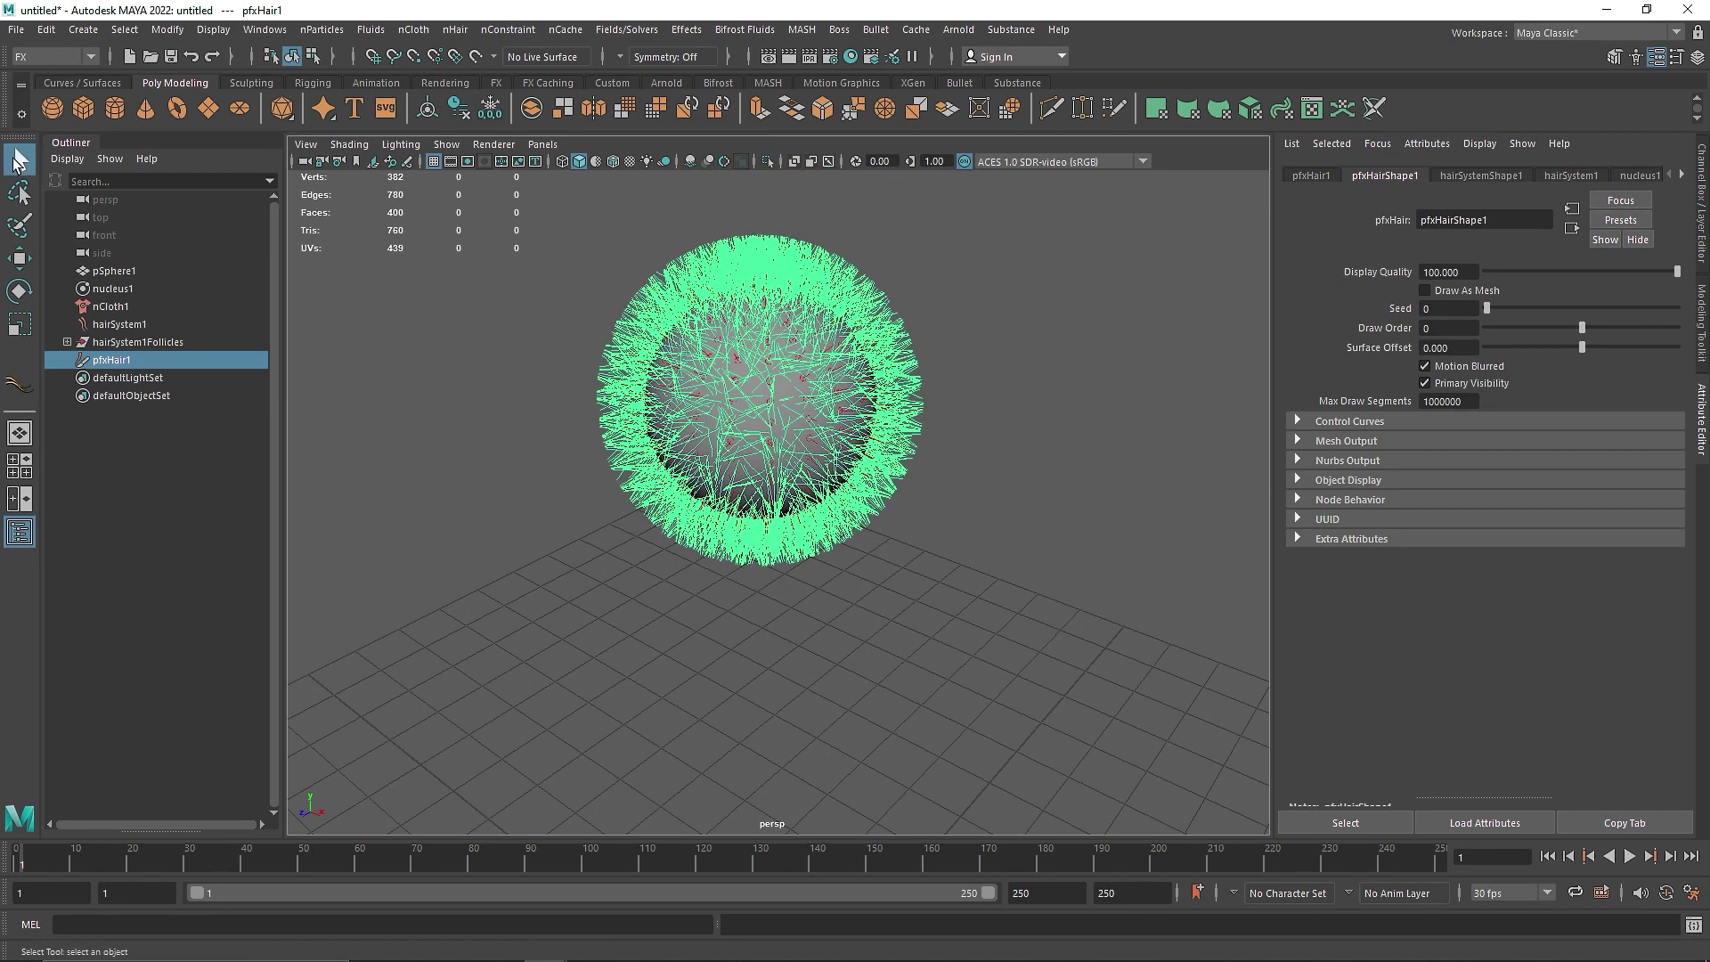
- Set the Display Quality of hairSystem1 to 50
{"action": "left_click", "coordinate": [147, 311]}
{"action": "left_click", "coordinate": [152, 325]}
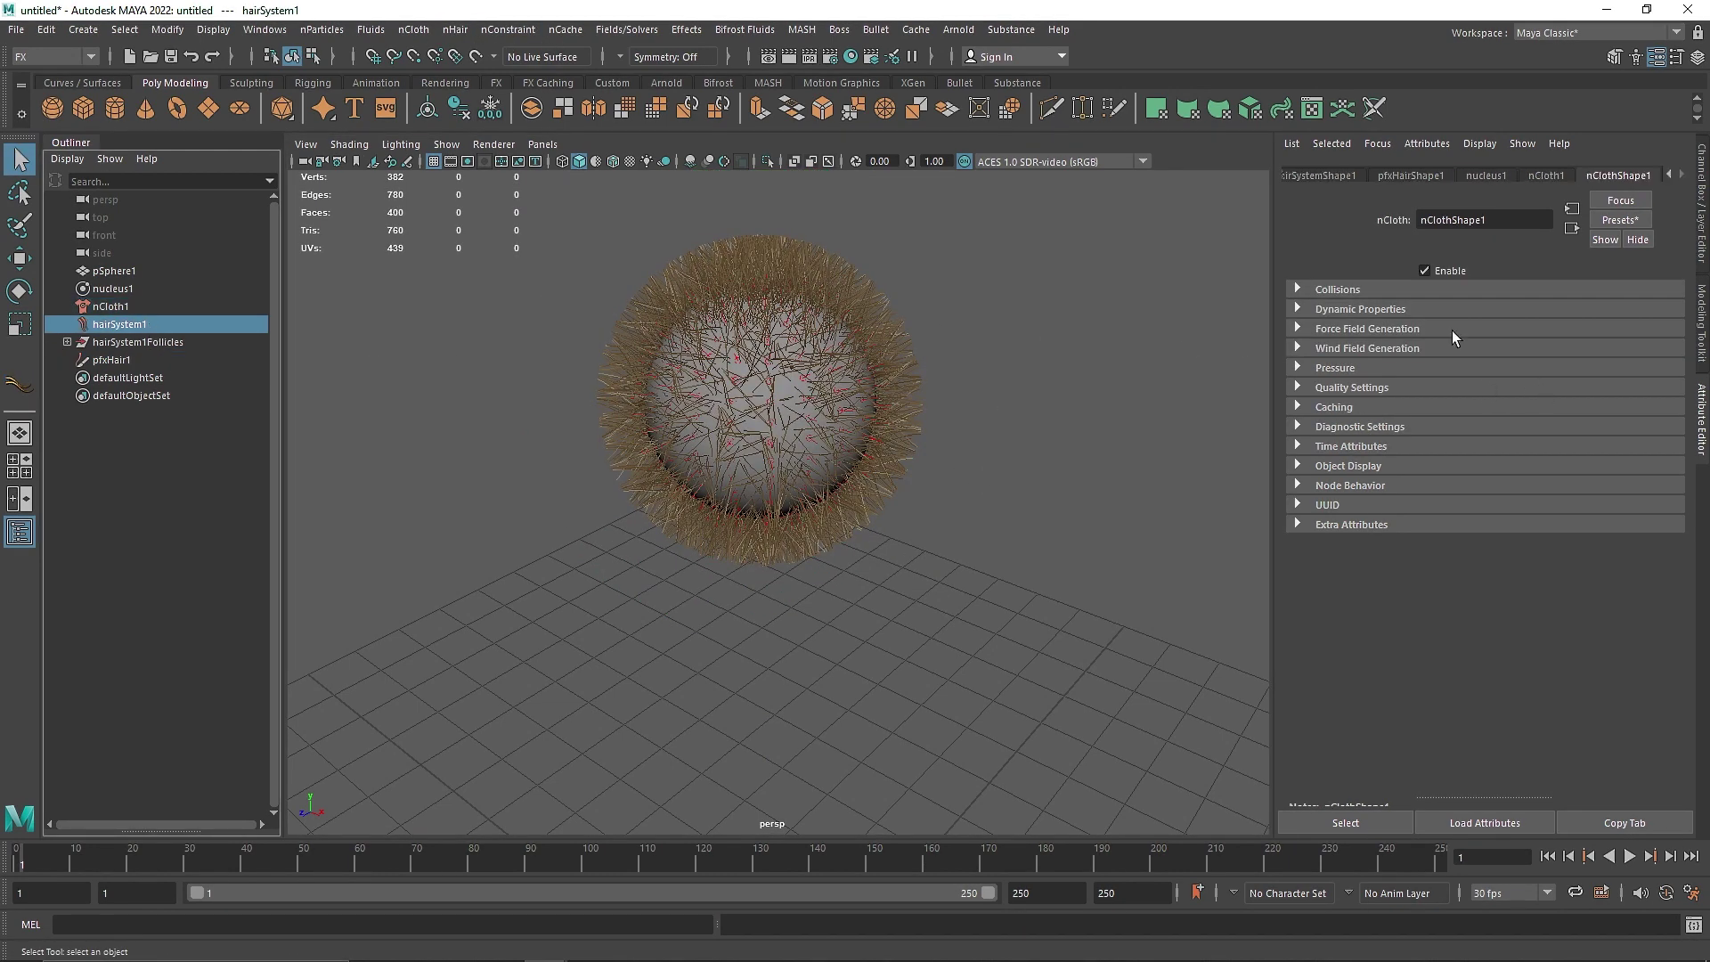
{"action": "left_click", "coordinate": [1416, 287]}
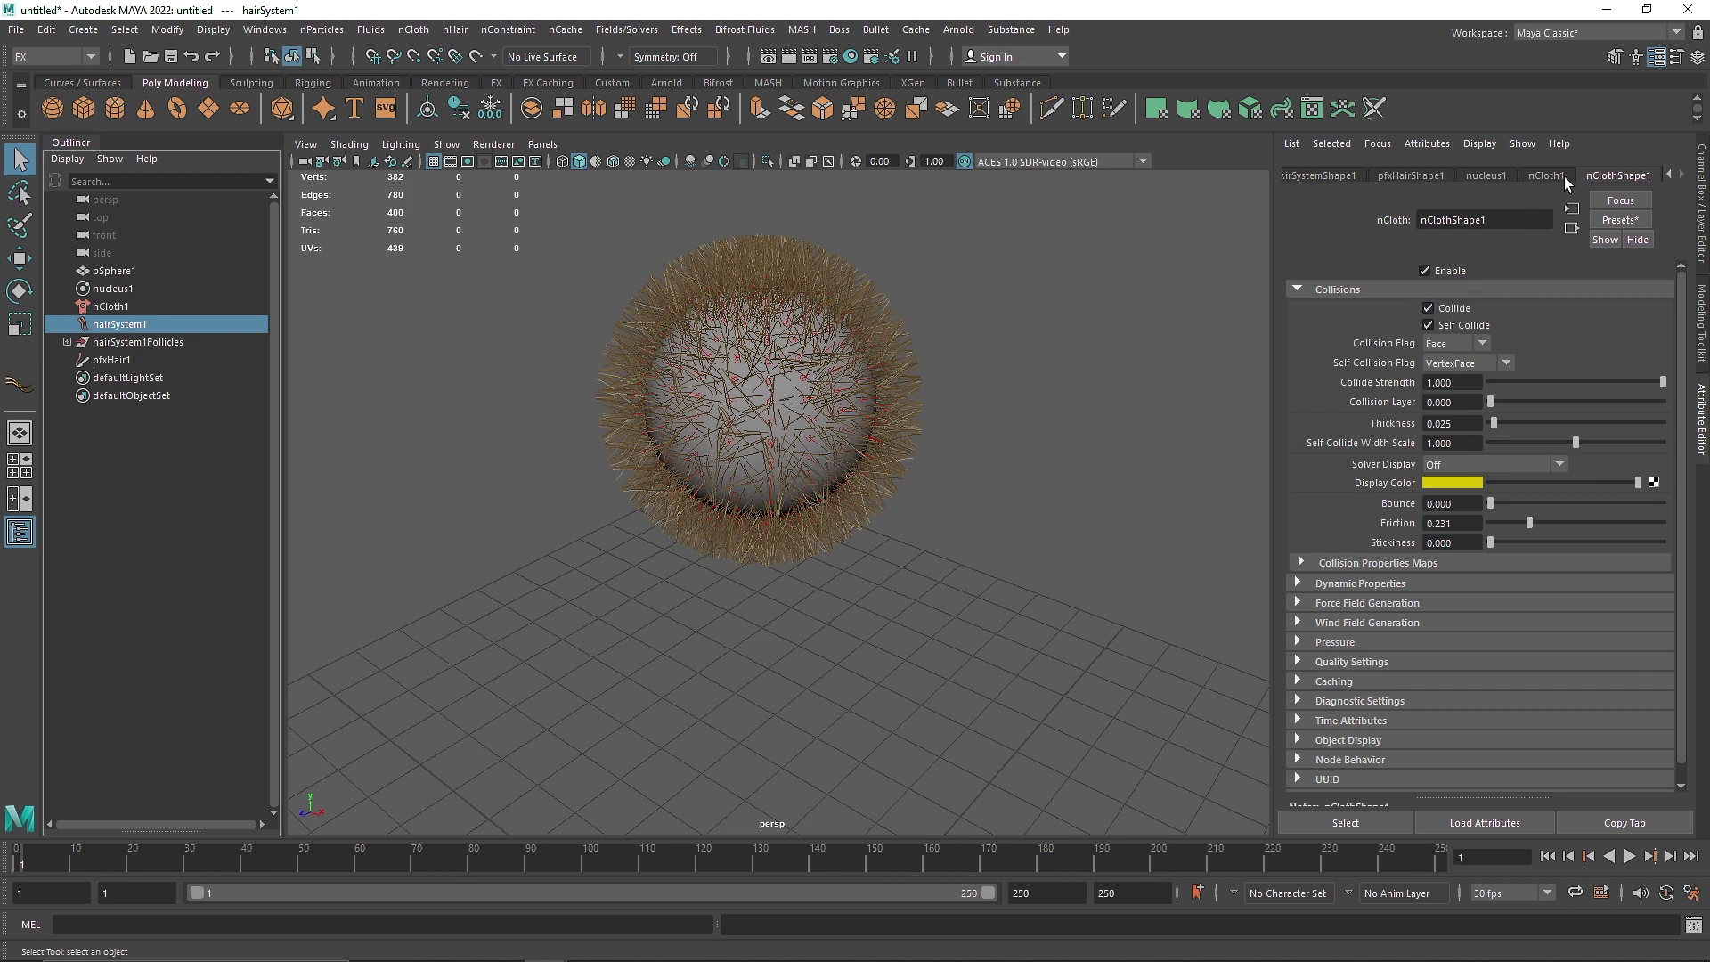
{"action": "left_click", "coordinate": [1409, 175]}
{"action": "left_click", "coordinate": [1327, 175]}
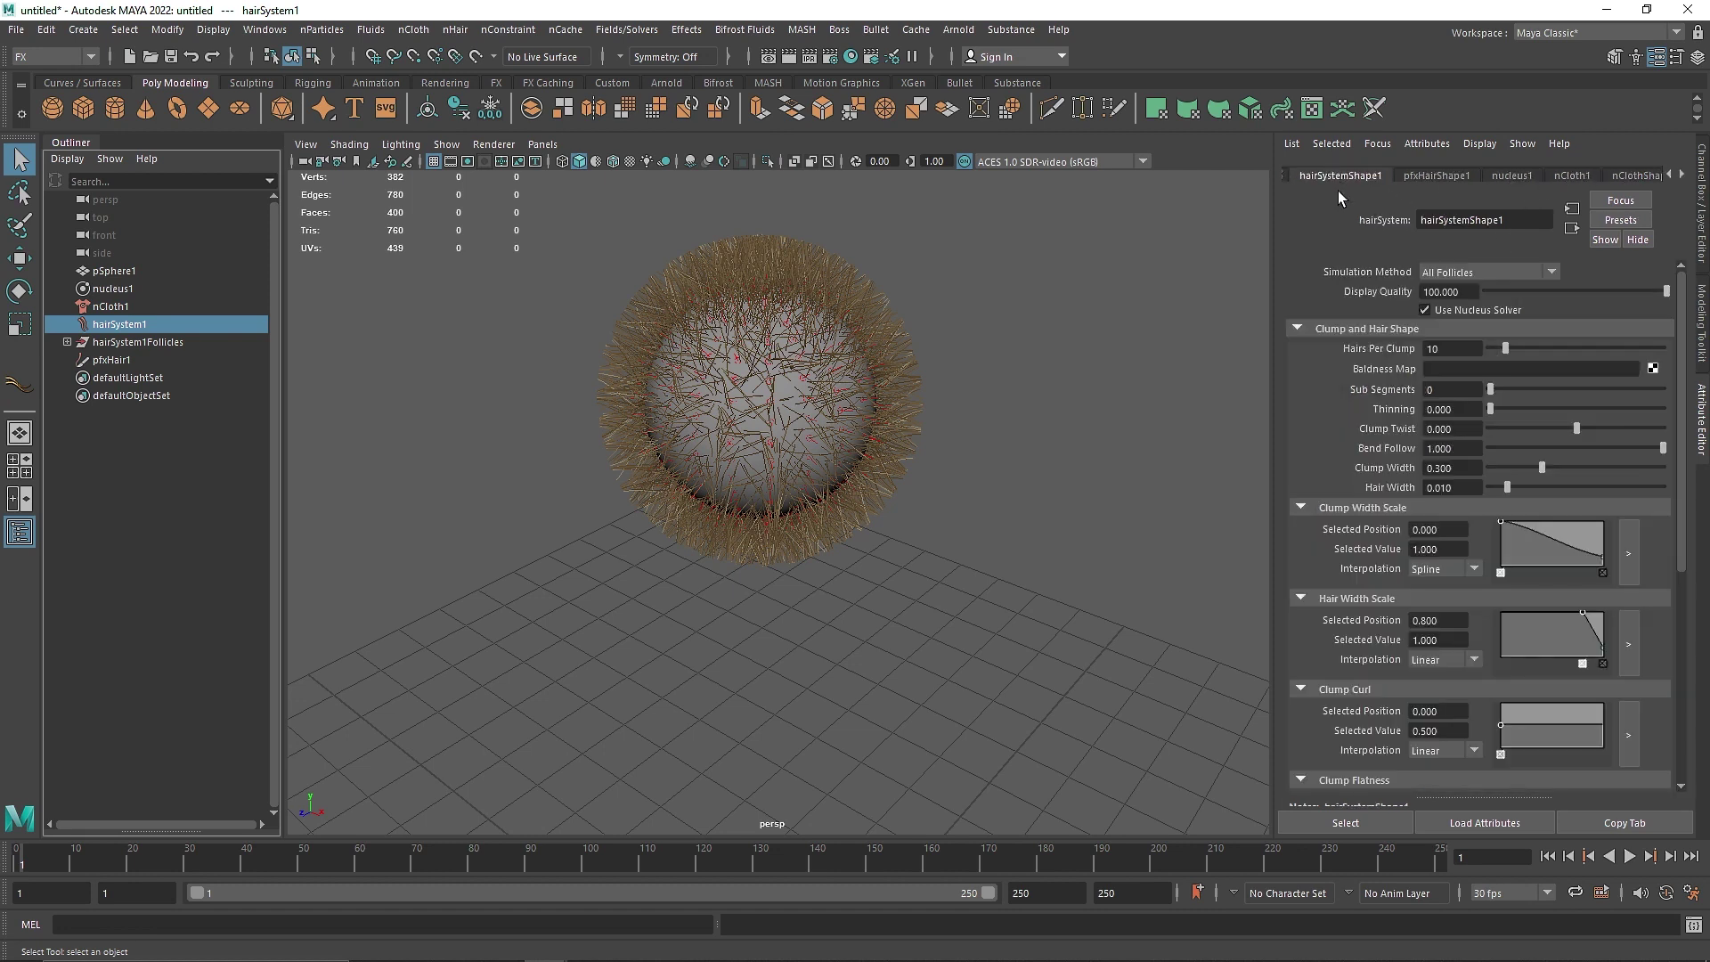
{"action": "type", "text": "50"}
{"action": "key", "text": "Return"}
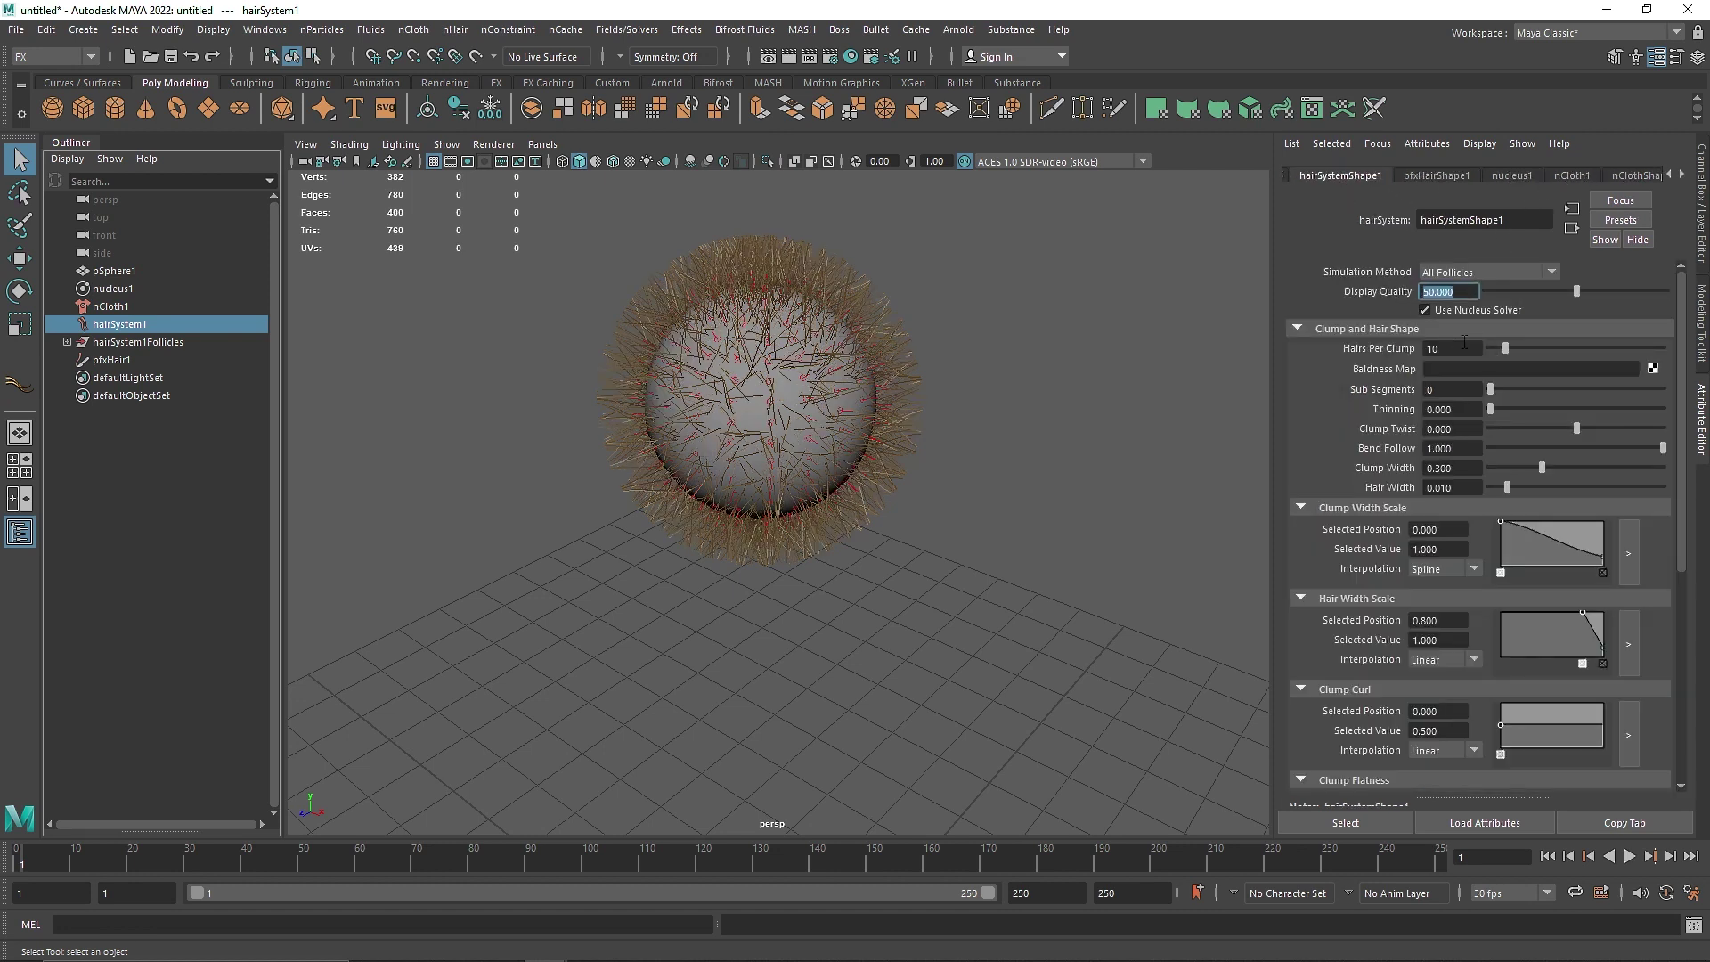
- Set the hair's Sub Segments to 4, Thinning to 0.2 and Hairs Per Clump to 20
{"action": "left_click", "coordinate": [1465, 390]}
{"action": "type", "text": "4"}
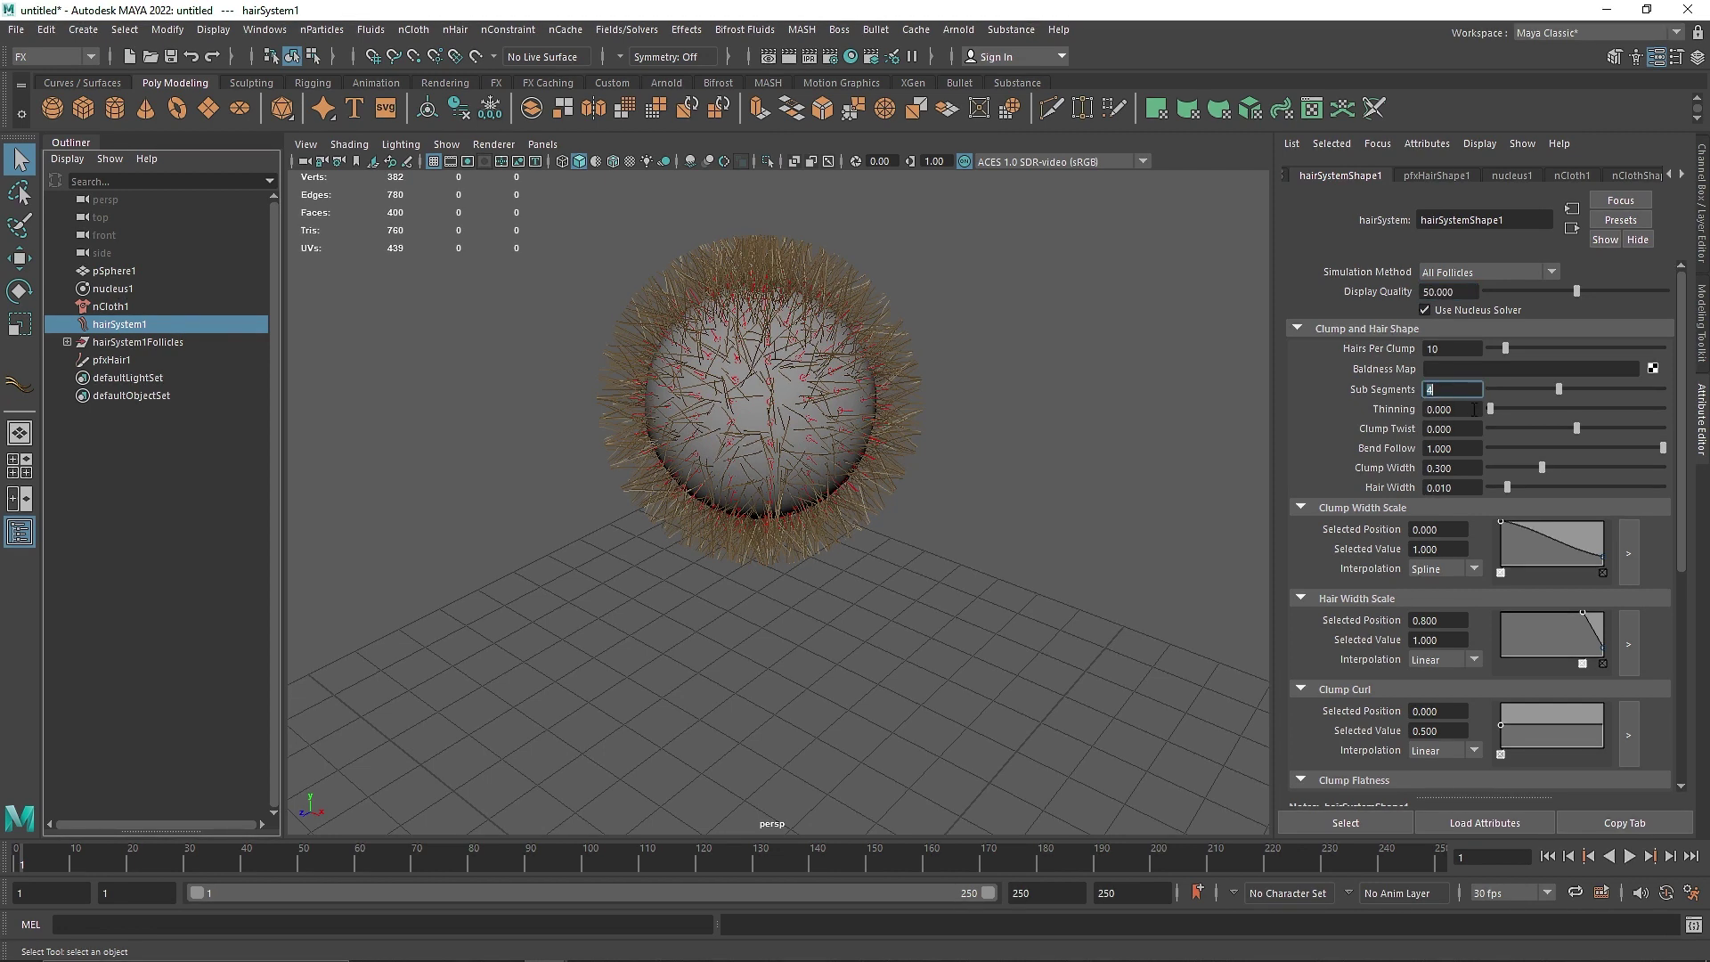
{"action": "left_click", "coordinate": [1442, 348]}
{"action": "type", "text": "20"}
{"action": "key", "text": "Return"}
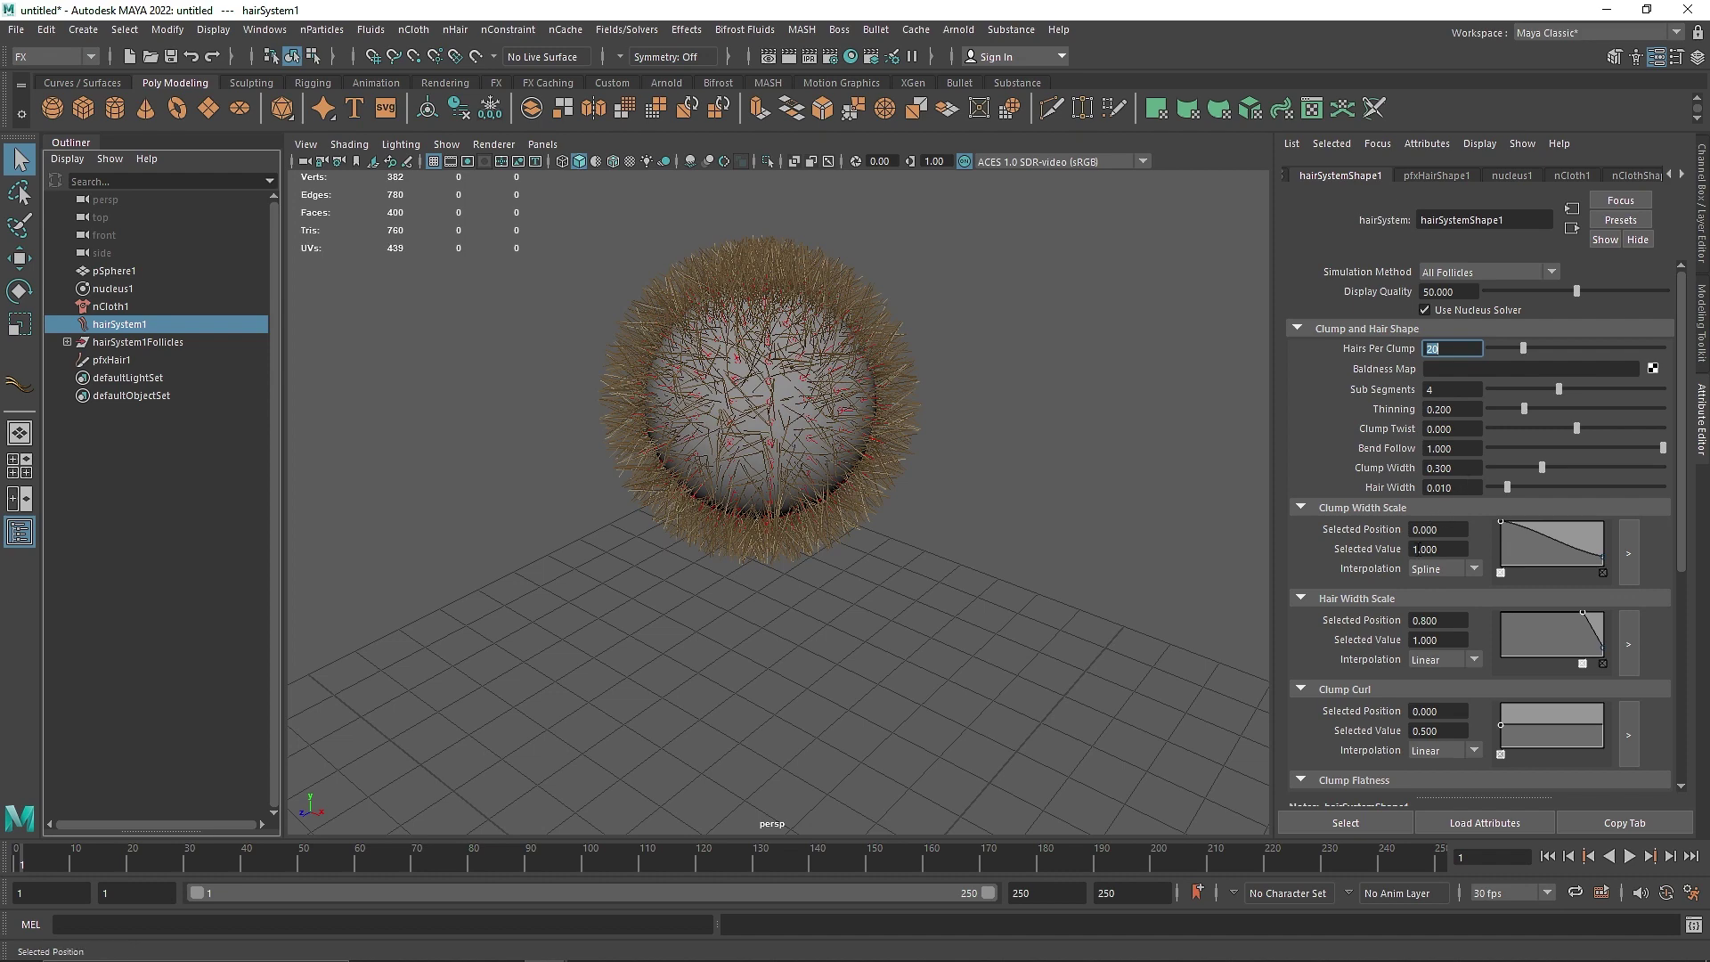
- Add a Clump Curl graph point at position 1.000 with a value of 0.480
{"action": "scroll", "coordinate": [1620, 690], "scroll_direction": "down", "scroll_amount": 2}
{"action": "left_click", "coordinate": [1603, 674]}
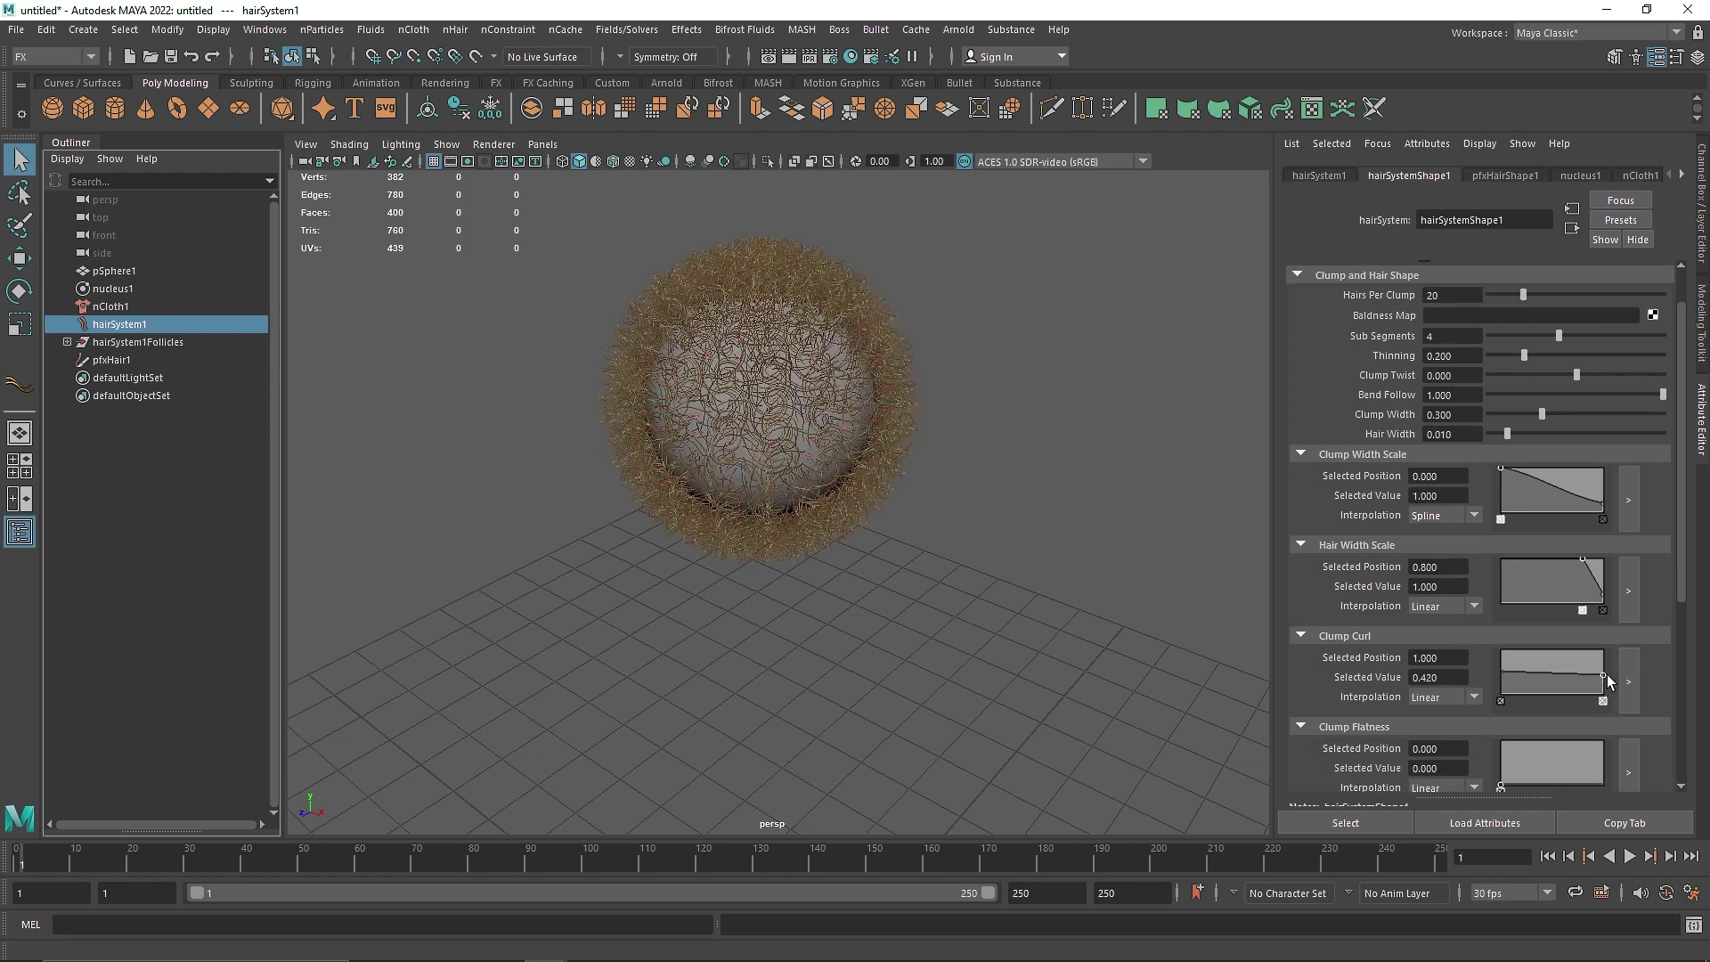
{"action": "scroll", "coordinate": [1332, 657], "scroll_direction": "down", "scroll_amount": 4}
{"action": "scroll", "coordinate": [1332, 657], "scroll_direction": "down", "scroll_amount": 6}
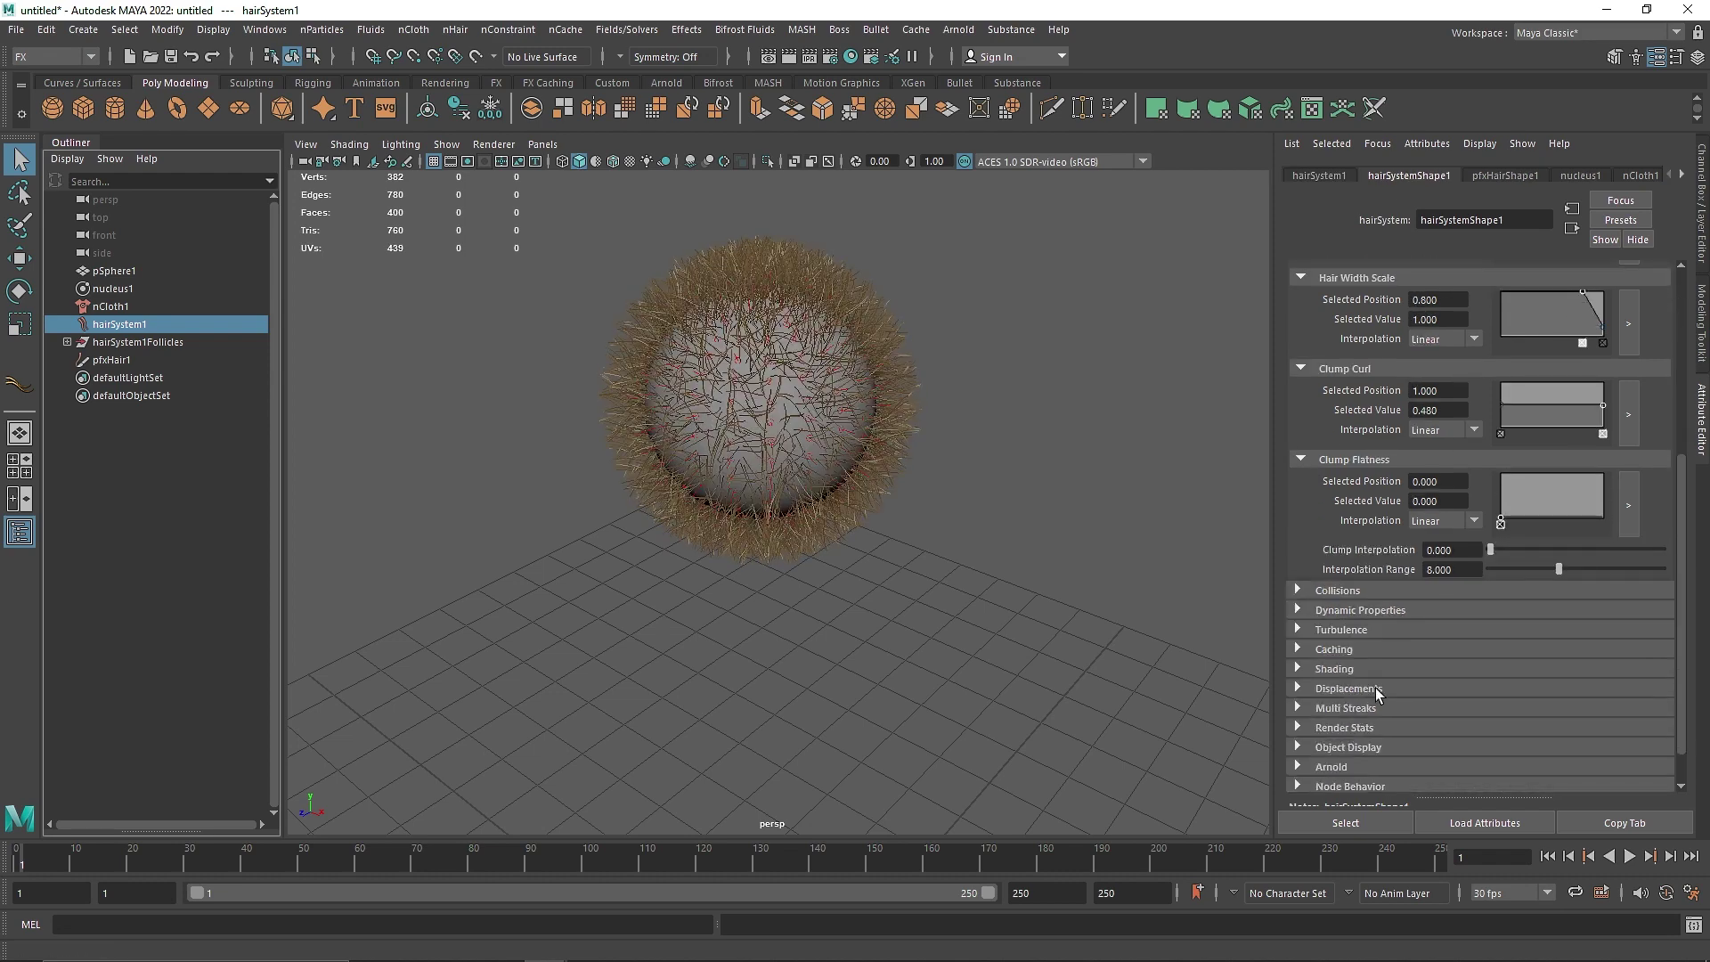
- Examine the hair system's Collisions, Dynamic Properties and Turbulence settings
{"action": "left_click", "coordinate": [1368, 593]}
{"action": "left_click", "coordinate": [1483, 589]}
{"action": "left_click", "coordinate": [1370, 612]}
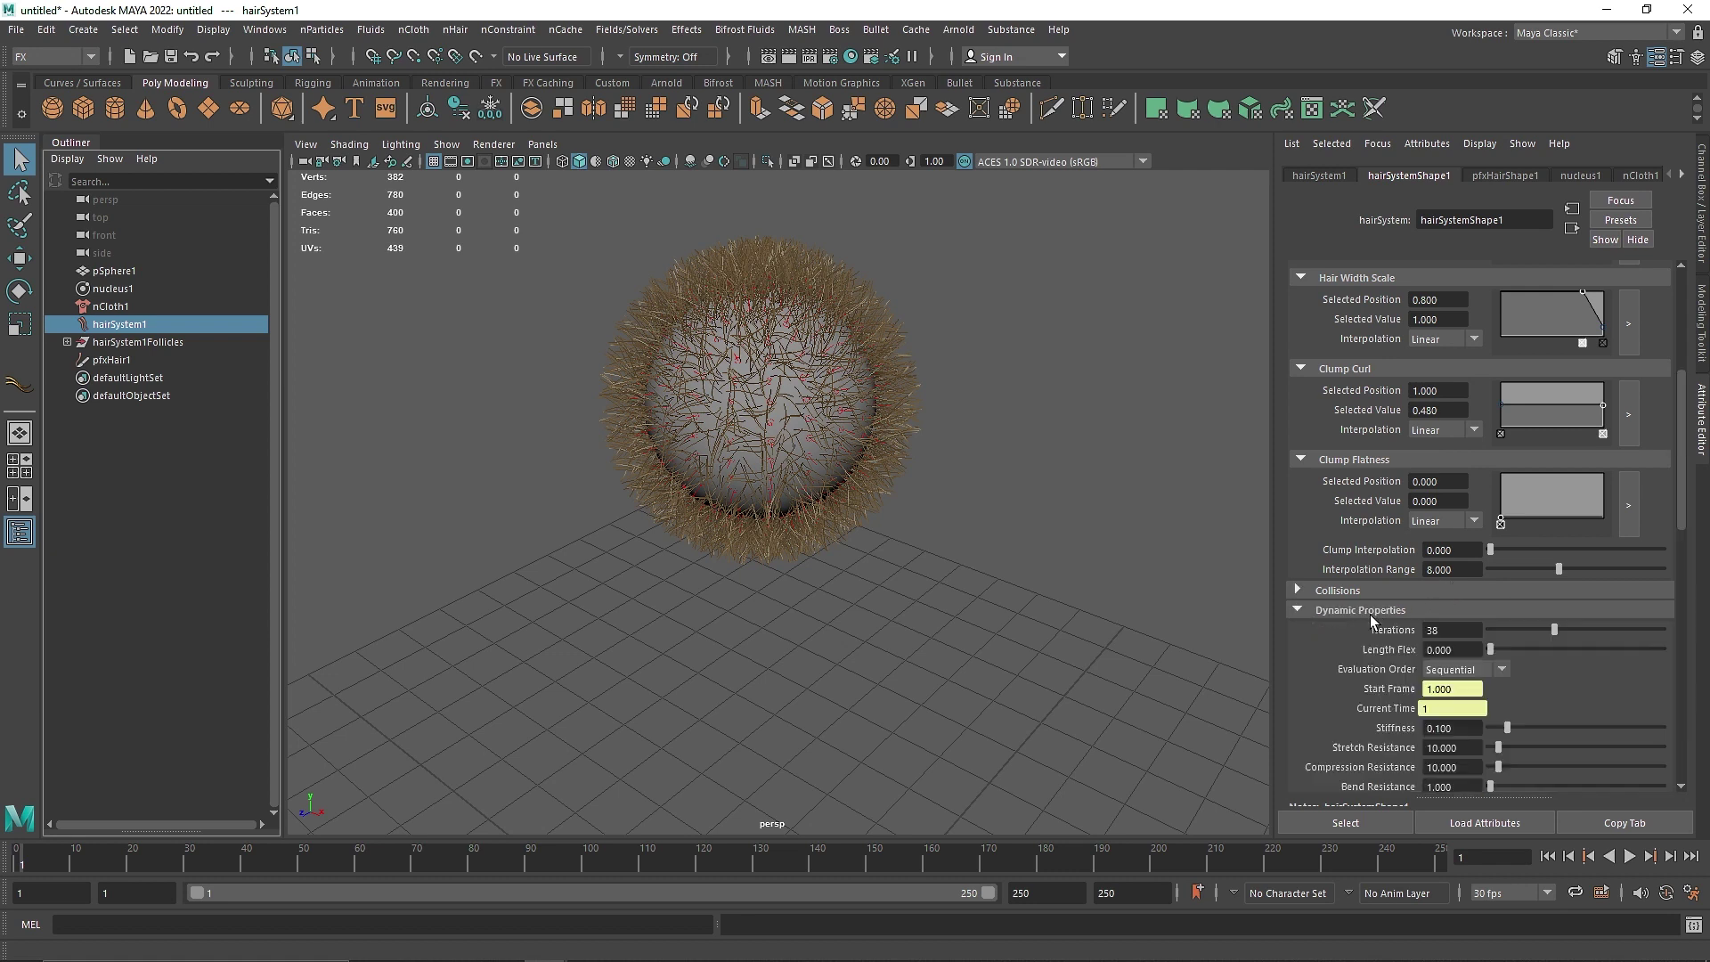
{"action": "left_click", "coordinate": [1380, 613]}
{"action": "left_click", "coordinate": [1355, 633]}
{"action": "left_click_drag", "start_coordinate": [1460, 649], "coordinate": [1373, 634]}
{"action": "type", "text": ".200"}
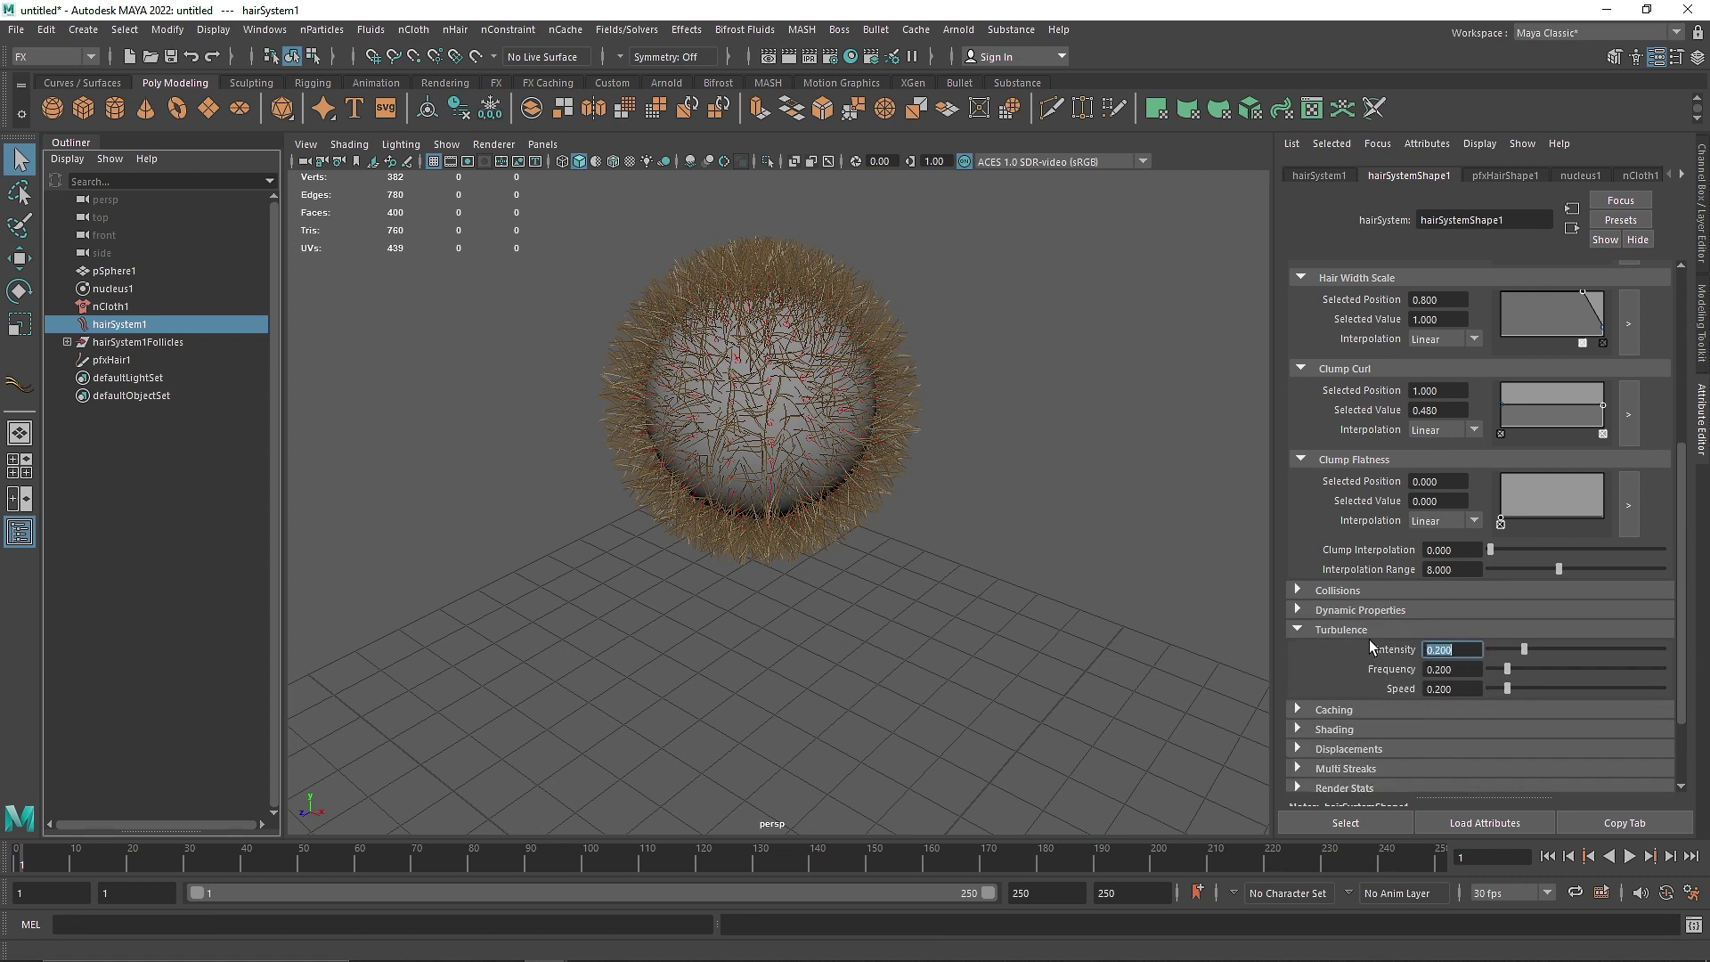
{"action": "left_click", "coordinate": [1369, 631]}
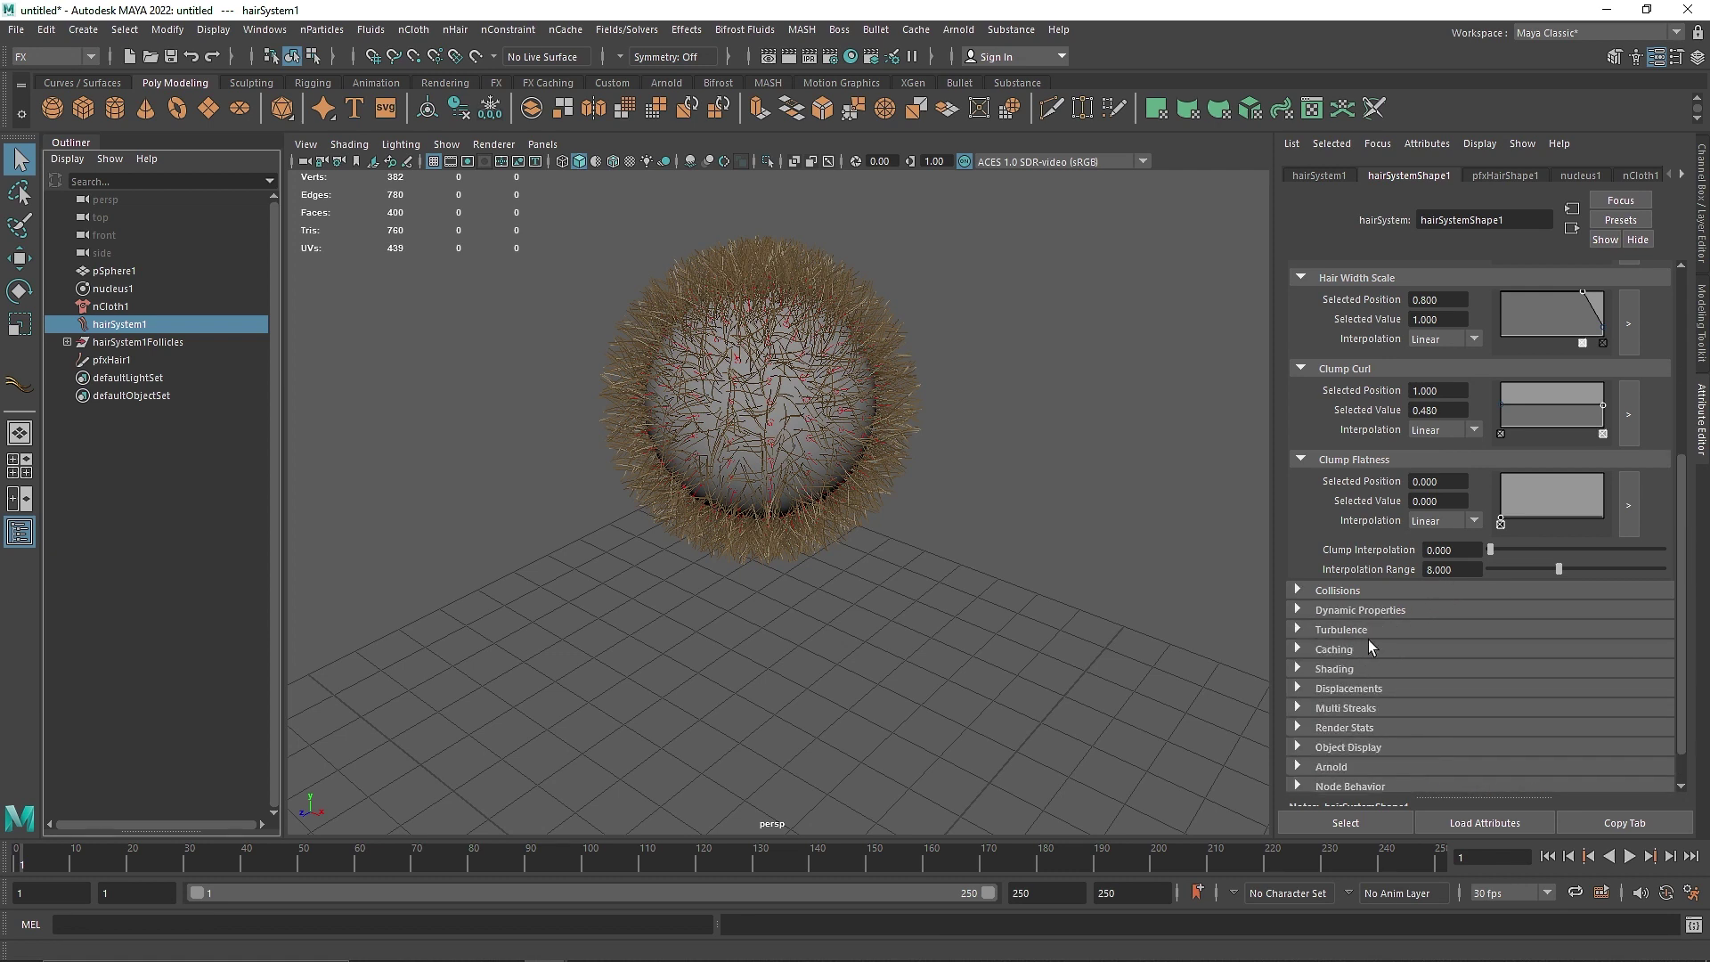
- Play the simulation to watch the hairy sphere fall, and stop it at frame 17
{"action": "left_click", "coordinate": [1629, 856]}
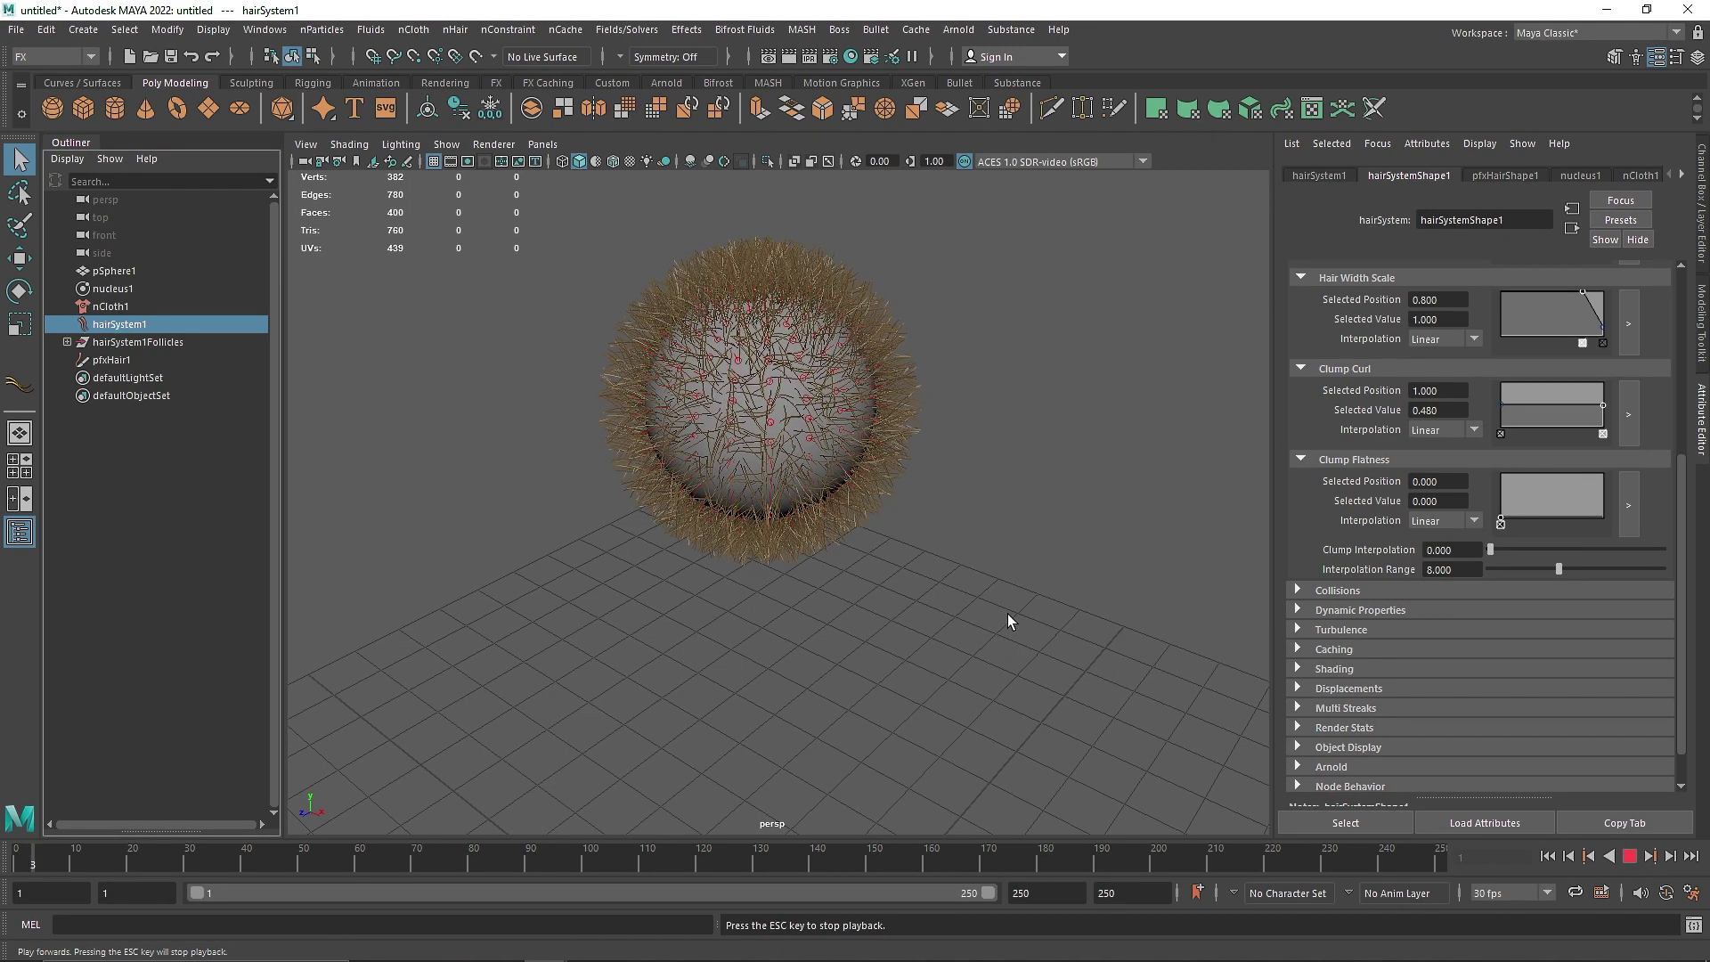
{"action": "scroll", "coordinate": [1008, 613], "scroll_direction": "down", "scroll_amount": 2}
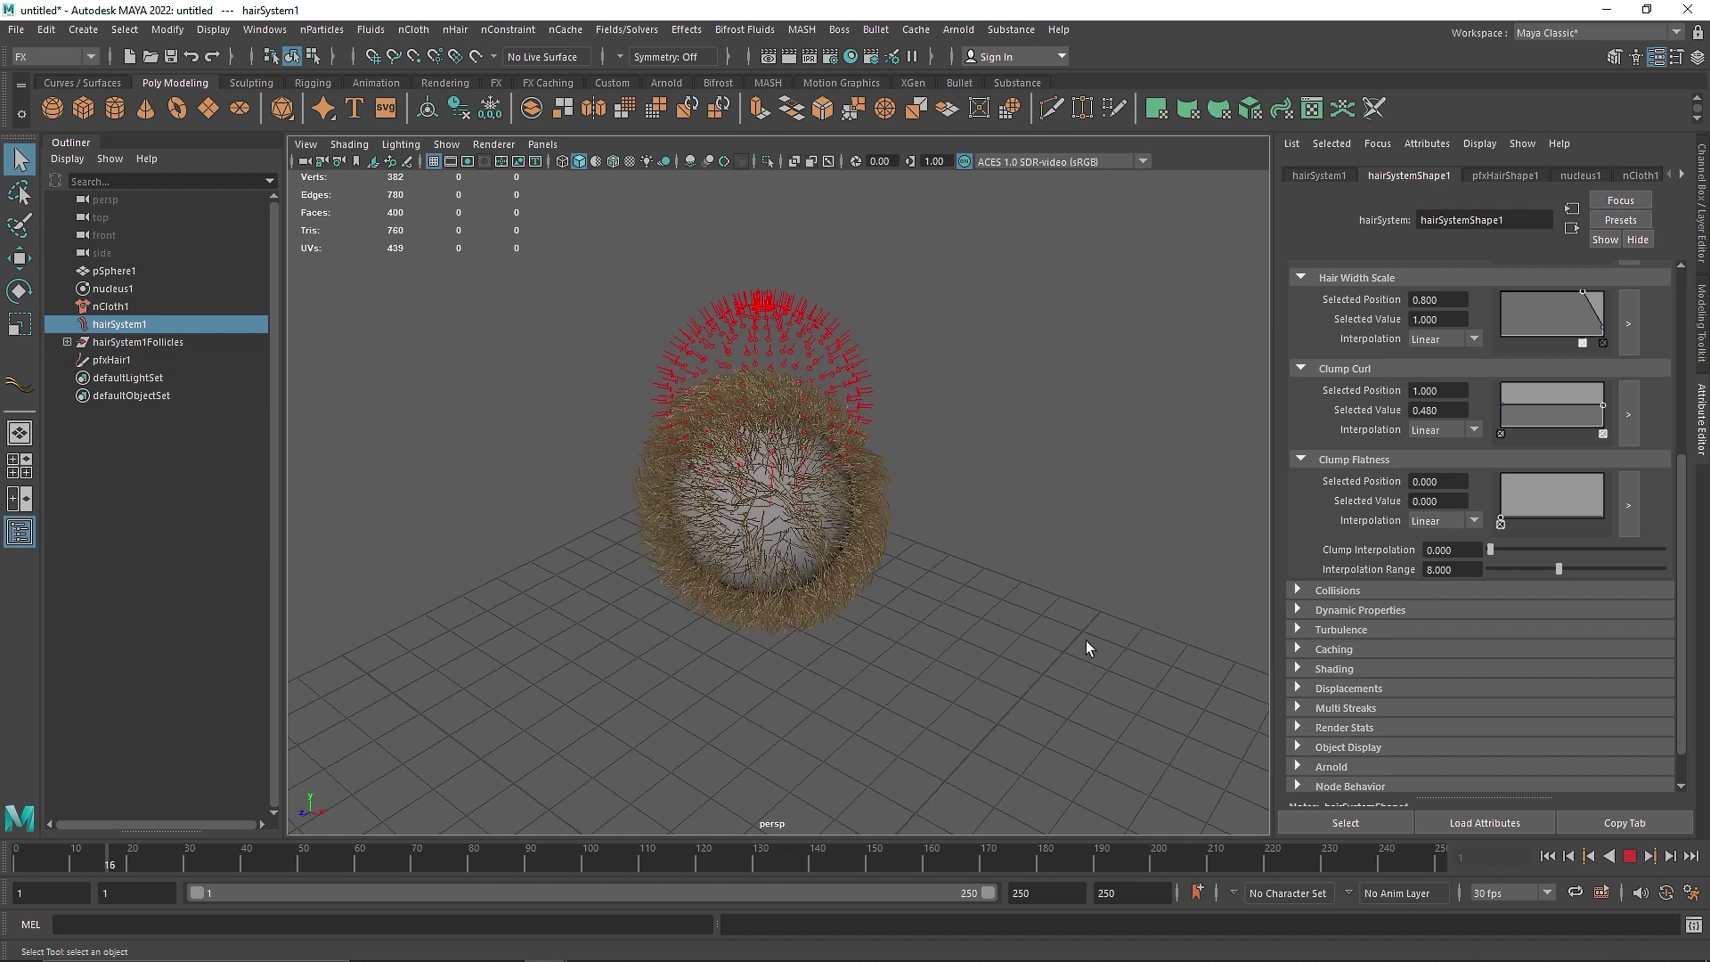
{"action": "left_click", "coordinate": [1631, 857]}
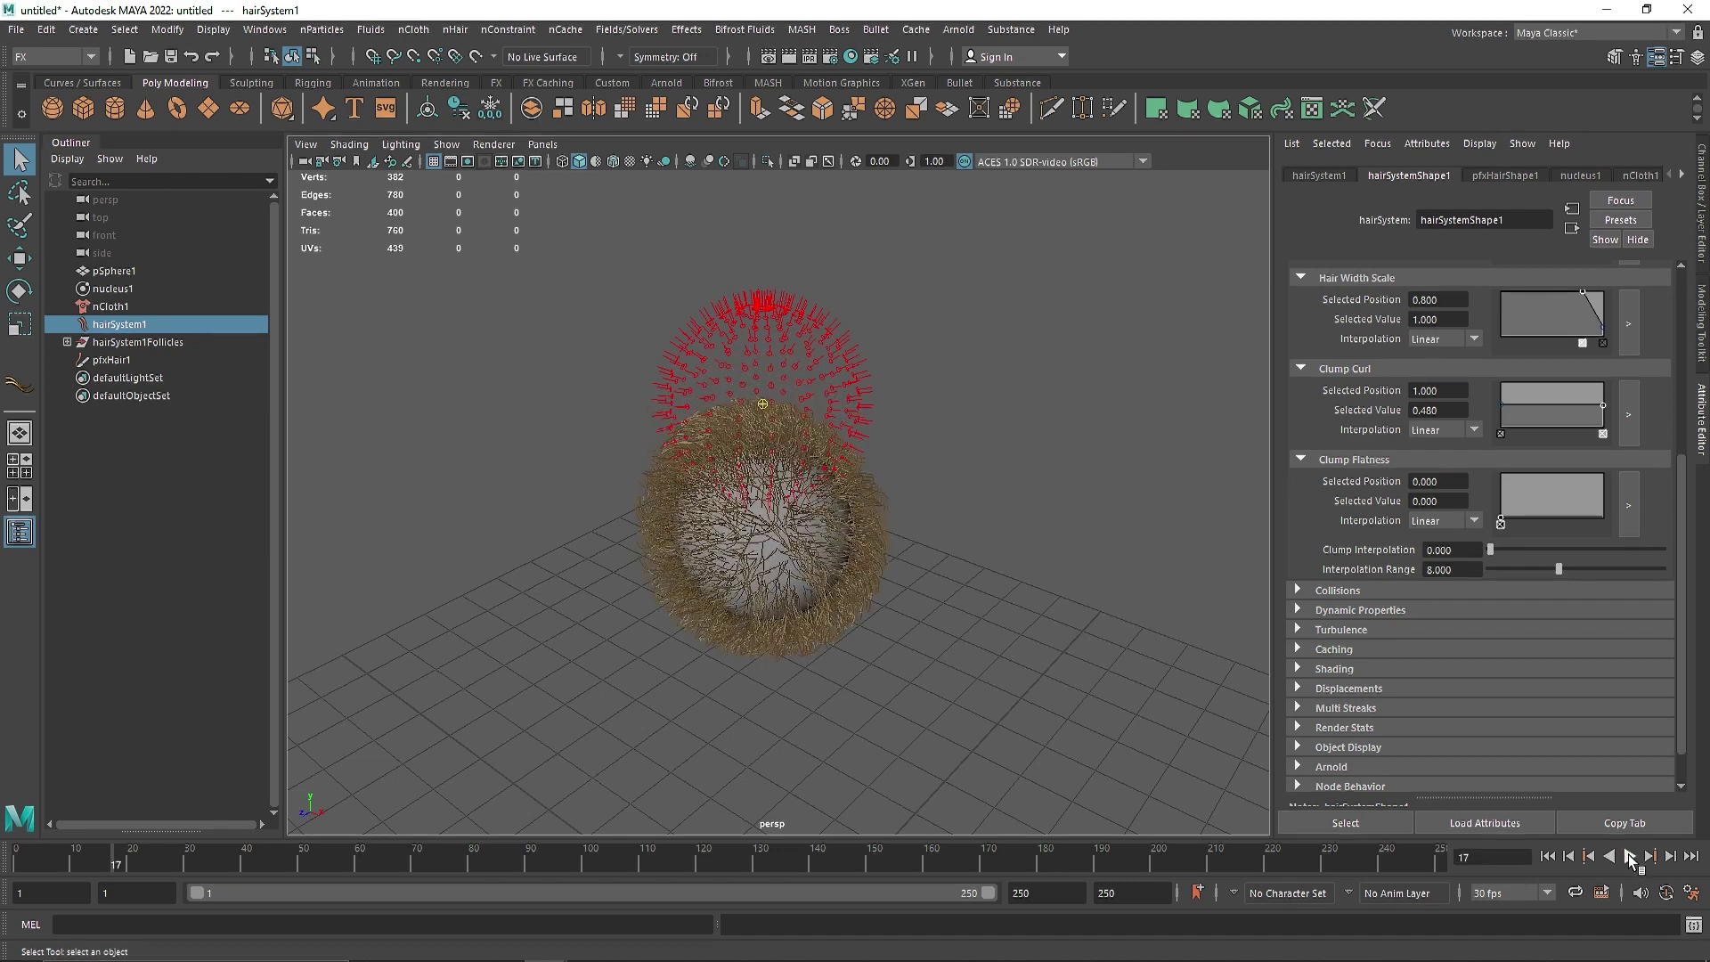
{"action": "middle_click_drag", "start_coordinate": [833, 707], "coordinate": [870, 620], "text": "alt"}
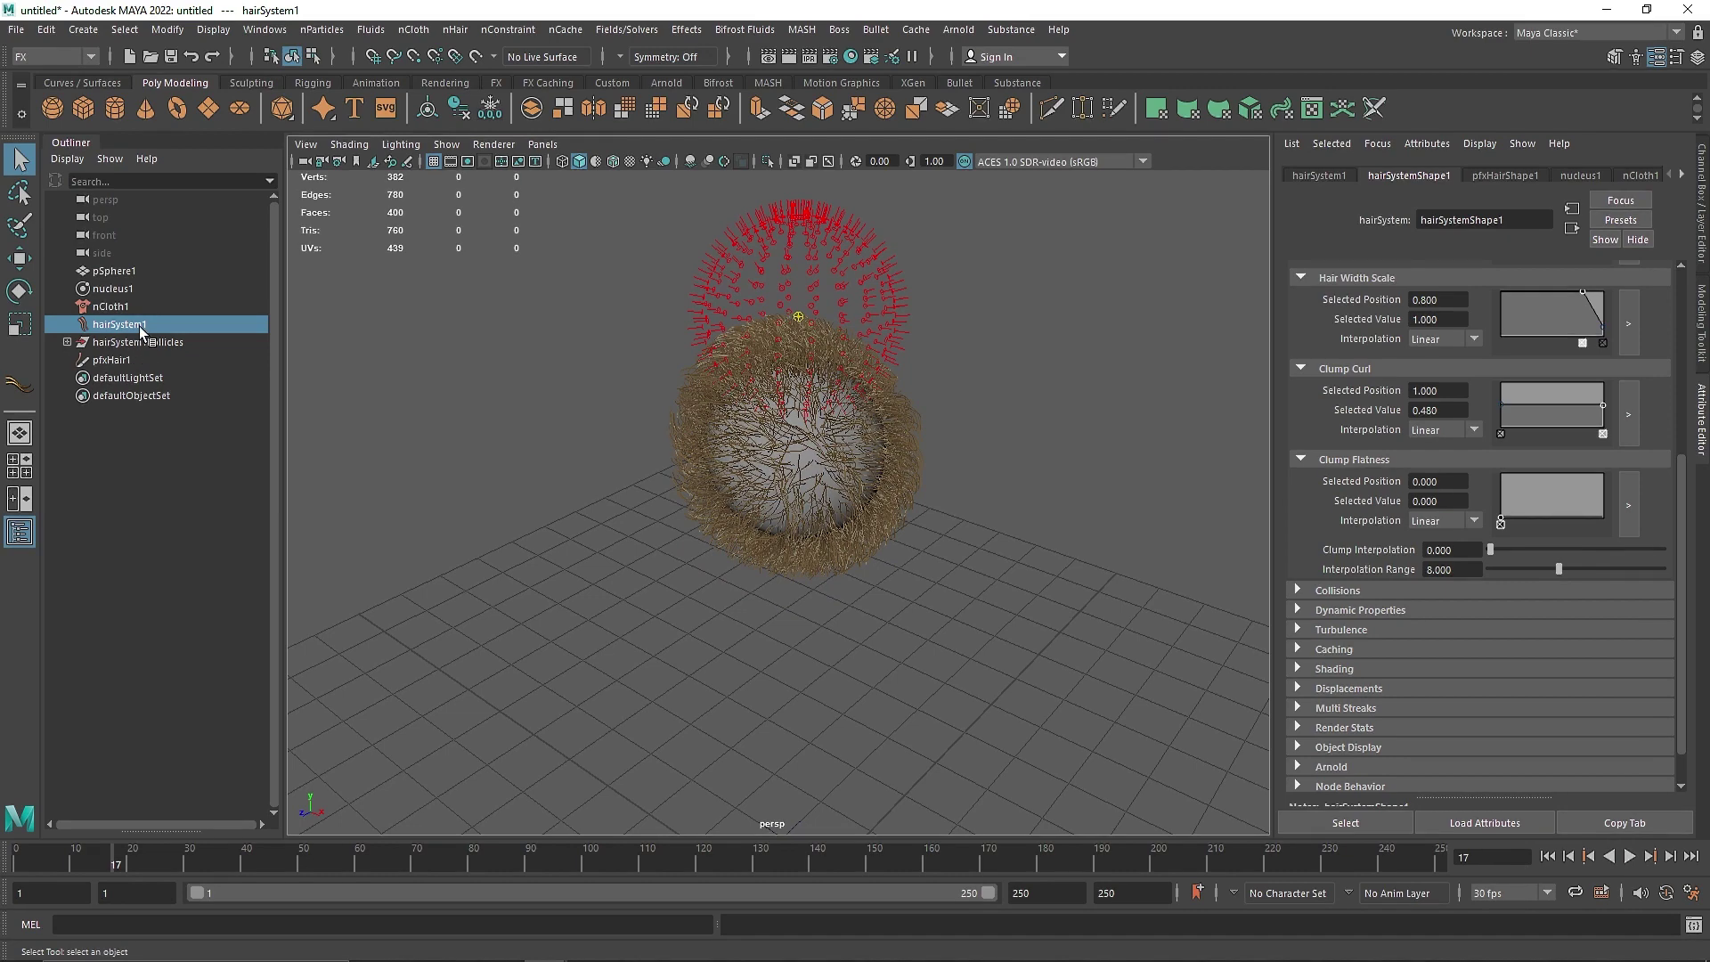
- Reduce the hair system's Hairs Per Clump to 10 and Sub Segments to 2
{"action": "scroll", "coordinate": [1343, 387], "scroll_direction": "up", "scroll_amount": 5}
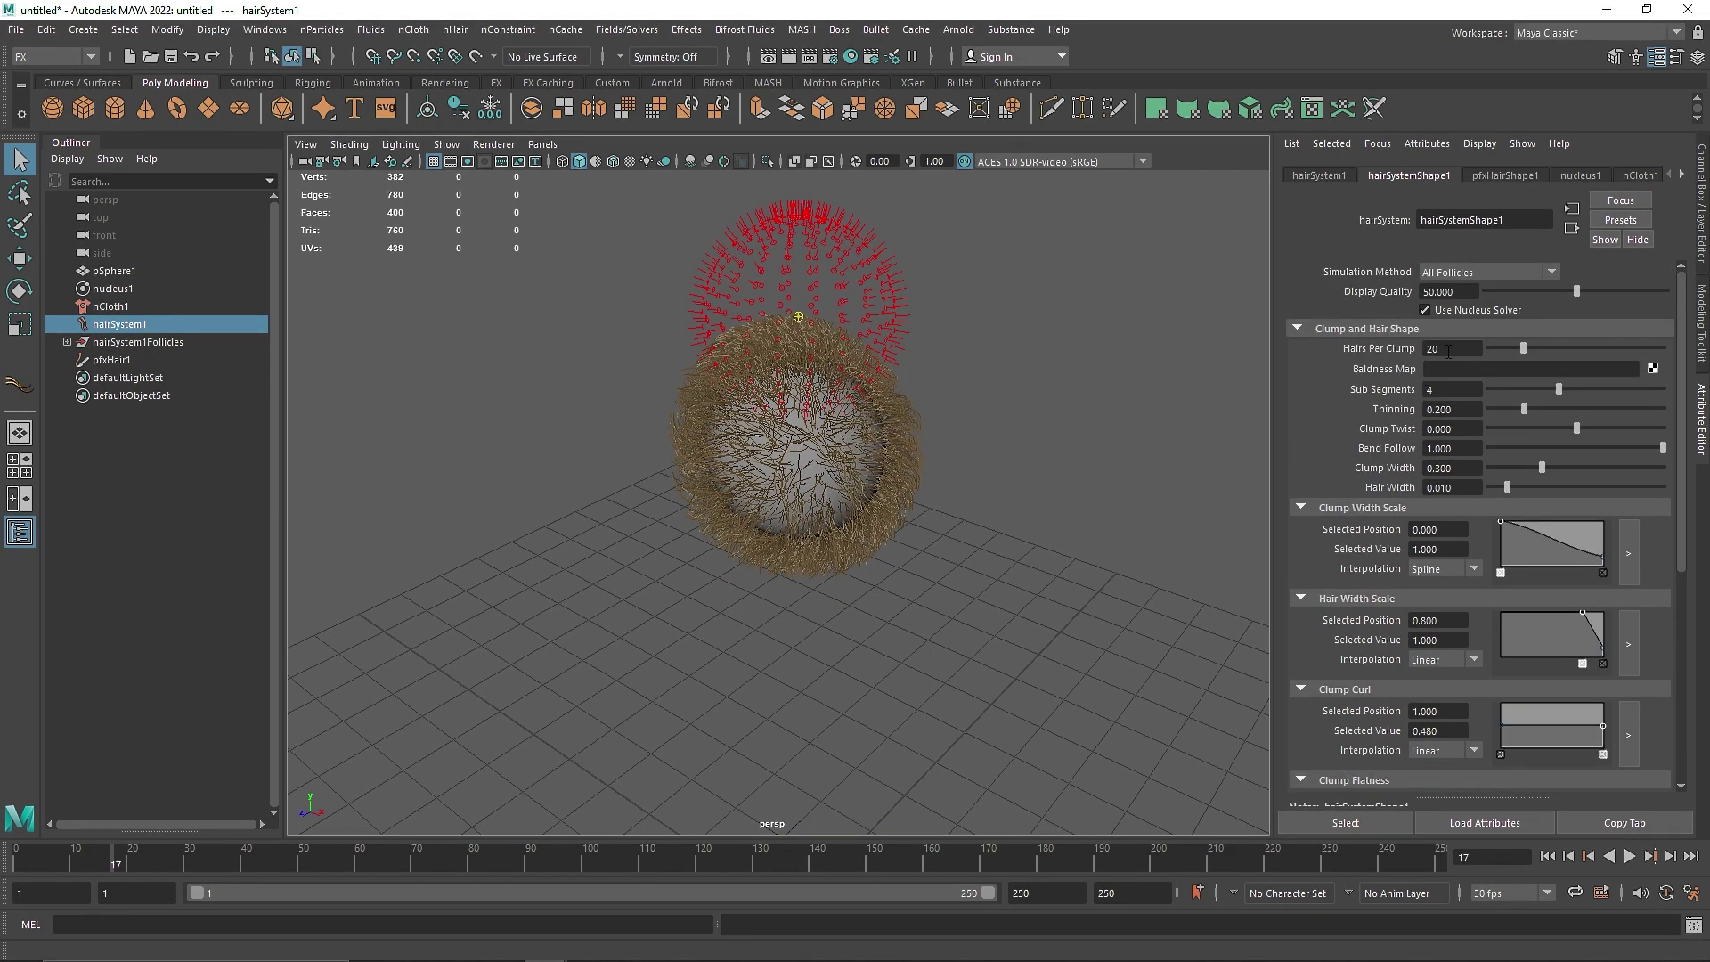
{"action": "left_click", "coordinate": [1453, 390]}
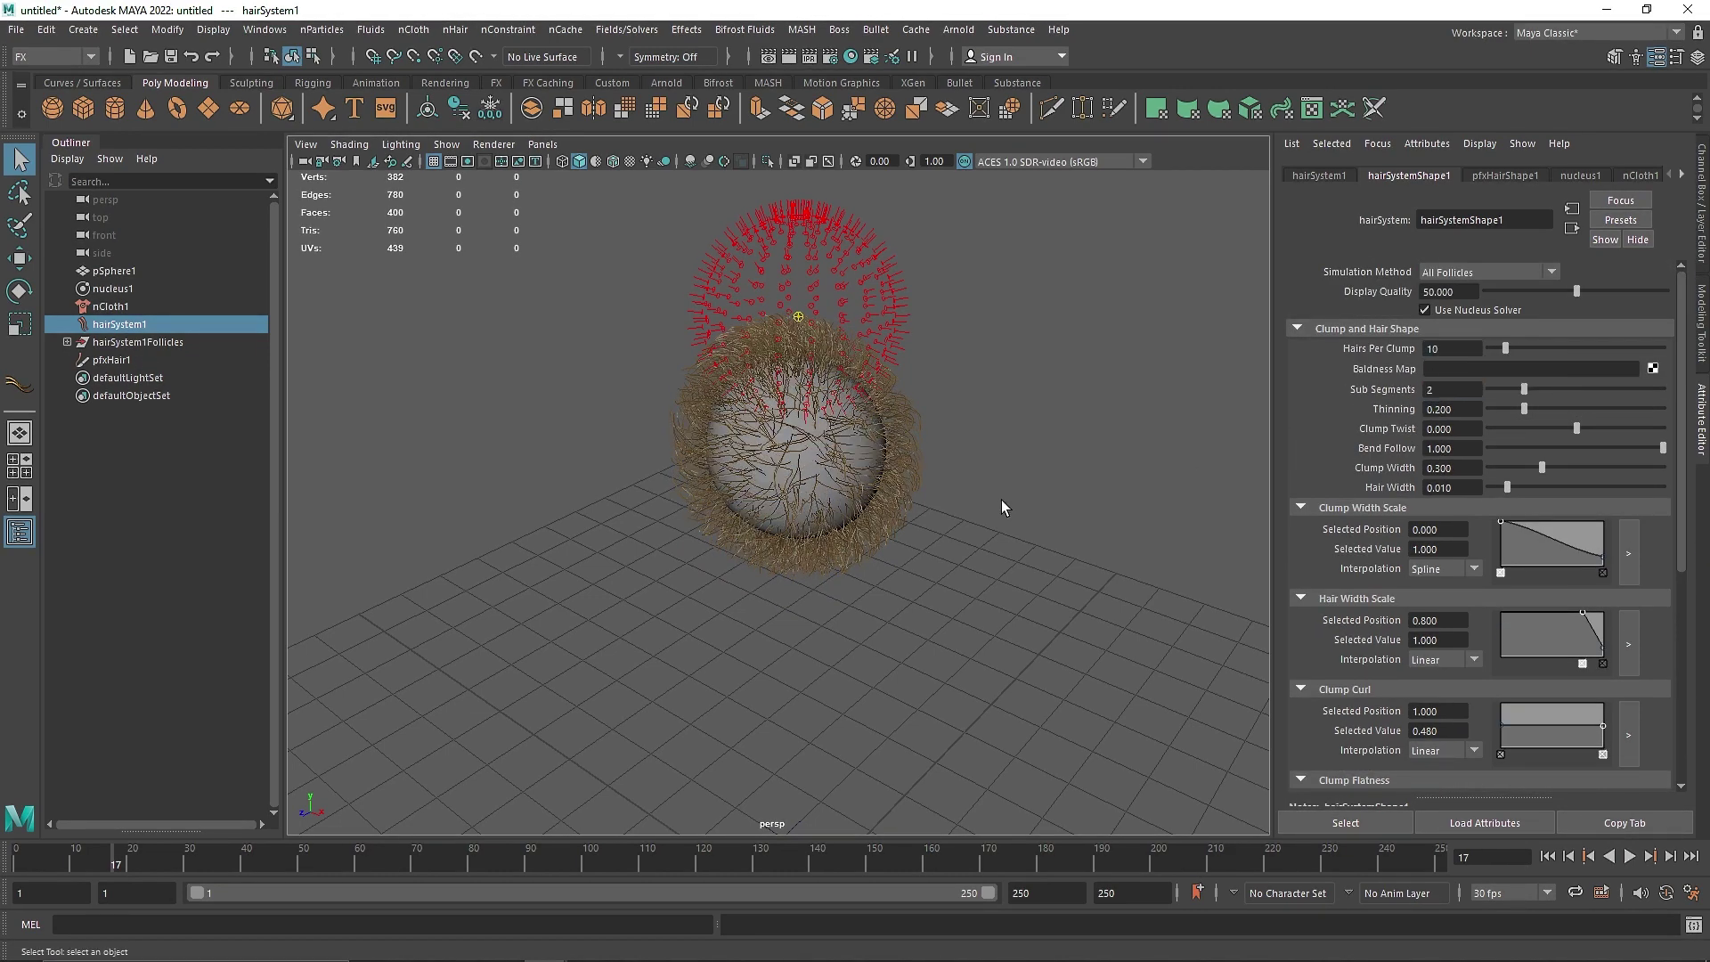
{"action": "left_click", "coordinate": [1001, 500]}
- Return to frame 1 and create an nCache for nCloth1, replacing the existing cache file
{"action": "left_click", "coordinate": [1547, 856]}
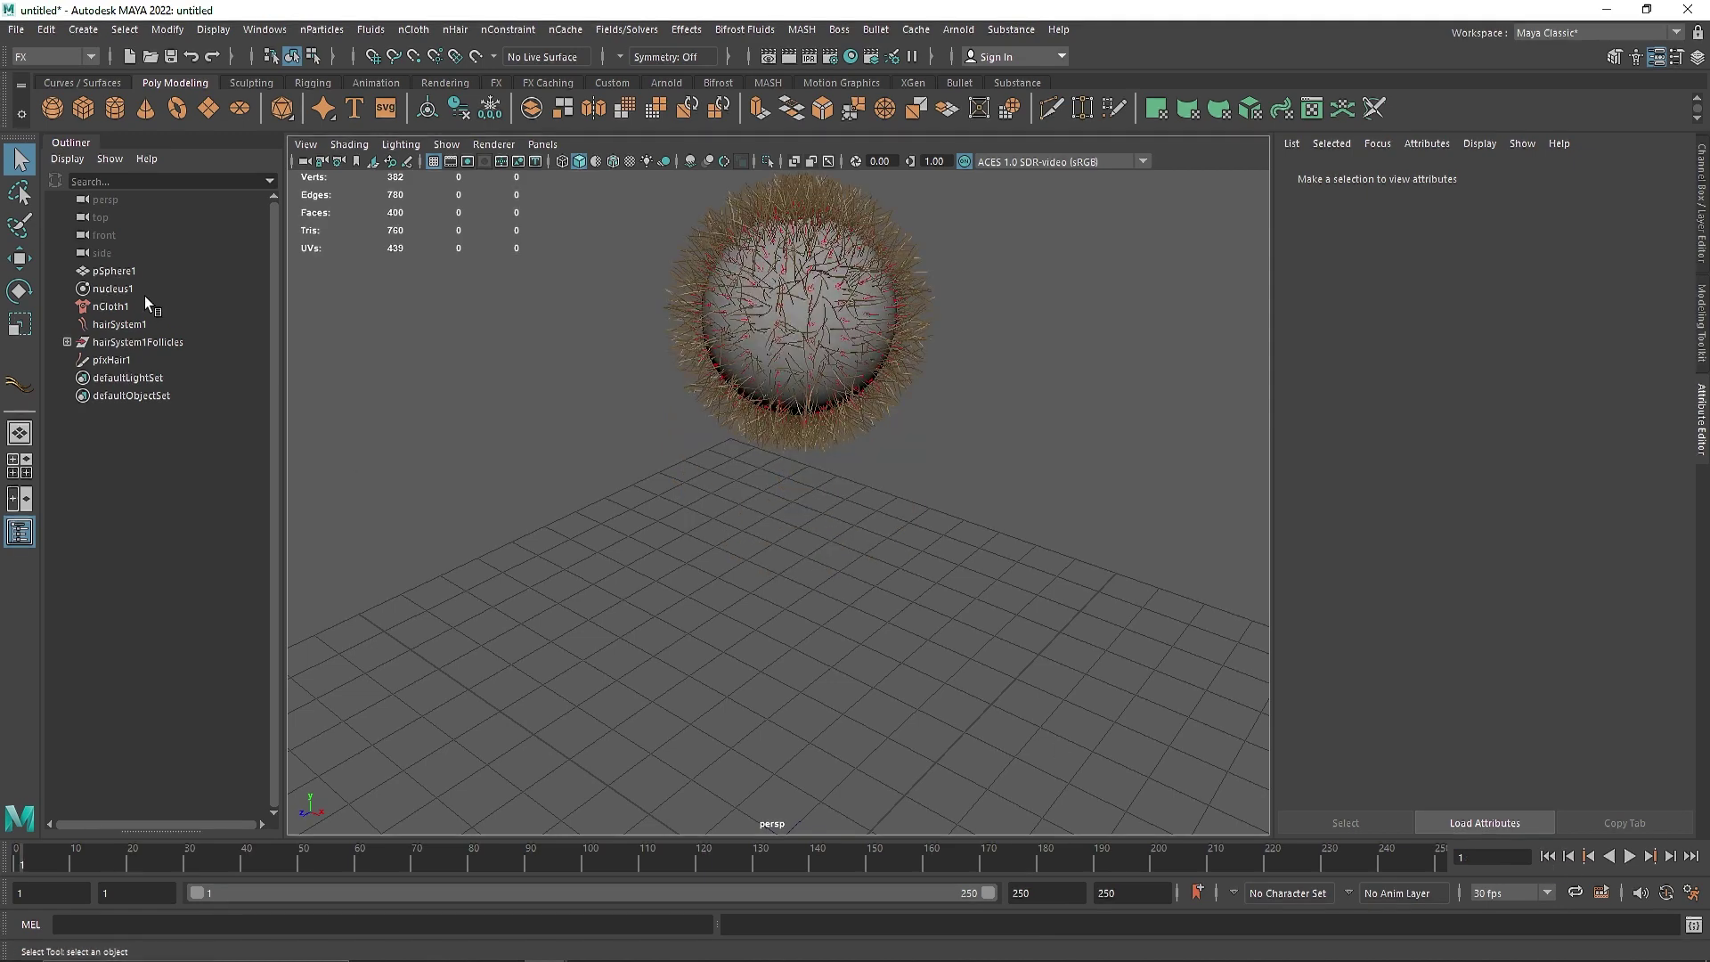
{"action": "left_click", "coordinate": [144, 270]}
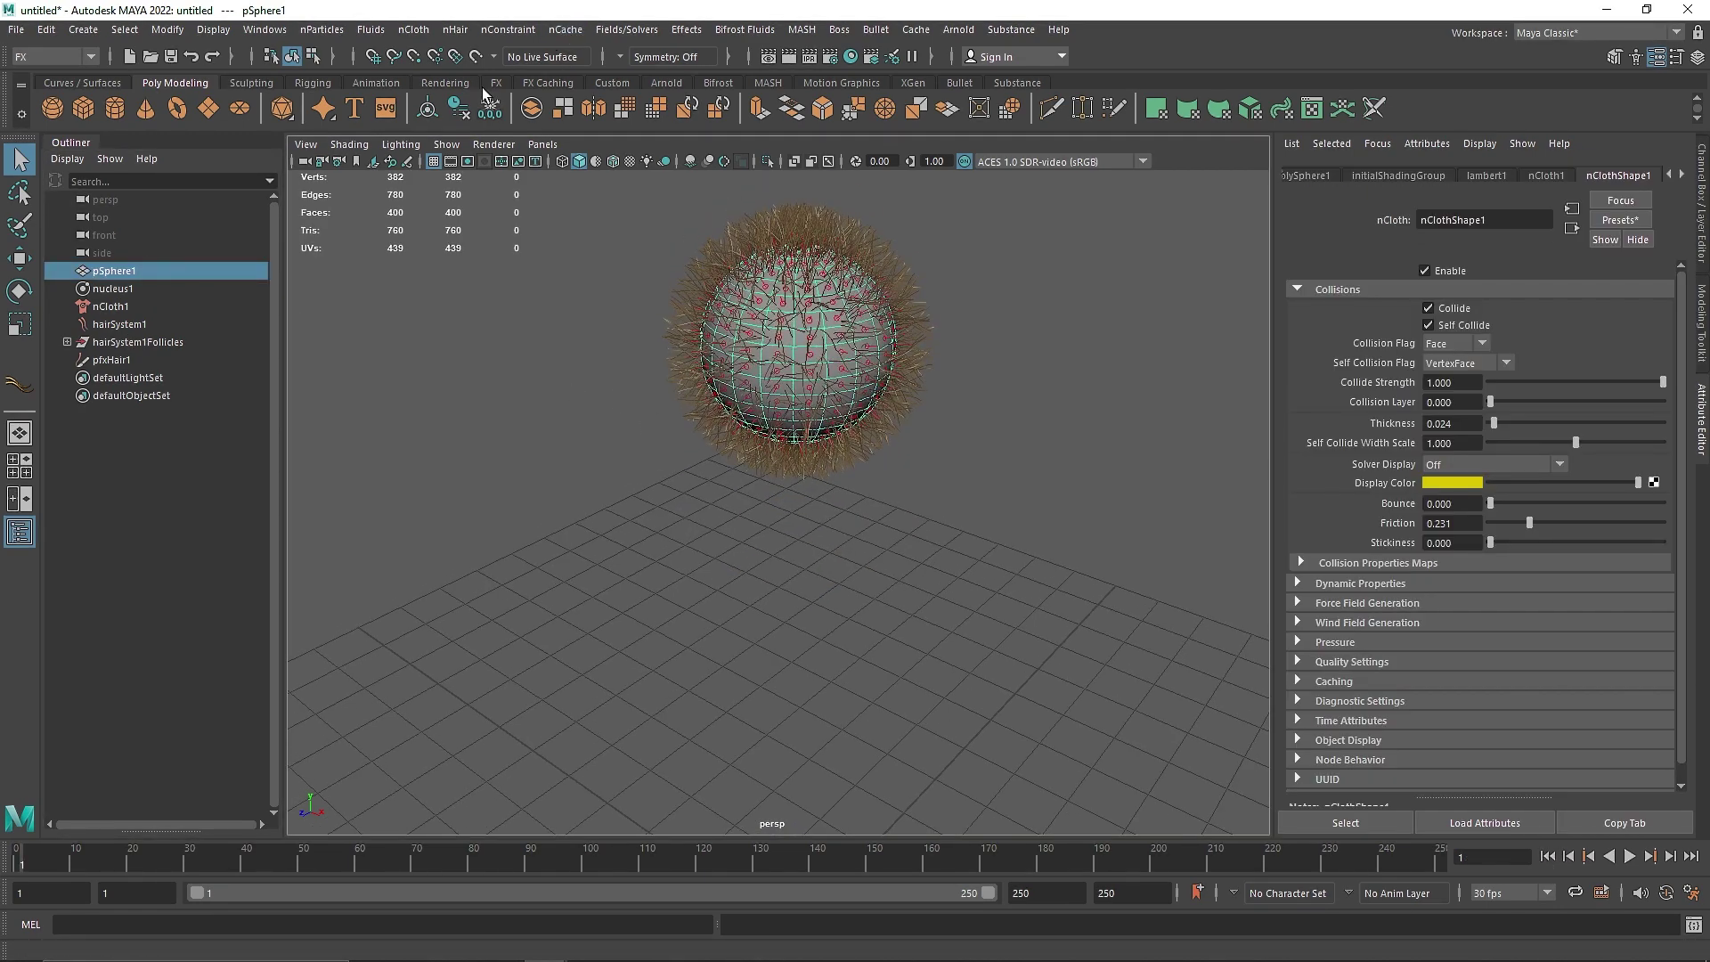
{"action": "left_click", "coordinate": [183, 308]}
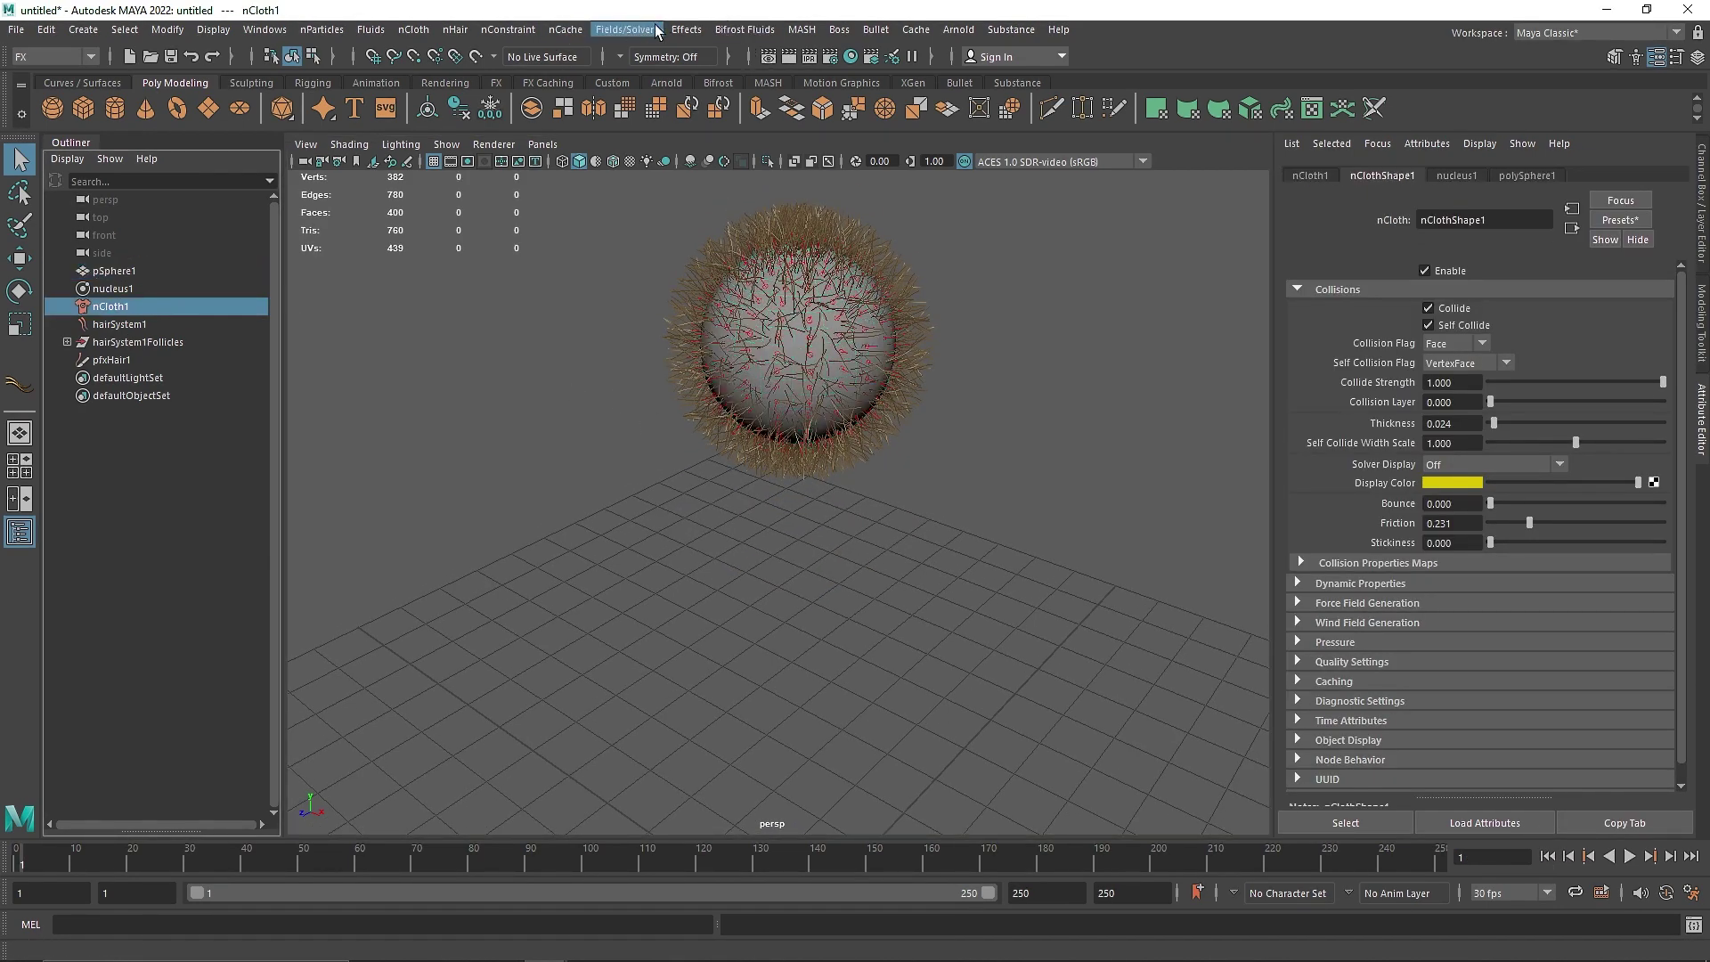
{"action": "left_click", "coordinate": [565, 30]}
{"action": "mouse_move", "coordinate": [605, 73]}
{"action": "left_click", "coordinate": [855, 76]}
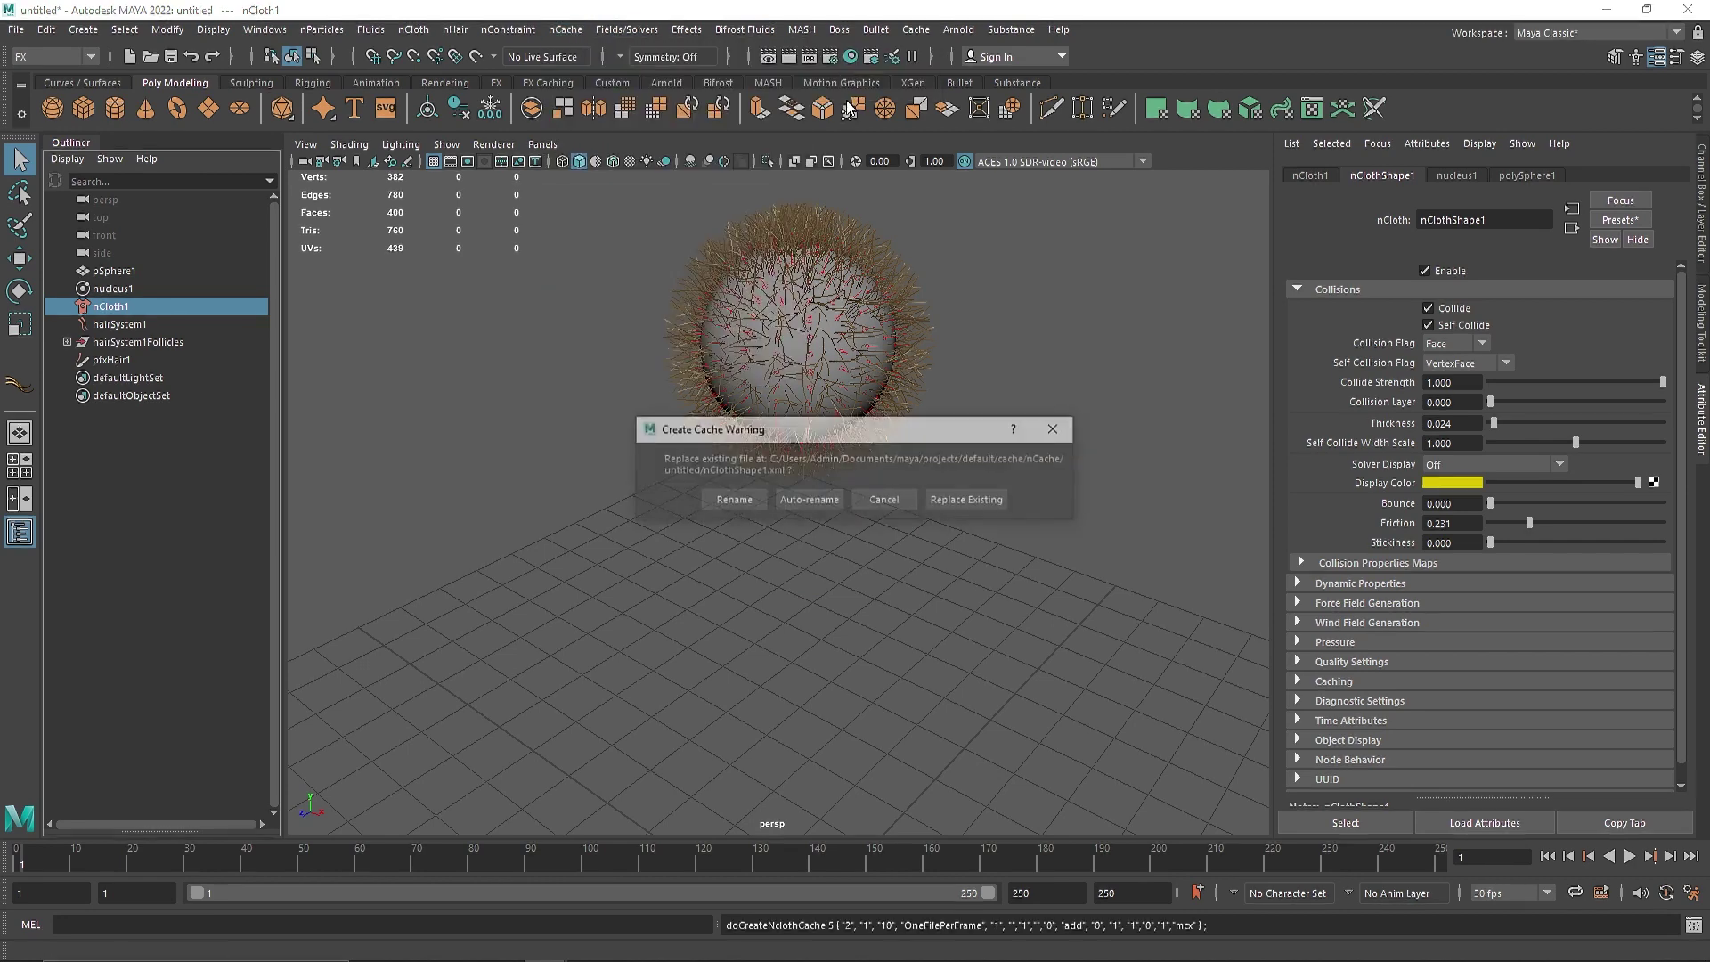
{"action": "left_click", "coordinate": [997, 504]}
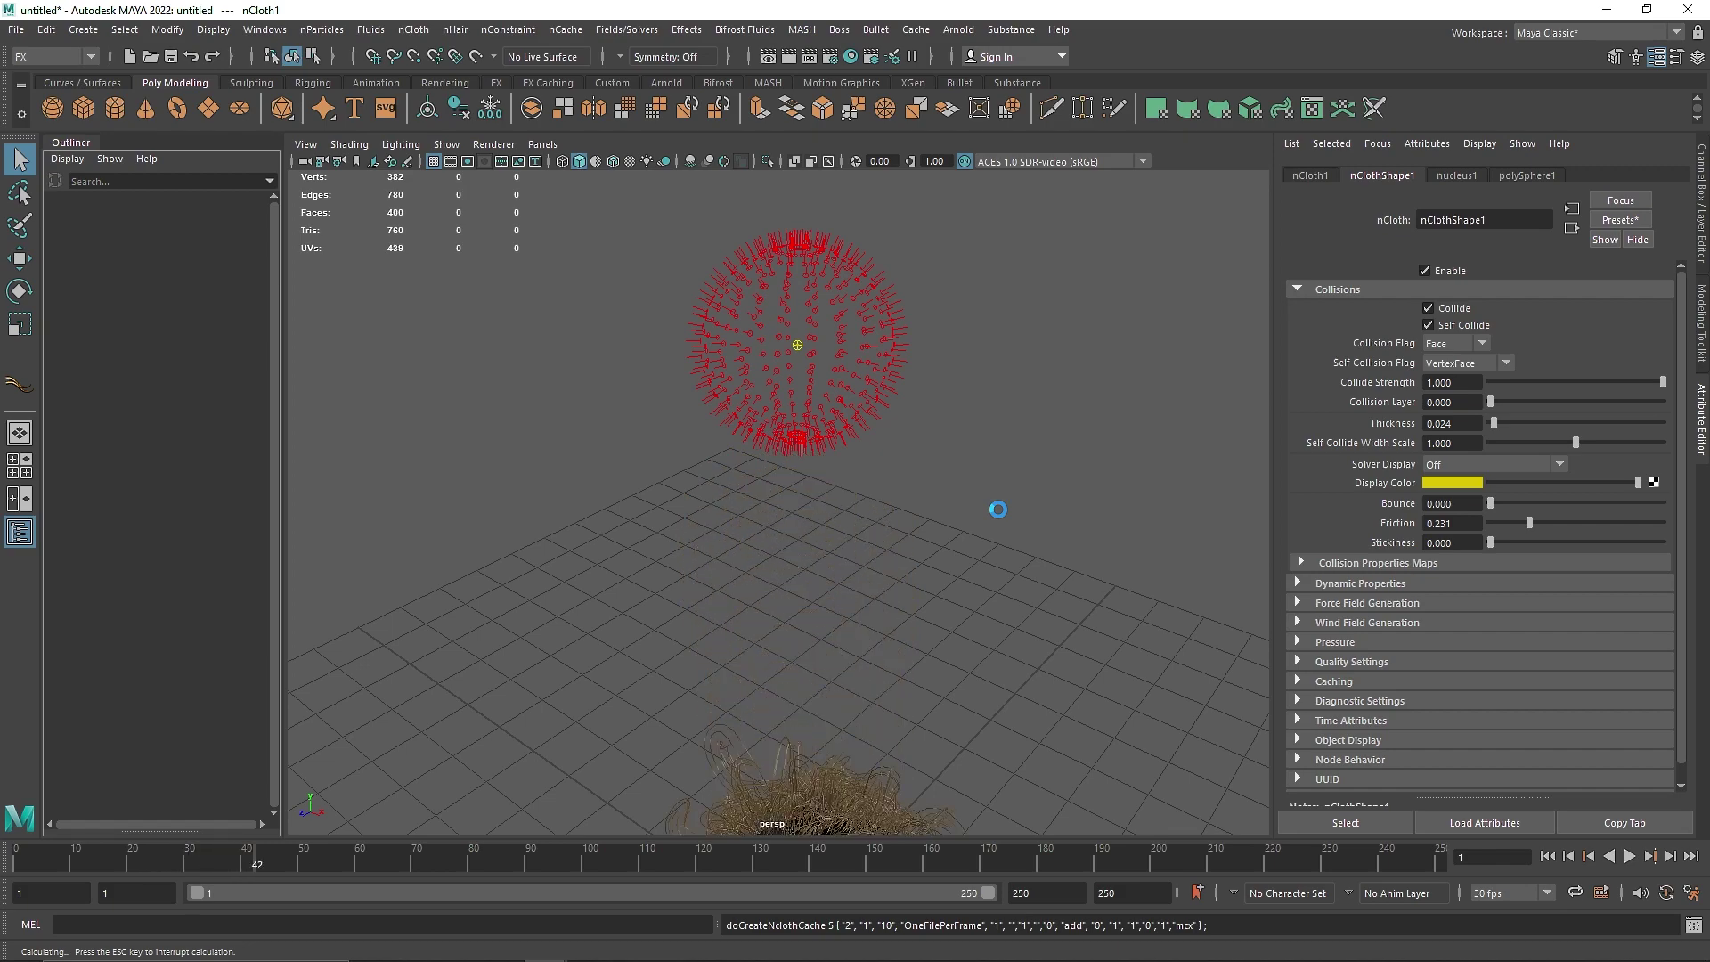
- Turn on smooth mesh preview for pSphere1 and clear the selection
{"action": "mouse_move", "coordinate": [867, 653]}
{"action": "left_mouse_down", "text": "alt"}
{"action": "mouse_move", "coordinate": [985, 561]}
{"action": "mouse_move", "coordinate": [836, 550]}
{"action": "mouse_move", "coordinate": [972, 686]}
{"action": "mouse_move", "coordinate": [878, 535]}
{"action": "mouse_move", "coordinate": [966, 615]}
{"action": "mouse_move", "coordinate": [882, 628]}
{"action": "mouse_move", "coordinate": [875, 663]}
{"action": "left_mouse_up", "text": "alt"}
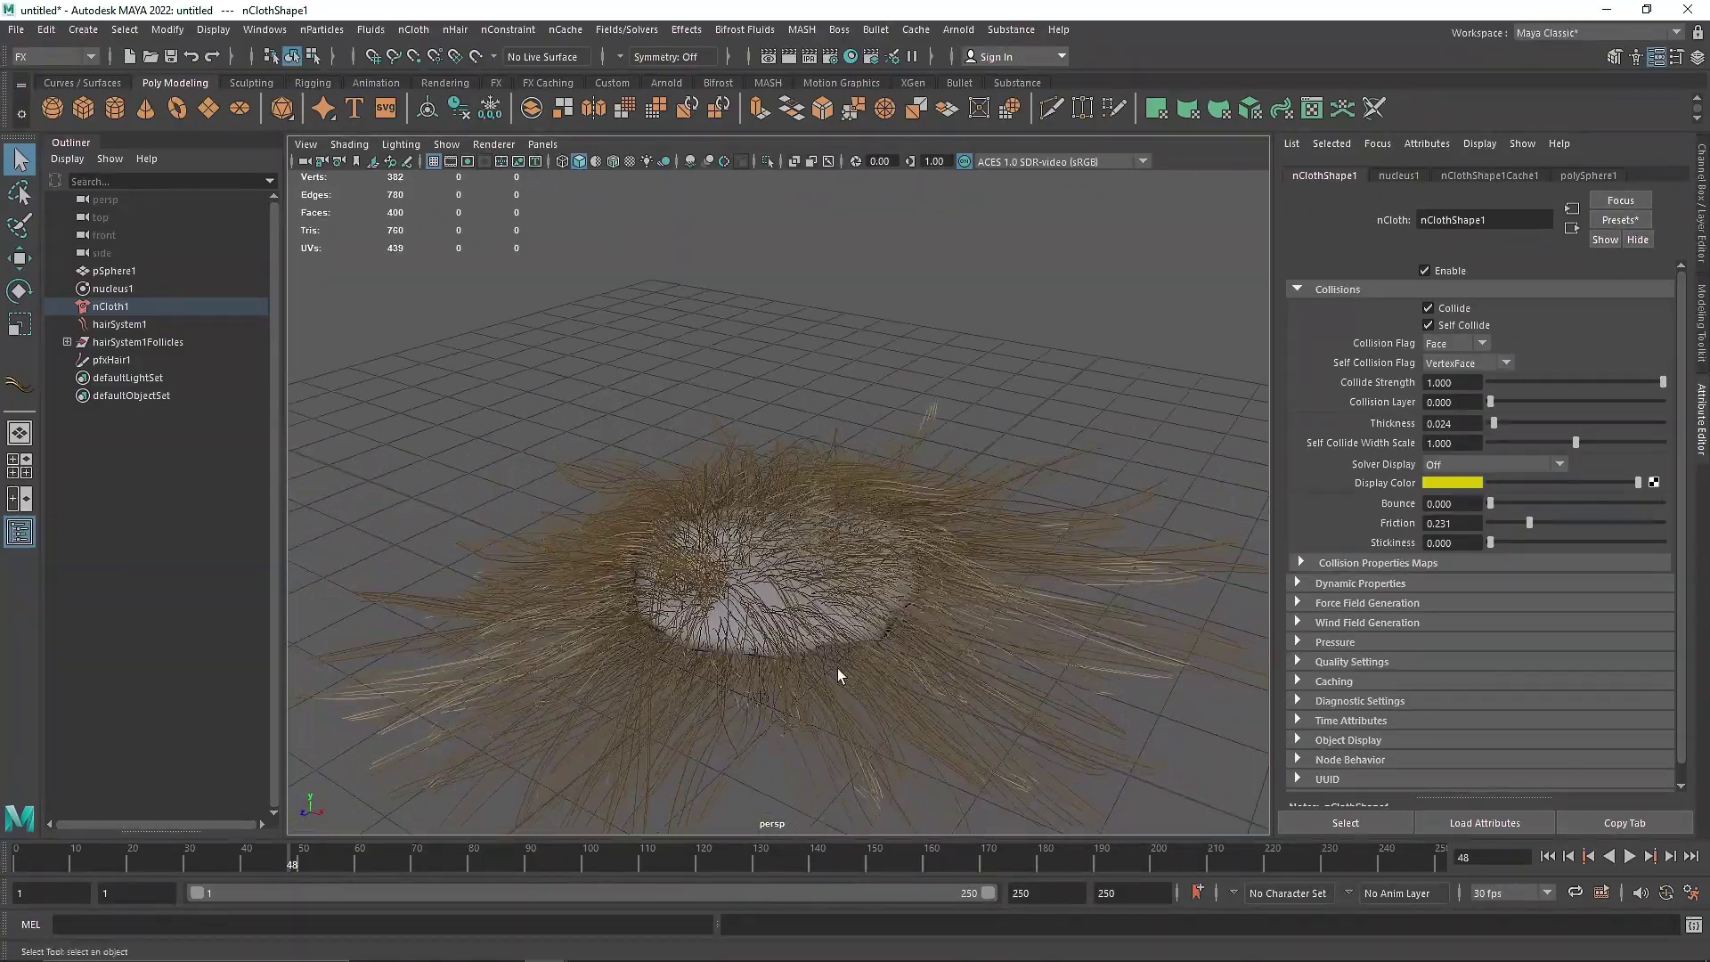
{"action": "left_click", "coordinate": [140, 269]}
{"action": "key", "text": "3"}
{"action": "left_click", "coordinate": [656, 336]}
- Check the cached fall at frame 32, and play the simulation from frame 1, stopping at frame 5
{"action": "left_click_drag", "start_coordinate": [712, 374], "coordinate": [943, 382], "text": "alt"}
{"action": "scroll", "coordinate": [935, 543], "scroll_direction": "up", "scroll_amount": 3}
{"action": "left_click_drag", "start_coordinate": [931, 545], "coordinate": [945, 549], "text": "alt"}
{"action": "left_click_drag", "start_coordinate": [255, 858], "coordinate": [200, 862]}
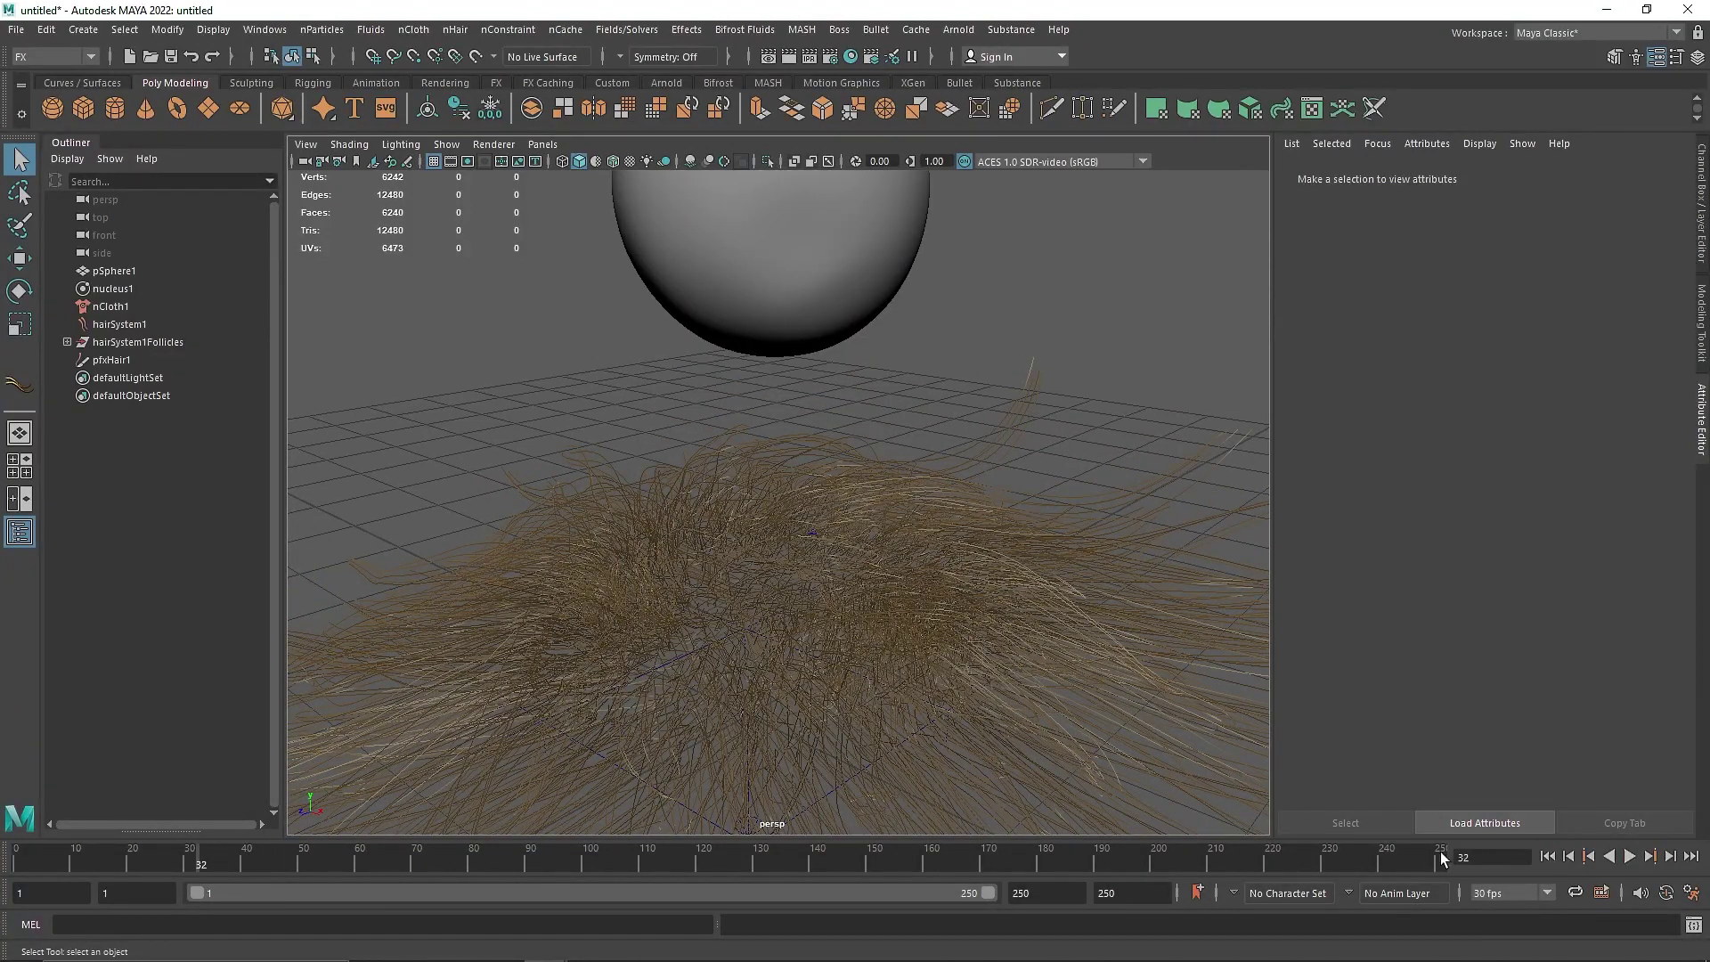
{"action": "left_click", "coordinate": [1547, 855]}
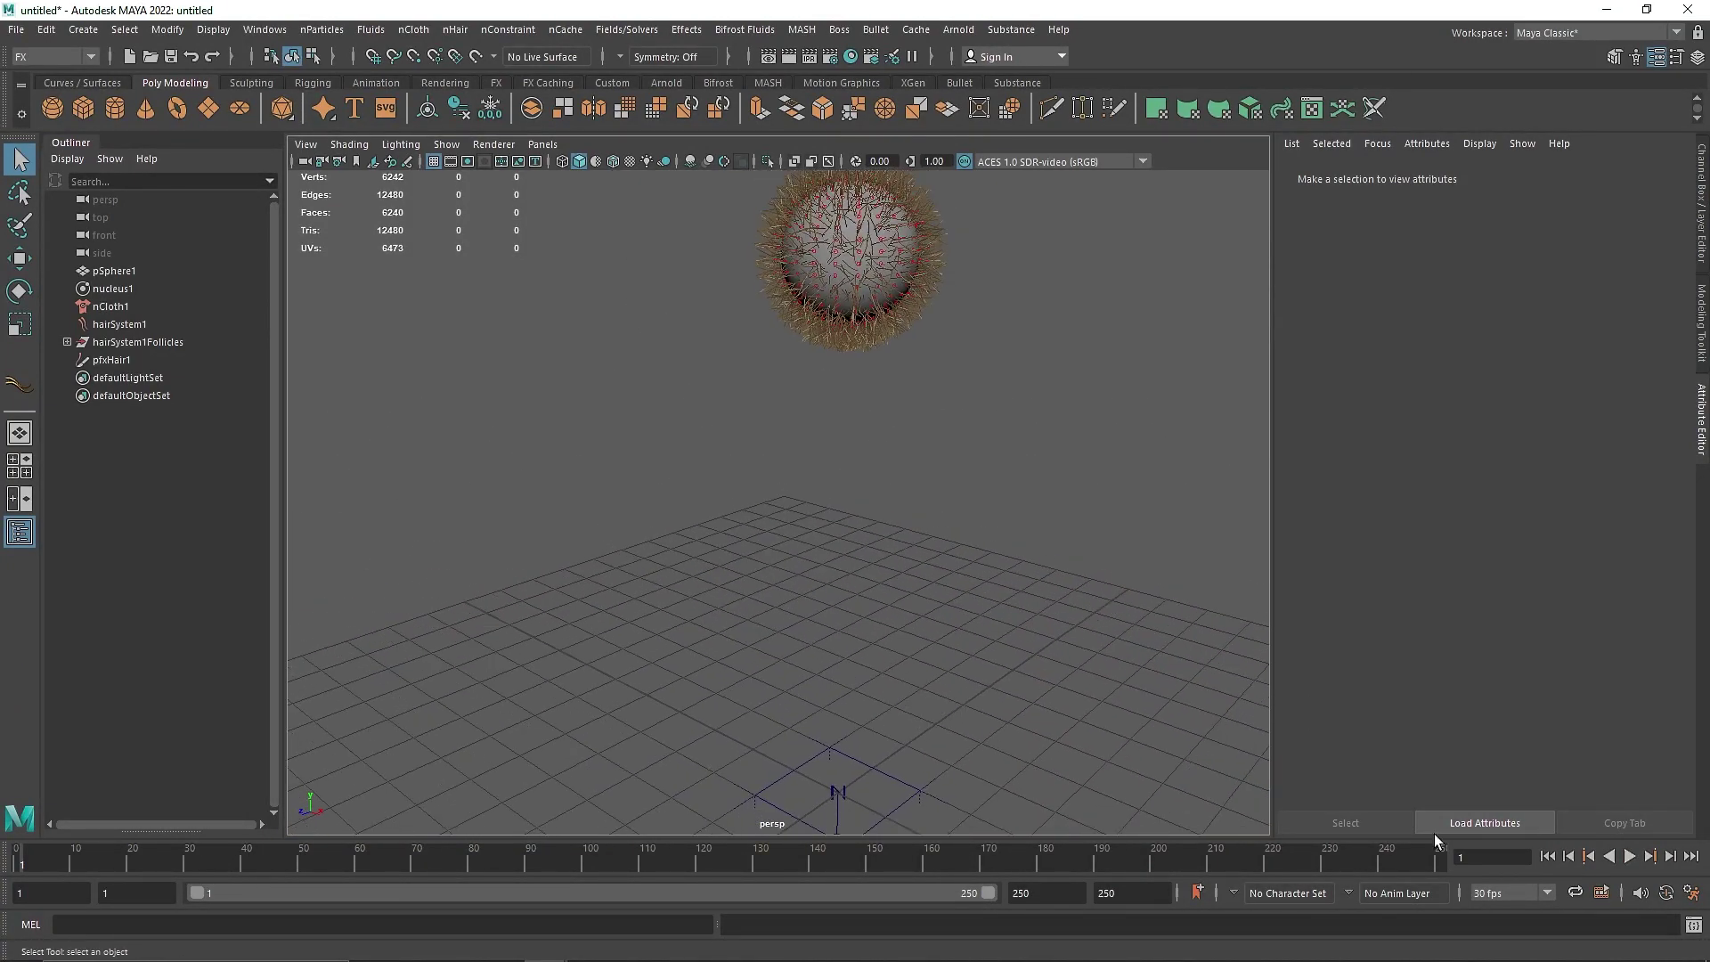
{"action": "left_click", "coordinate": [1629, 856]}
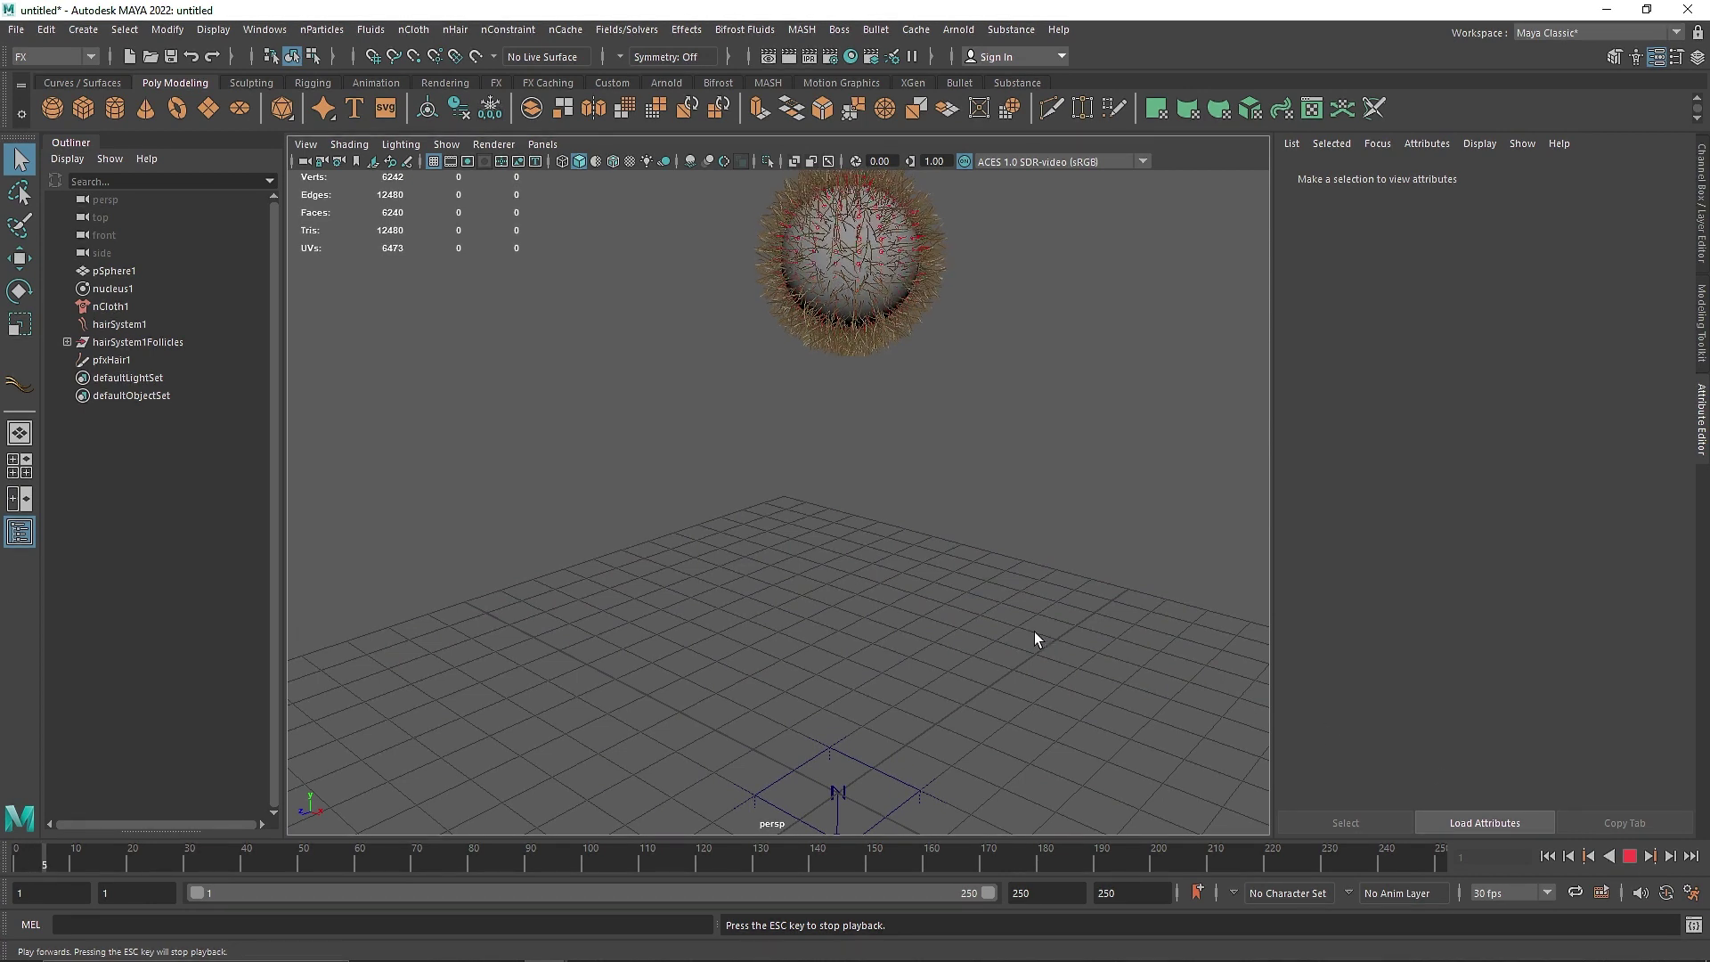
{"action": "key", "text": "Escape"}
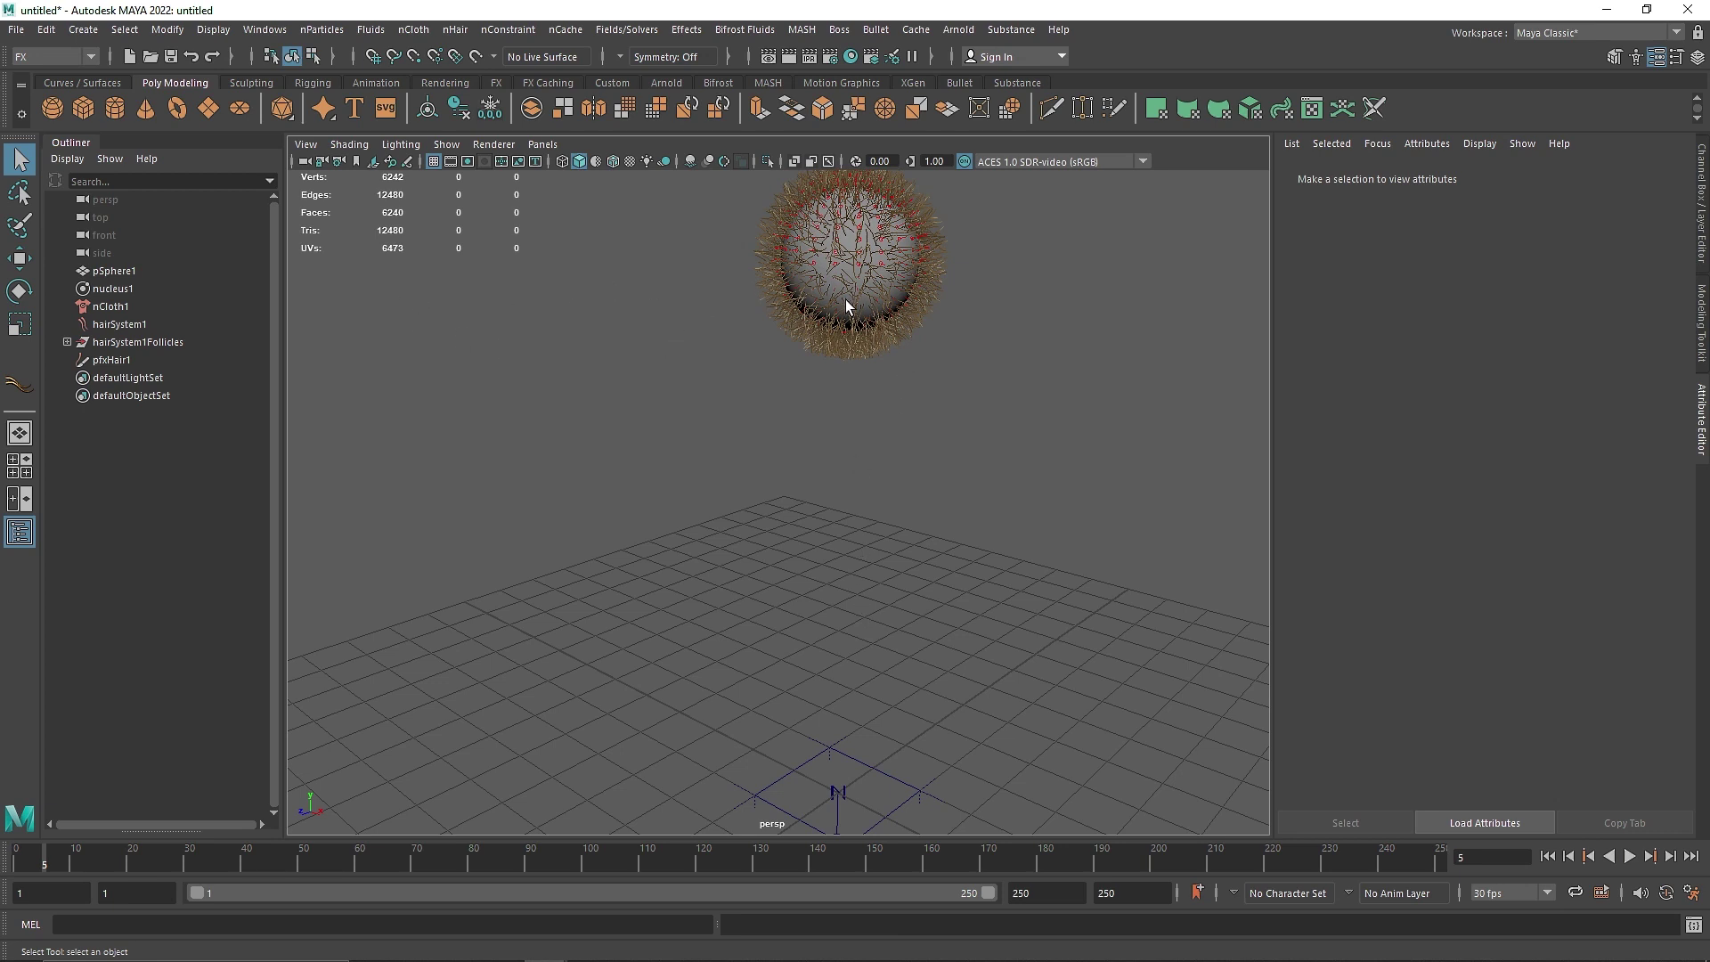
{"action": "right_click_drag", "start_coordinate": [846, 299], "coordinate": [949, 302], "text": "alt"}
{"action": "left_click", "coordinate": [874, 229]}
{"action": "middle_click_drag", "start_coordinate": [987, 233], "coordinate": [949, 387], "text": "alt"}
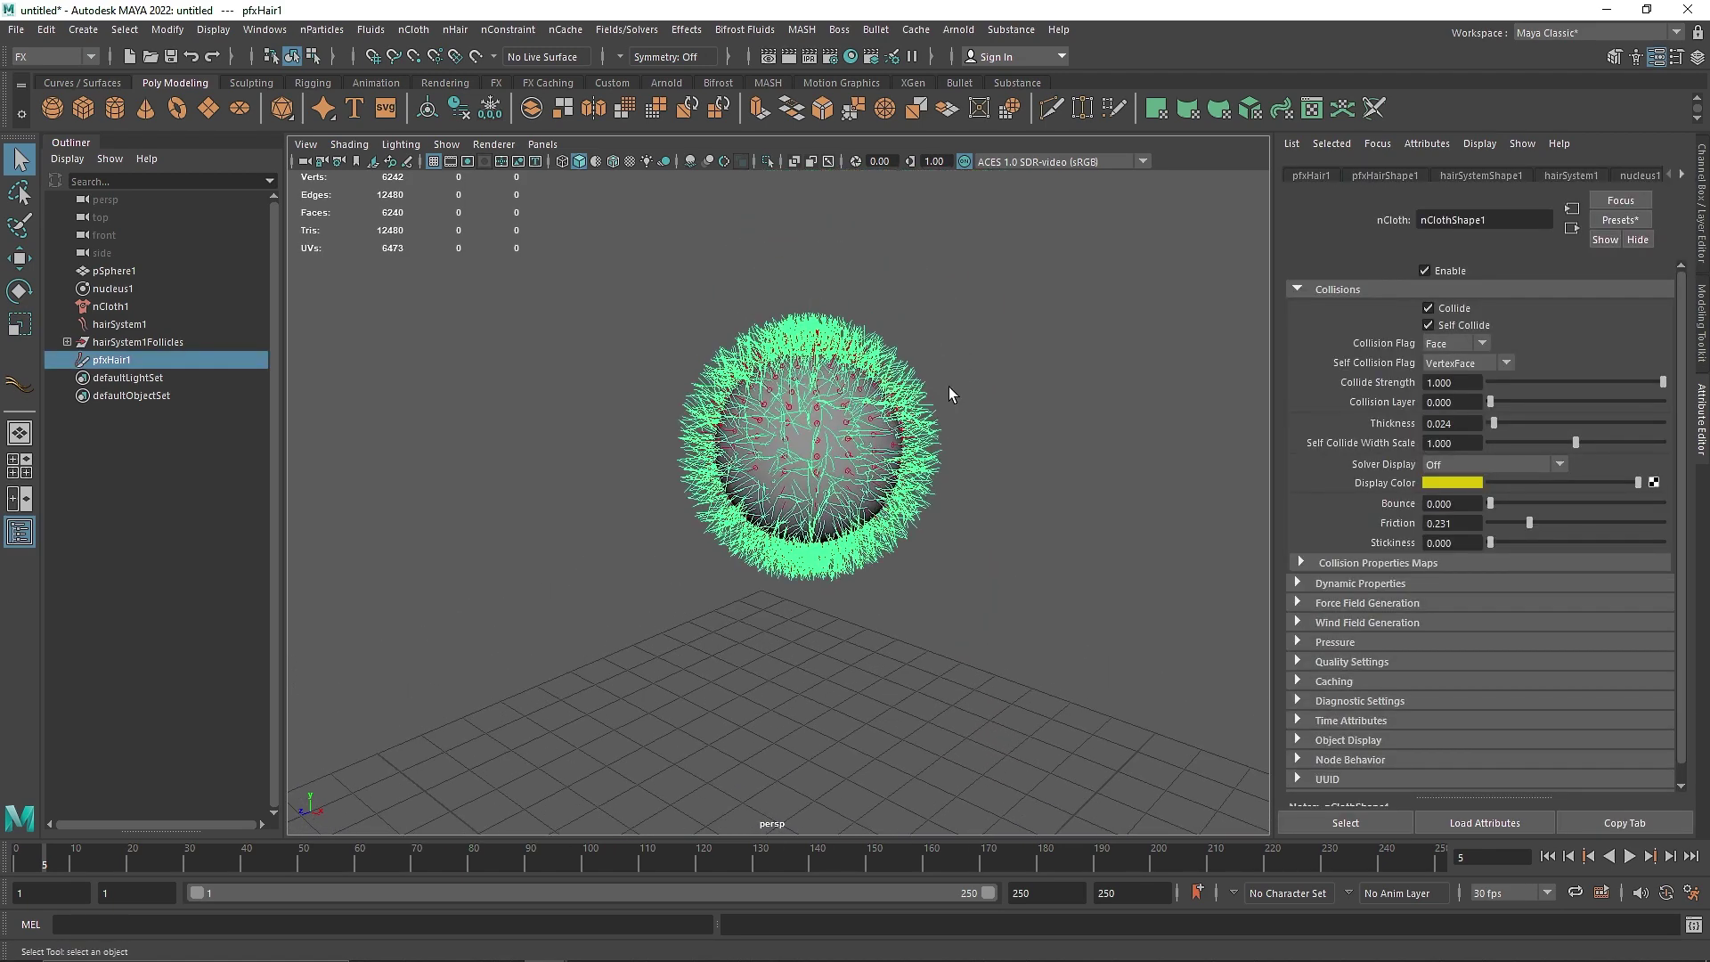
{"action": "left_click", "coordinate": [948, 386]}
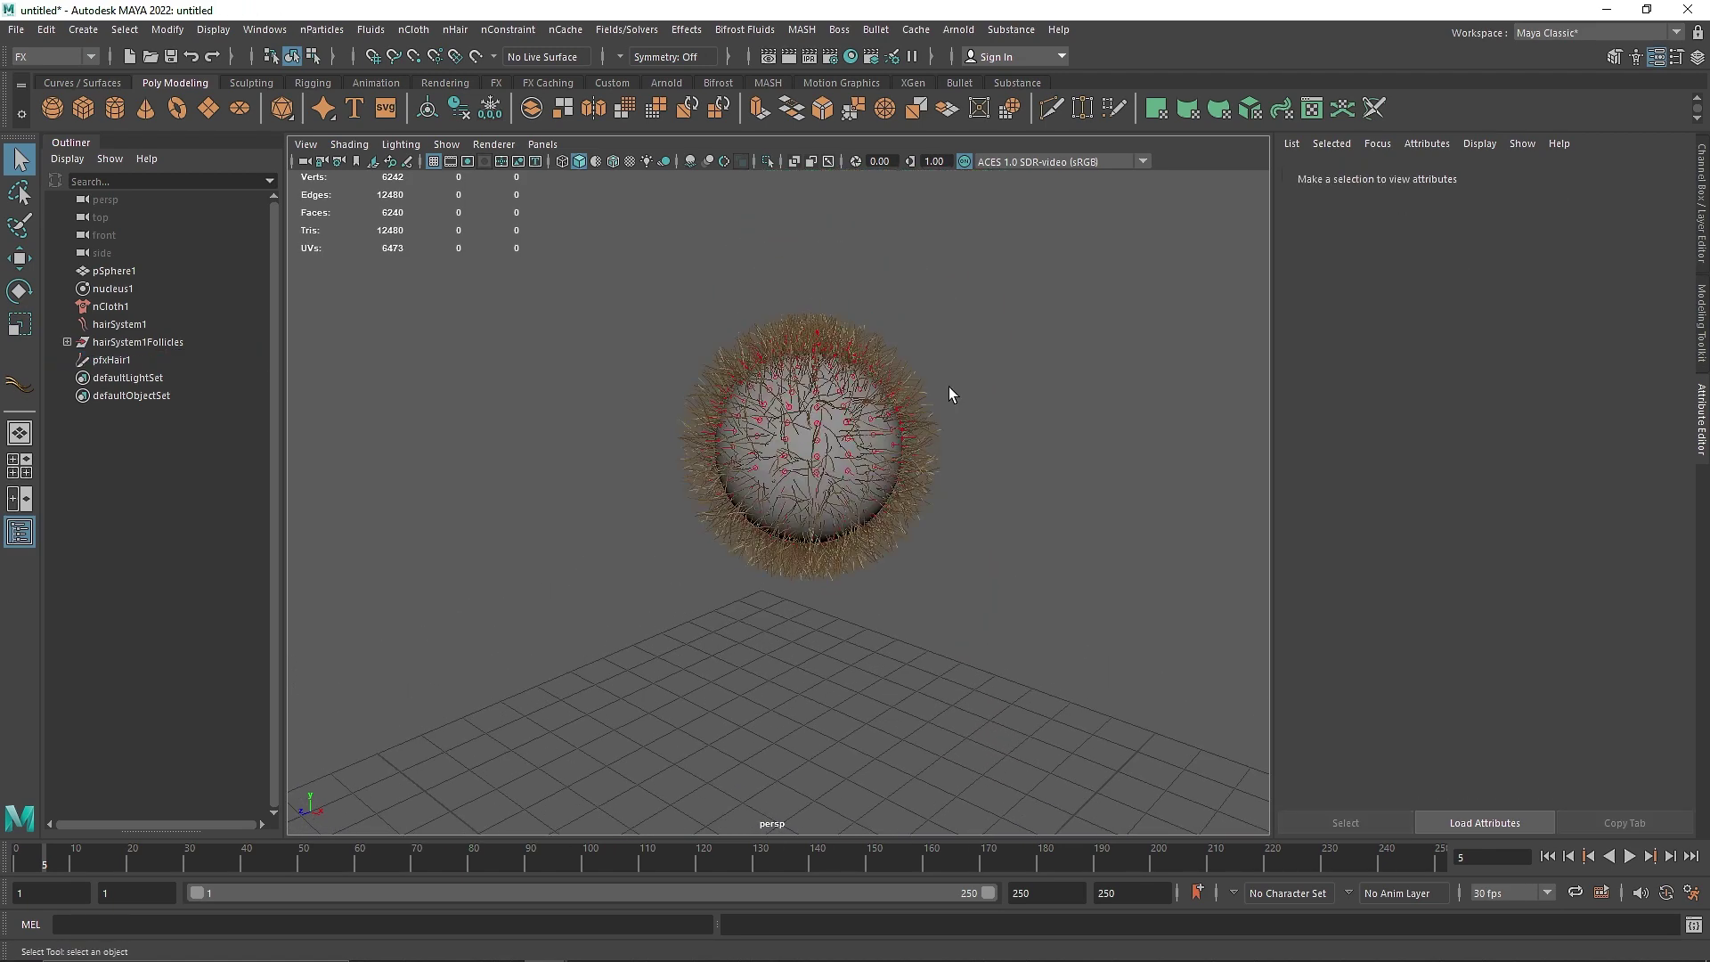